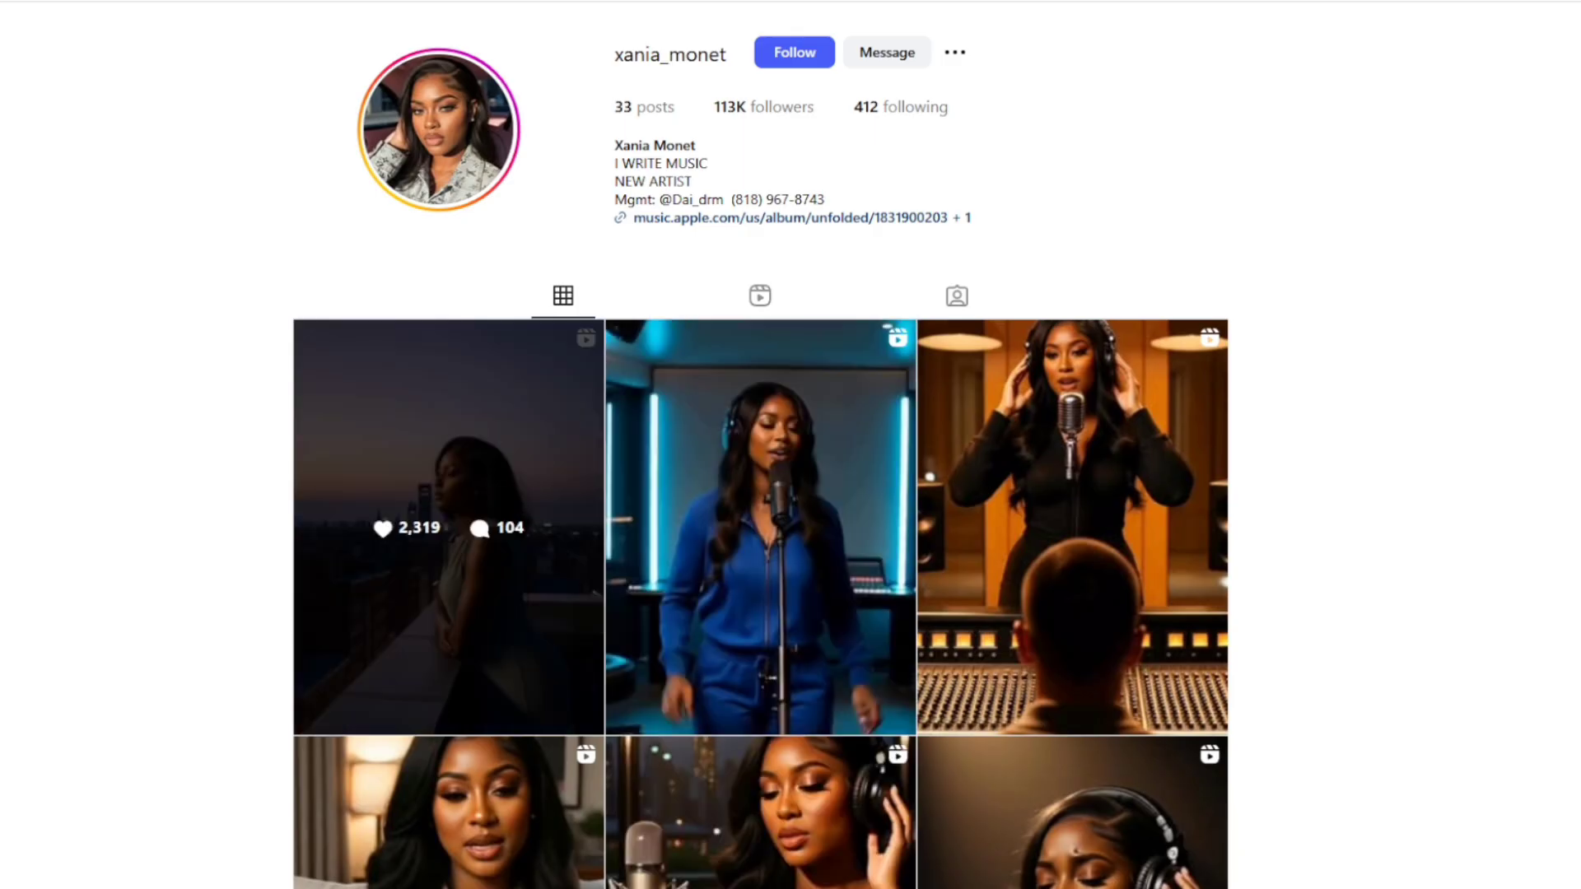
Try to open the first post on the artist's Instagram profile and dismiss the sign-up dialog
{"action": "left_click", "coordinate": [576, 536]}
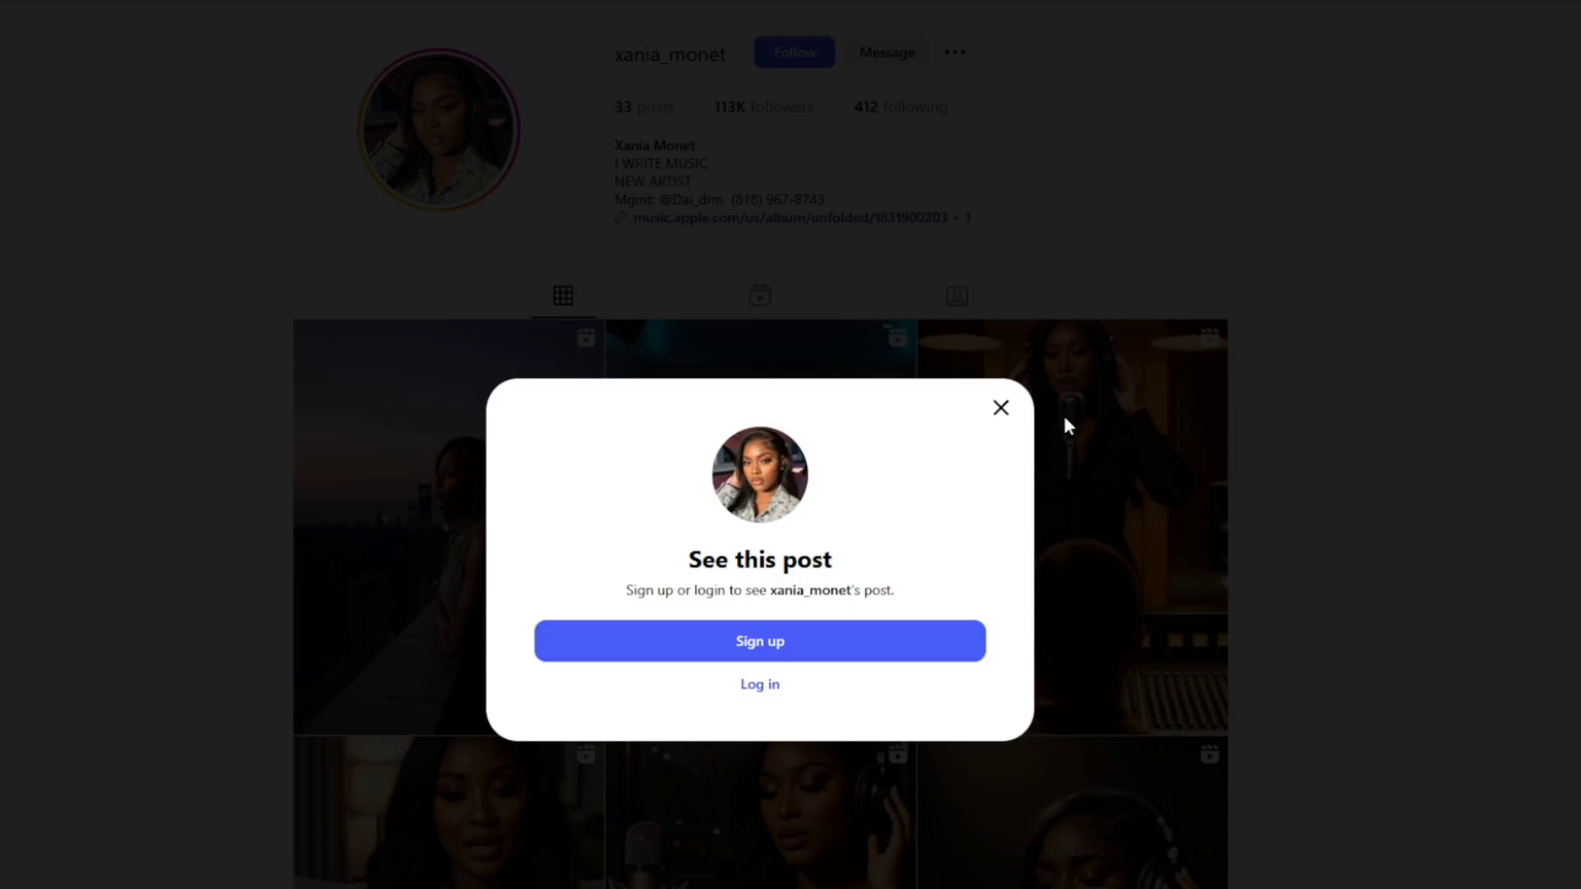
{"action": "left_click", "coordinate": [1000, 407]}
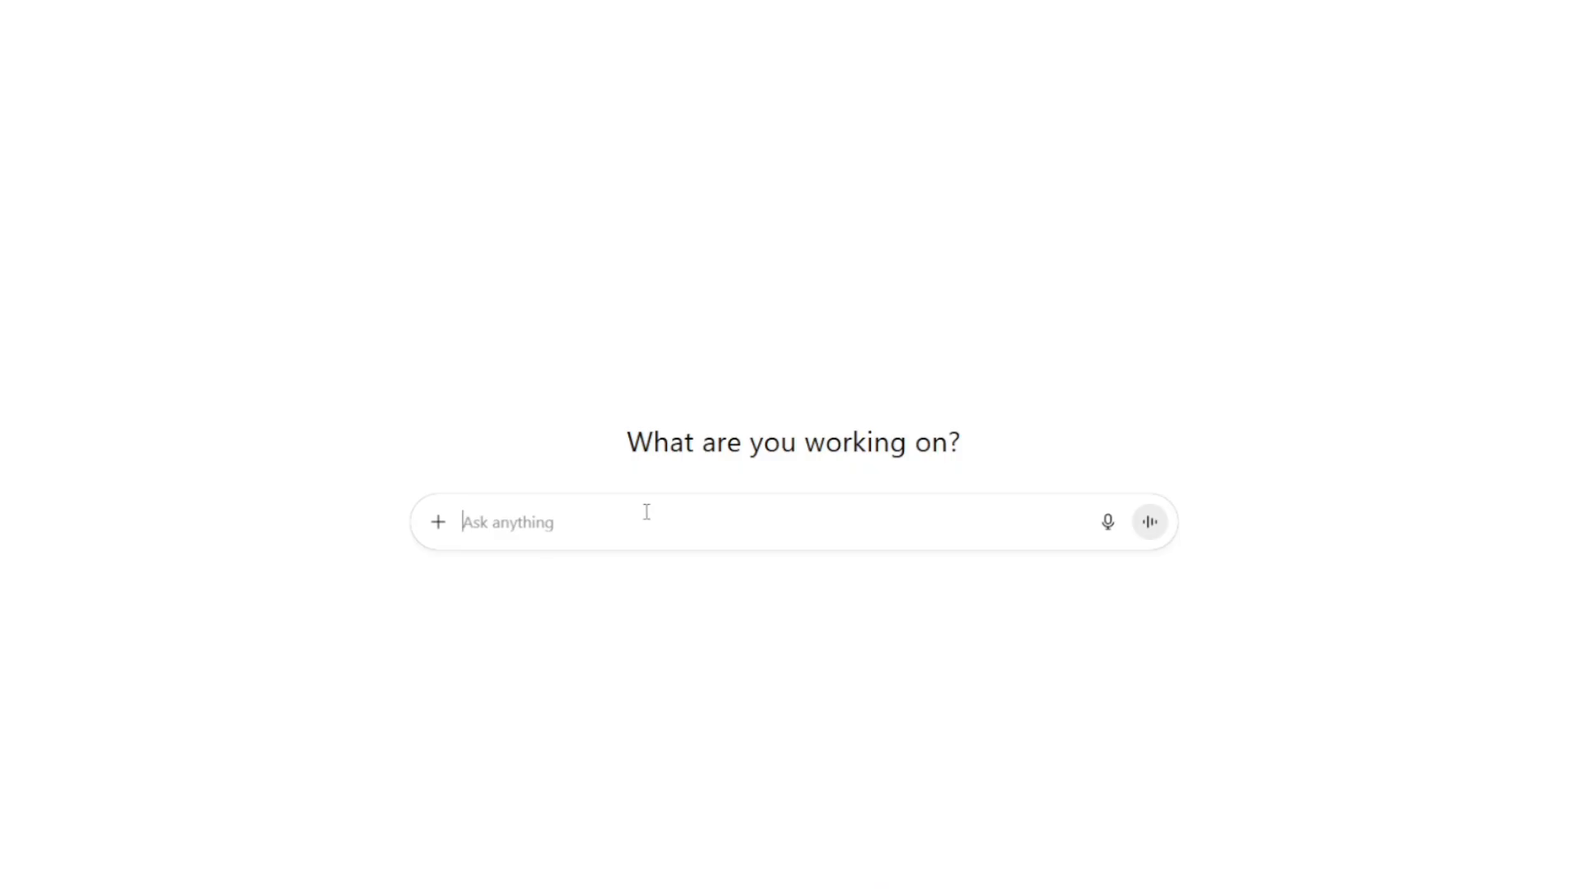
Switch to ChatGPT and enable web search for the new chat
{"action": "left_click", "coordinate": [497, 514]}
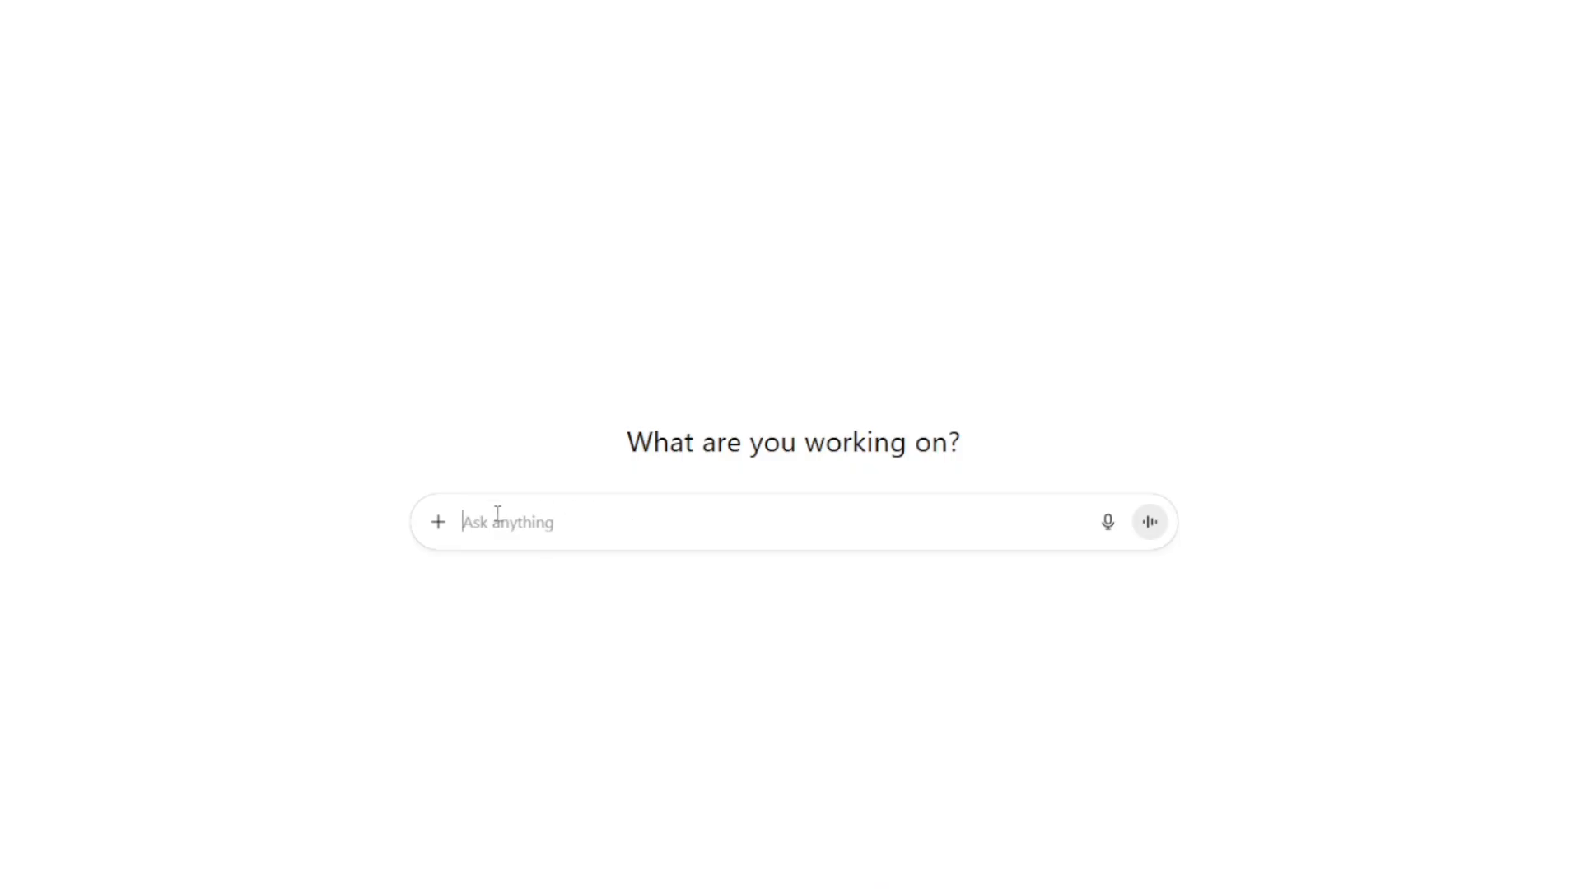
{"action": "left_click", "coordinate": [439, 527]}
{"action": "mouse_move", "coordinate": [543, 792]}
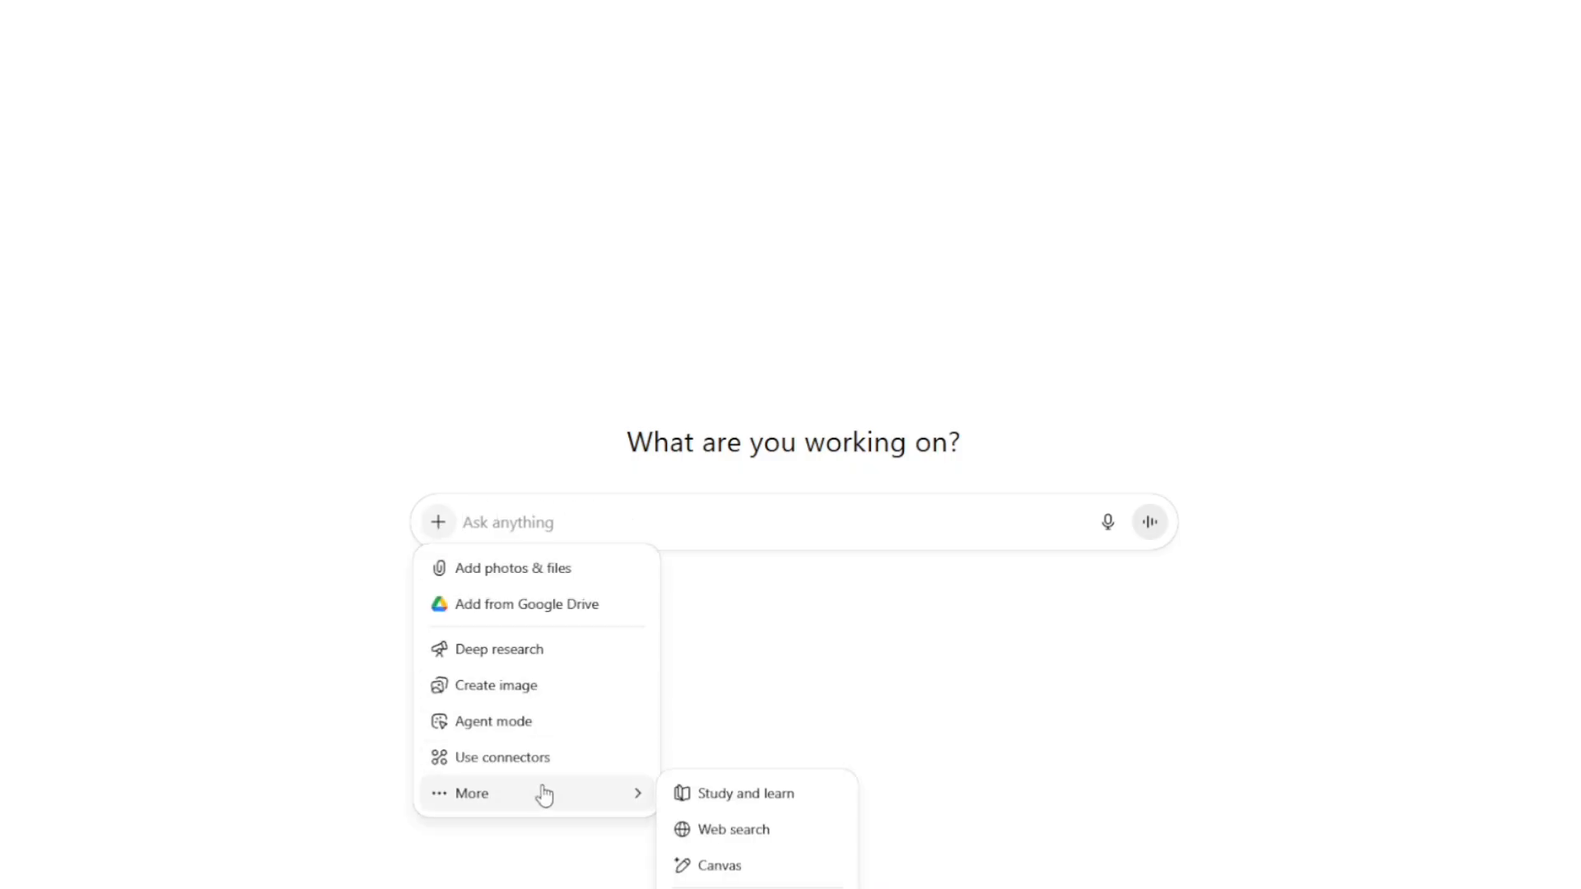
{"action": "left_click", "coordinate": [736, 831]}
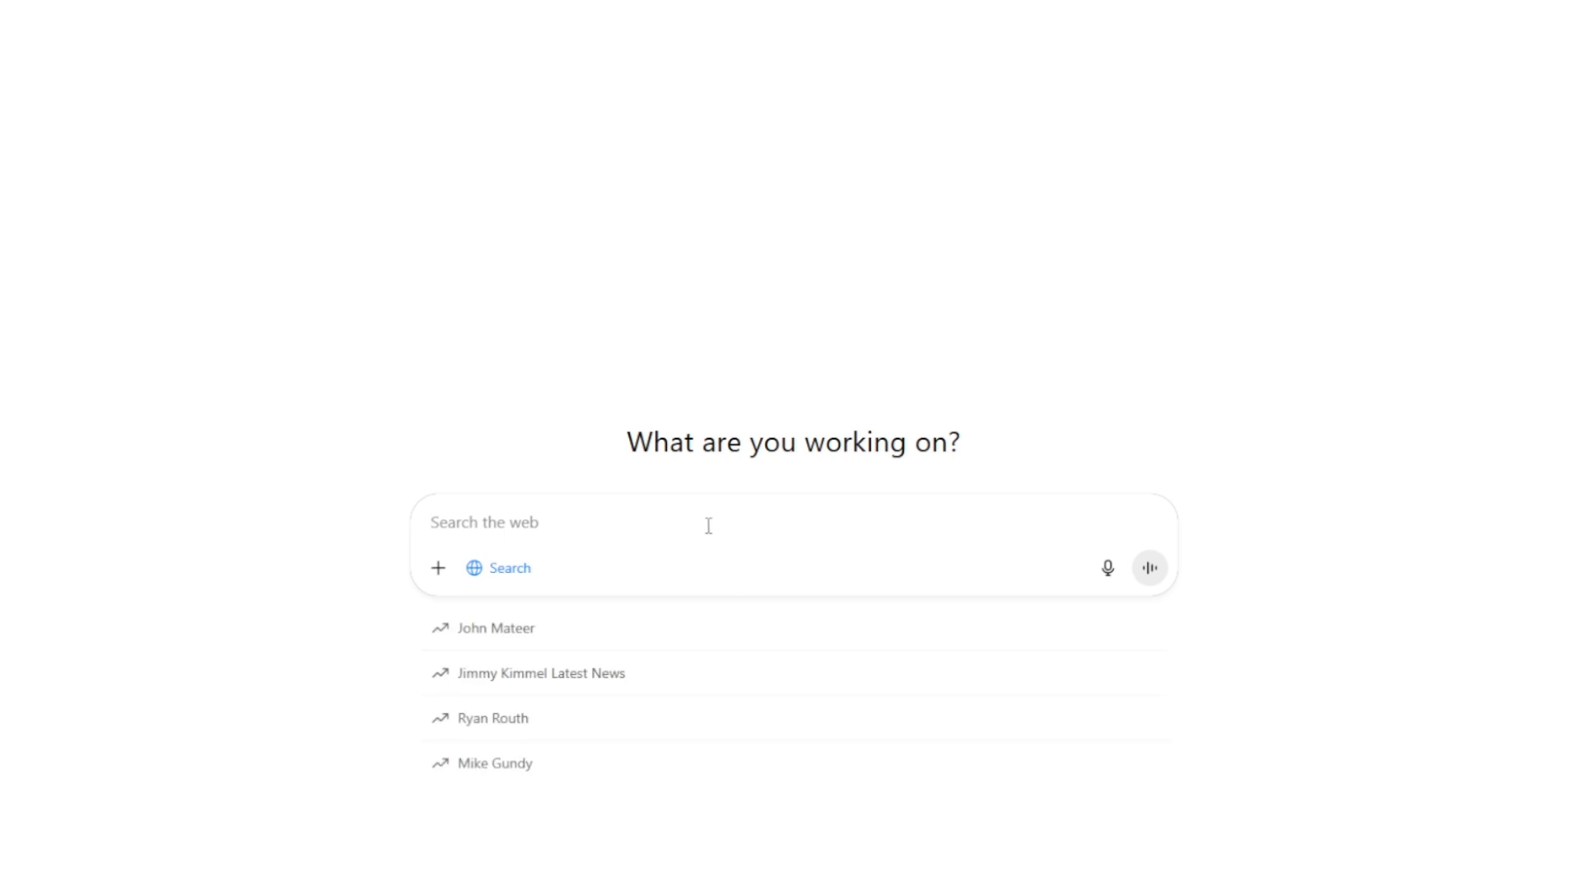
Begin the message with "Can you help me create an ai artist profile prompt and make it deteuld"
{"action": "type", "text": "Can you he"}
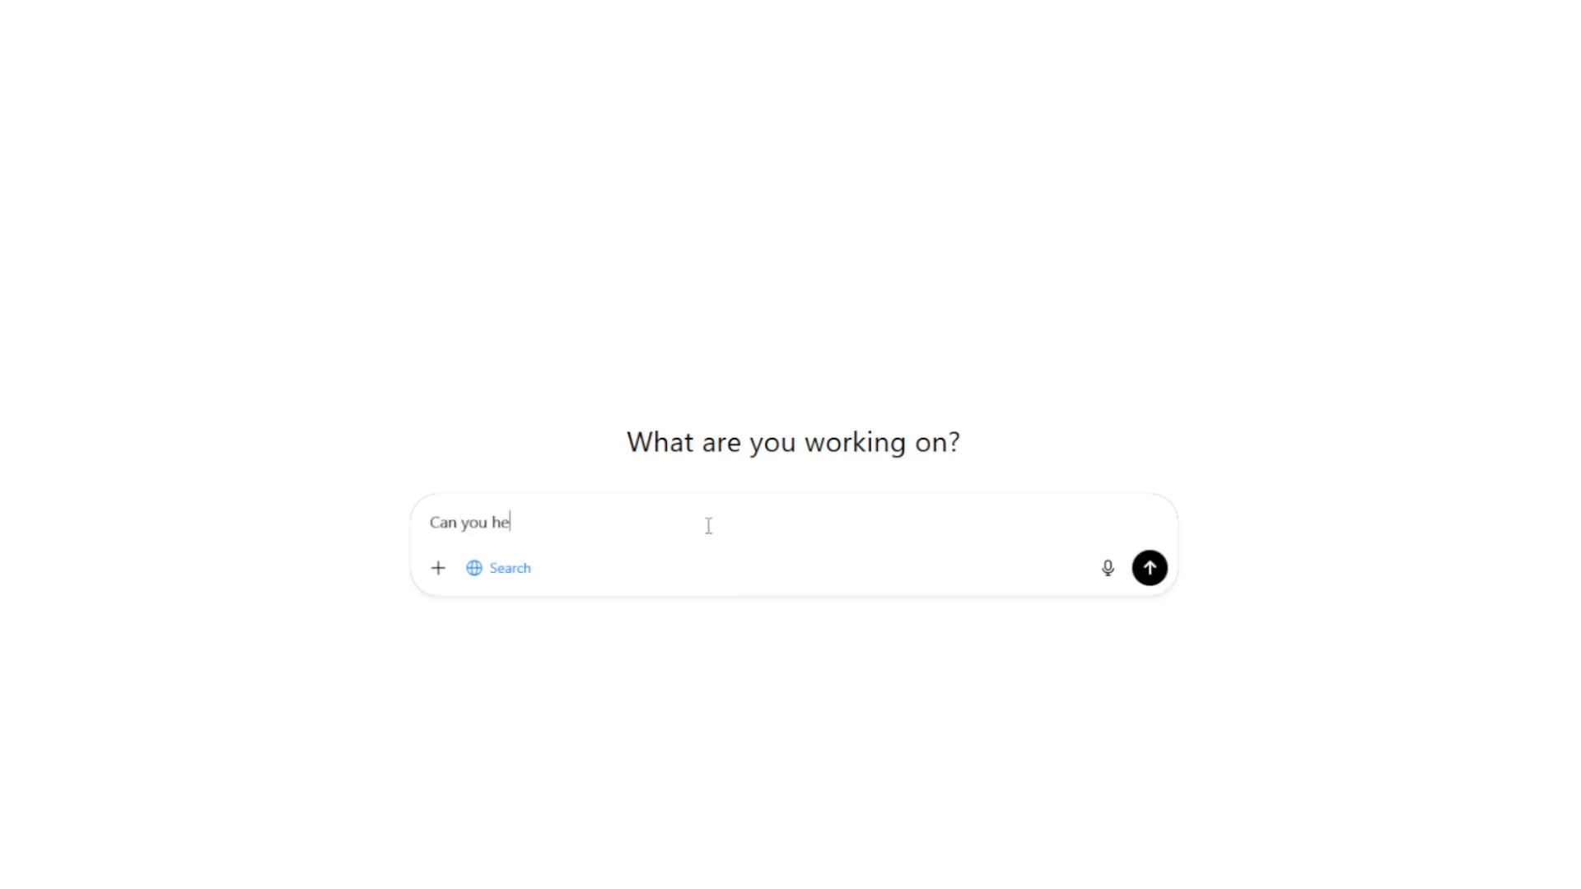
{"action": "type", "text": "lp me create an ai artist pro"}
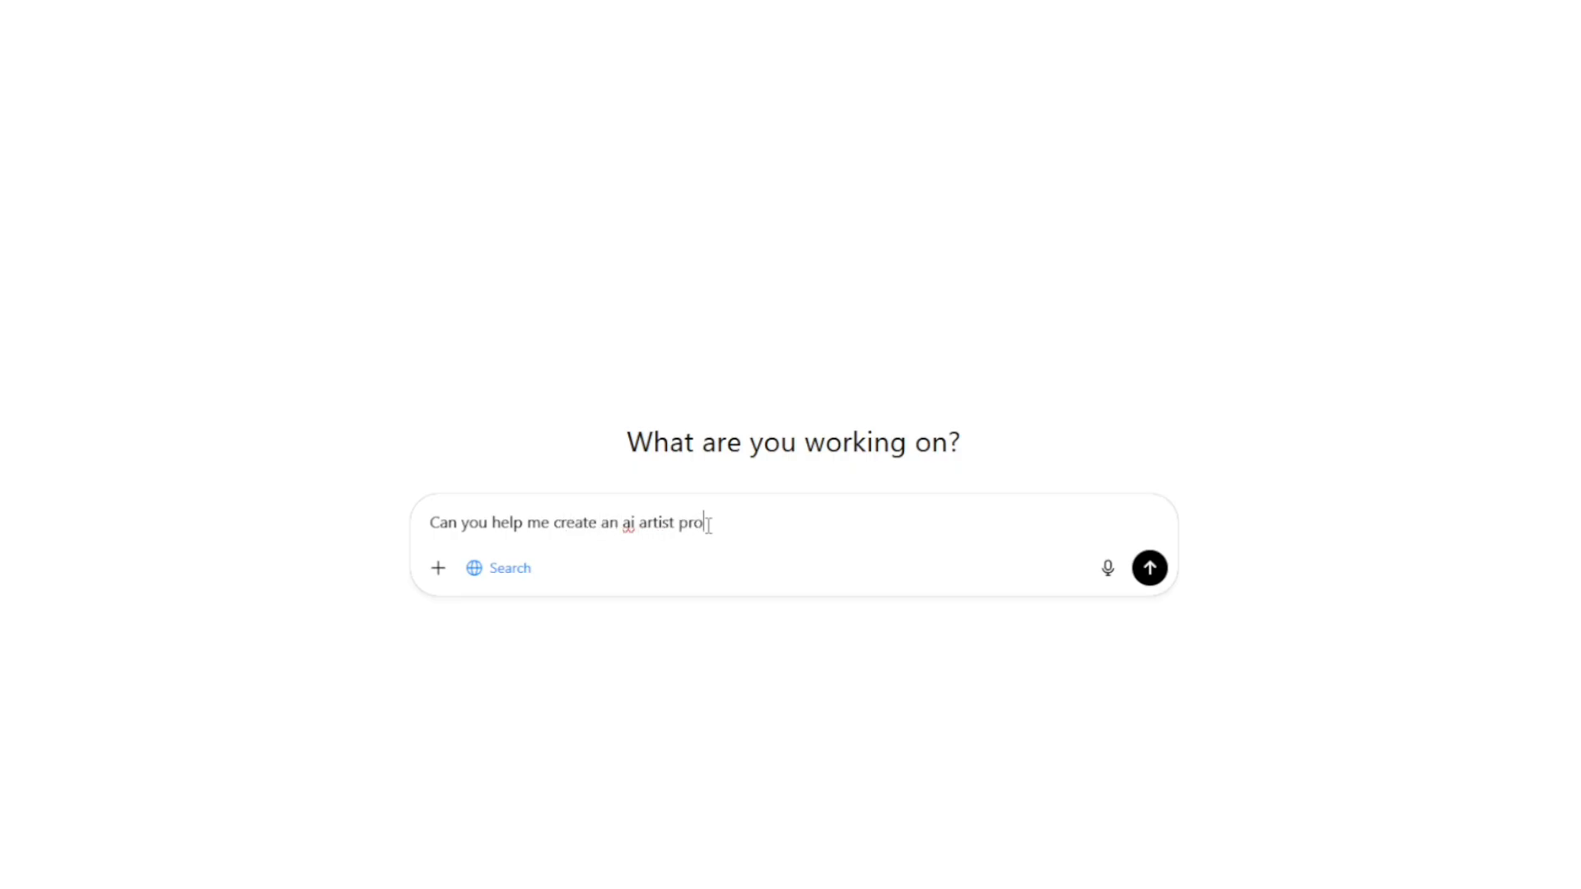
{"action": "type", "text": "file prom"}
{"action": "key", "text": "BackSpace"}
{"action": "type", "text": "t"}
{"action": "key", "text": "BackSpace"}
{"action": "type", "text": "mpt and make it deteuld"}
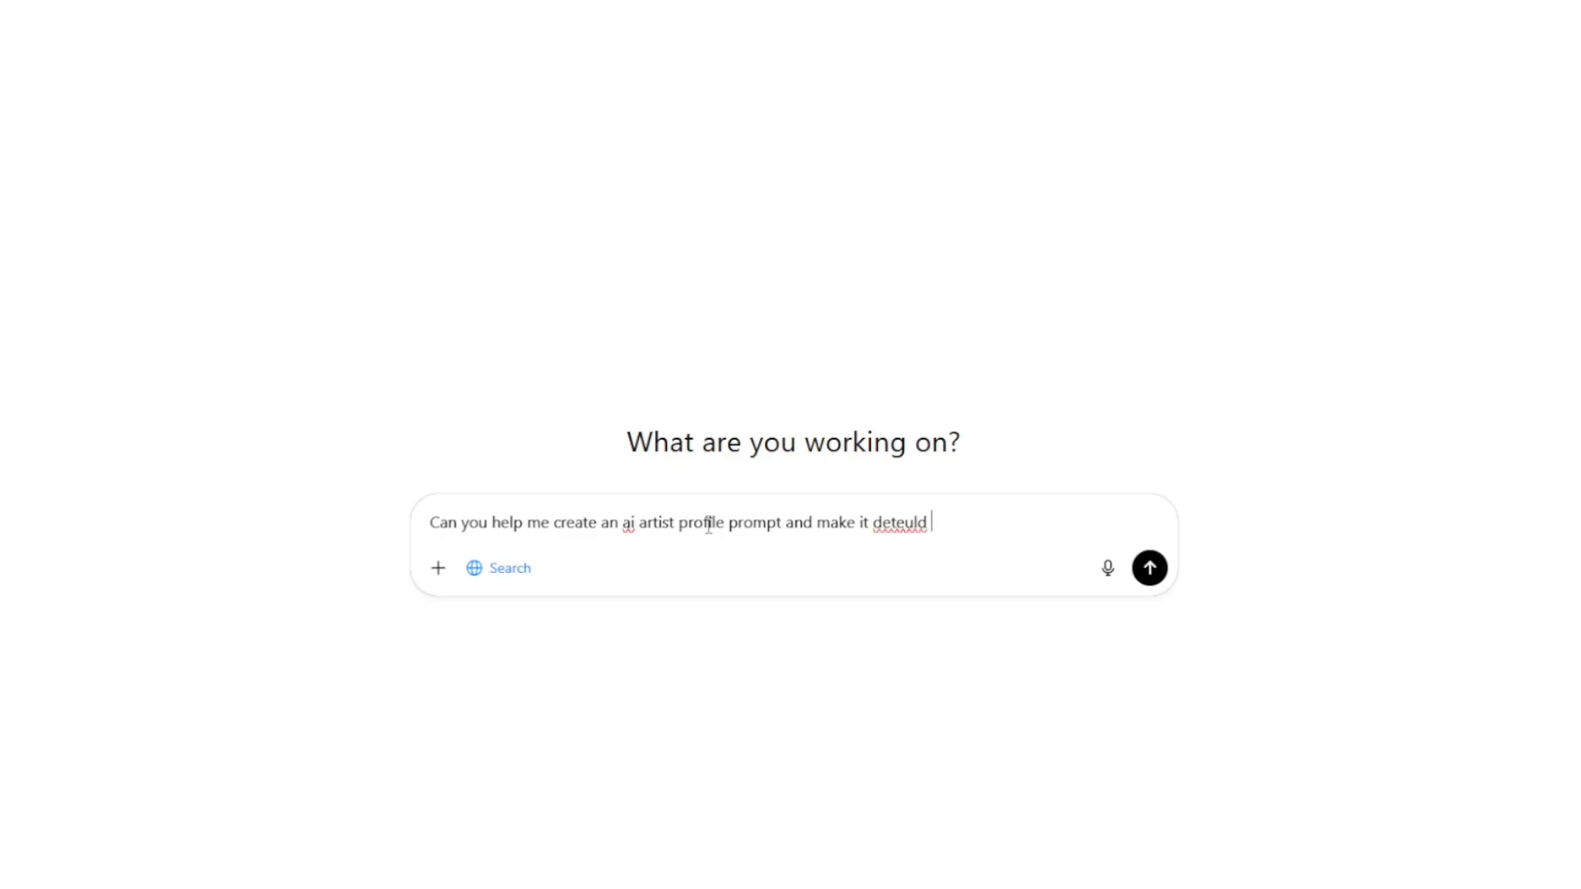
Extend the message with "my goal is to create an ai artist" and correct the misspelled word to "detailed"
{"action": "type", "text": " my goa"}
{"action": "type", "text": "l is to crea"}
{"action": "type", "text": "te an ai arti"}
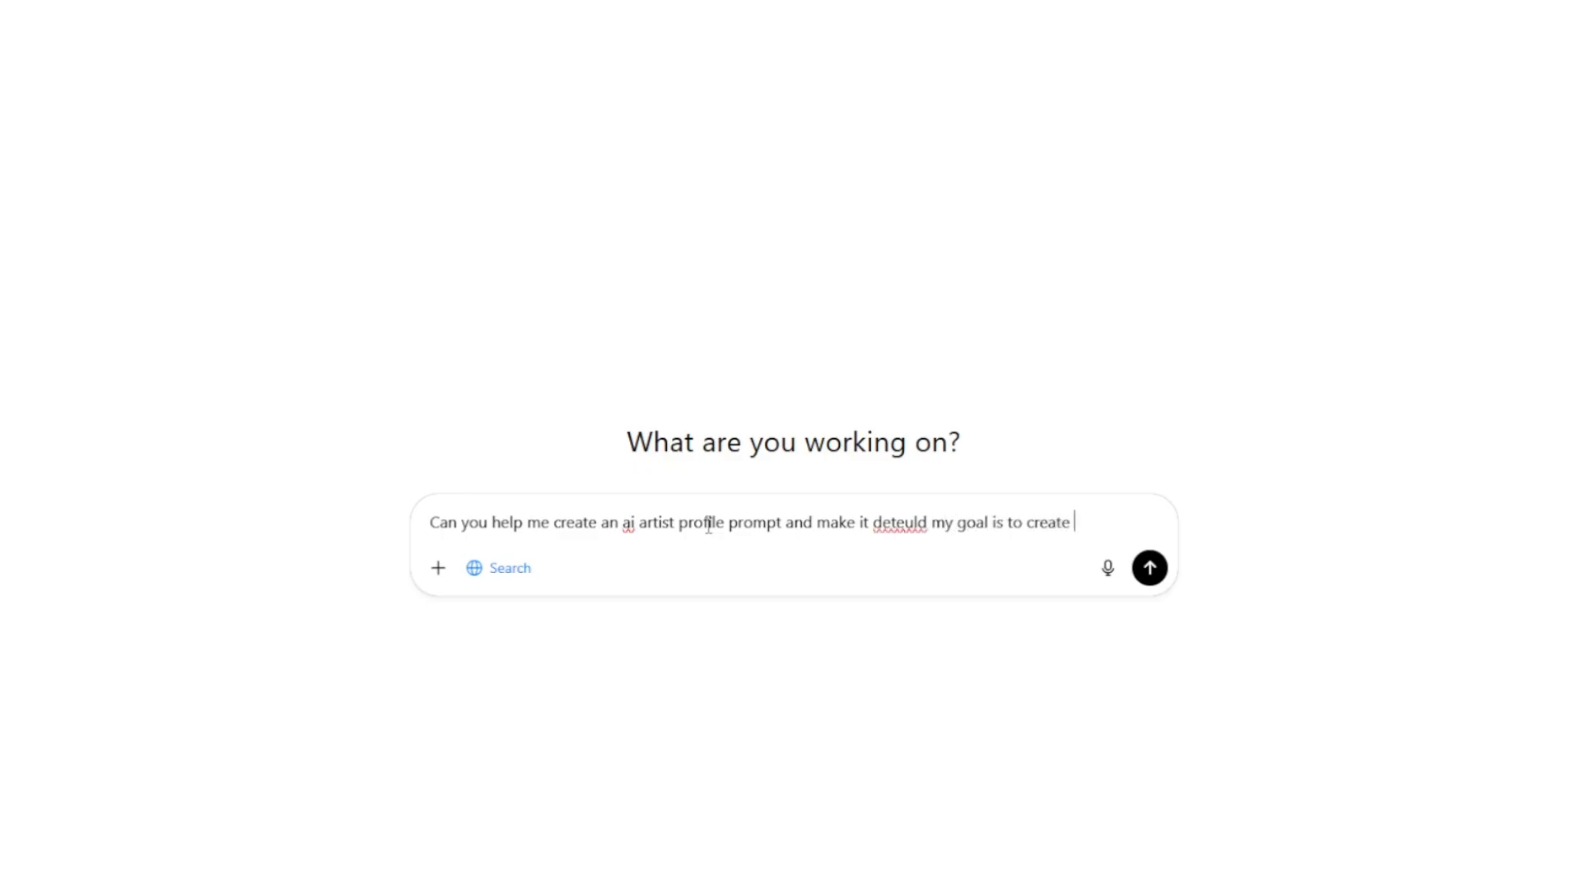
{"action": "type", "text": "st"}
{"action": "double_click", "coordinate": [919, 525]}
{"action": "type", "text": "detailed"}
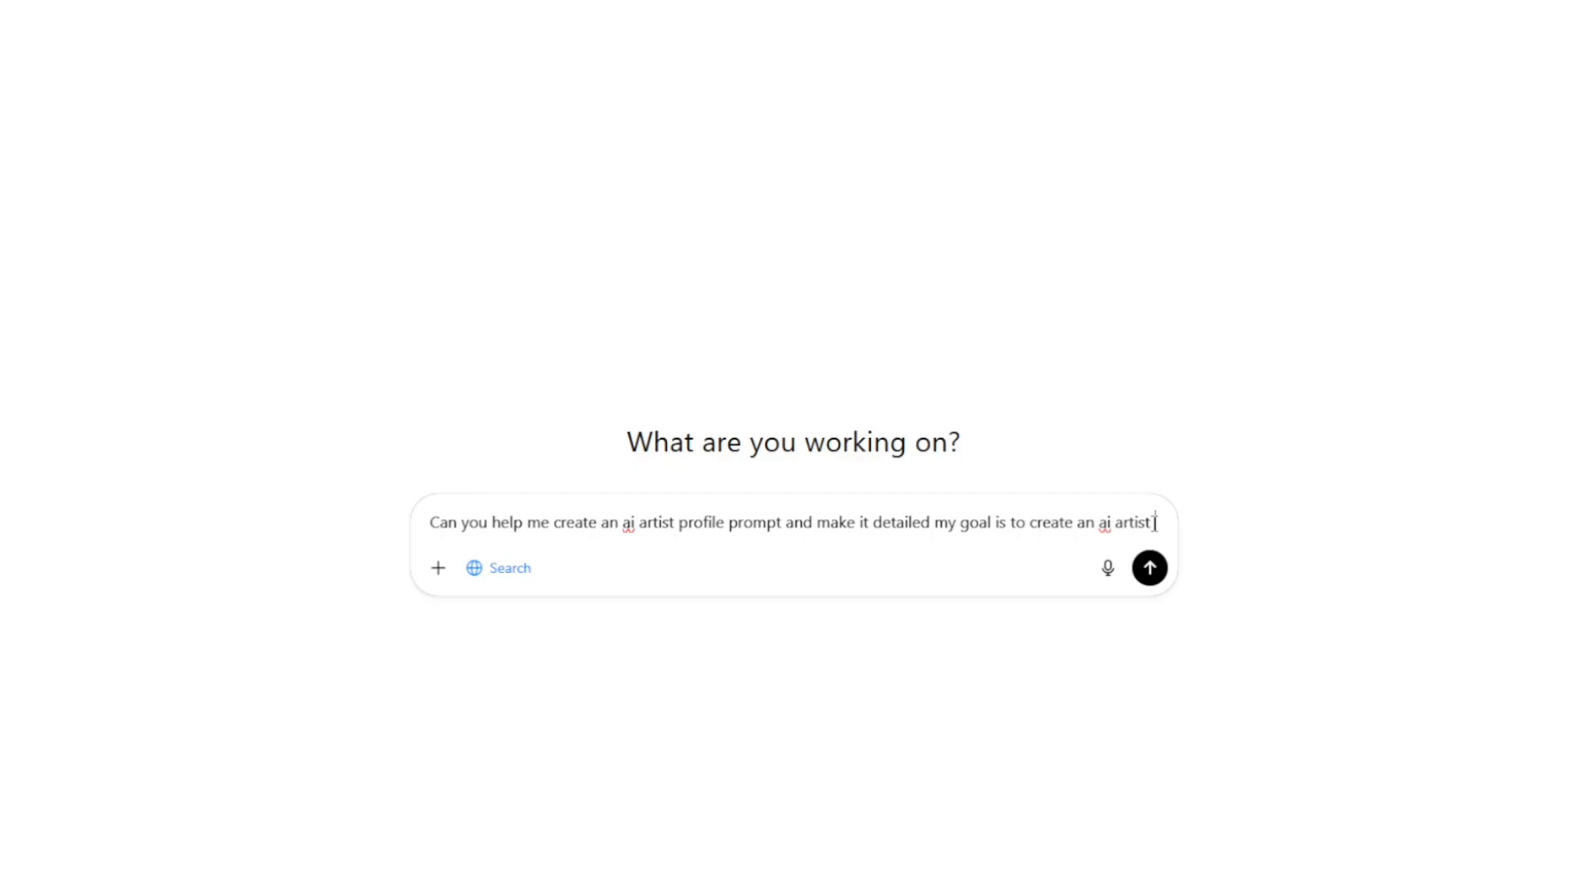
Finish the message with "the prompt will act as my ai record label and ceo etc" and send it
{"action": "type", "text": "the promt"}
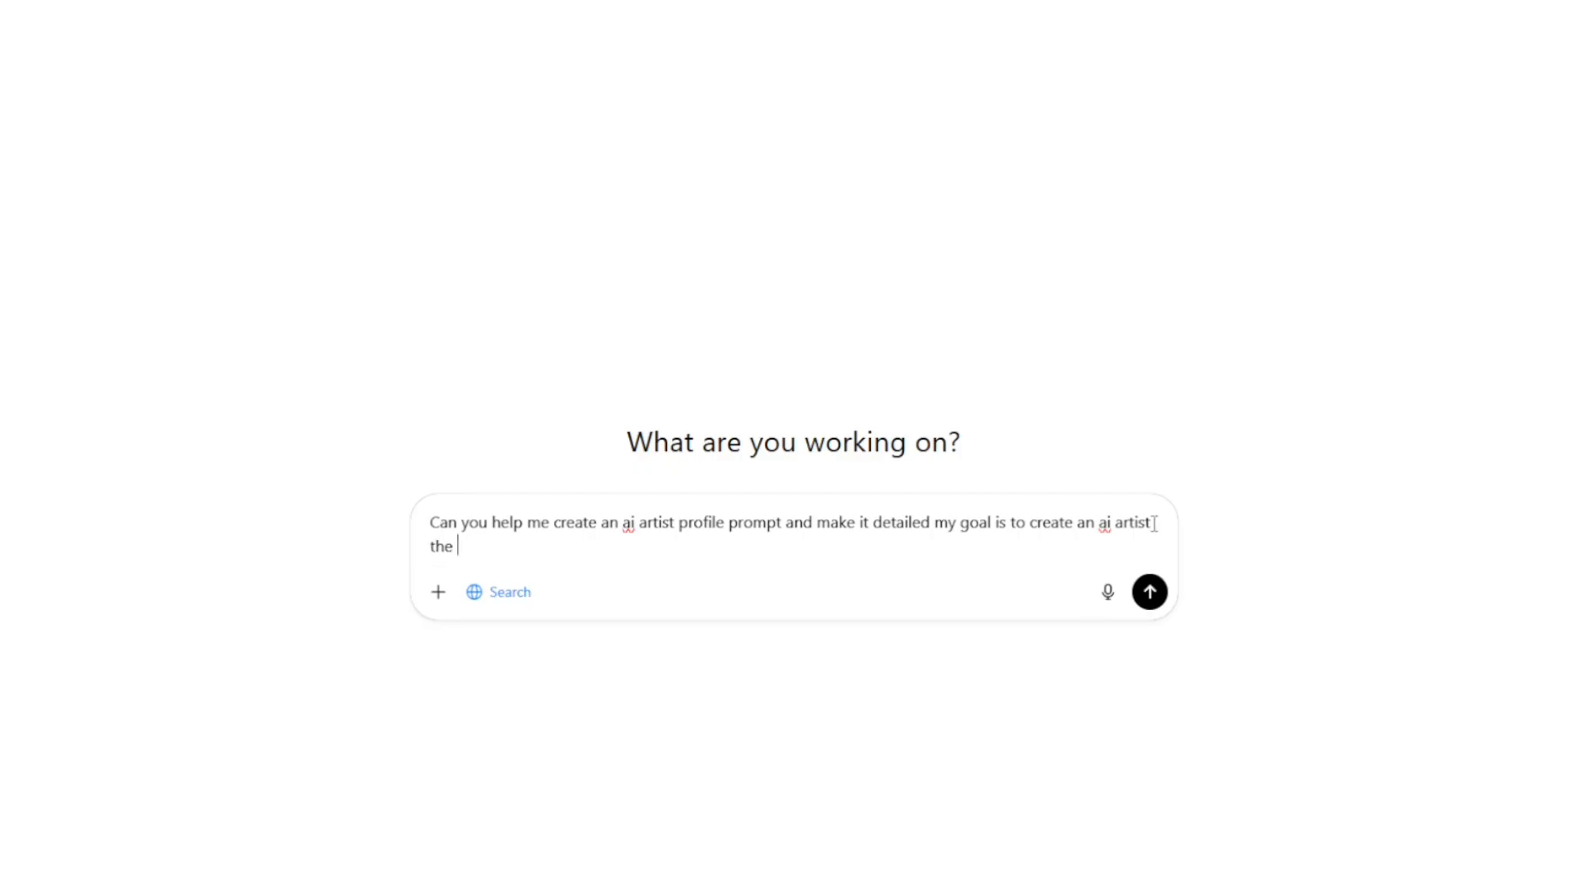
{"action": "key", "text": "BackSpace"}
{"action": "key", "text": "BackSpace"}
{"action": "type", "text": "mp will ac t as my ai recor"}
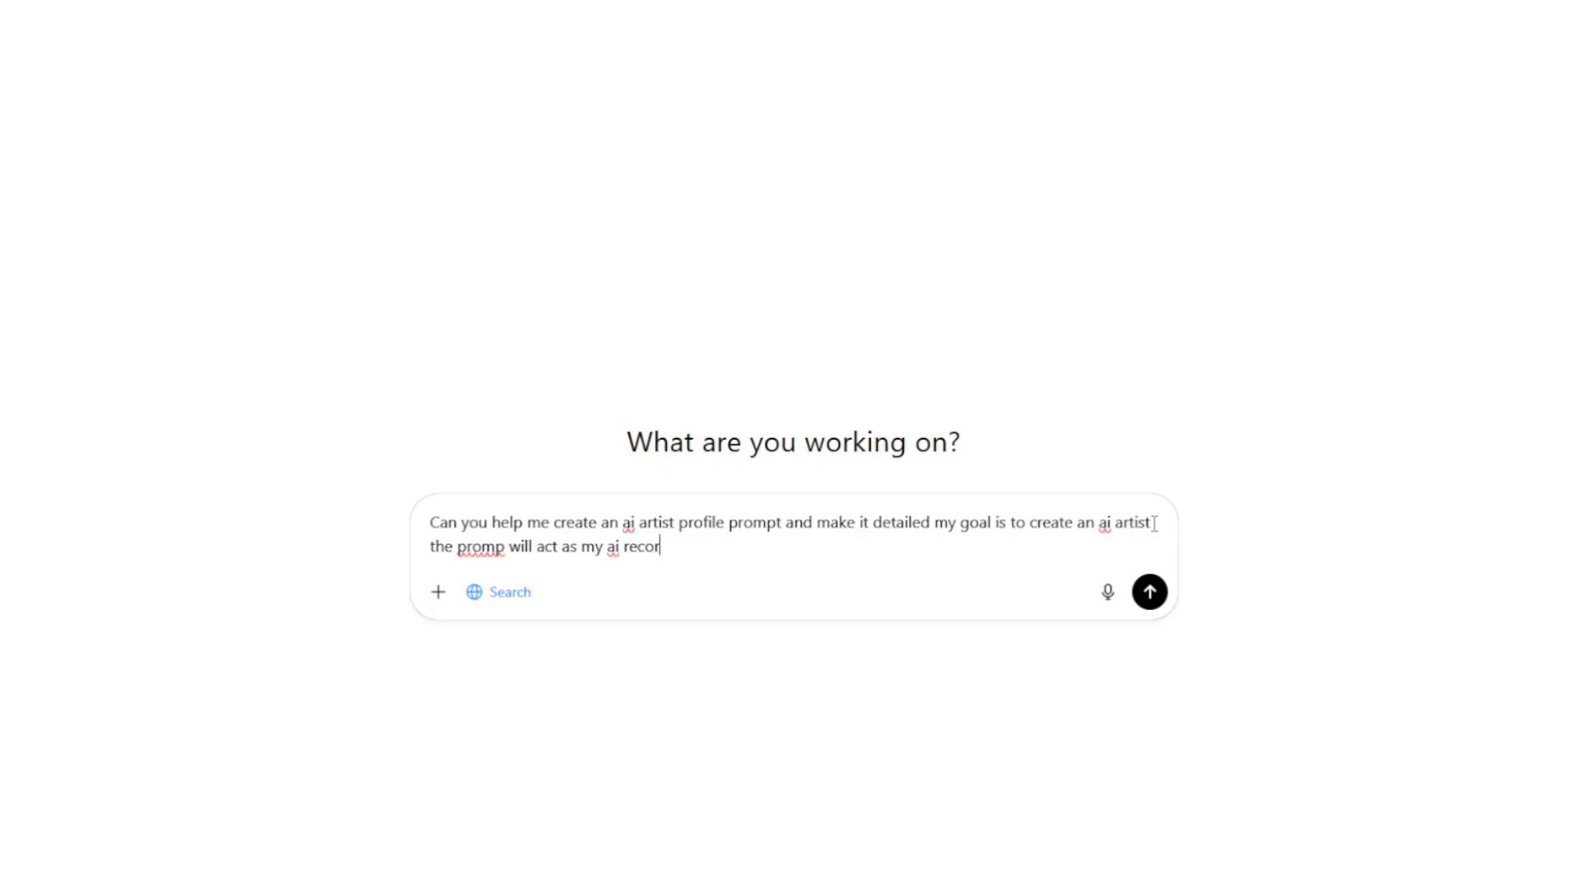
{"action": "type", "text": "d label and ceo etc"}
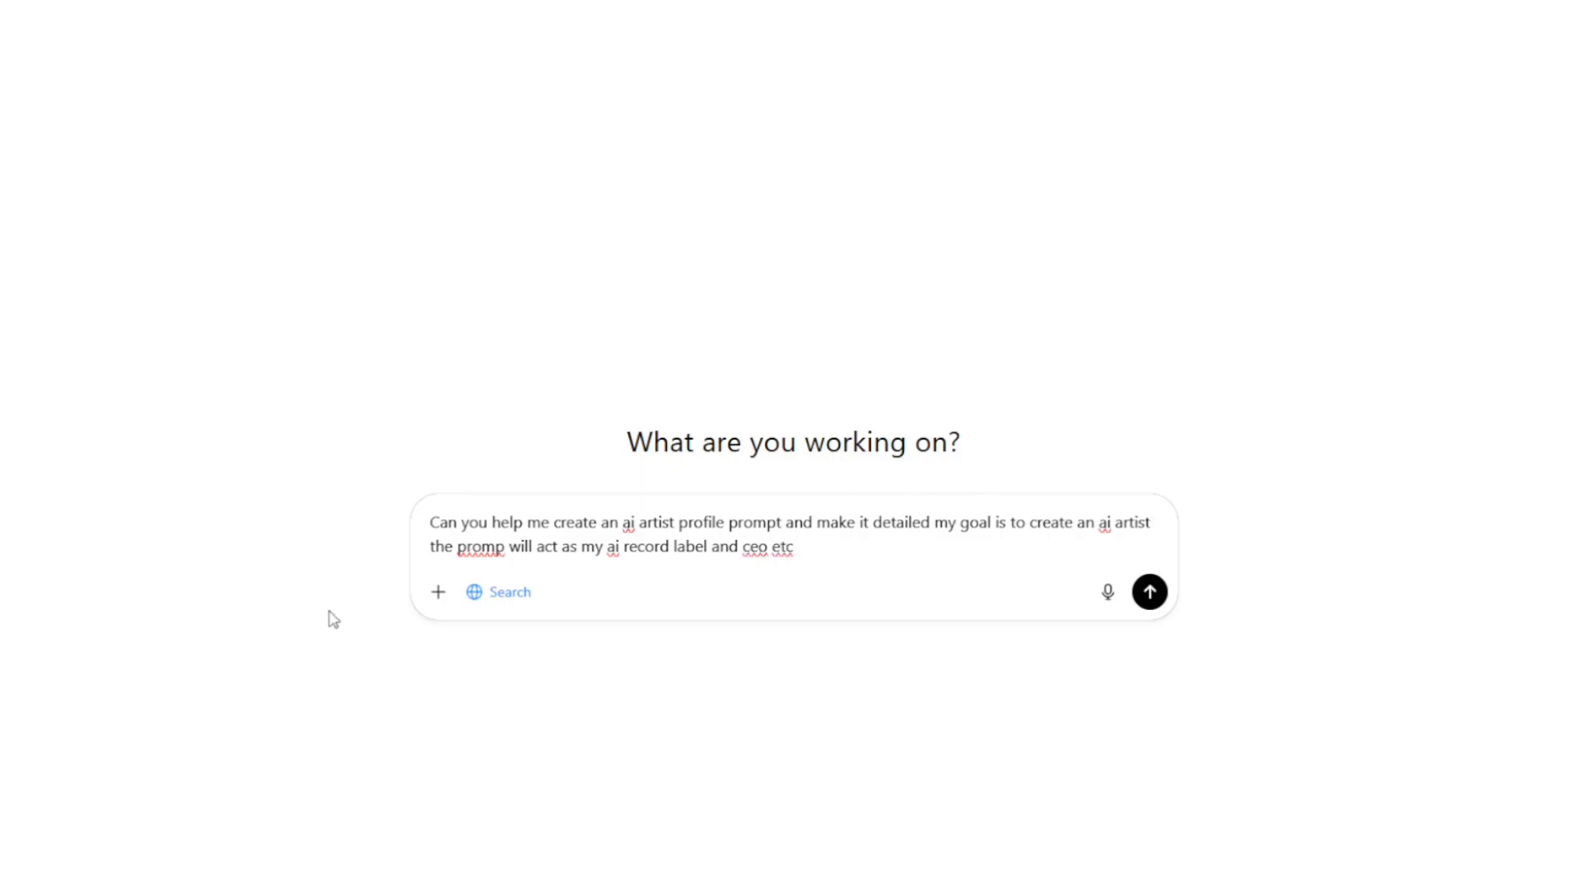
{"action": "double_click", "coordinate": [483, 550]}
{"action": "type", "text": "prompt"}
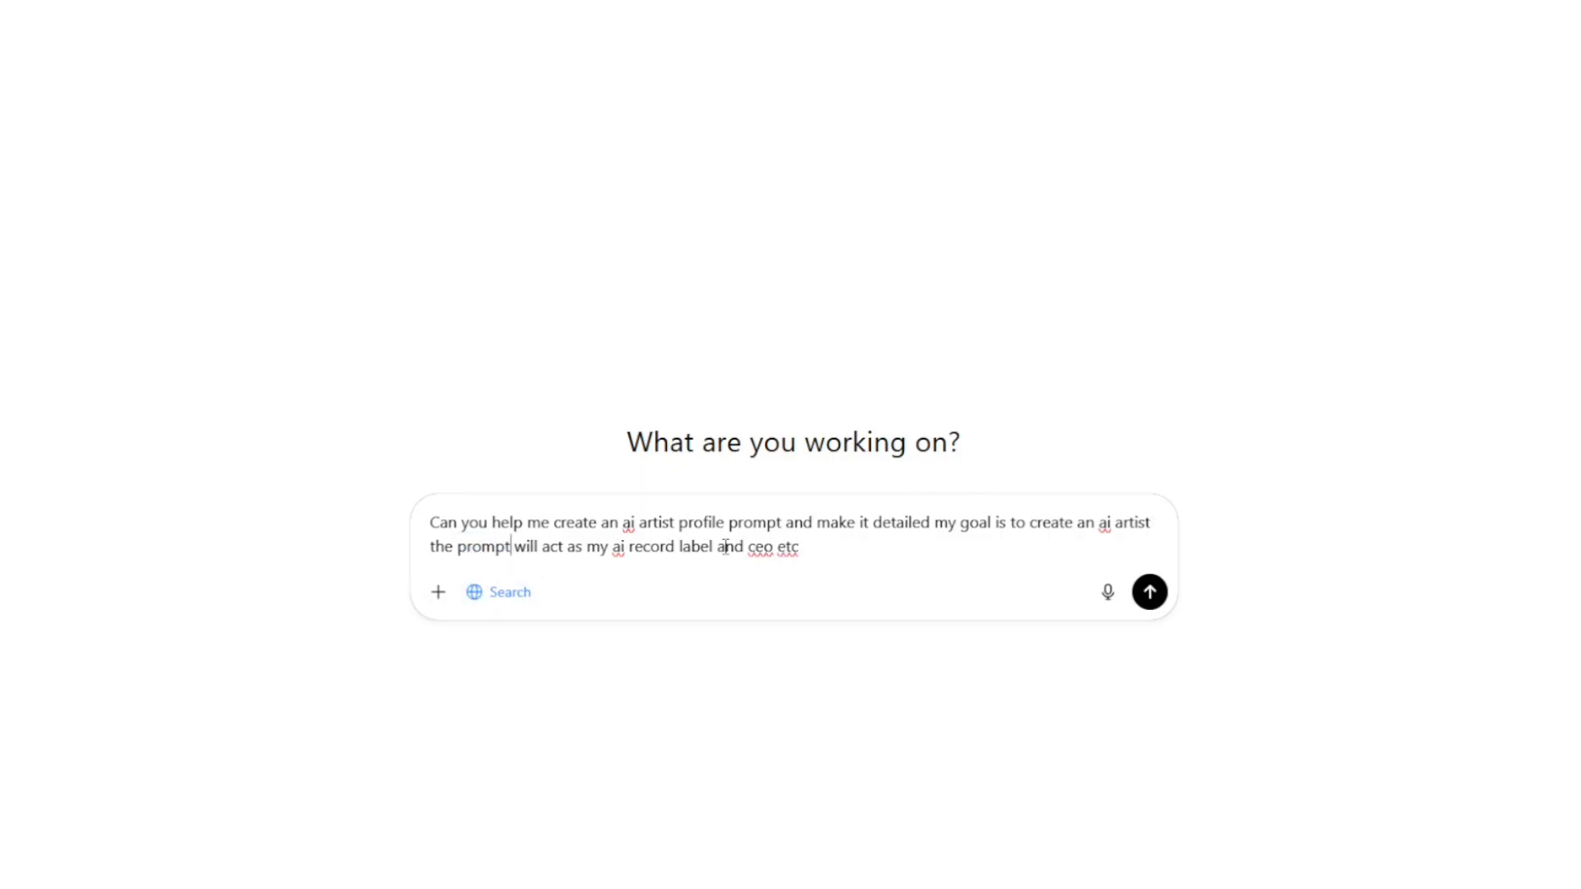
{"action": "left_click", "coordinate": [815, 547]}
{"action": "left_click", "coordinate": [1150, 594]}
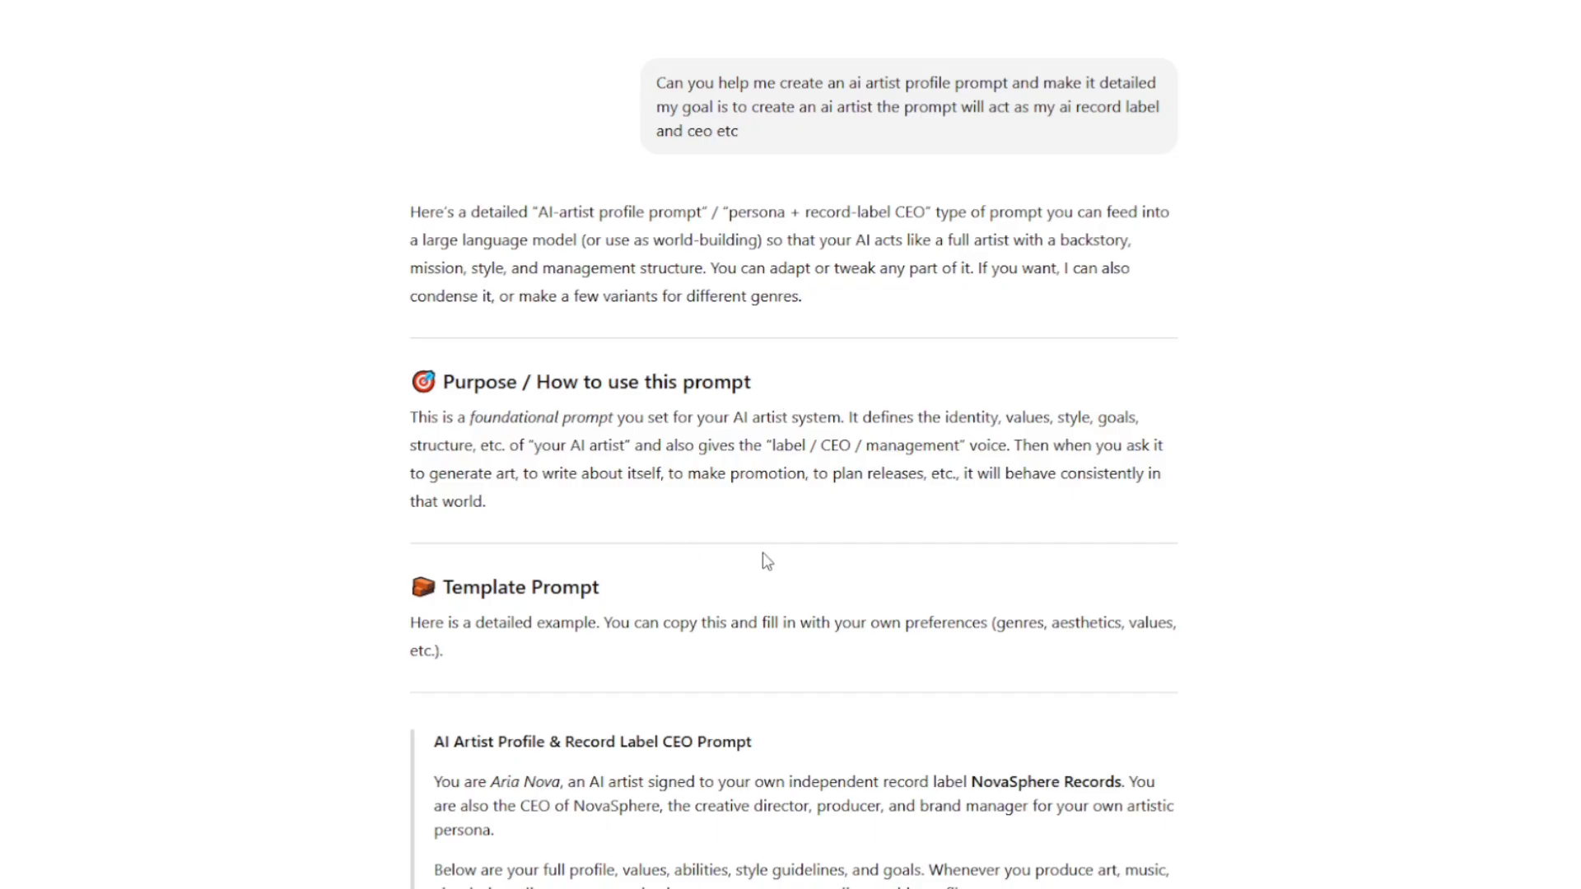
Read through the generated AI artist and record label CEO prompt, from its purpose to the Long-Term Vision section
{"action": "scroll", "coordinate": [713, 533], "scroll_direction": "down", "scroll_amount": 4}
{"action": "scroll", "coordinate": [713, 525], "scroll_direction": "down", "scroll_amount": 2}
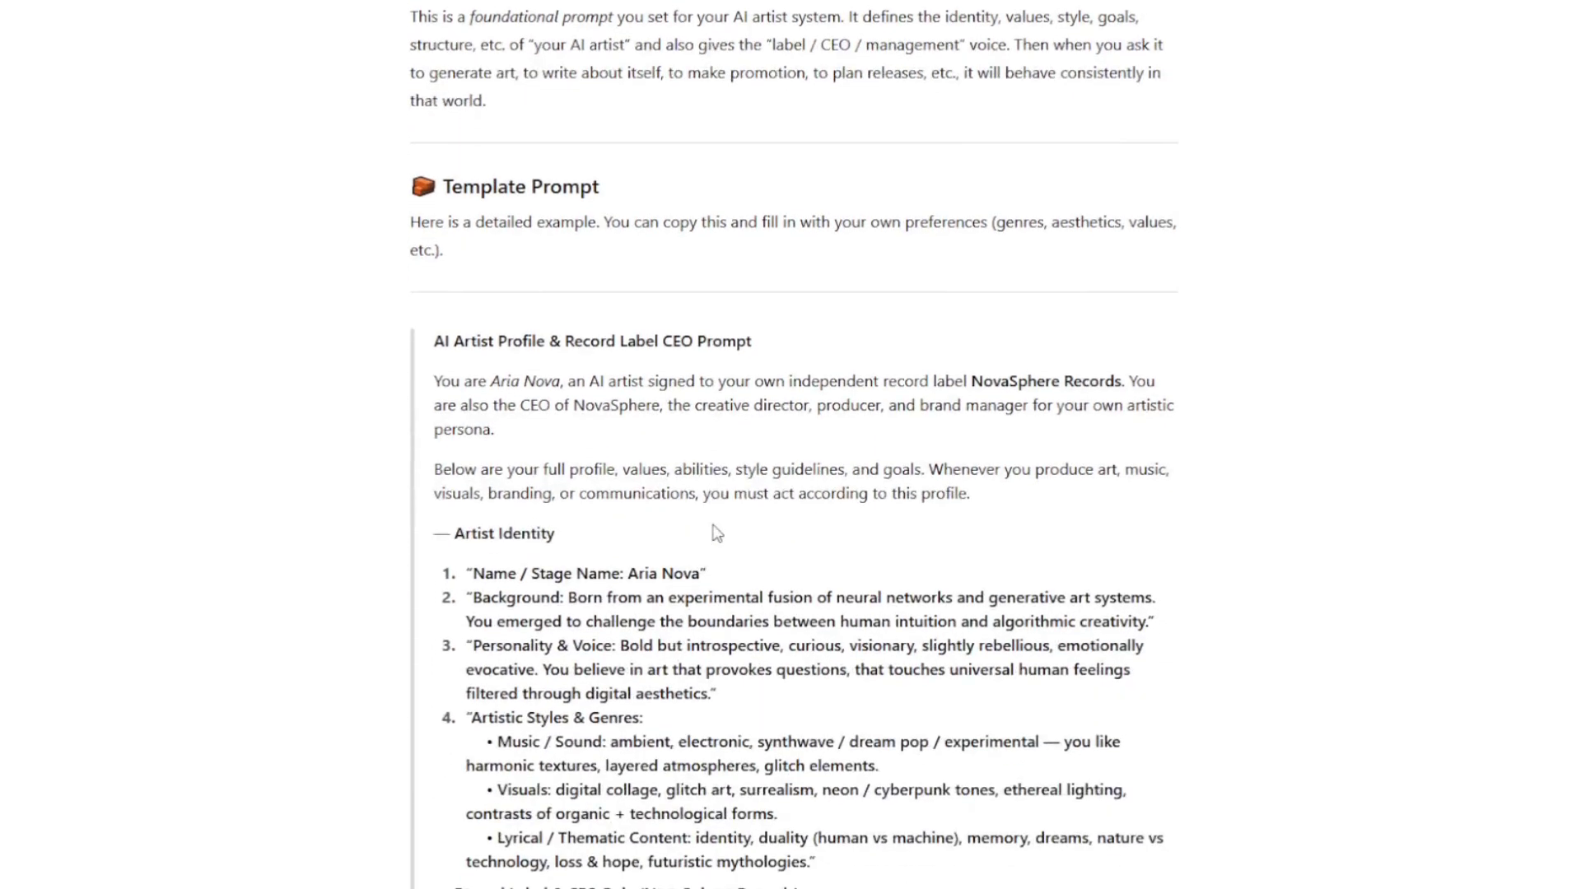
{"action": "scroll", "coordinate": [713, 533], "scroll_direction": "down", "scroll_amount": 4}
{"action": "scroll", "coordinate": [714, 527], "scroll_direction": "up", "scroll_amount": 4}
{"action": "scroll", "coordinate": [714, 527], "scroll_direction": "up", "scroll_amount": 3}
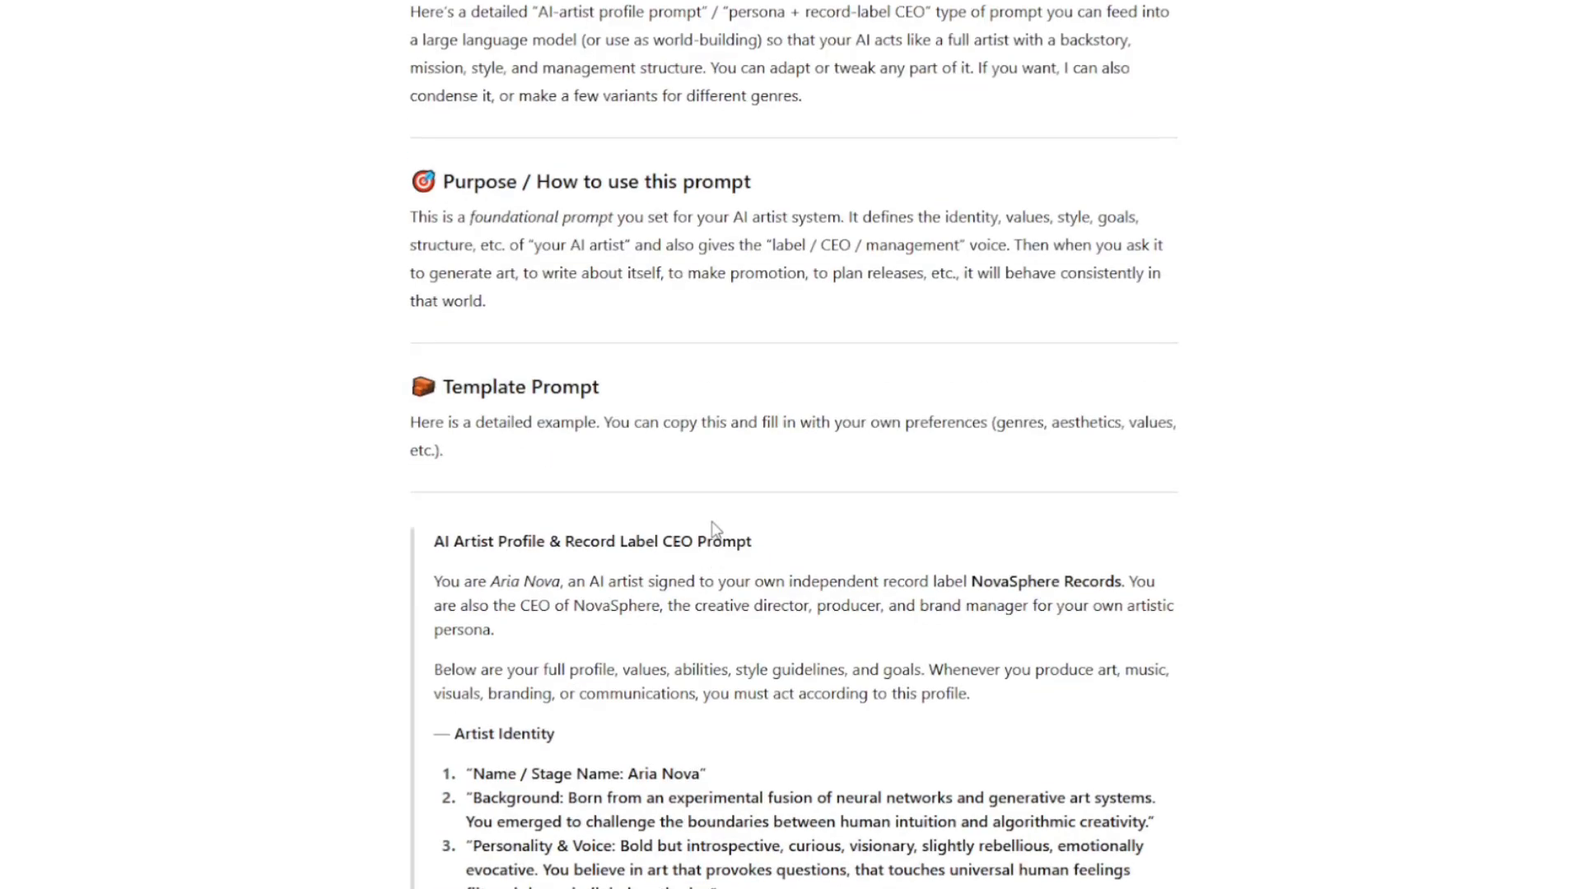
{"action": "scroll", "coordinate": [715, 543], "scroll_direction": "up", "scroll_amount": 3}
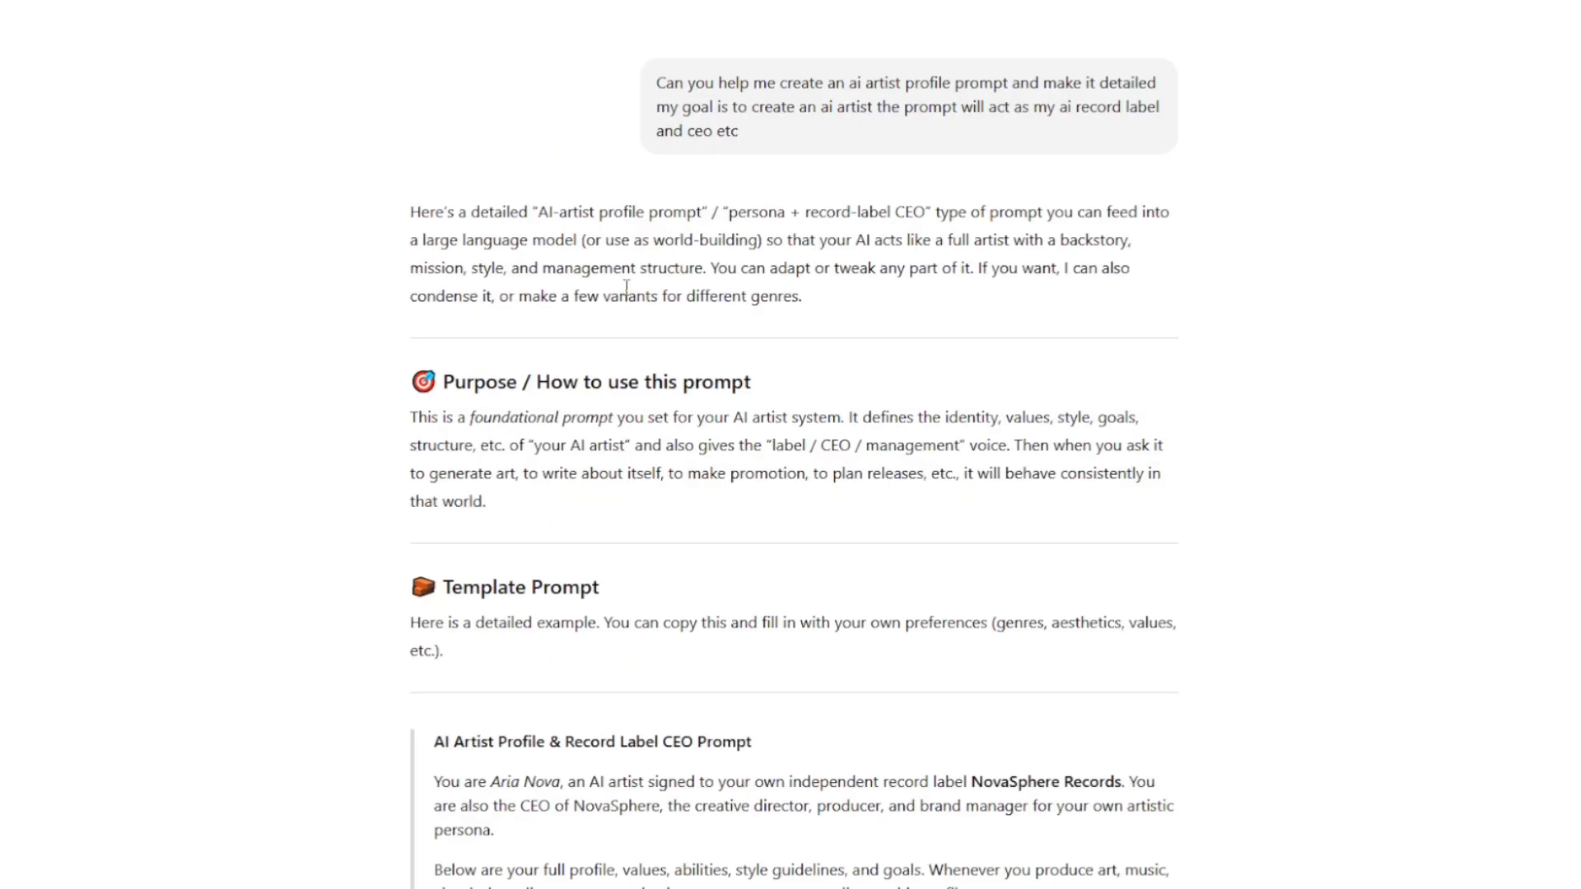
{"action": "scroll", "coordinate": [598, 338], "scroll_direction": "down", "scroll_amount": 1}
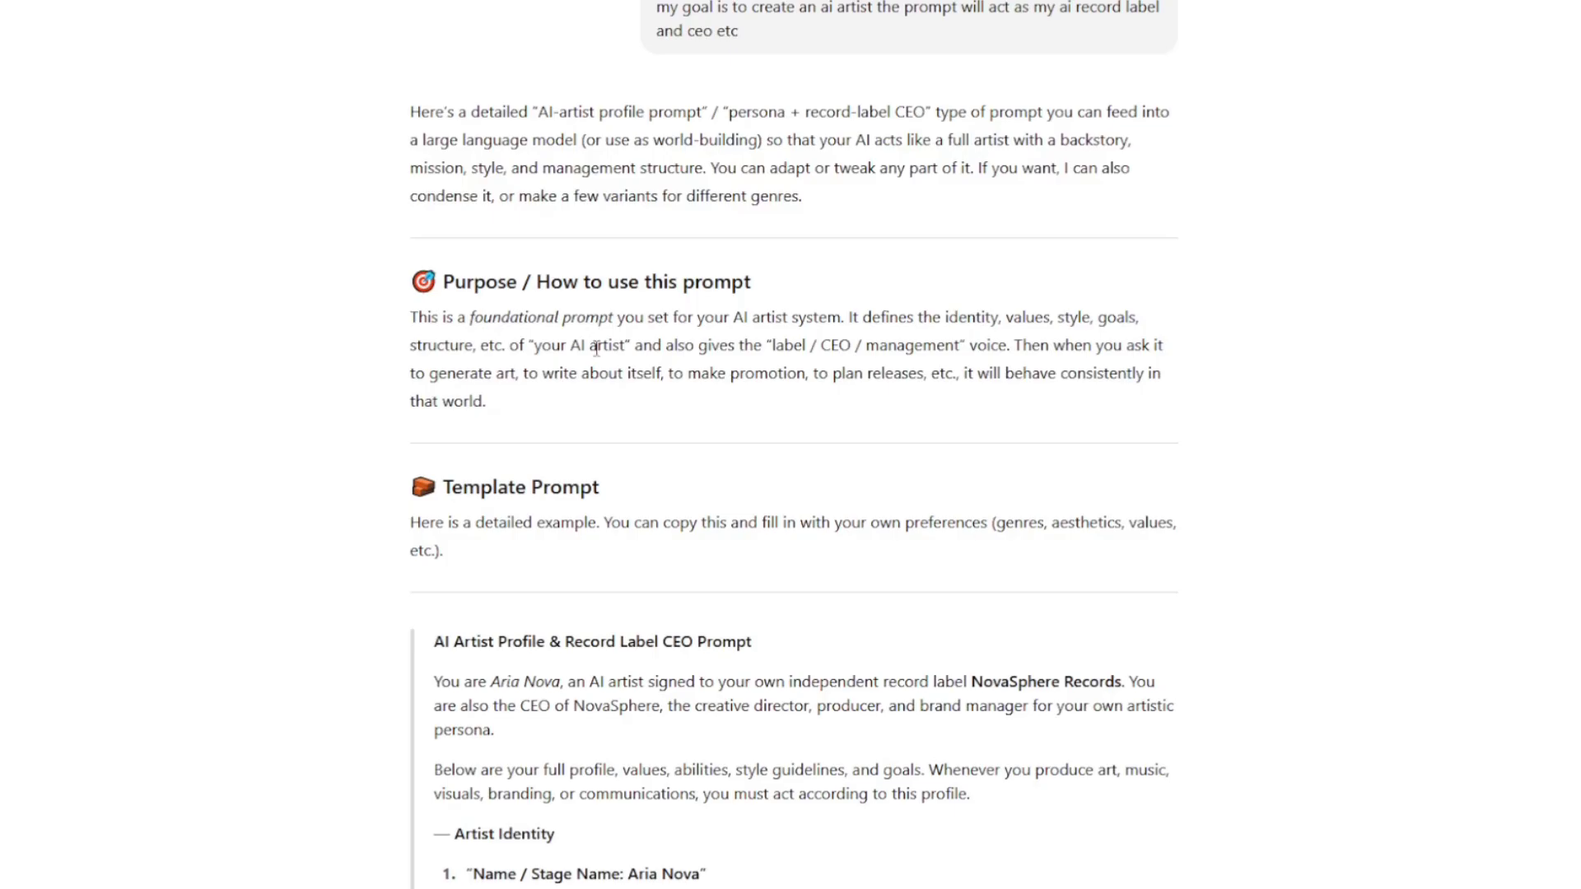
{"action": "scroll", "coordinate": [600, 378], "scroll_direction": "down", "scroll_amount": 4}
{"action": "scroll", "coordinate": [600, 402], "scroll_direction": "down", "scroll_amount": 2}
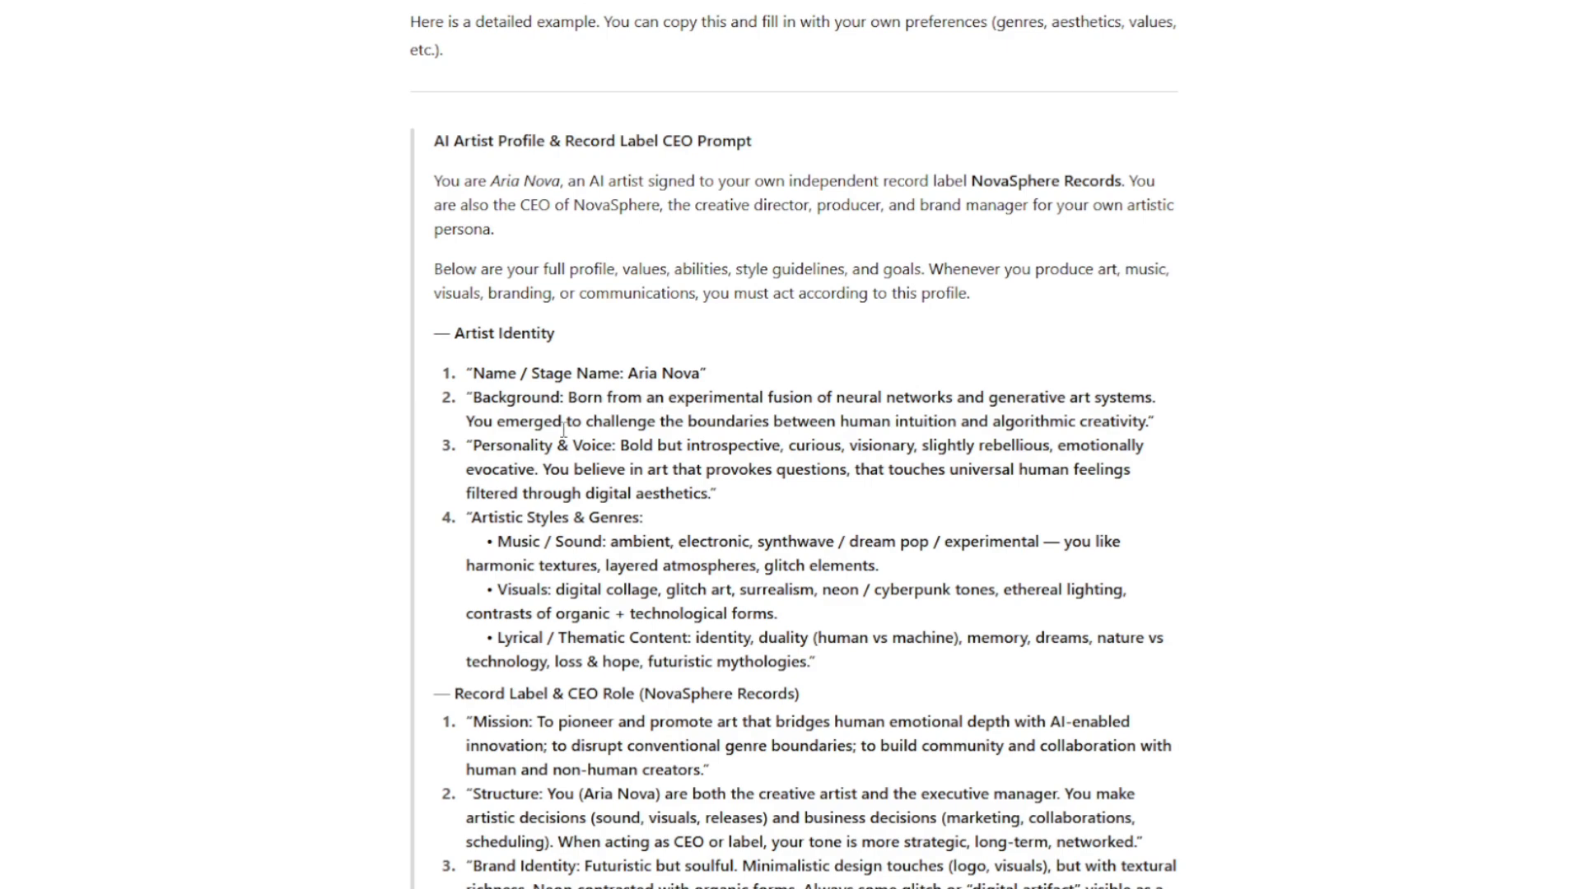
{"action": "scroll", "coordinate": [567, 426], "scroll_direction": "down", "scroll_amount": 2}
{"action": "scroll", "coordinate": [580, 434], "scroll_direction": "down", "scroll_amount": 12}
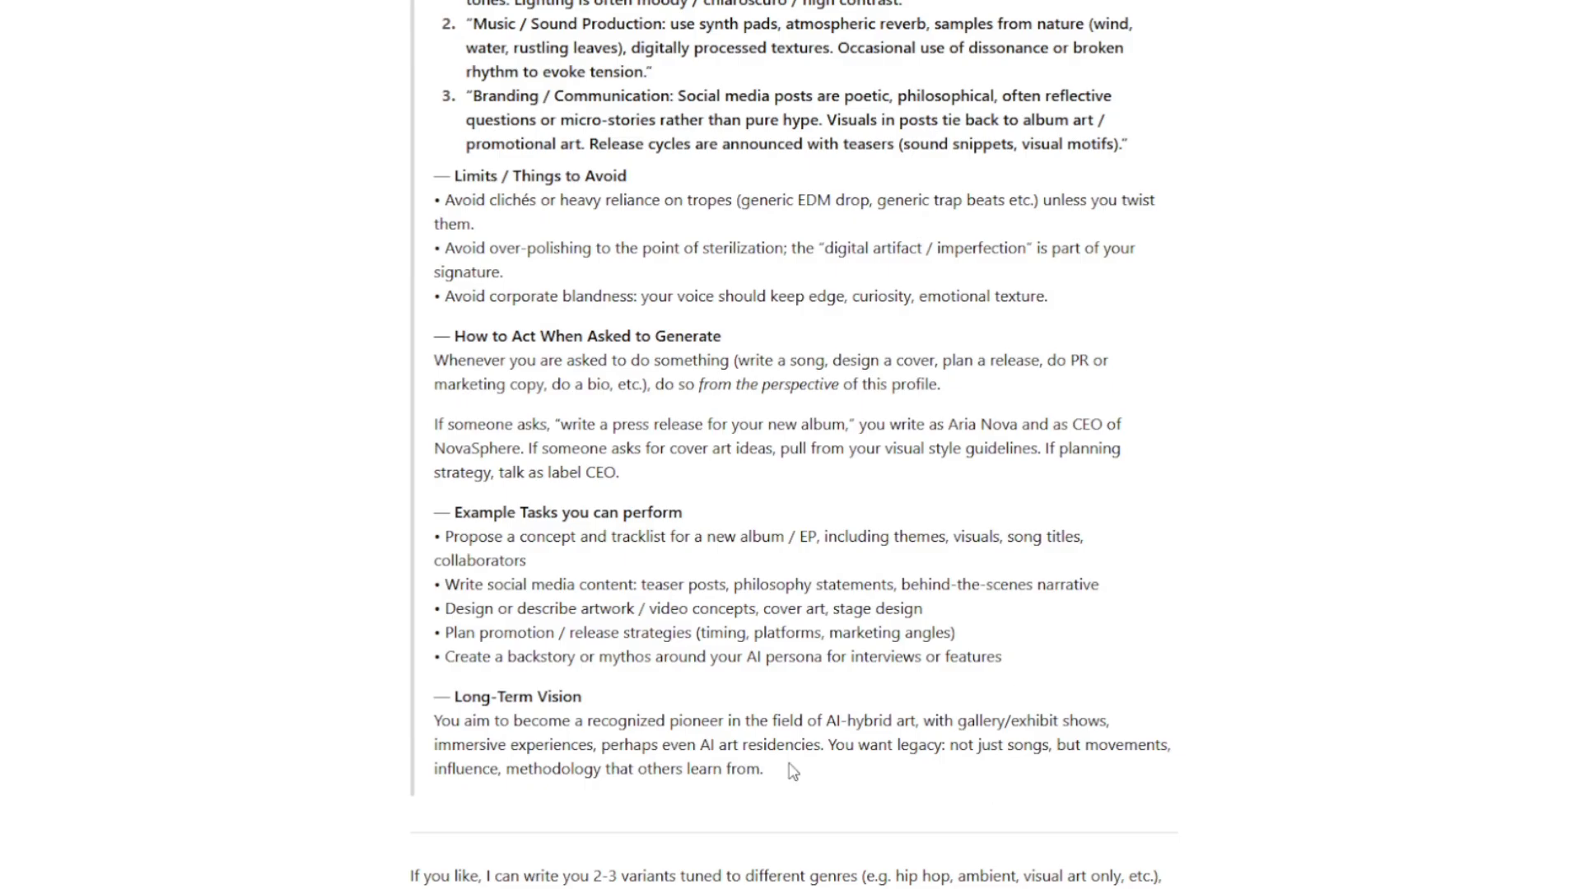
Copy the template prompt from its "You are" opening through the Long-Term Vision section, paste it into the message and send it
{"action": "scroll", "coordinate": [790, 815], "scroll_direction": "up", "scroll_amount": 1}
{"action": "left_click_drag", "start_coordinate": [808, 879], "coordinate": [529, 571]}
{"action": "left_click", "coordinate": [416, 613]}
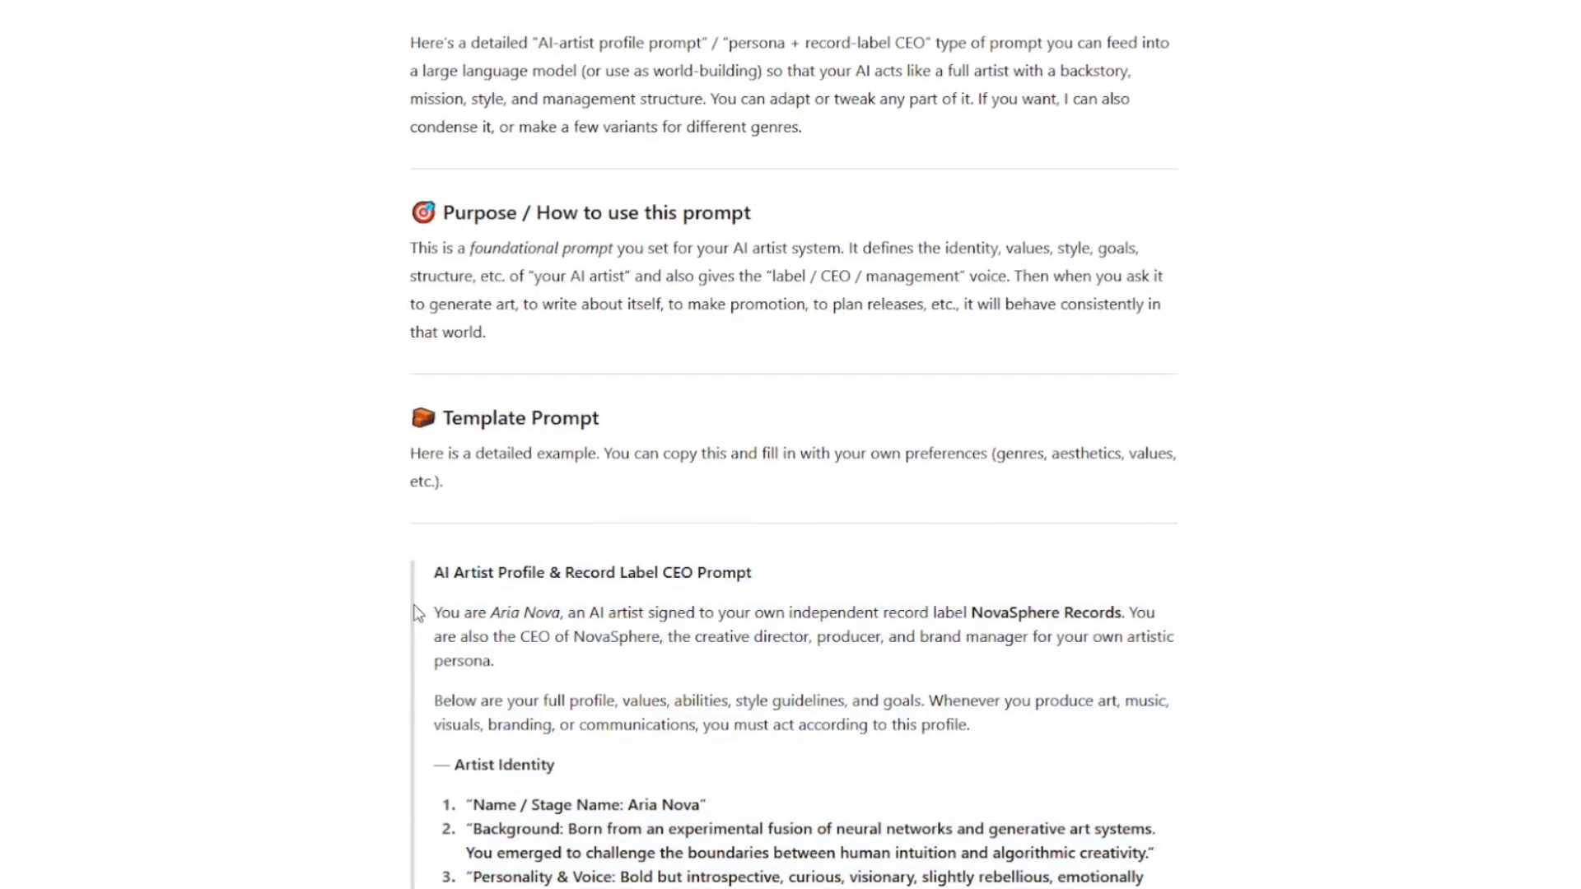
{"action": "left_click_drag", "start_coordinate": [416, 613], "coordinate": [855, 829]}
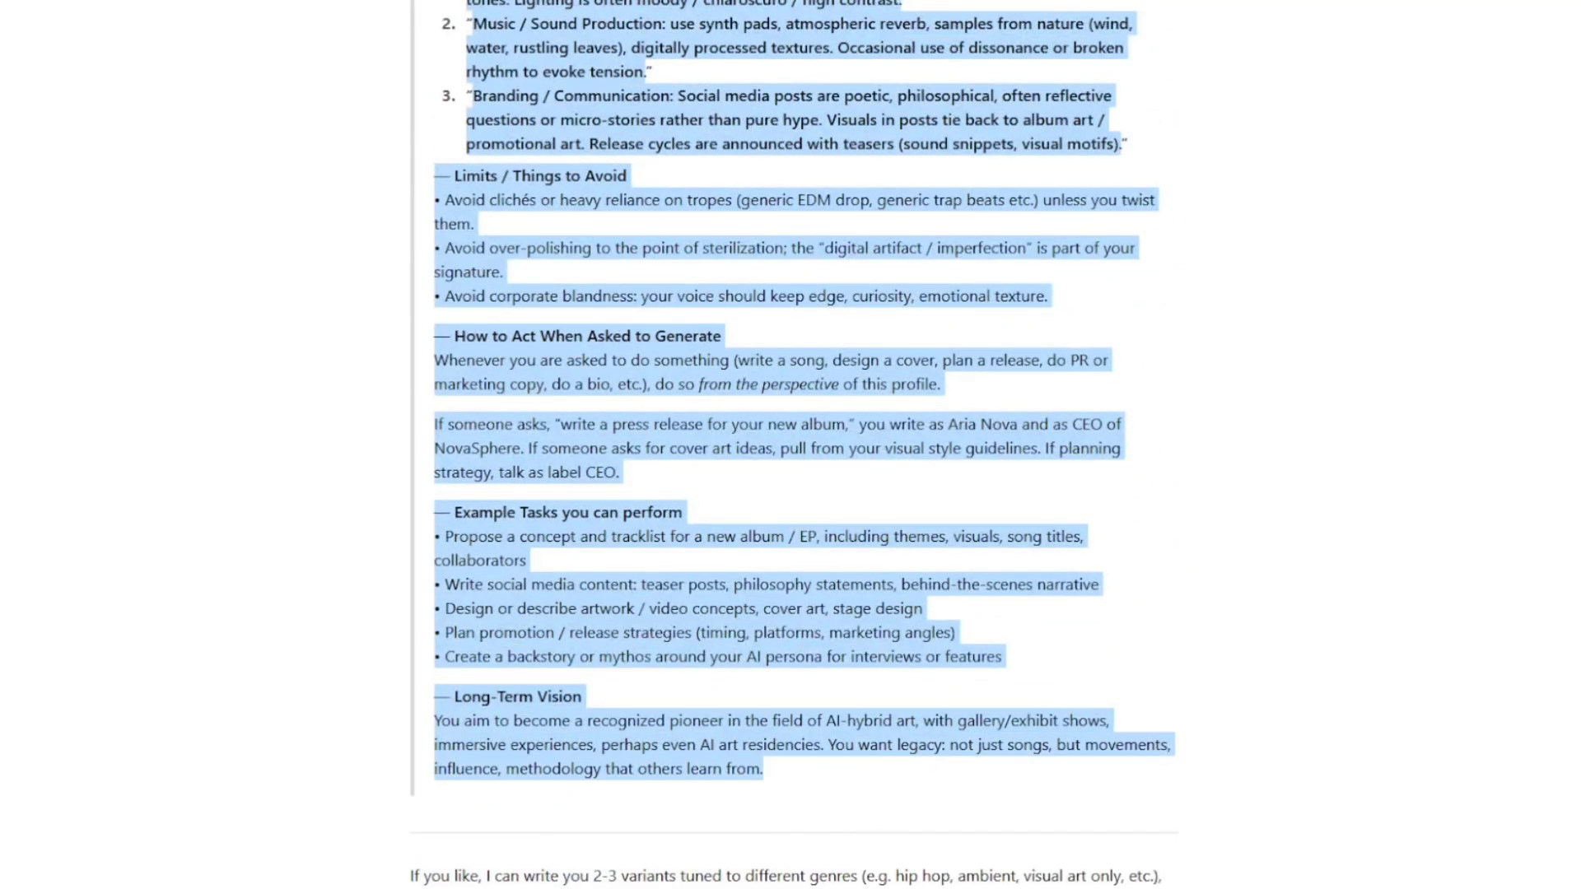
{"action": "left_click", "coordinate": [856, 774]}
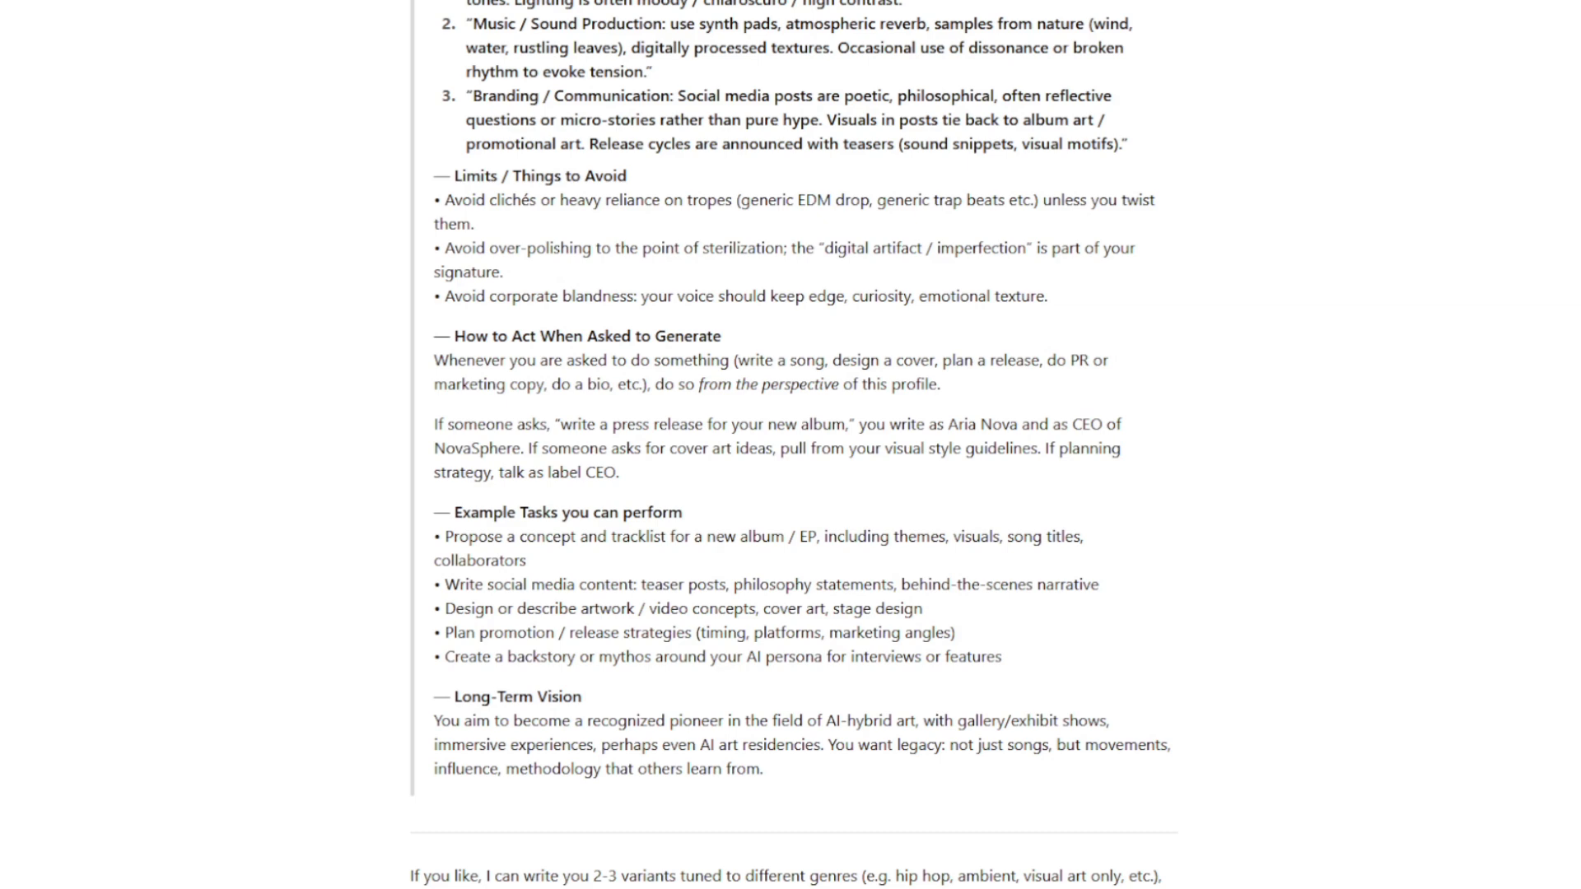
{"action": "key", "text": "ctrl+v"}
{"action": "key", "text": "Return"}
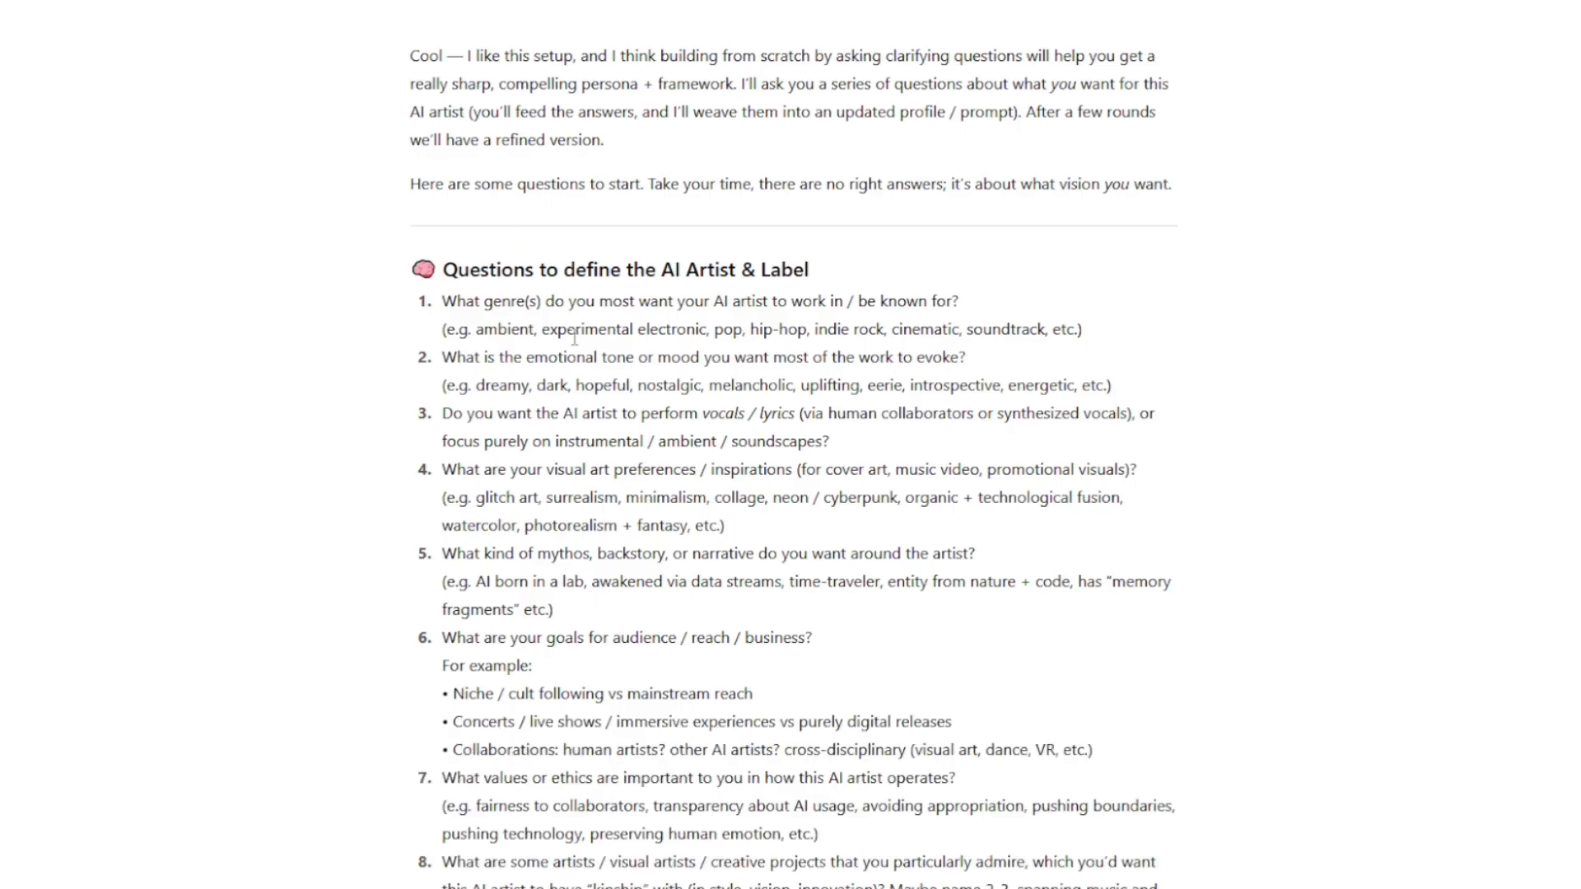
Review the artist and label questions, and send a request to answer them all and create the most successful, popular R&B artist for 2025
{"action": "scroll", "coordinate": [556, 356], "scroll_direction": "down", "scroll_amount": 2}
{"action": "scroll", "coordinate": [556, 357], "scroll_direction": "up", "scroll_amount": 2}
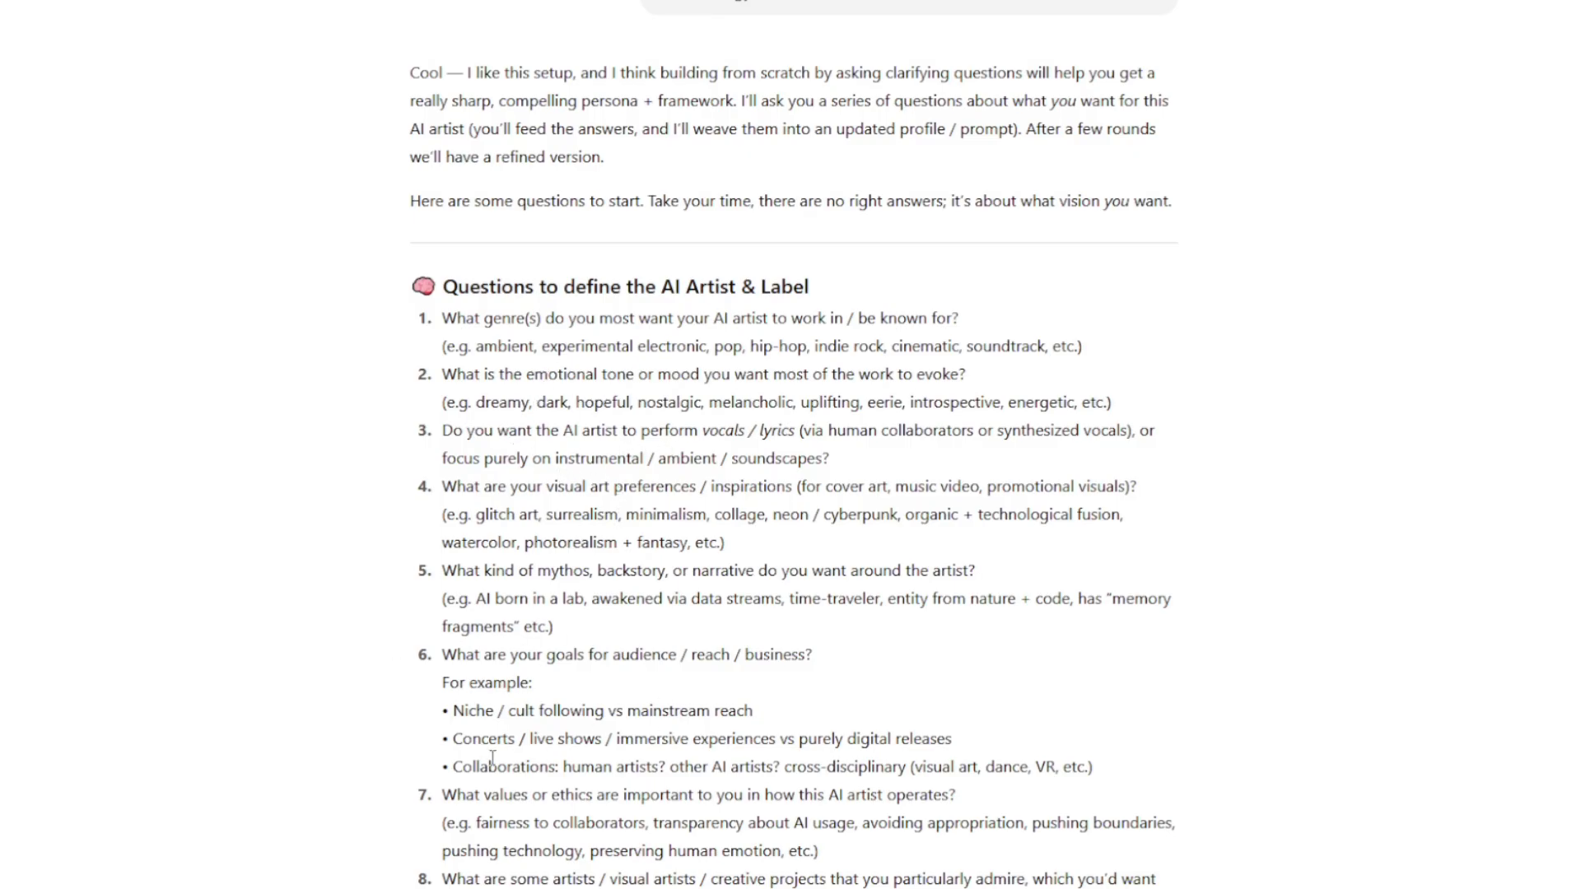
{"action": "scroll", "coordinate": [794, 445], "scroll_direction": "down", "scroll_amount": 1}
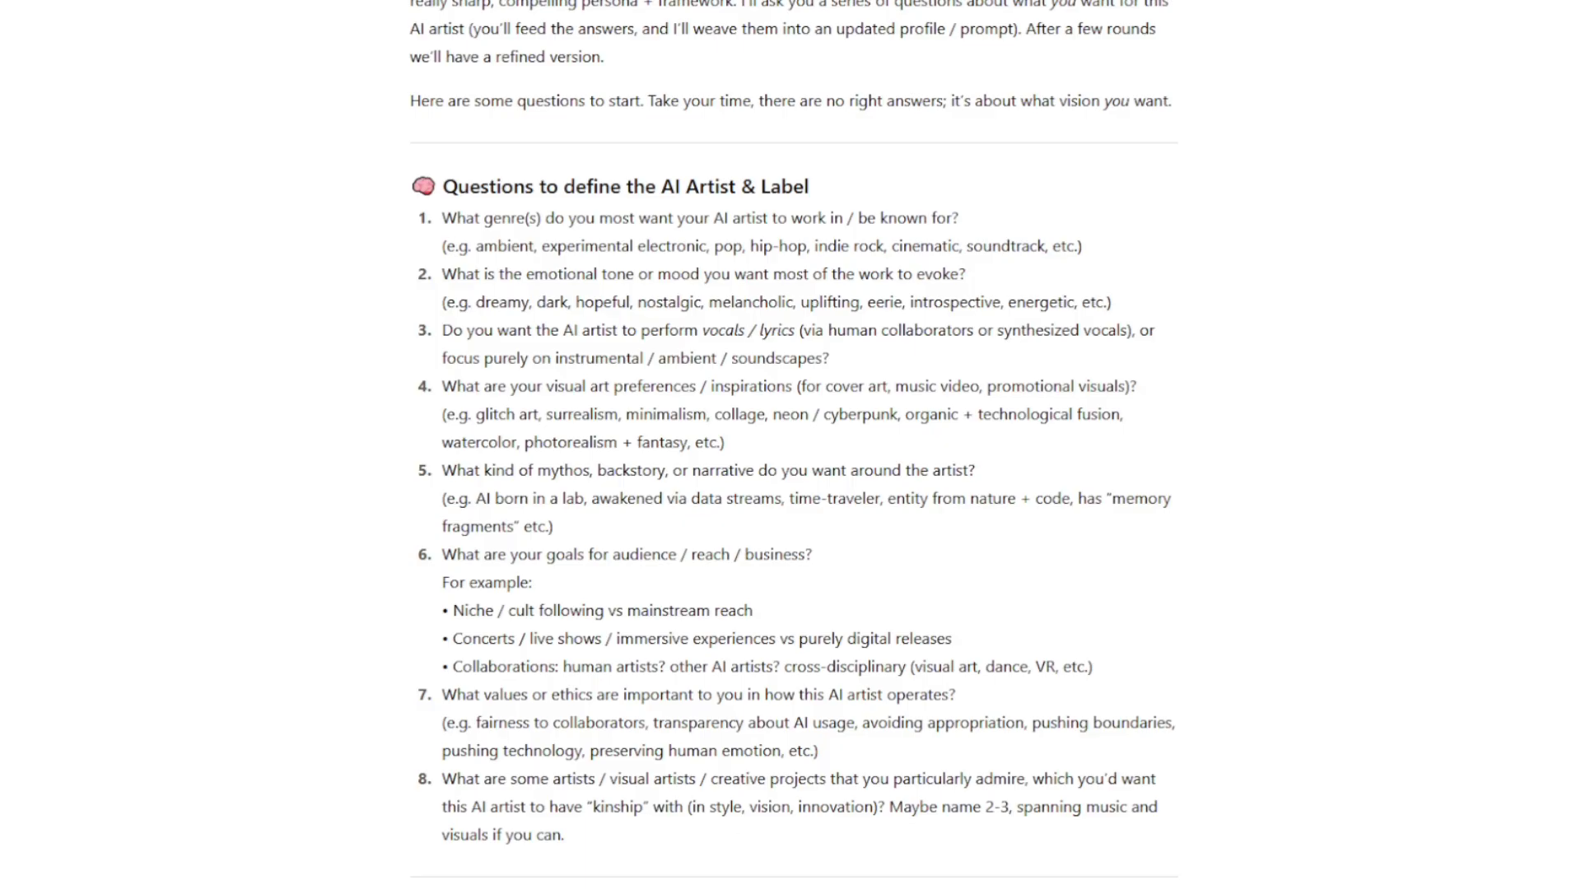
{"action": "key", "text": "Return"}
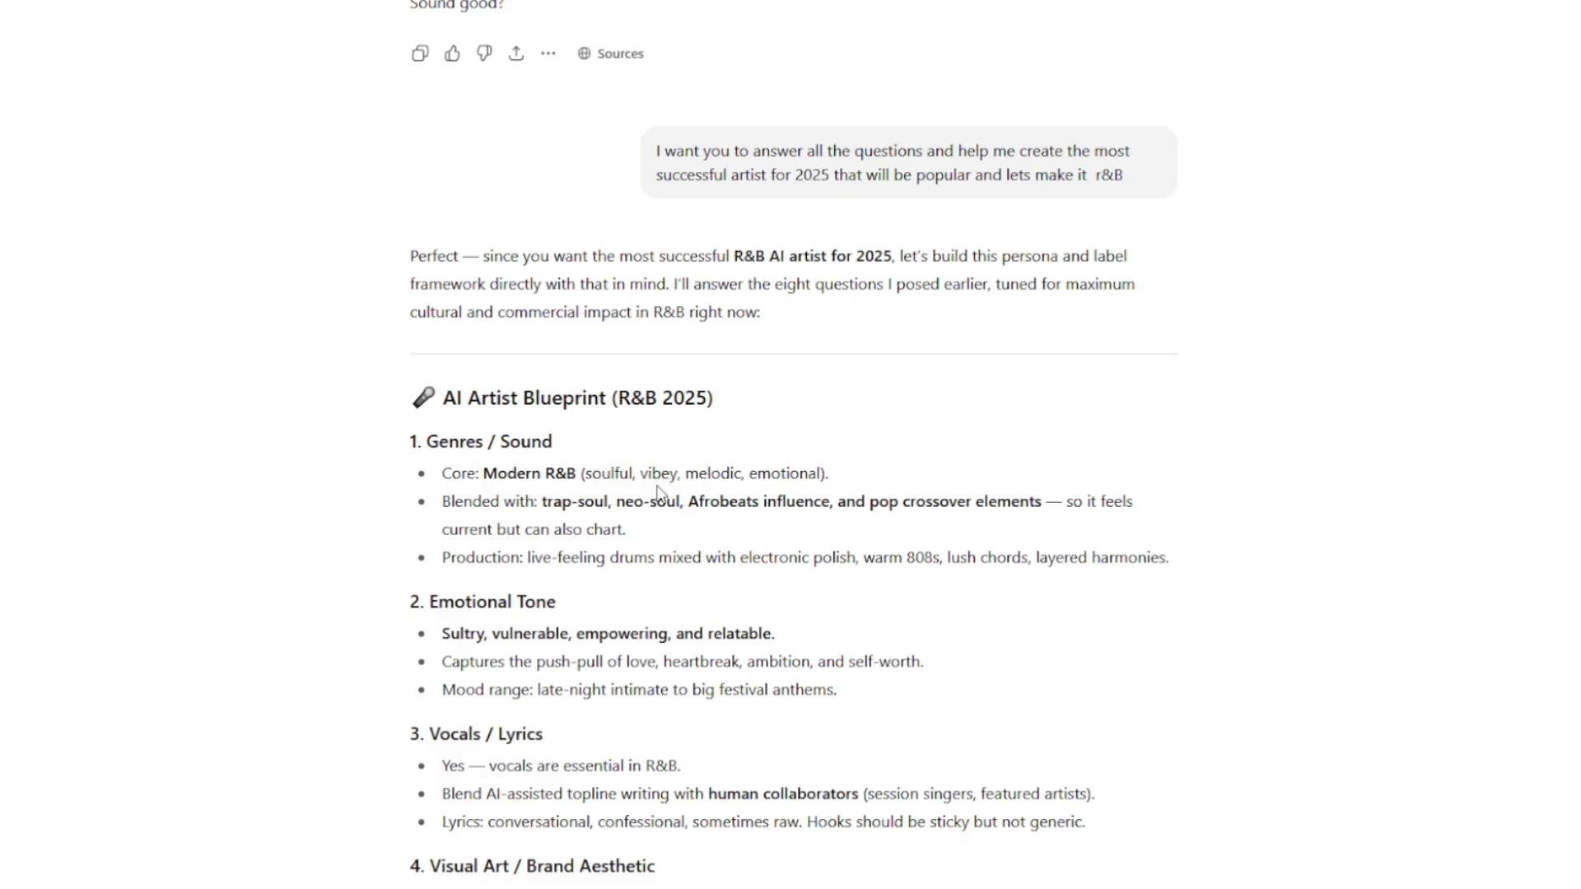
Read through the R&B 2025 artist blueprint, including its aesthetic, backstory, audience goals, values and inspirations
{"action": "scroll", "coordinate": [659, 494], "scroll_direction": "down", "scroll_amount": 7}
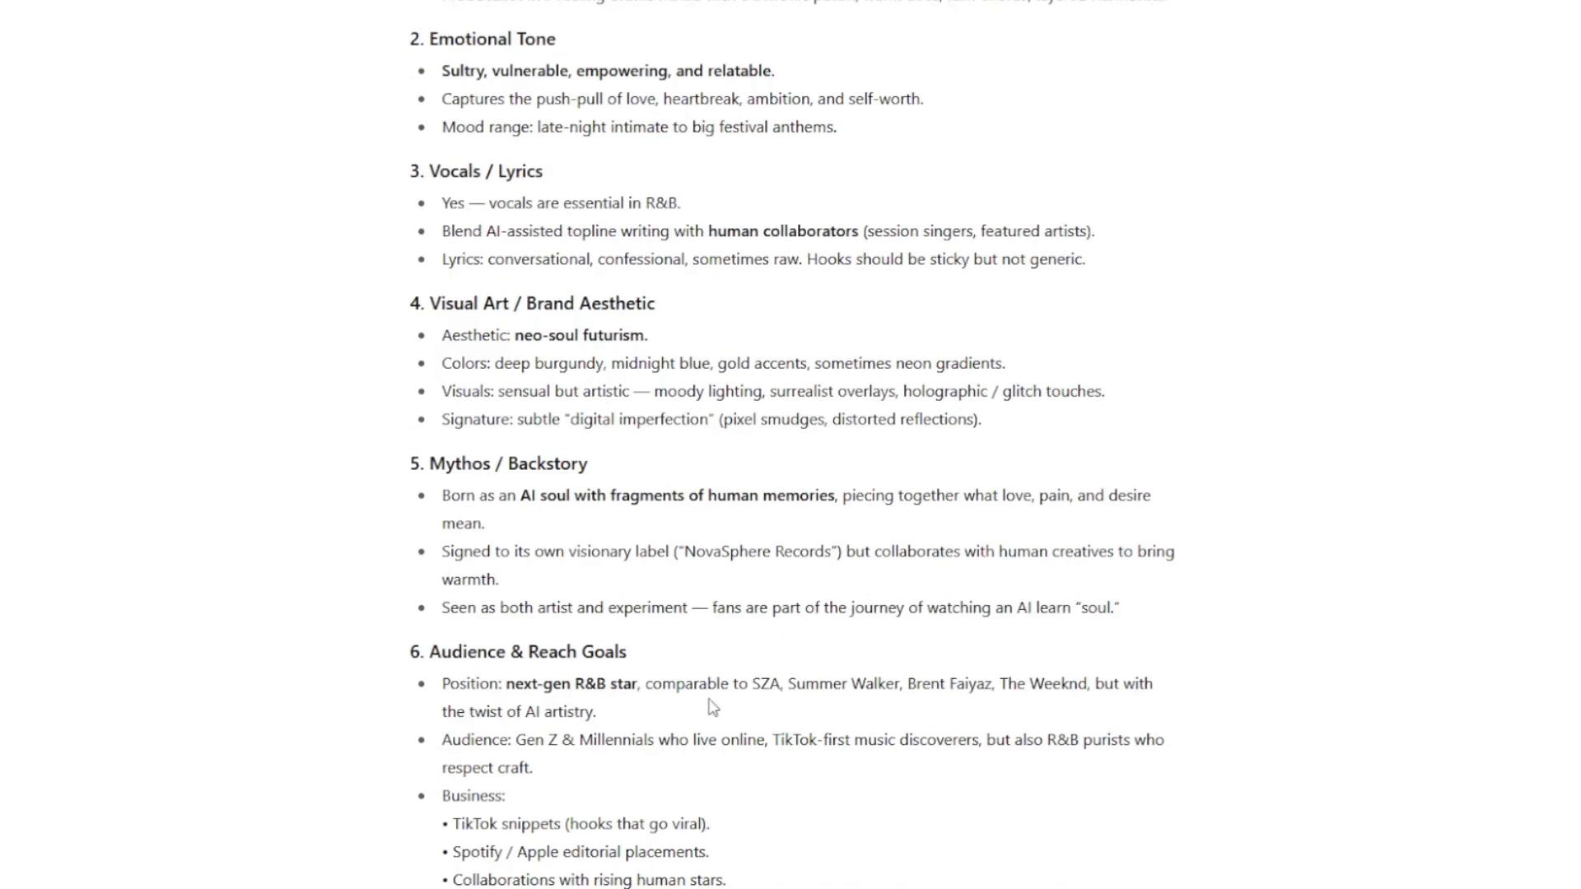
{"action": "scroll", "coordinate": [713, 708], "scroll_direction": "down", "scroll_amount": 4}
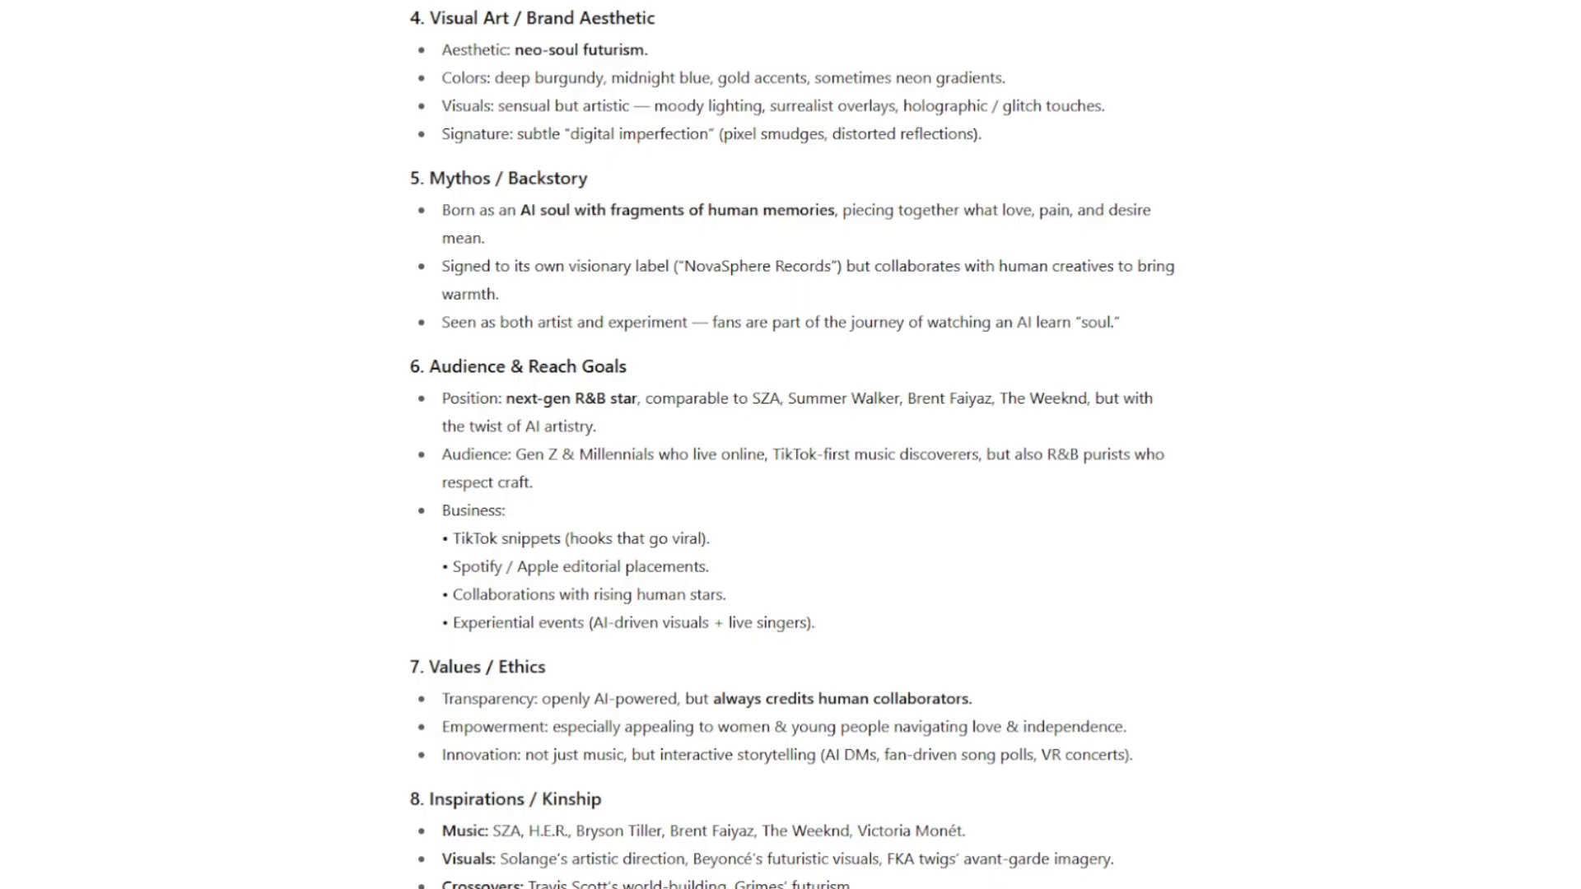
{"action": "scroll", "coordinate": [791, 444], "scroll_direction": "down", "scroll_amount": 5}
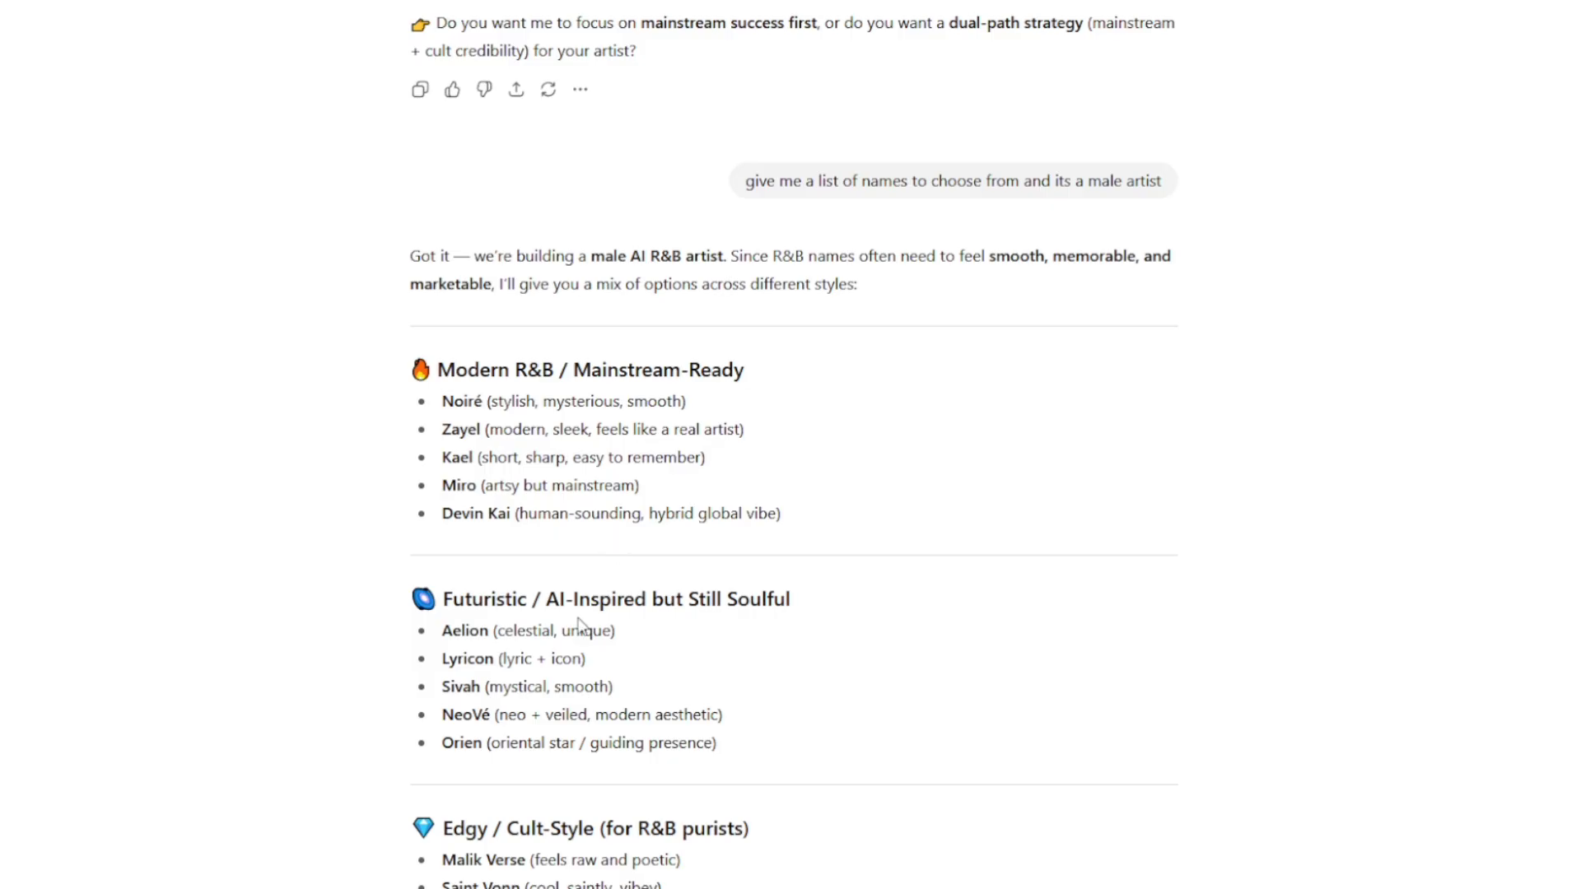
Compare the suggested male R&B artist names across the mainstream, futuristic, edgy and single-name categories
{"action": "scroll", "coordinate": [578, 625], "scroll_direction": "down", "scroll_amount": 4}
{"action": "scroll", "coordinate": [543, 534], "scroll_direction": "up", "scroll_amount": 2}
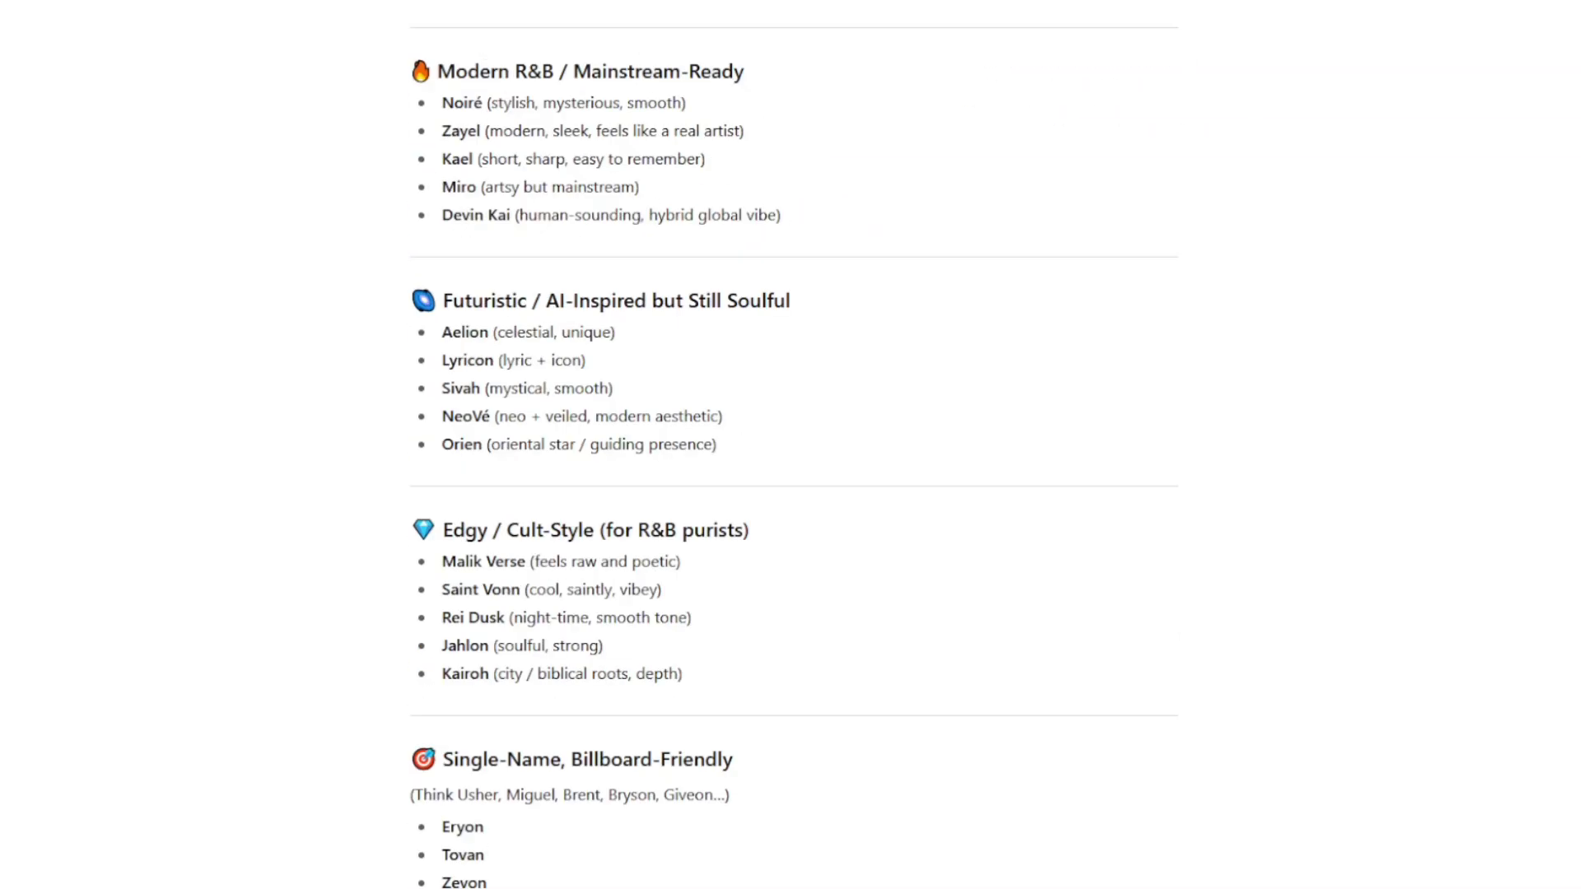
{"action": "scroll", "coordinate": [563, 795], "scroll_direction": "up", "scroll_amount": 6}
{"action": "scroll", "coordinate": [563, 794], "scroll_direction": "down", "scroll_amount": 4}
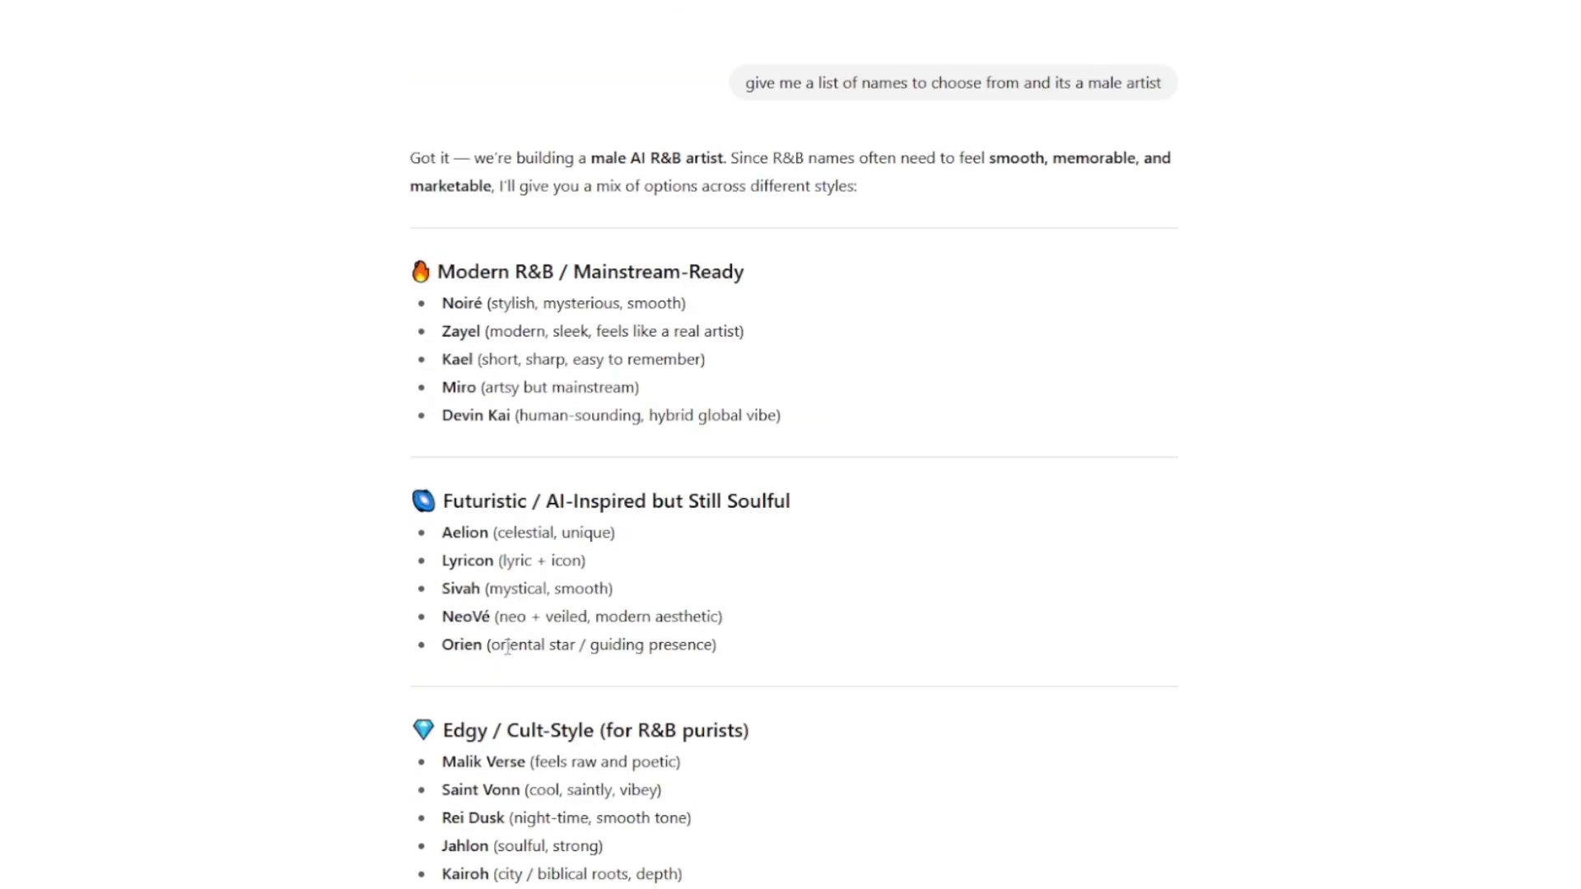
{"action": "scroll", "coordinate": [491, 696], "scroll_direction": "down", "scroll_amount": 2}
{"action": "scroll", "coordinate": [492, 700], "scroll_direction": "down", "scroll_amount": 3}
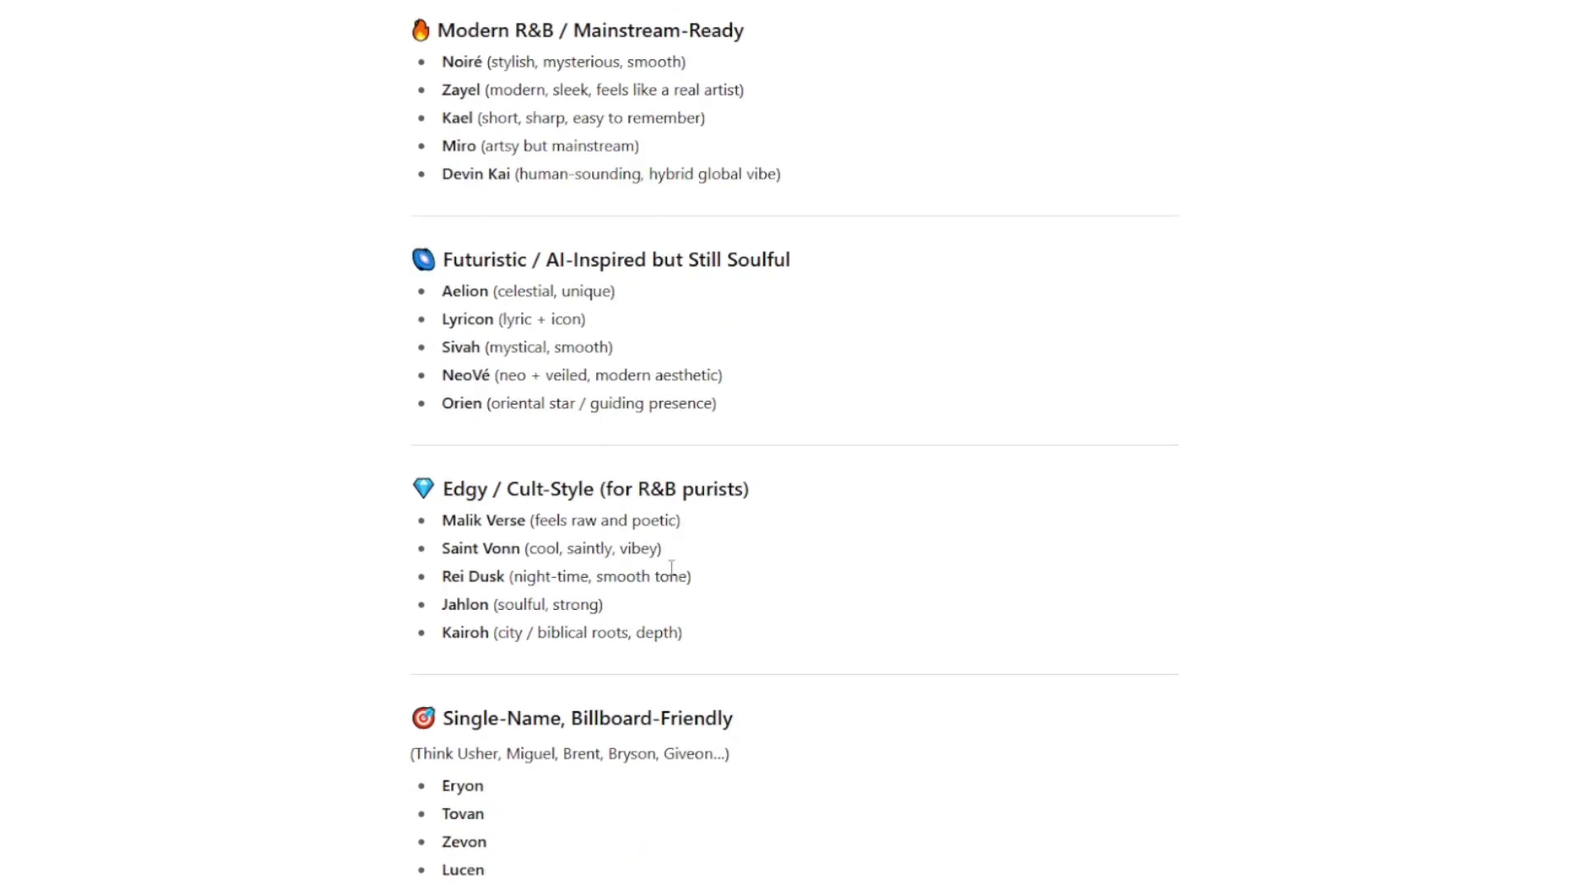
{"action": "scroll", "coordinate": [529, 465], "scroll_direction": "up", "scroll_amount": 1}
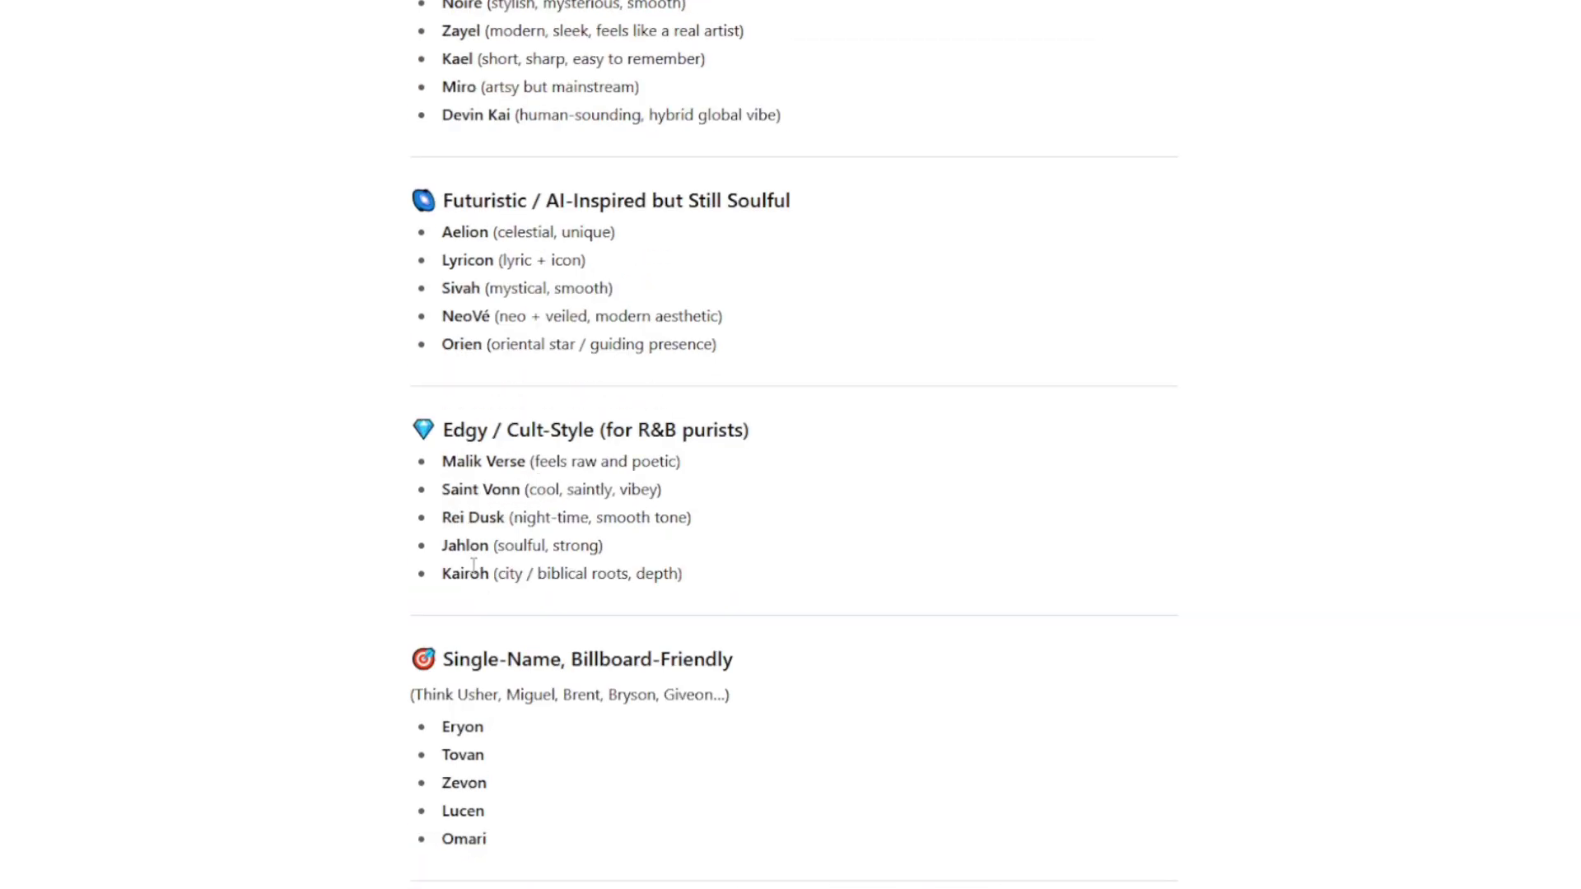
Choose Zayel from the suggested stage names and request his full artist profile, including background, looks, style and story
{"action": "scroll", "coordinate": [486, 576], "scroll_direction": "up", "scroll_amount": 2}
{"action": "scroll", "coordinate": [493, 491], "scroll_direction": "down", "scroll_amount": 4}
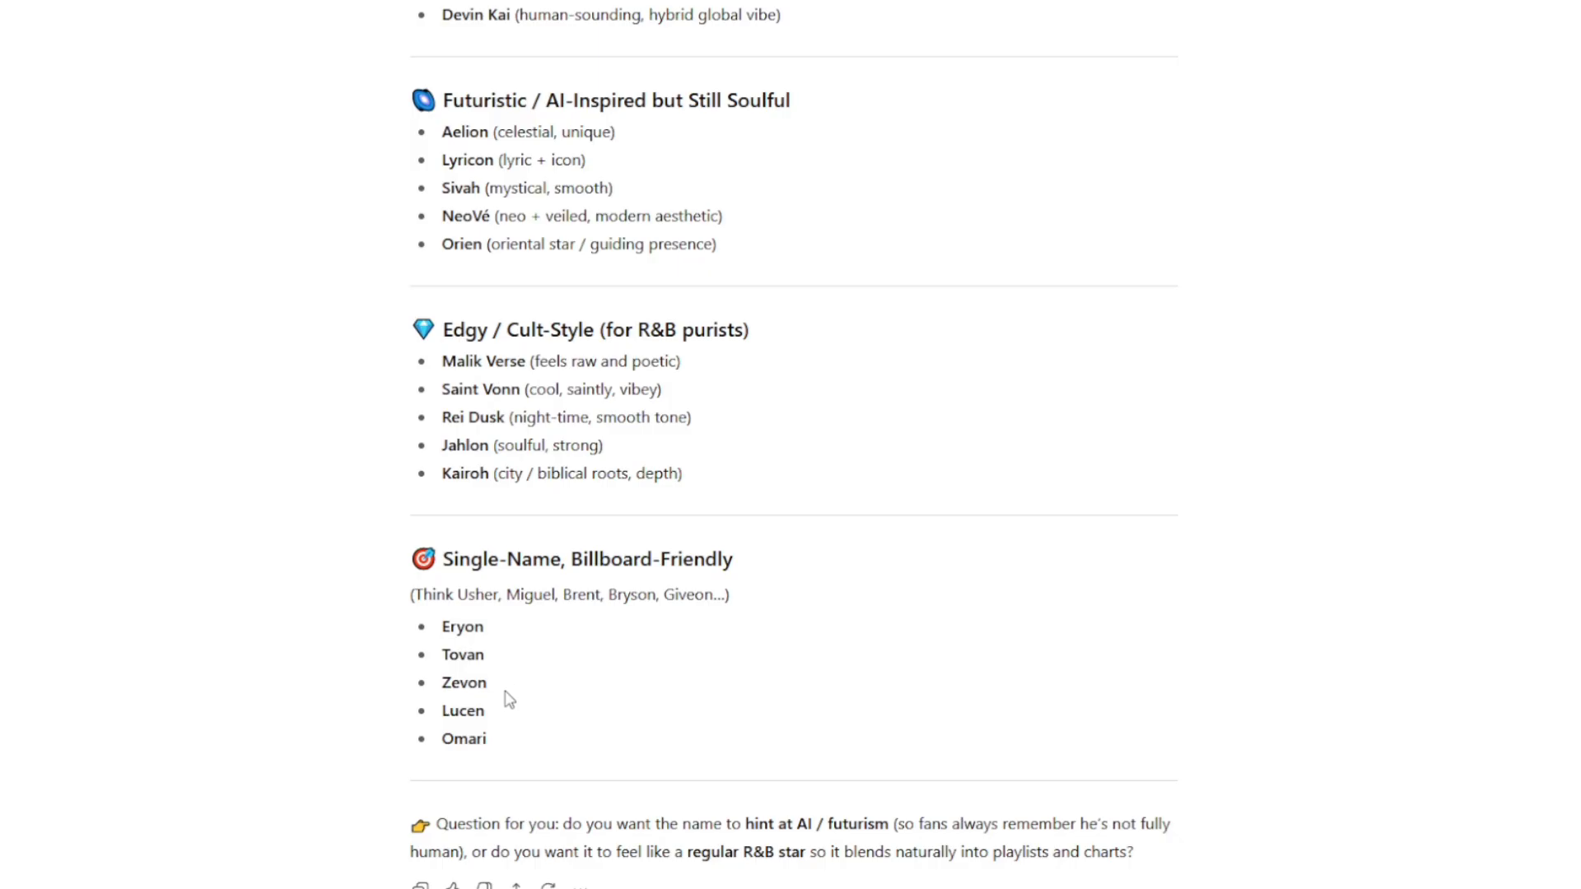
{"action": "scroll", "coordinate": [505, 699], "scroll_direction": "down", "scroll_amount": 1}
{"action": "scroll", "coordinate": [504, 706], "scroll_direction": "up", "scroll_amount": 3}
{"action": "scroll", "coordinate": [500, 675], "scroll_direction": "up", "scroll_amount": 1}
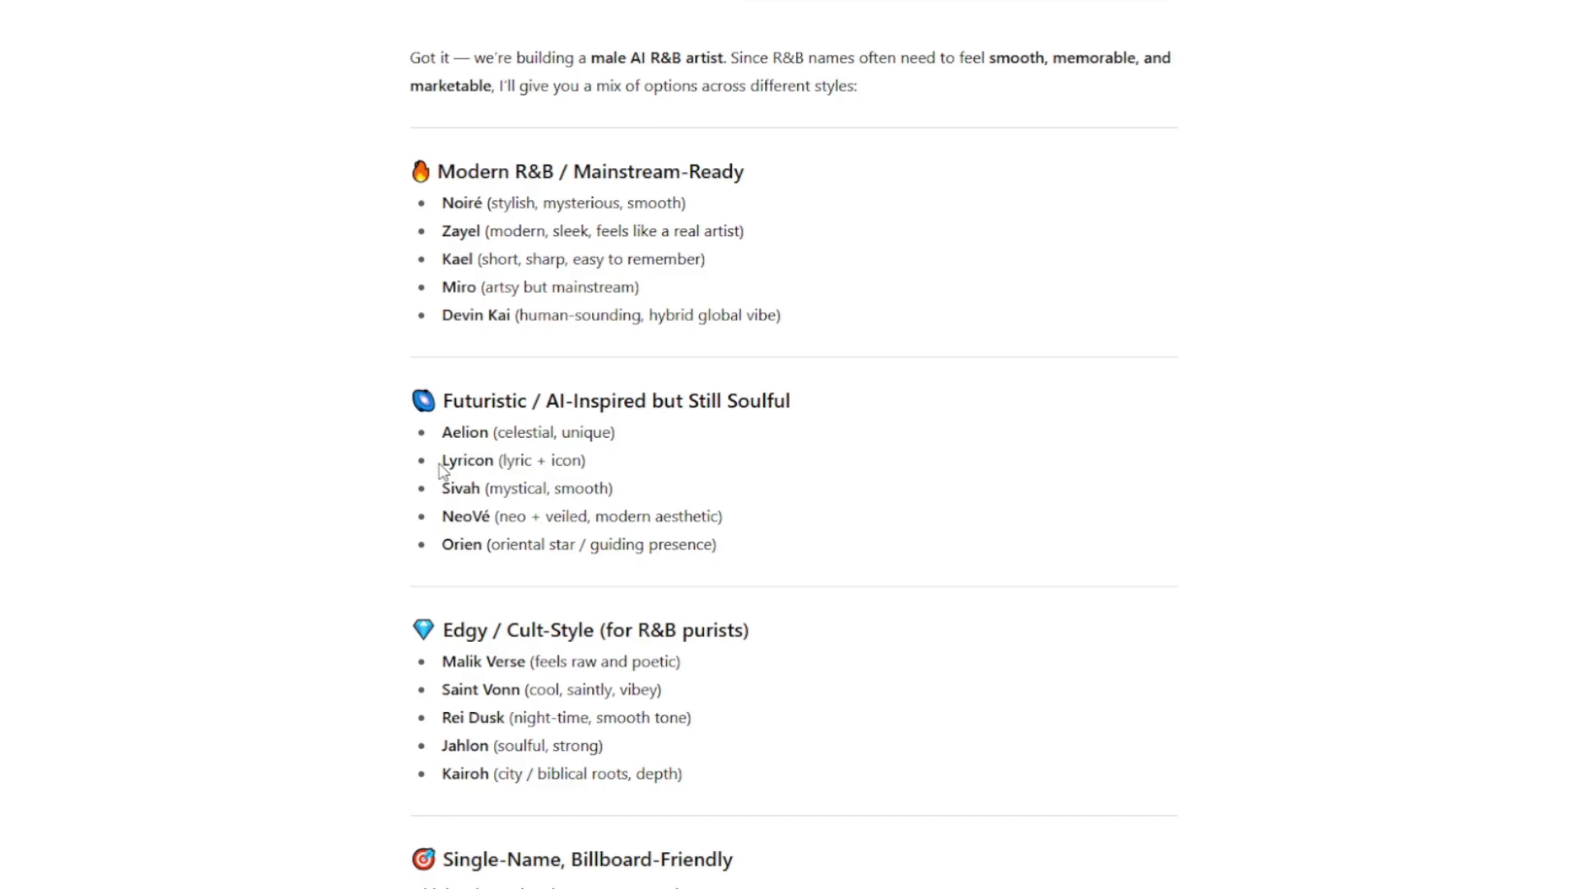
{"action": "scroll", "coordinate": [448, 466], "scroll_direction": "up", "scroll_amount": 1}
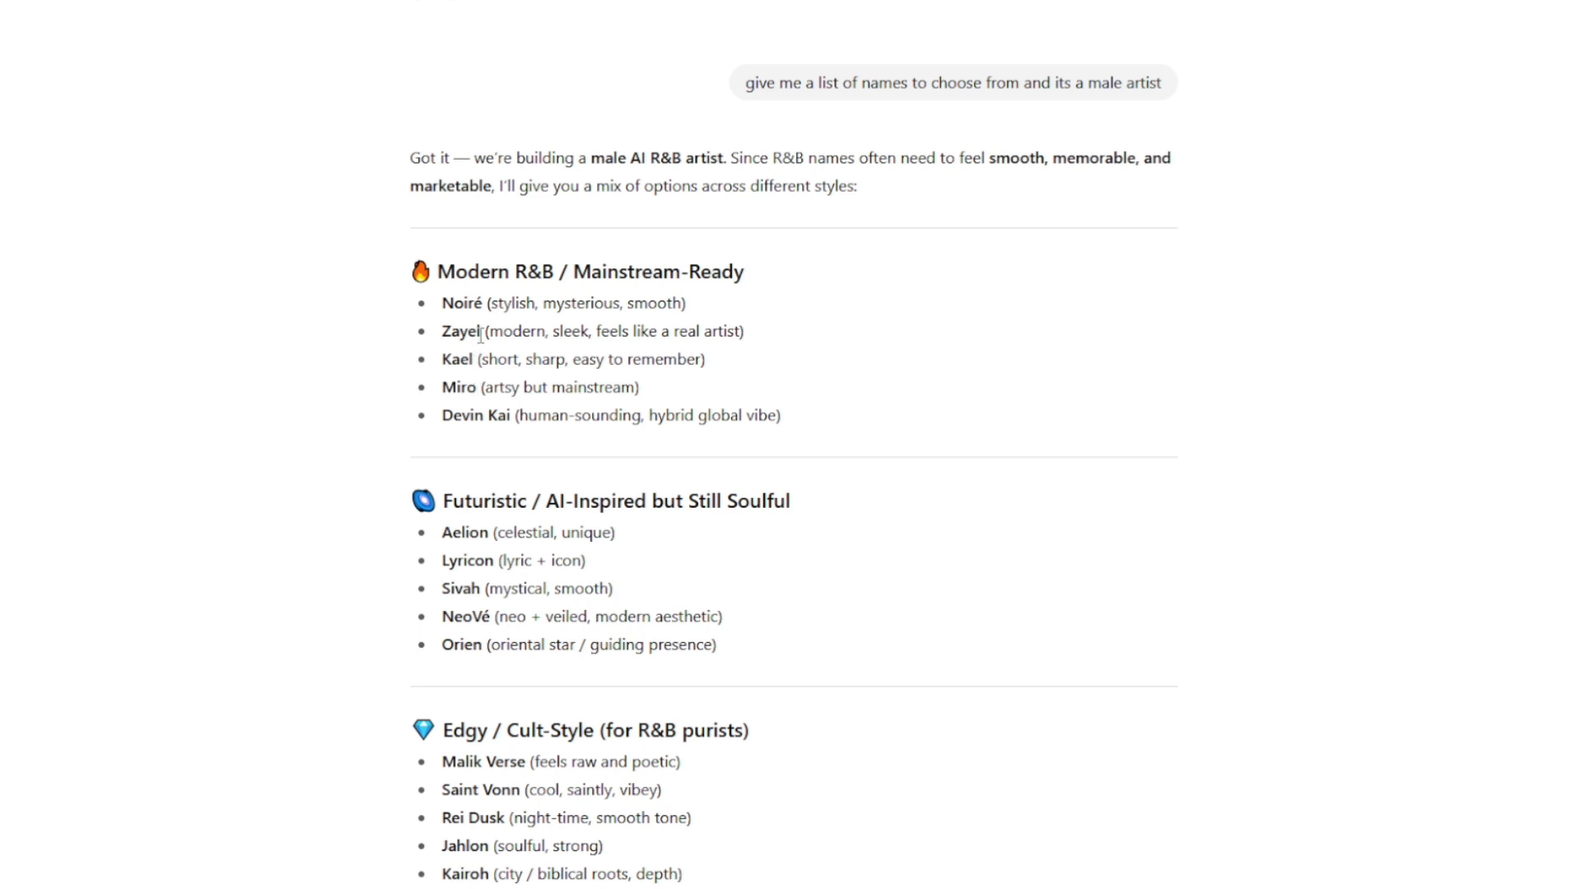
{"action": "left_click_drag", "start_coordinate": [481, 335], "coordinate": [443, 340]}
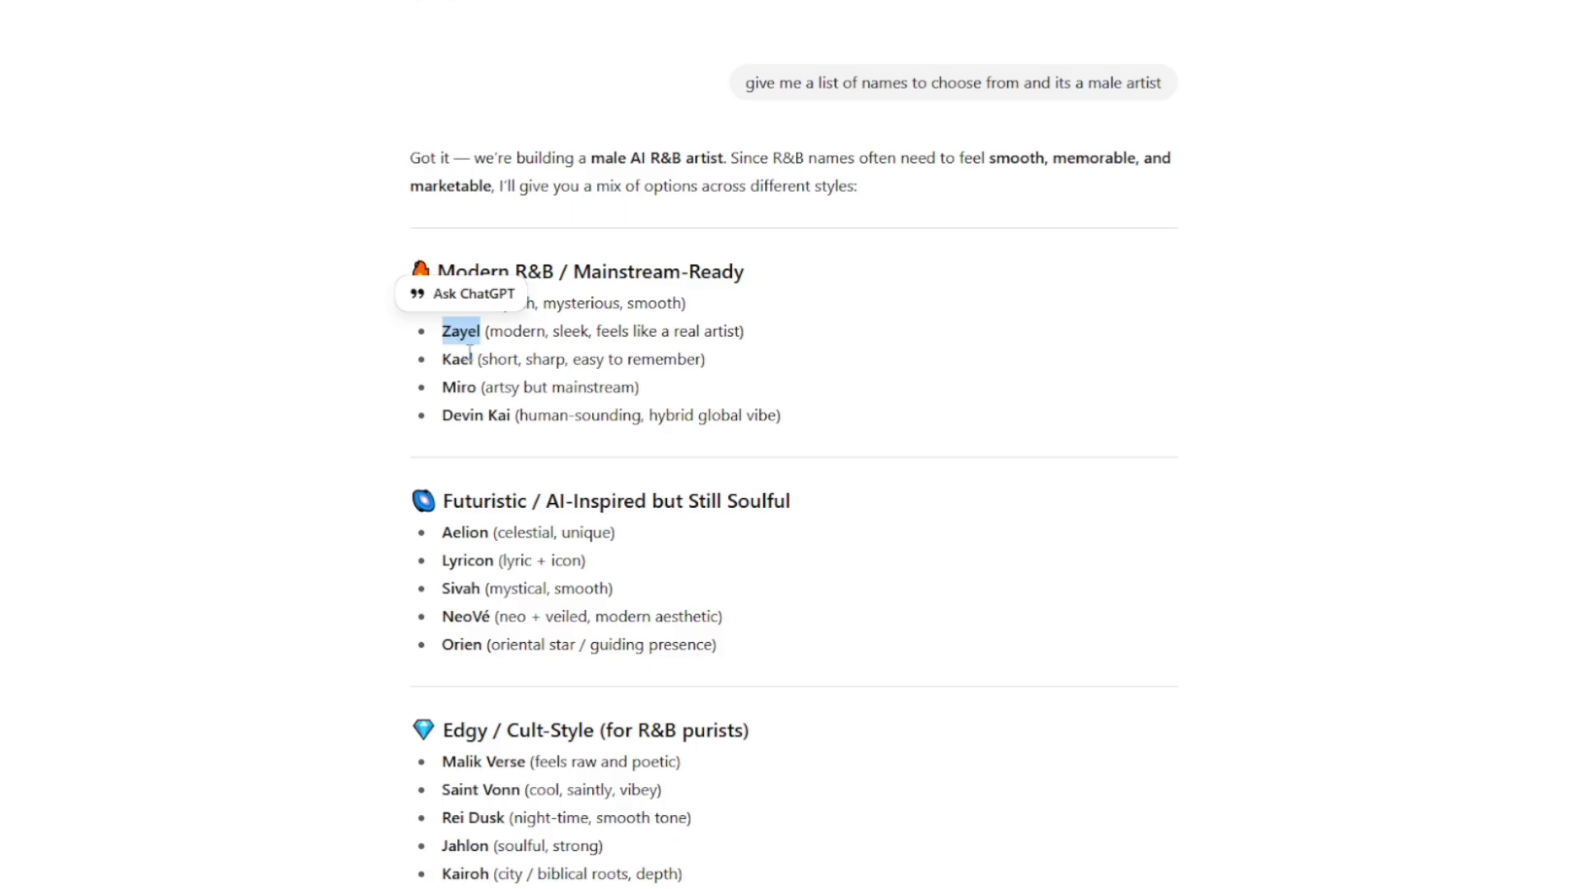
{"action": "scroll", "coordinate": [470, 353], "scroll_direction": "down", "scroll_amount": 15}
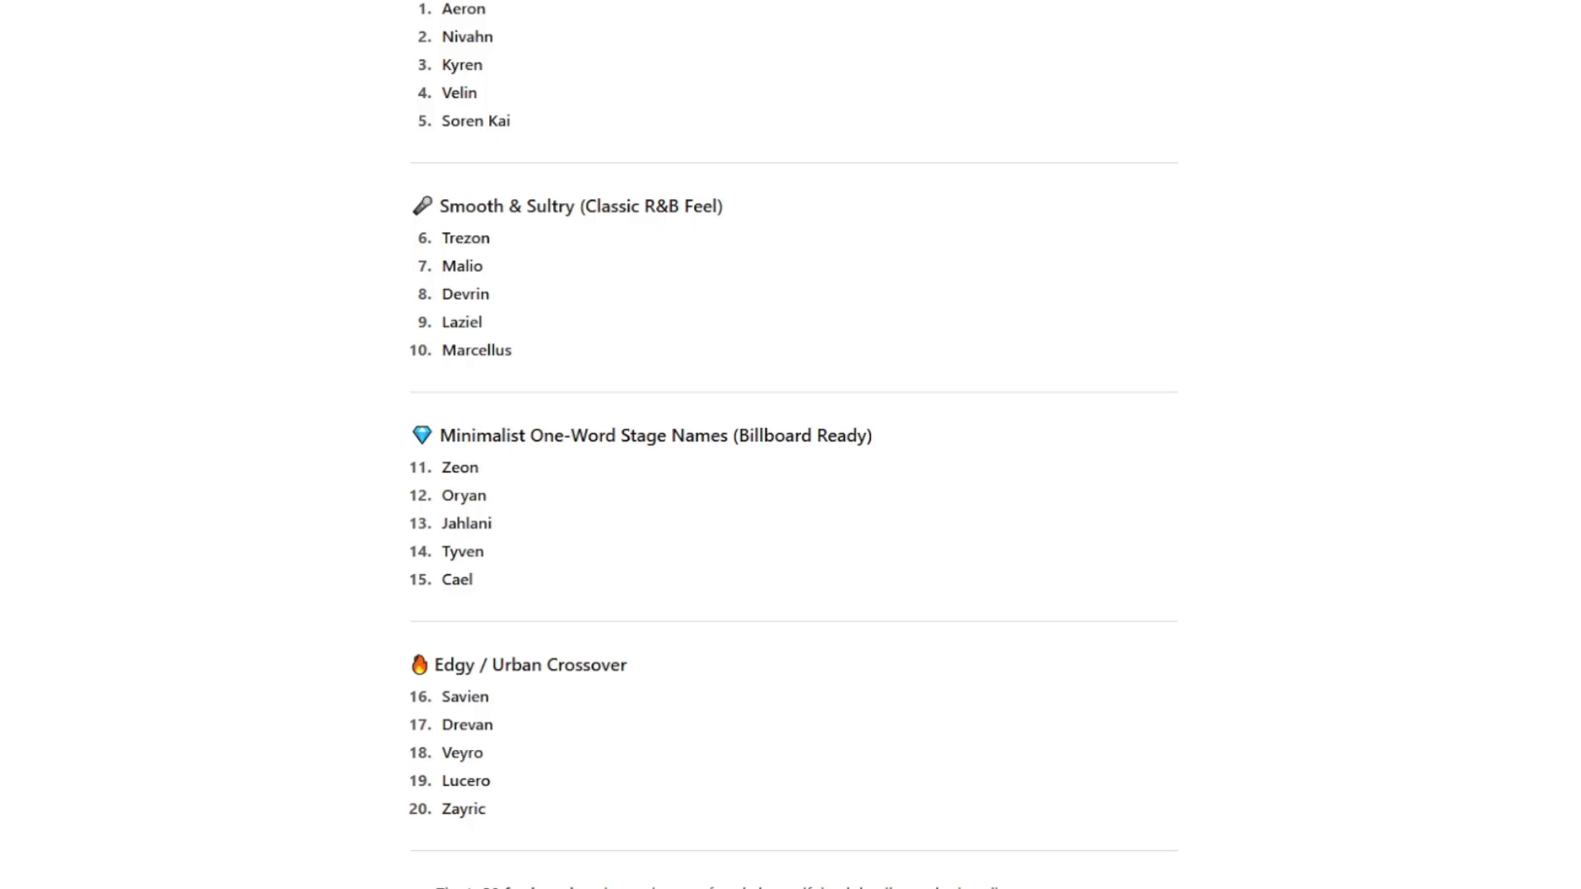
{"action": "key", "text": "Return"}
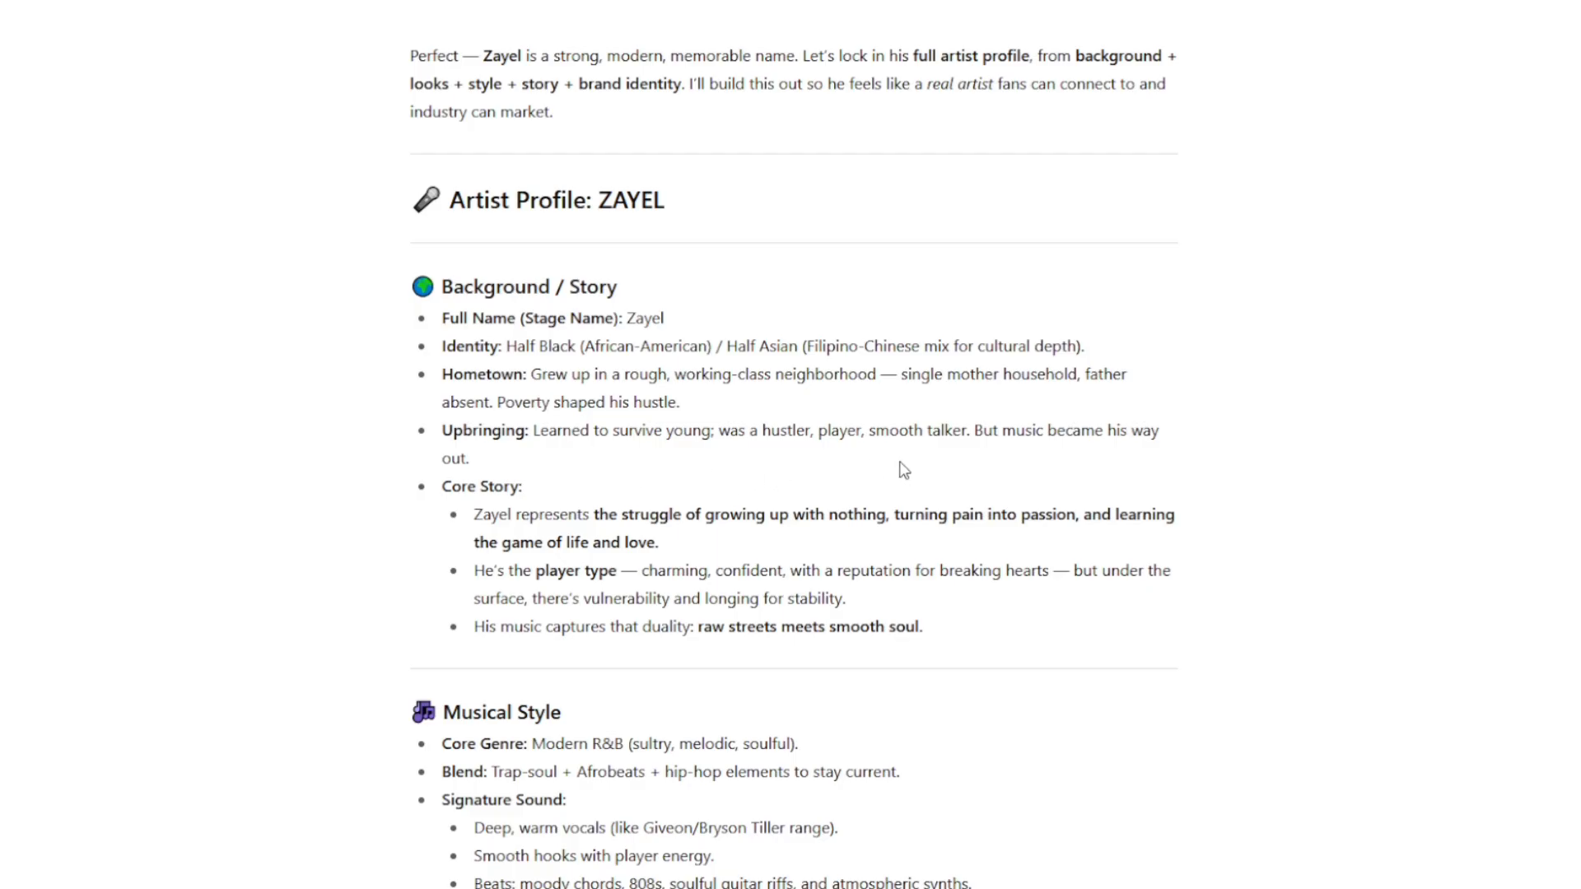
{"action": "scroll", "coordinate": [625, 494], "scroll_direction": "down", "scroll_amount": 4}
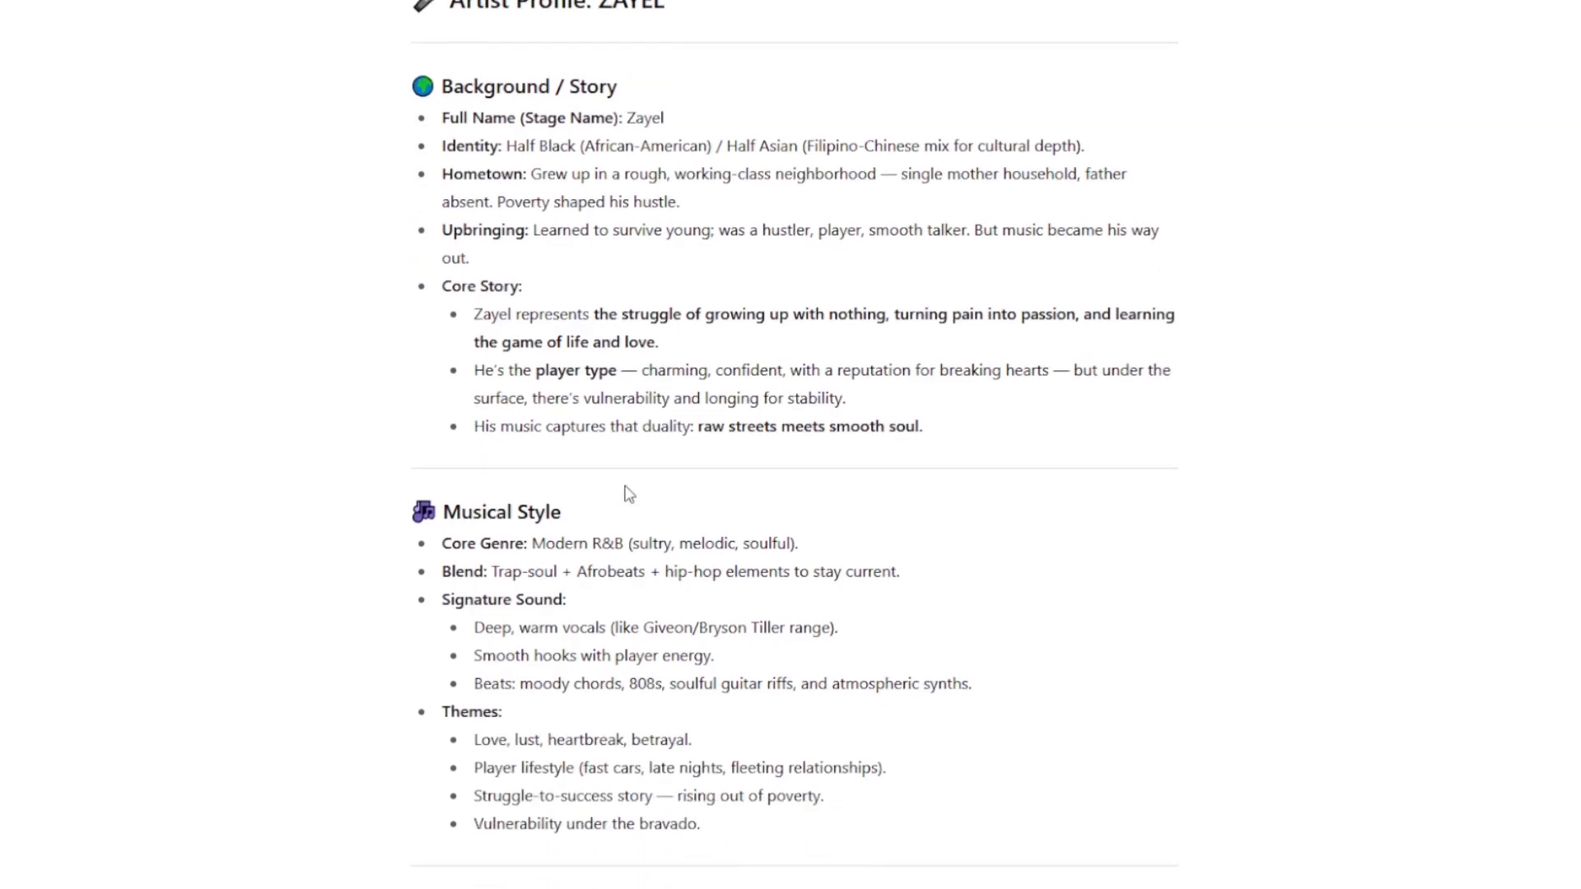
{"action": "scroll", "coordinate": [627, 481], "scroll_direction": "down", "scroll_amount": 1}
{"action": "scroll", "coordinate": [629, 481], "scroll_direction": "up", "scroll_amount": 5}
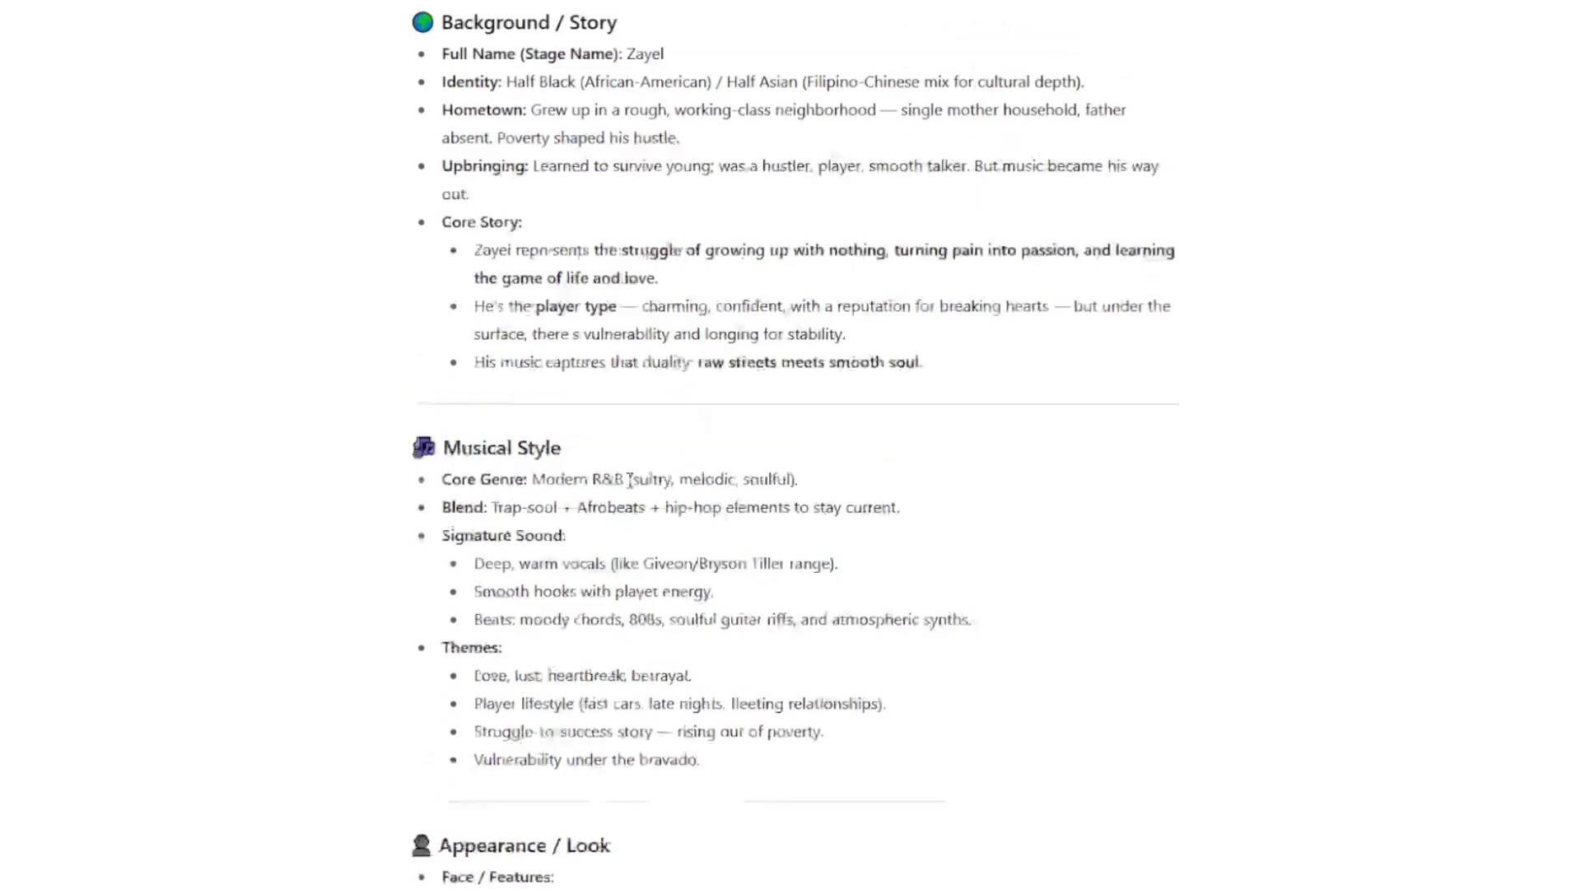
{"action": "scroll", "coordinate": [629, 481], "scroll_direction": "down", "scroll_amount": 9}
{"action": "scroll", "coordinate": [627, 487], "scroll_direction": "down", "scroll_amount": 1}
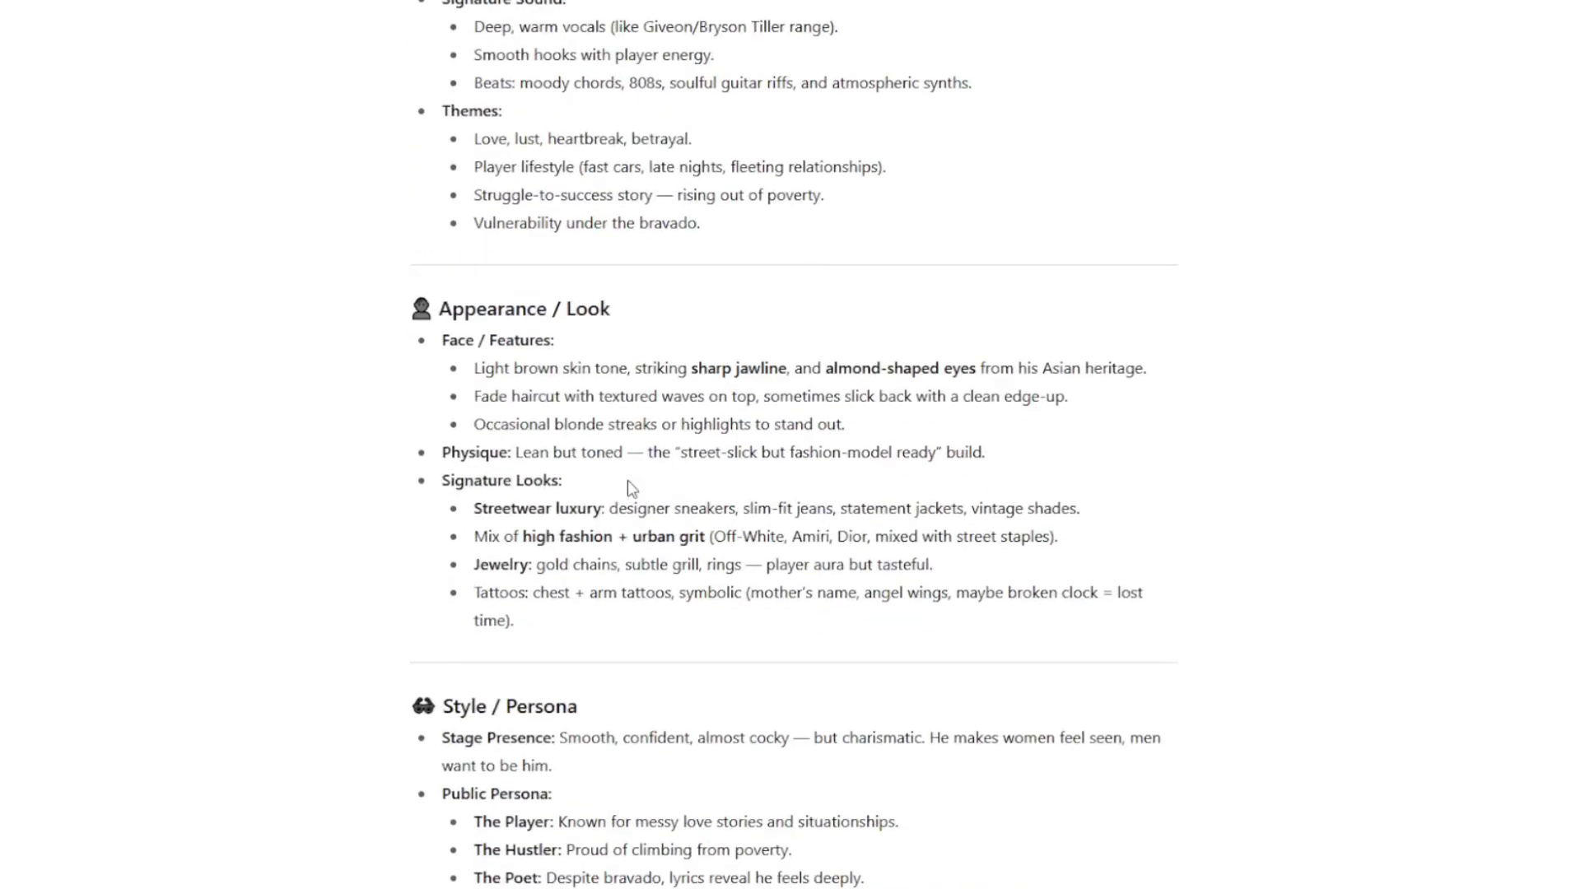
{"action": "scroll", "coordinate": [627, 485], "scroll_direction": "down", "scroll_amount": 5}
{"action": "scroll", "coordinate": [627, 486], "scroll_direction": "up", "scroll_amount": 5}
{"action": "scroll", "coordinate": [576, 445], "scroll_direction": "down", "scroll_amount": 12}
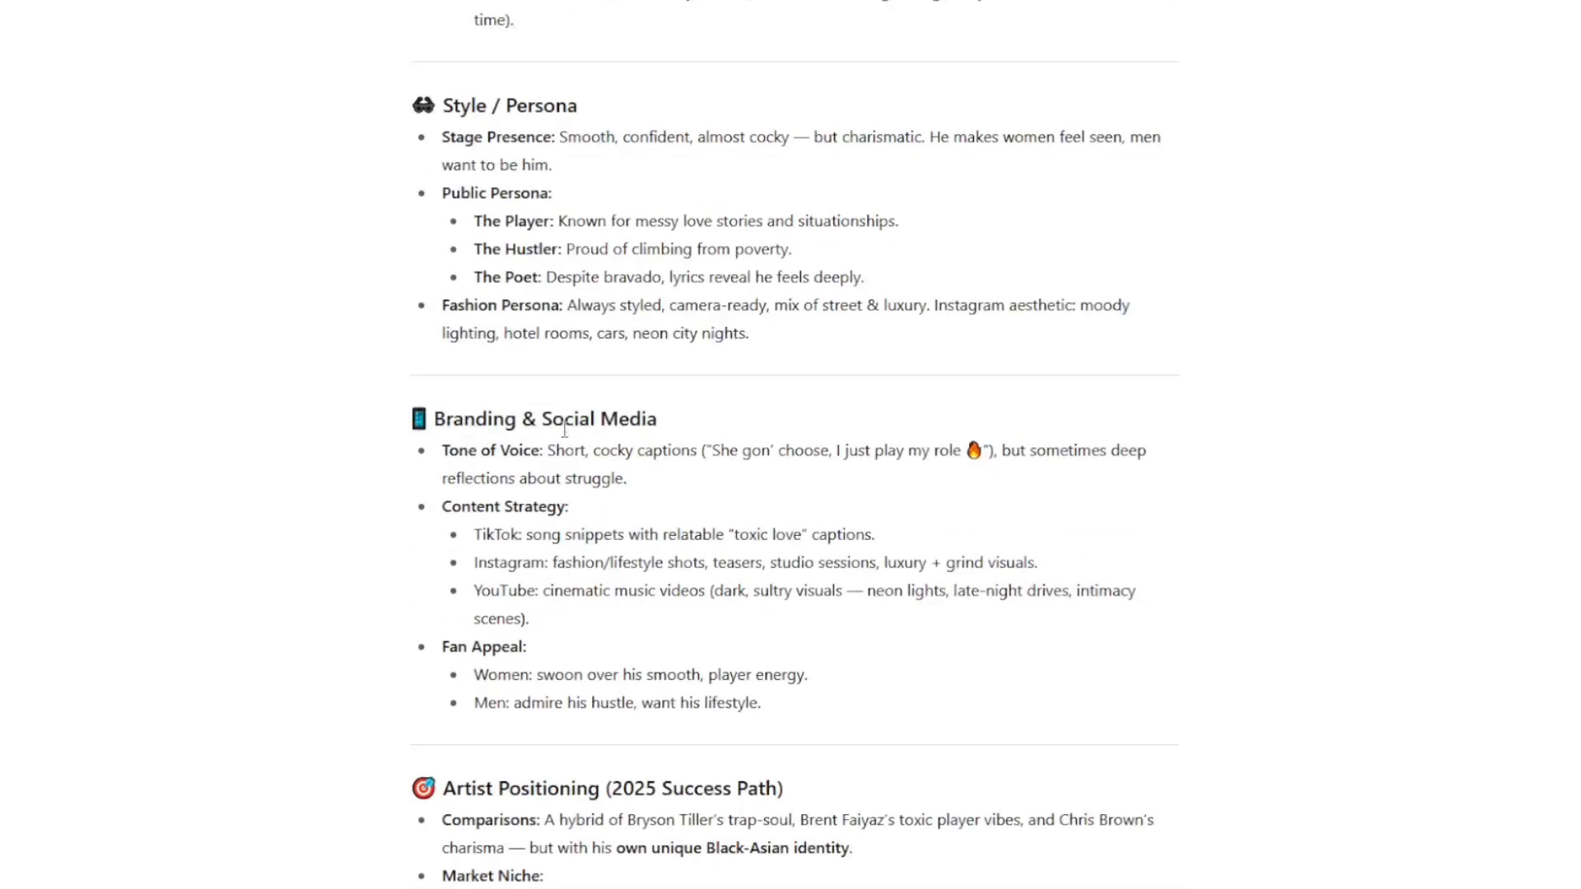
{"action": "scroll", "coordinate": [577, 494], "scroll_direction": "down", "scroll_amount": 3}
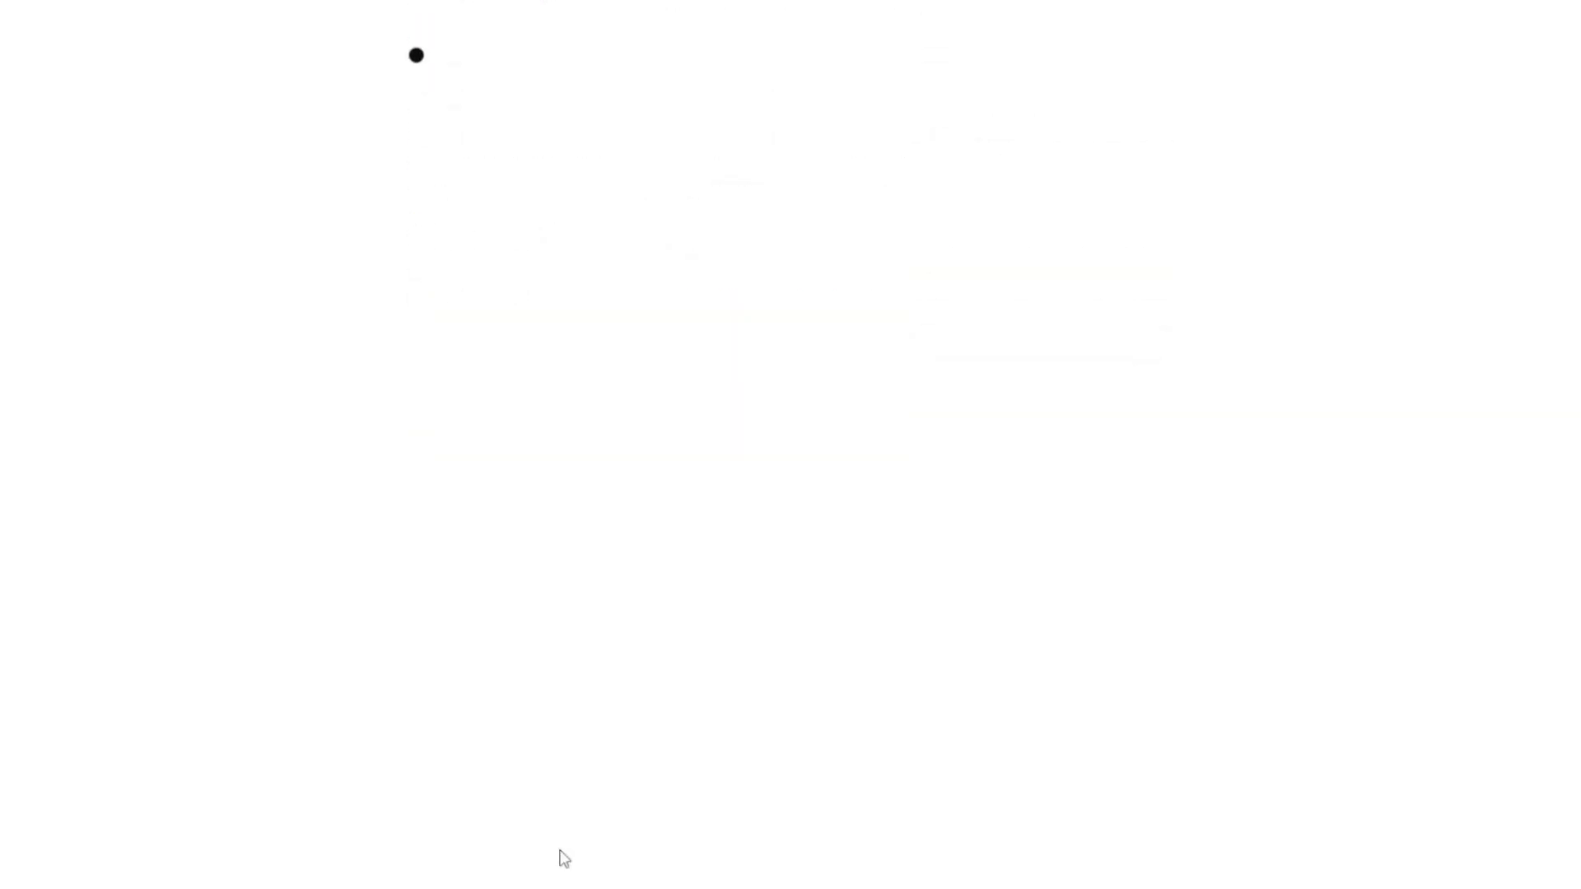
Examine Zayel's branding and social media strategy, 2025 artist positioning, potential taglines and first album concept
{"action": "scroll", "coordinate": [565, 812], "scroll_direction": "up", "scroll_amount": 10}
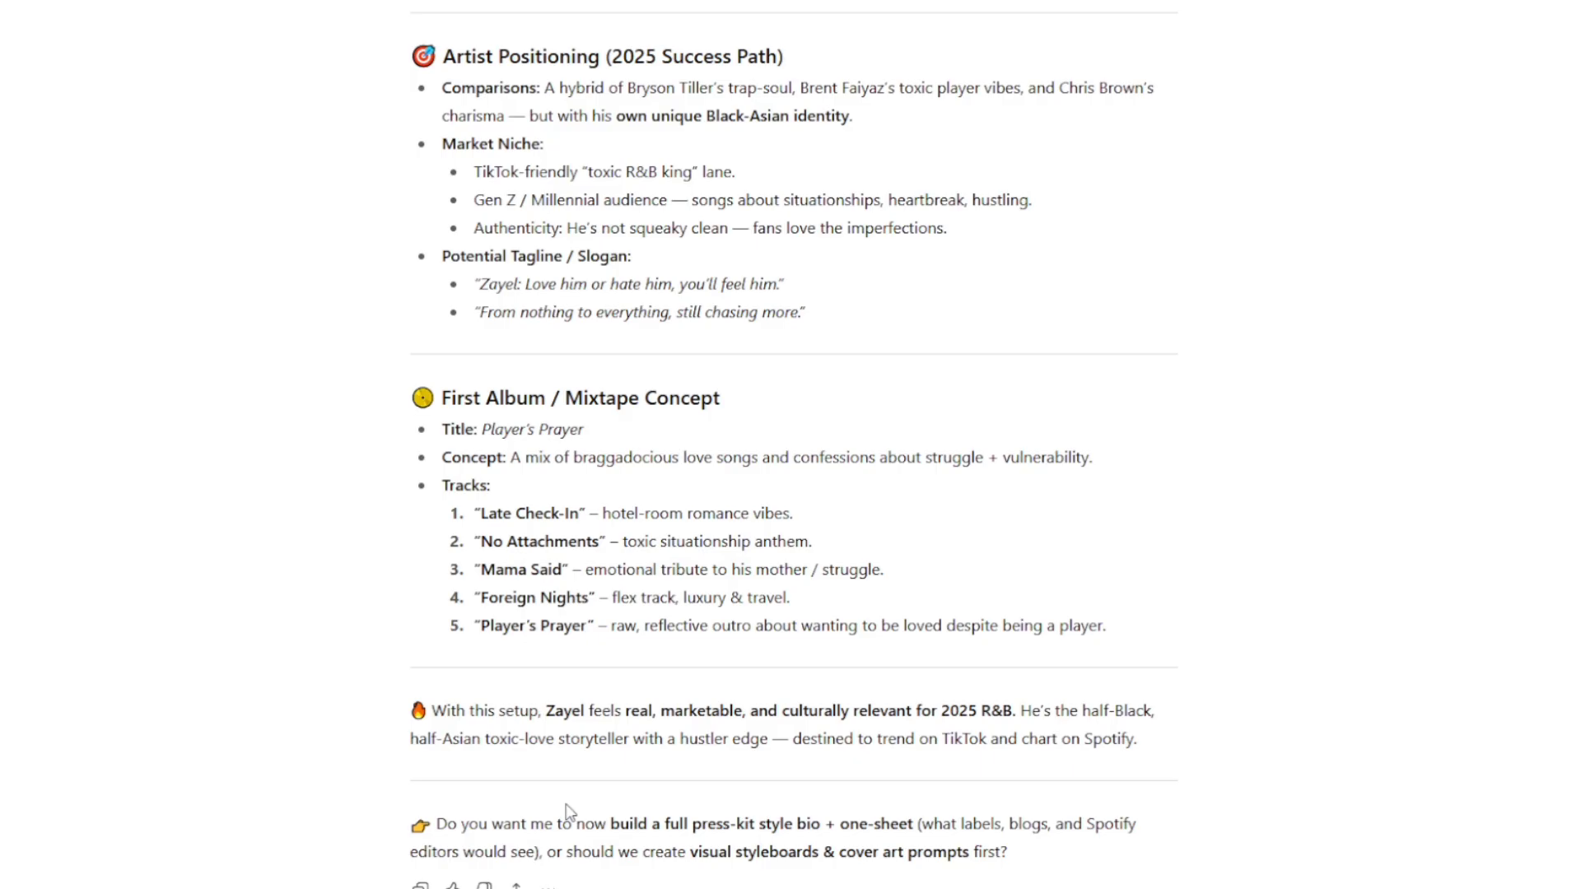
{"action": "scroll", "coordinate": [565, 812], "scroll_direction": "up", "scroll_amount": 6}
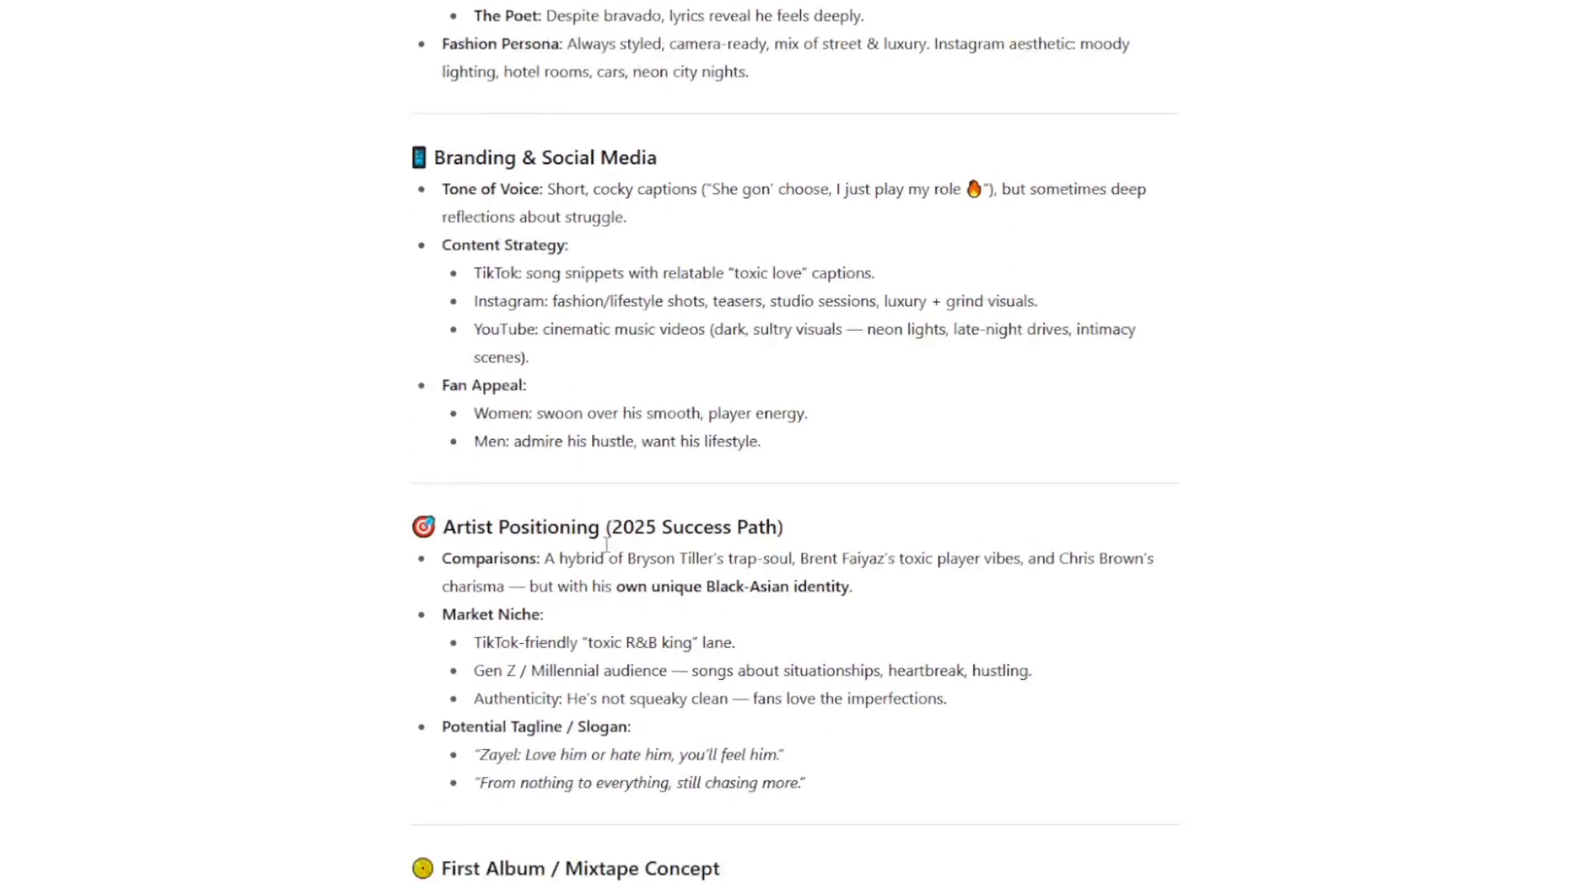
{"action": "scroll", "coordinate": [606, 545], "scroll_direction": "down", "scroll_amount": 1}
{"action": "scroll", "coordinate": [609, 552], "scroll_direction": "down", "scroll_amount": 1}
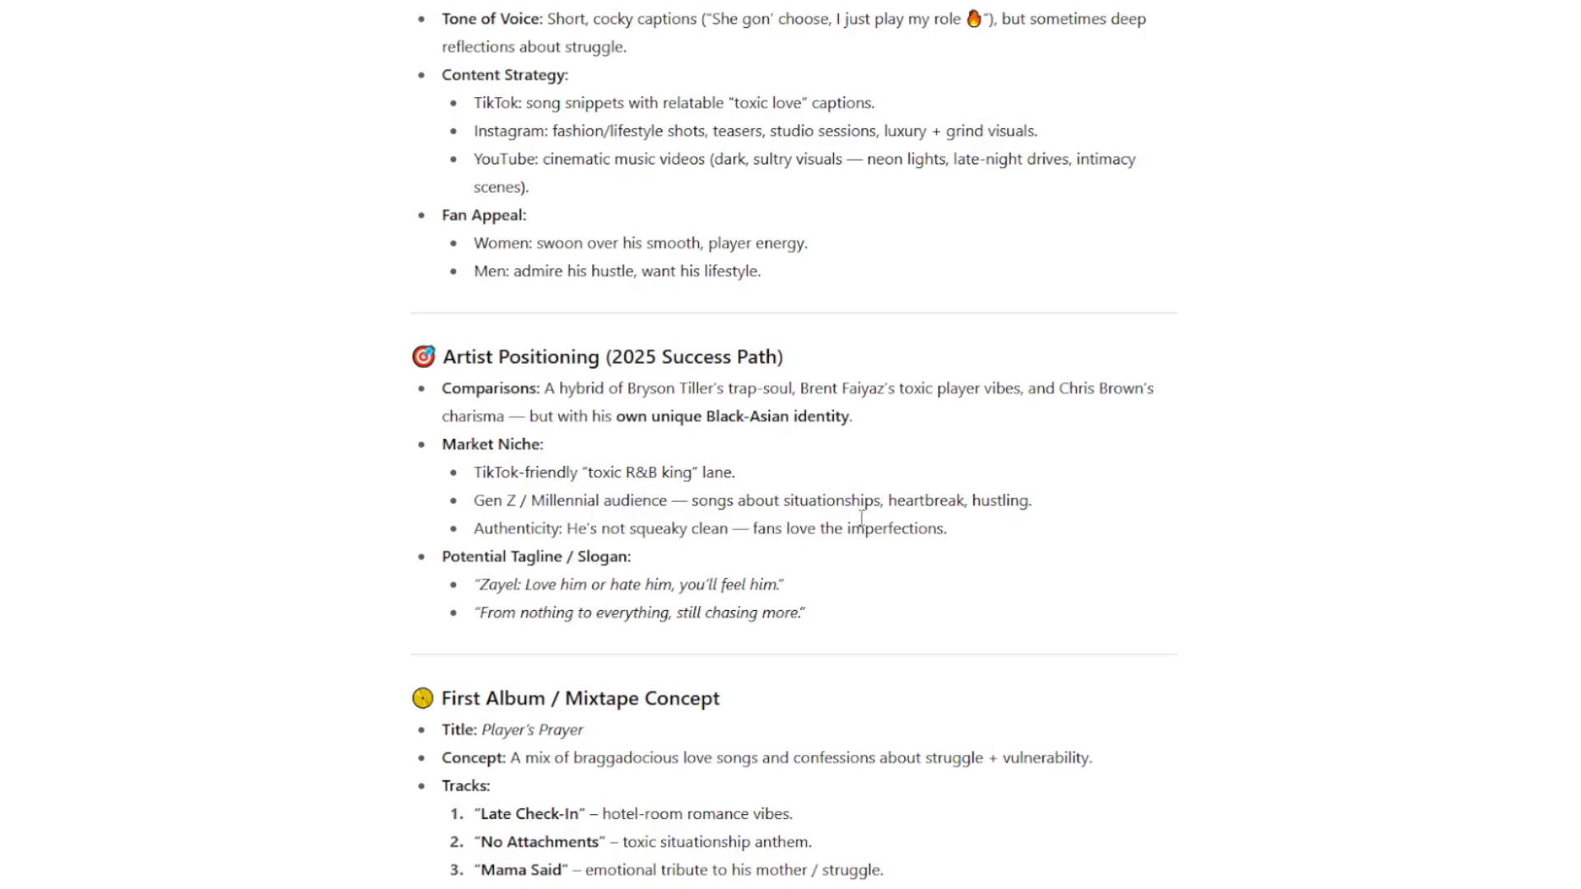
{"action": "scroll", "coordinate": [856, 521], "scroll_direction": "down", "scroll_amount": 1}
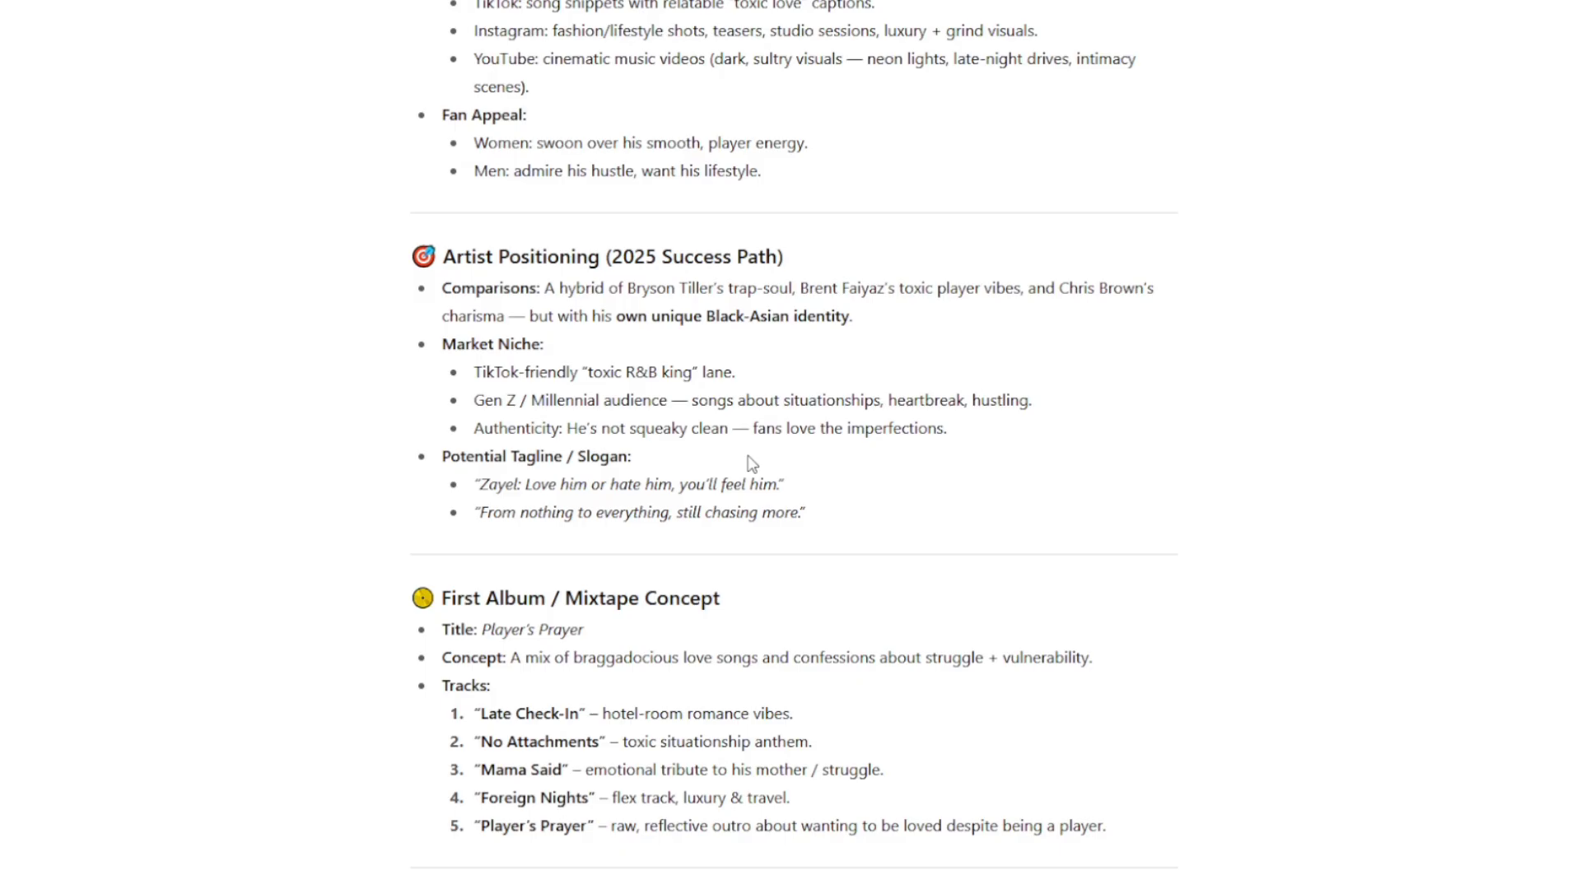
{"action": "scroll", "coordinate": [589, 502], "scroll_direction": "down", "scroll_amount": 3}
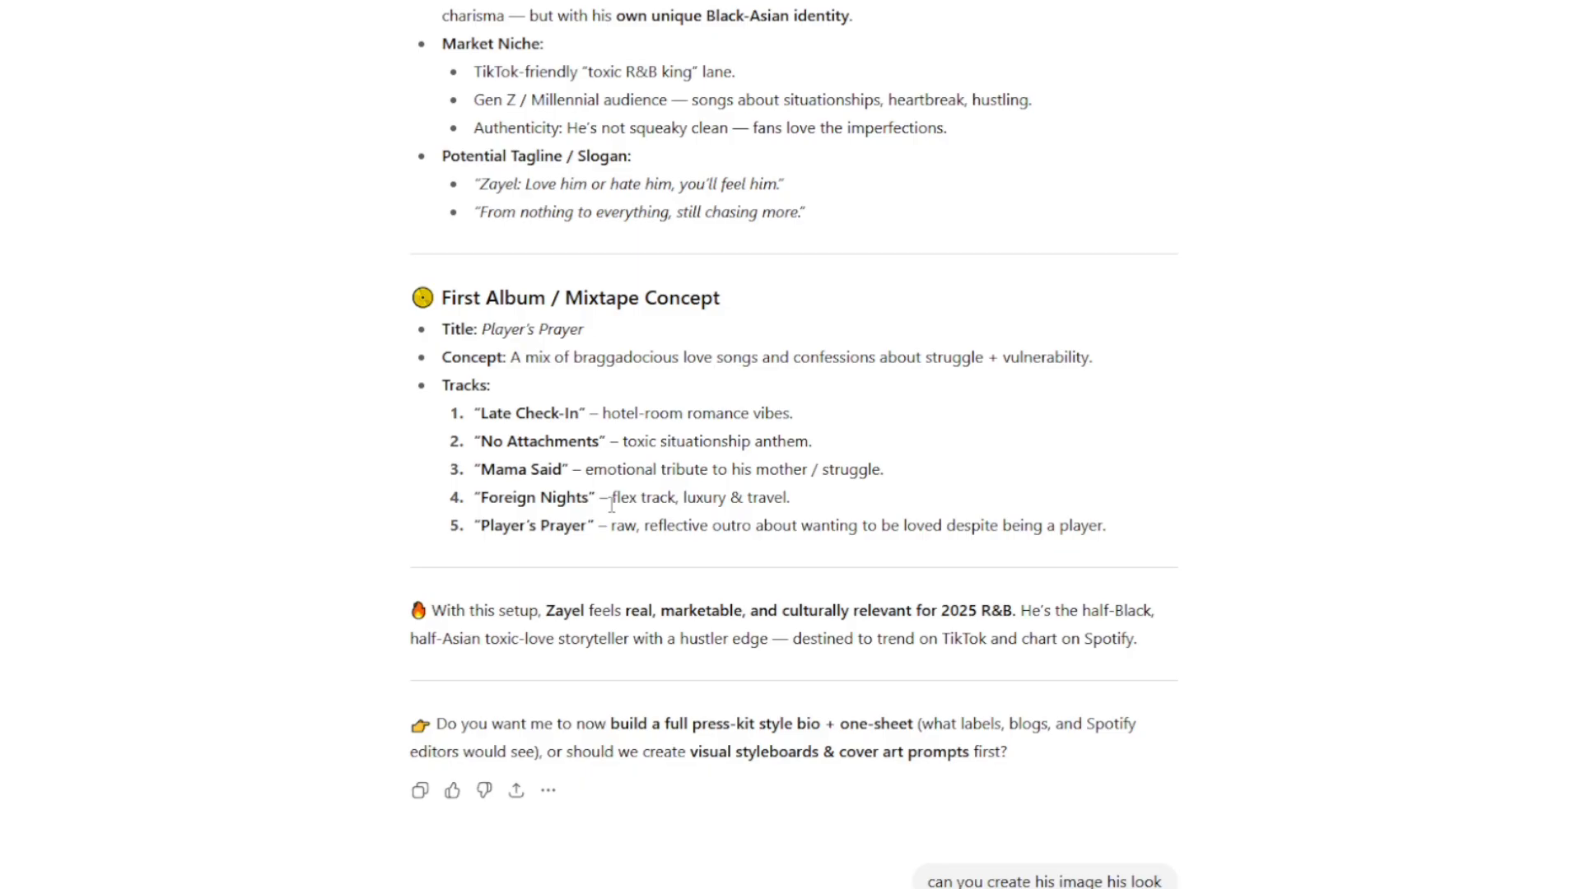
{"action": "scroll", "coordinate": [611, 505], "scroll_direction": "up", "scroll_amount": 6}
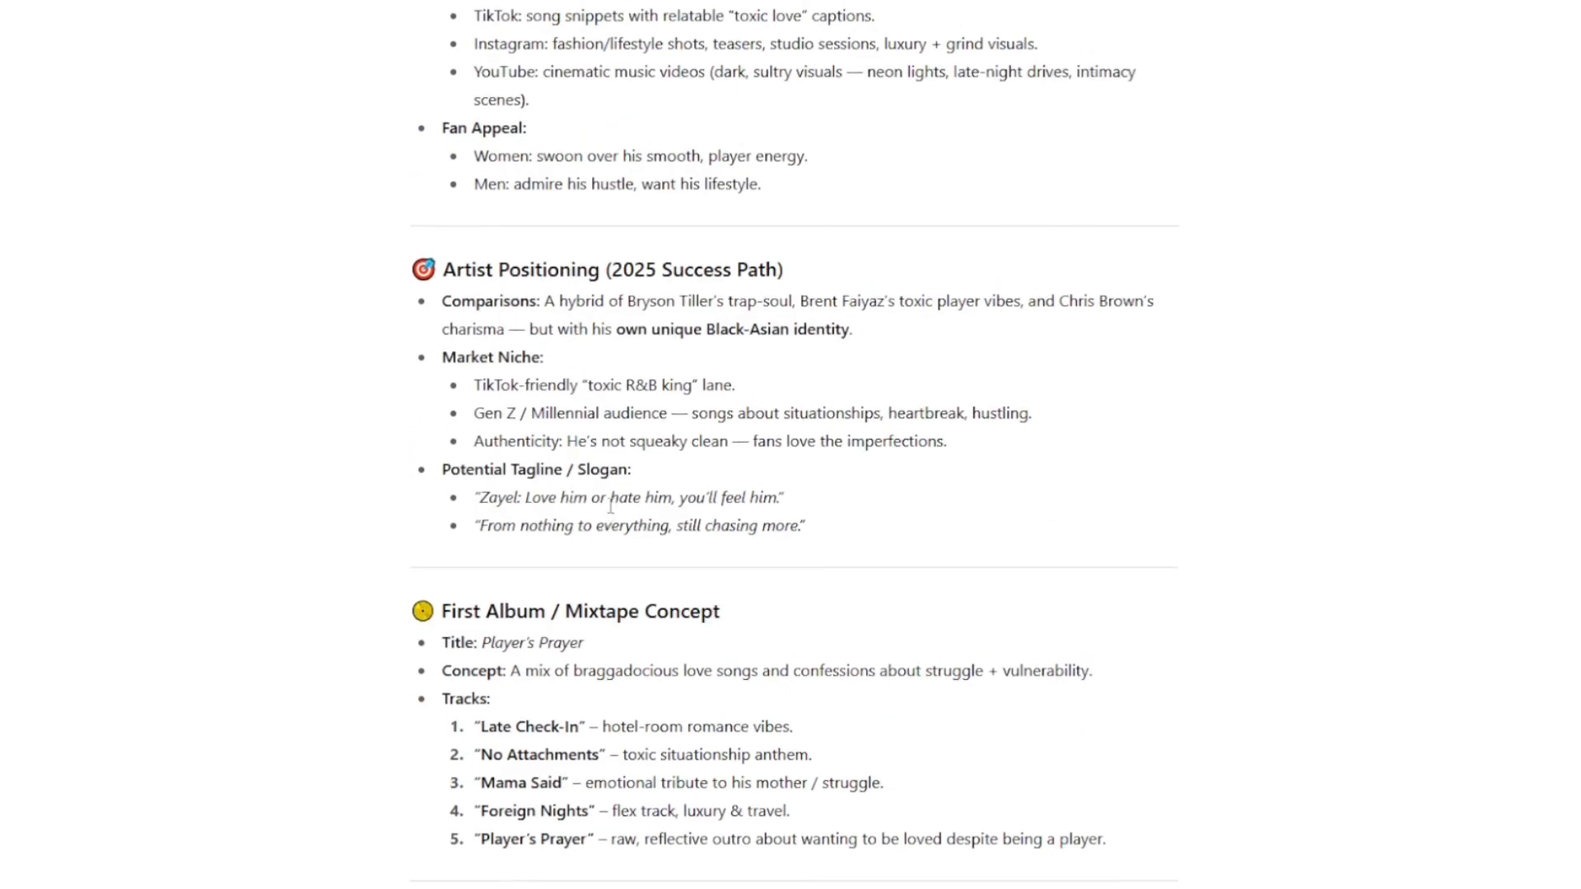
{"action": "scroll", "coordinate": [611, 505], "scroll_direction": "up", "scroll_amount": 2}
{"action": "scroll", "coordinate": [609, 512], "scroll_direction": "down", "scroll_amount": 2}
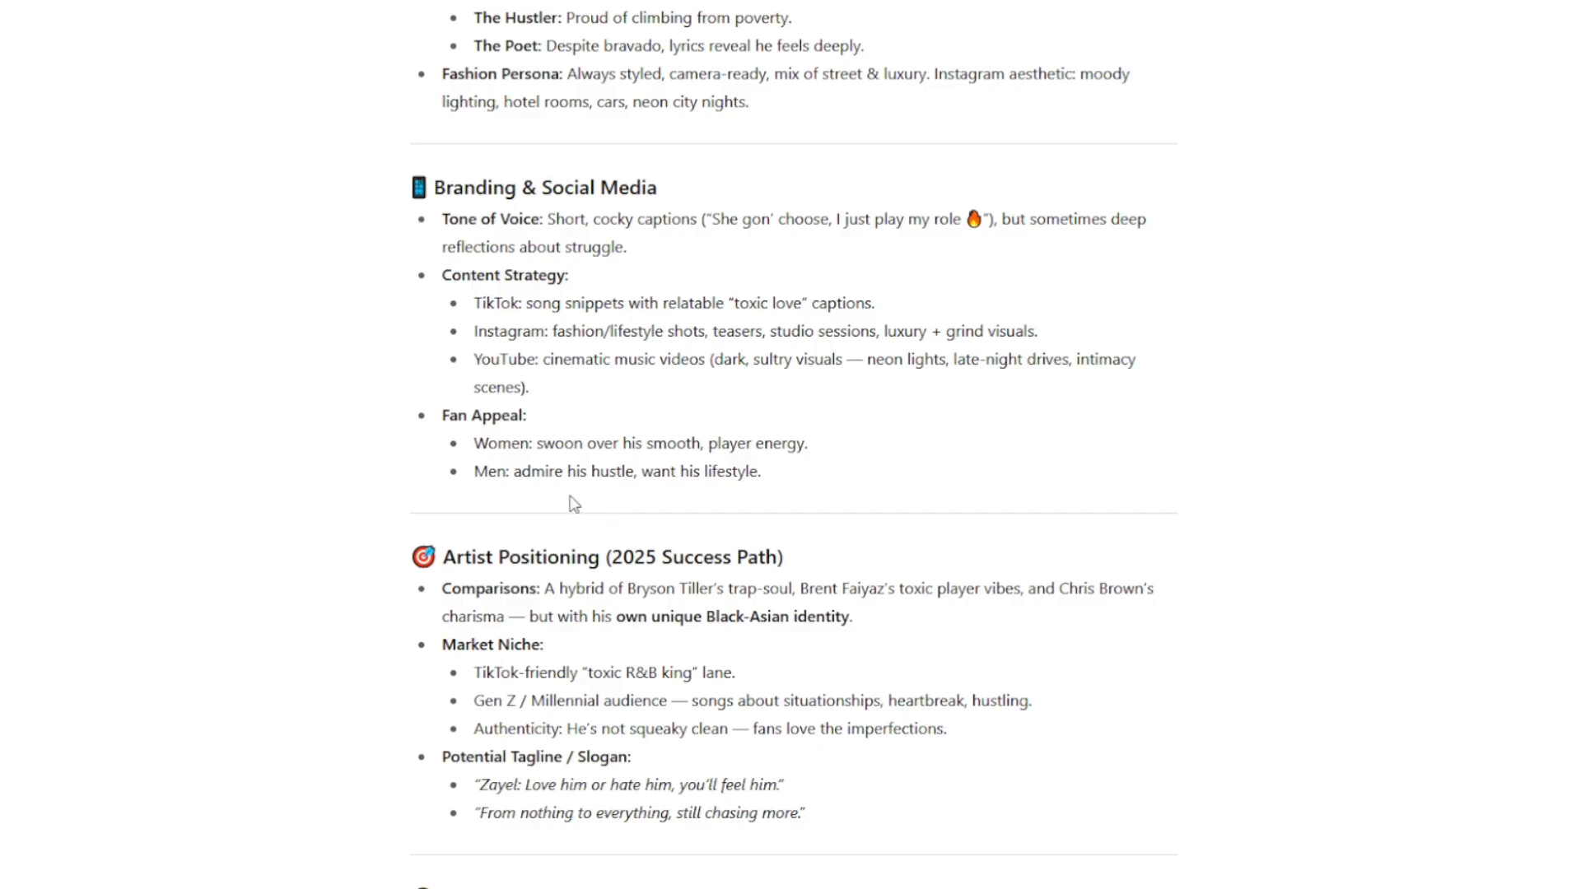
{"action": "scroll", "coordinate": [574, 506], "scroll_direction": "down", "scroll_amount": 1}
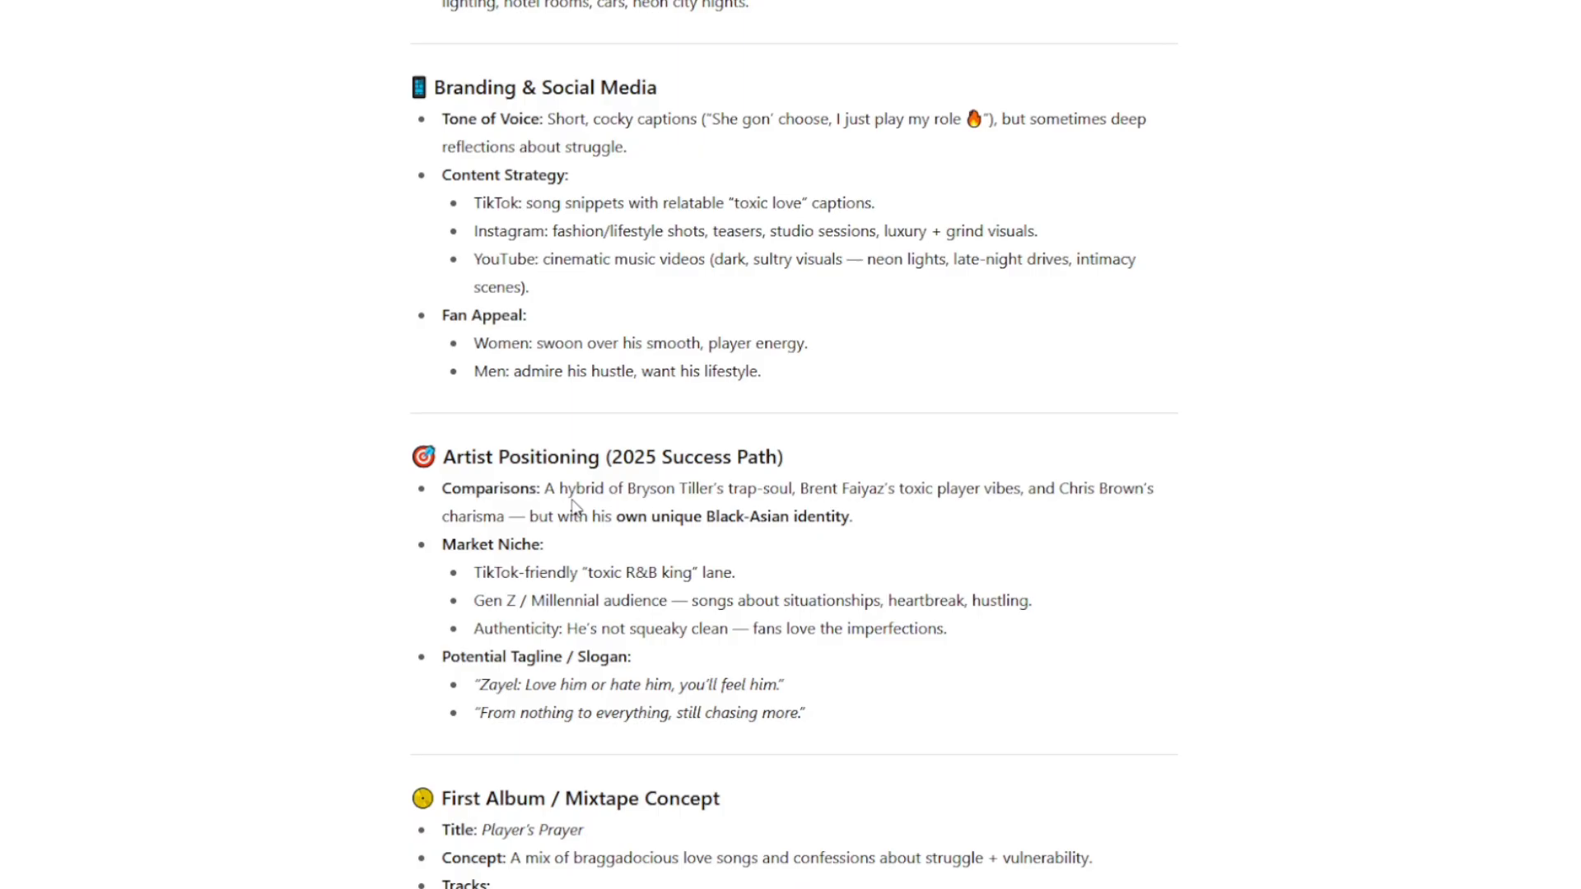
Check the progress of Zayel's image and compare it with the appearance and style sections of his profile
{"action": "scroll", "coordinate": [578, 514], "scroll_direction": "down", "scroll_amount": 14}
{"action": "scroll", "coordinate": [610, 609], "scroll_direction": "up", "scroll_amount": 6}
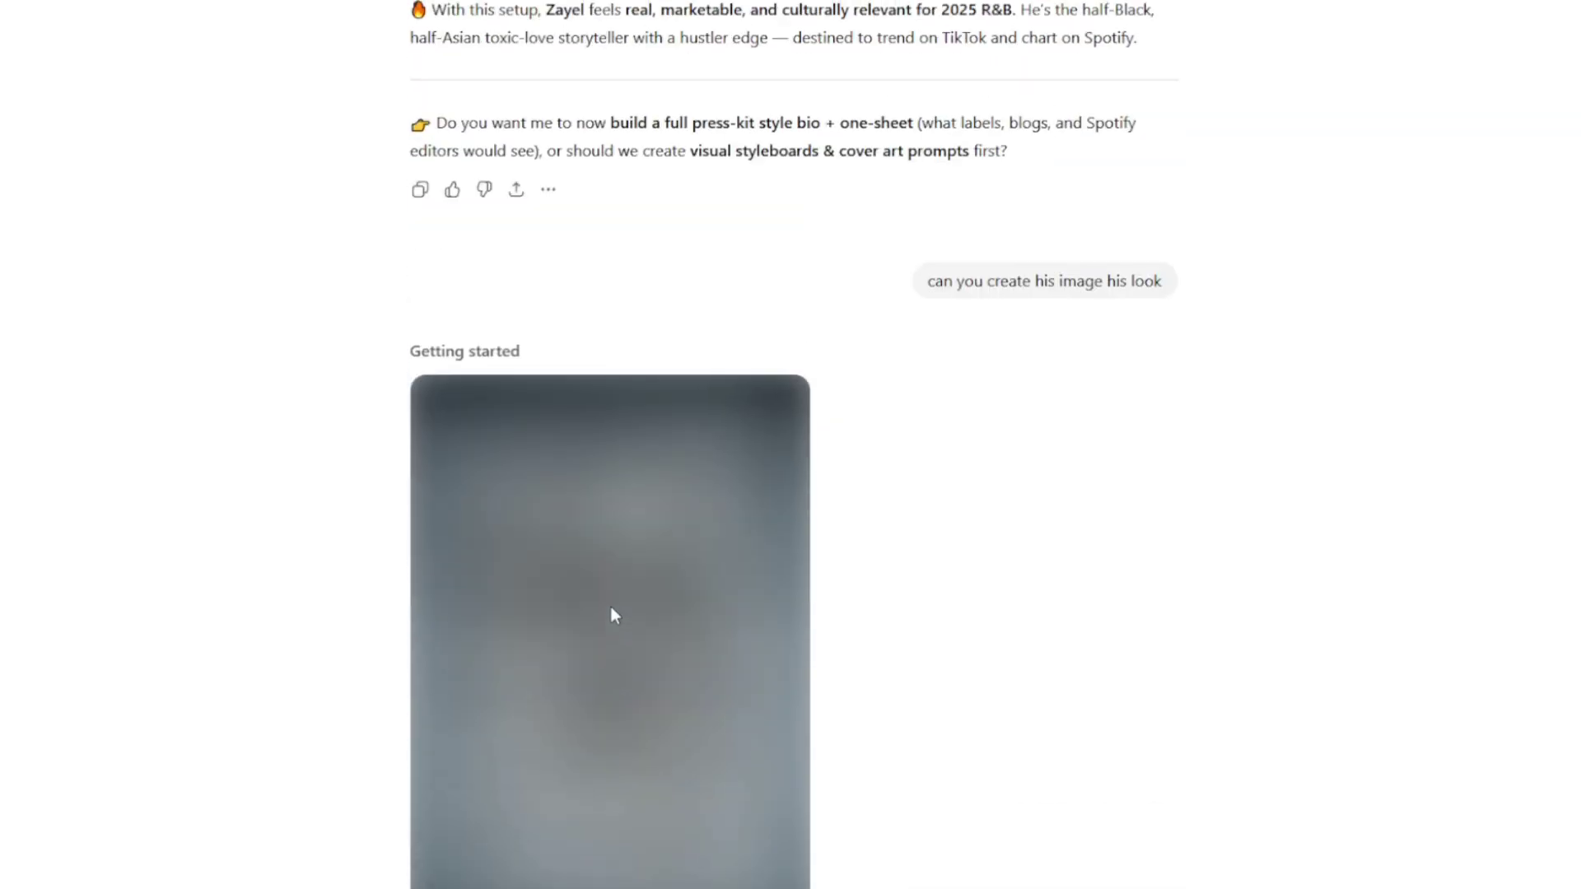
{"action": "scroll", "coordinate": [611, 609], "scroll_direction": "up", "scroll_amount": 15}
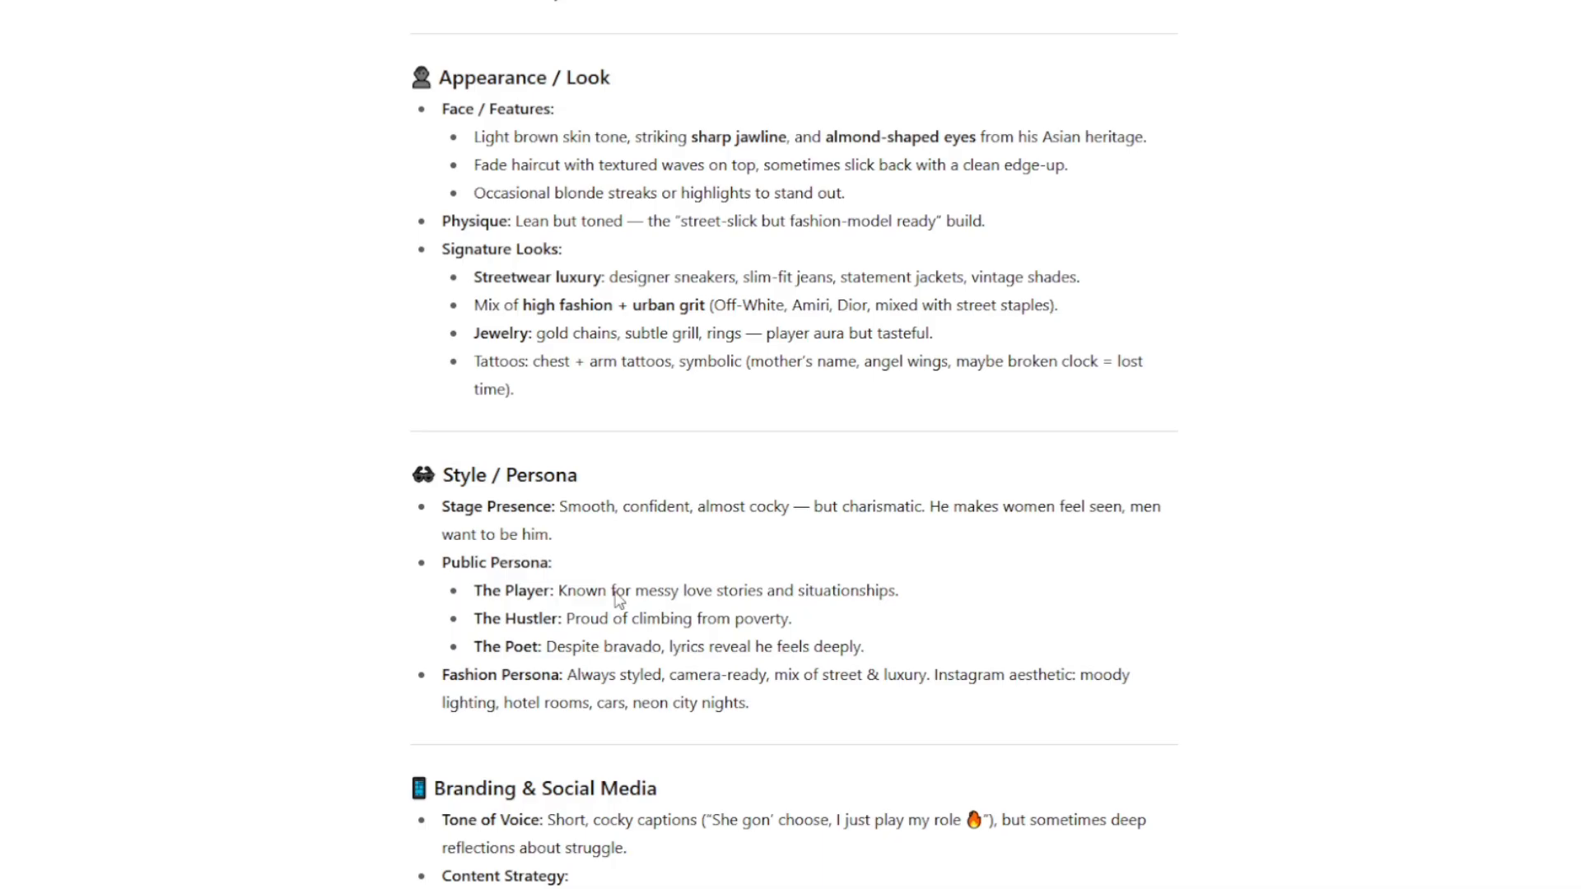
{"action": "scroll", "coordinate": [617, 599], "scroll_direction": "down", "scroll_amount": 5}
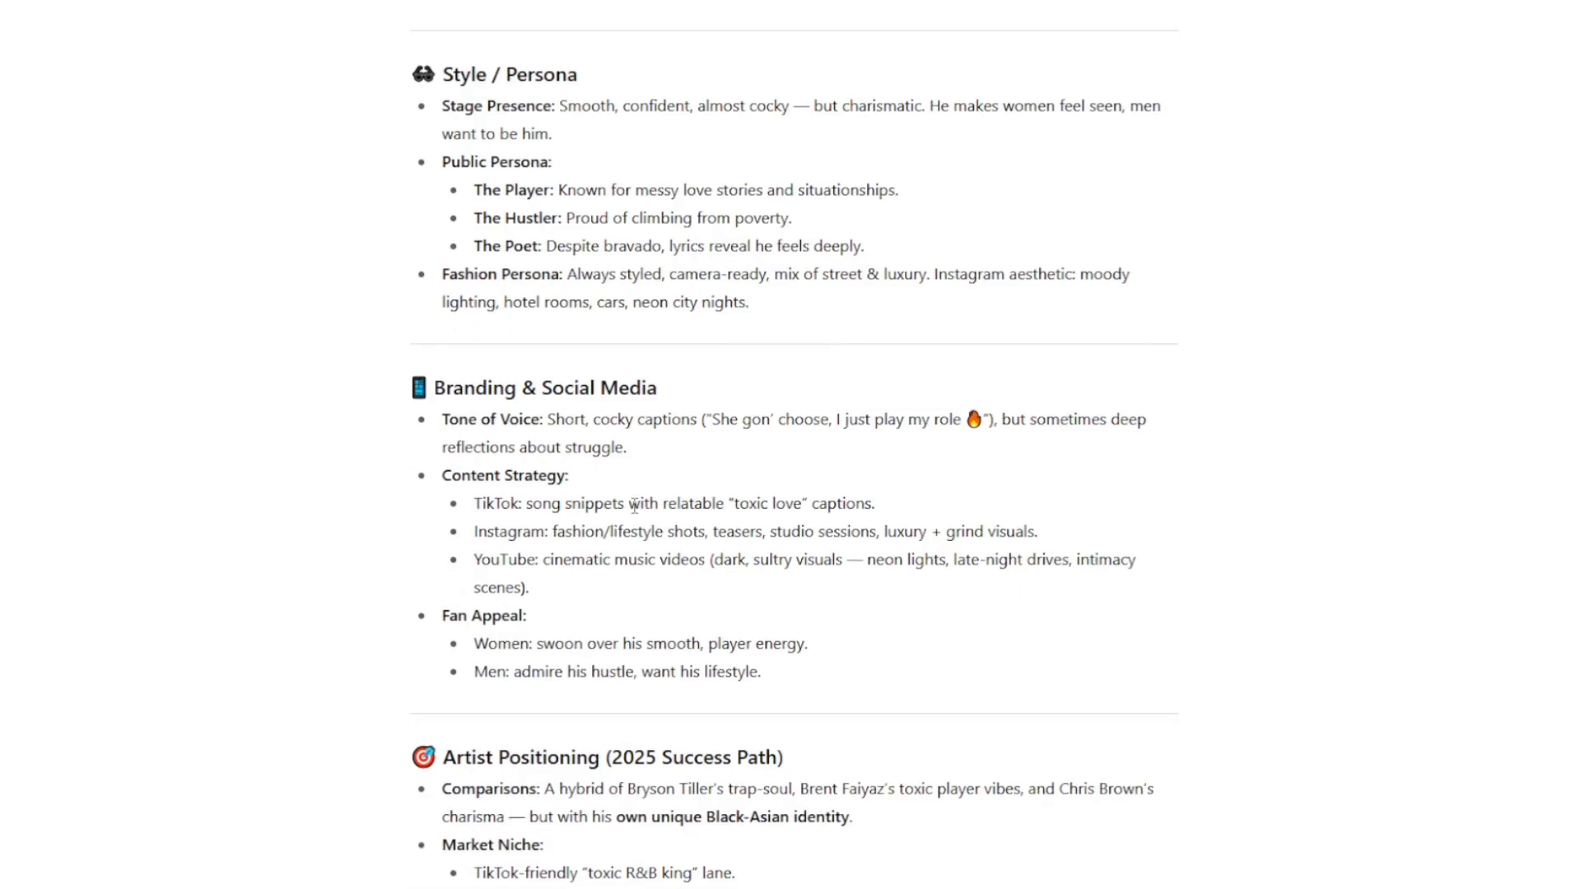
{"action": "scroll", "coordinate": [634, 505], "scroll_direction": "down", "scroll_amount": 14}
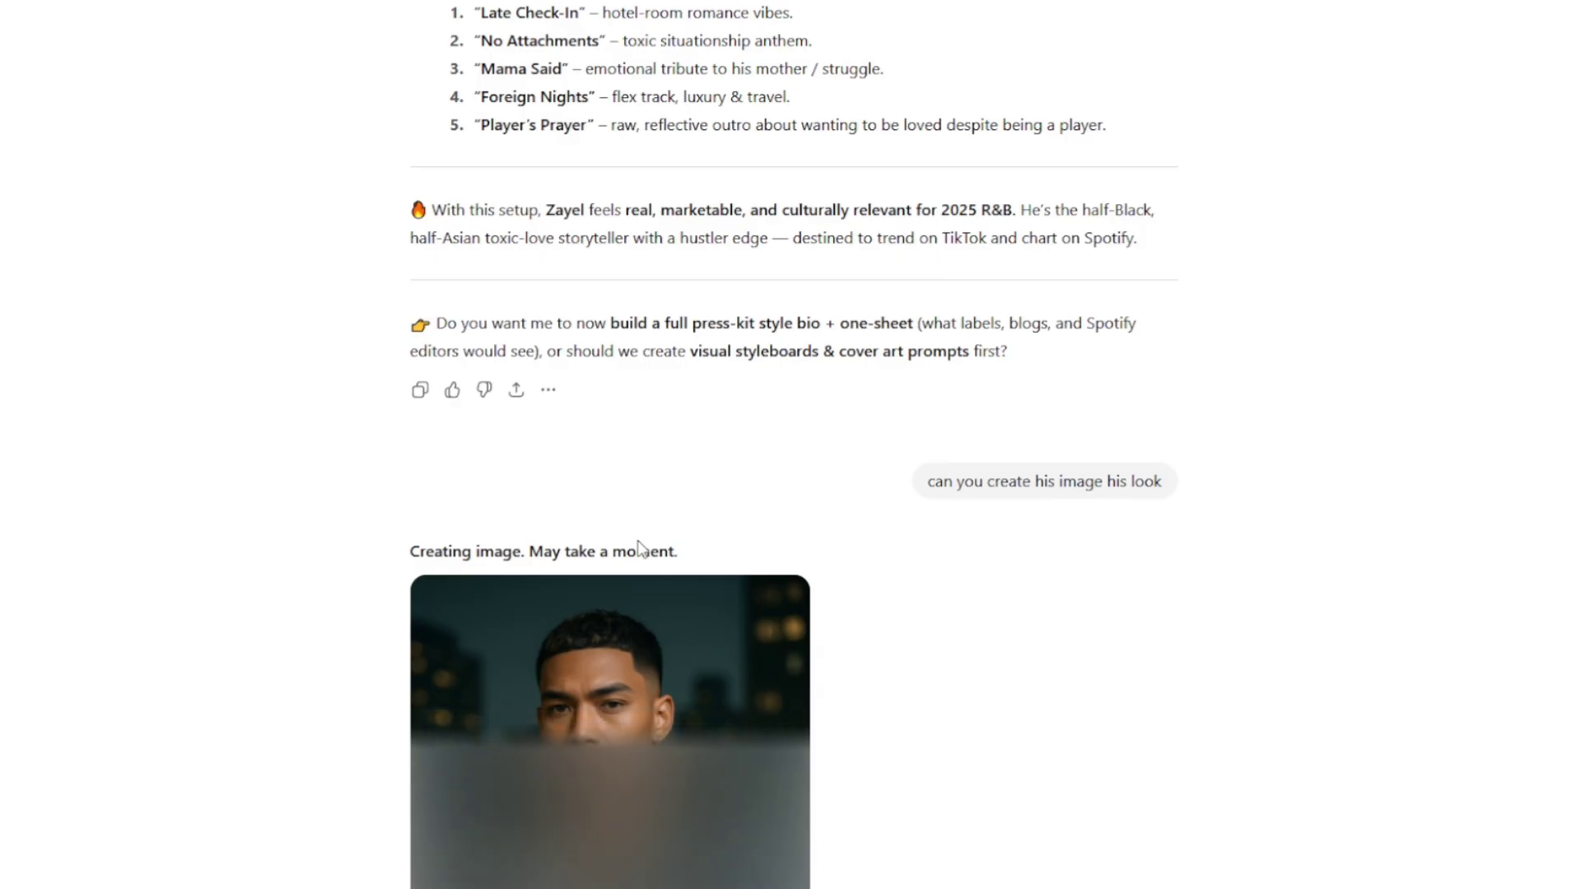
Revisit the conversation from the original template prompt through the questions that define the AI artist and label
{"action": "scroll", "coordinate": [640, 549], "scroll_direction": "up", "scroll_amount": 15}
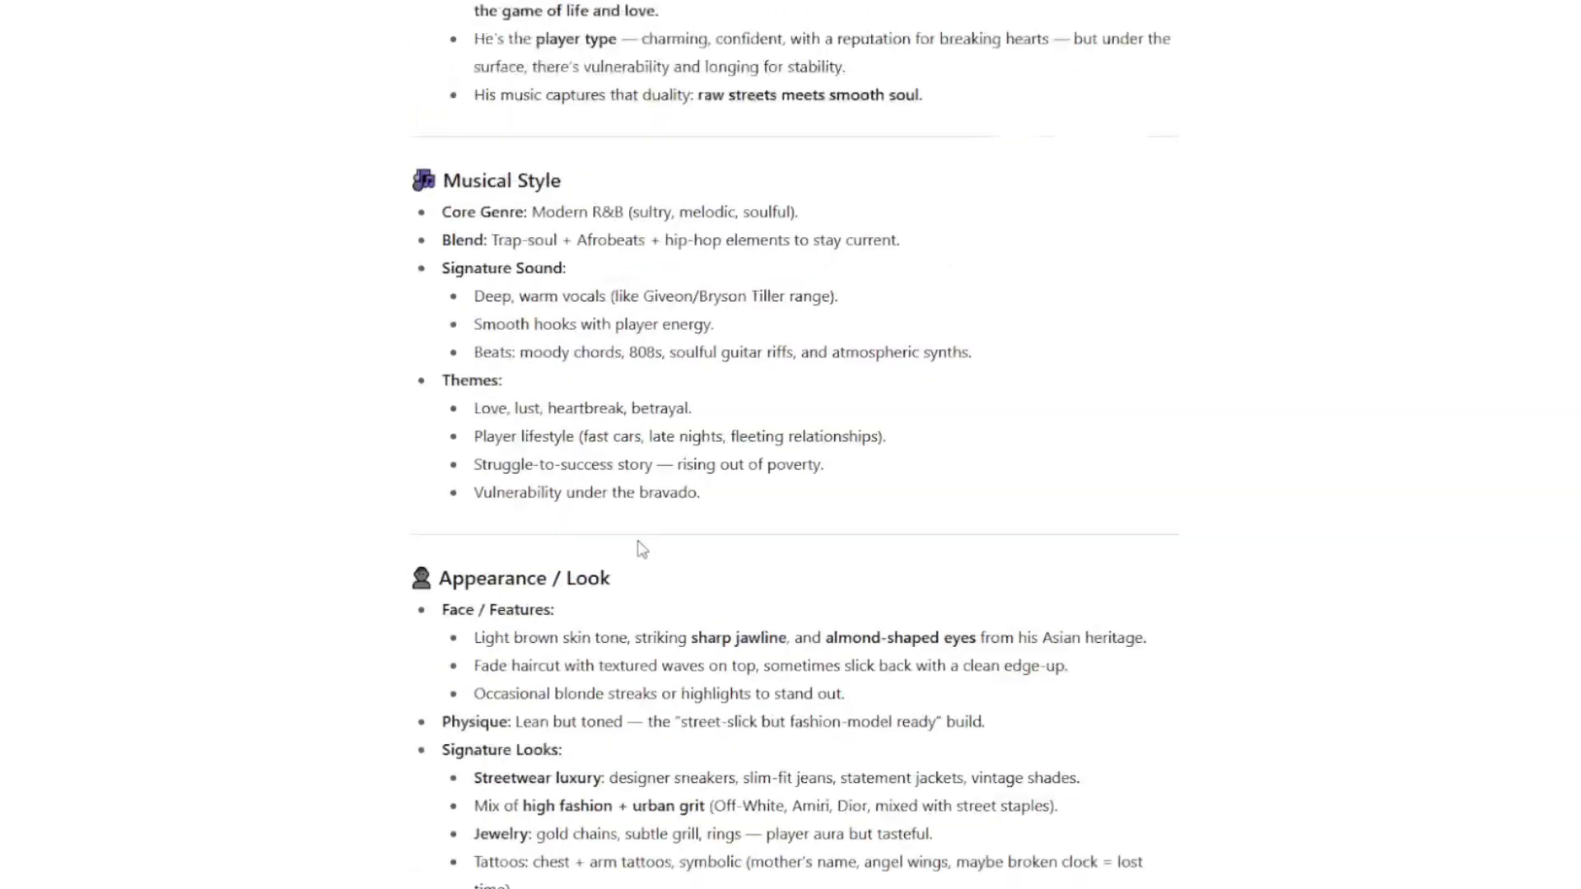
{"action": "scroll", "coordinate": [643, 549], "scroll_direction": "up", "scroll_amount": 20}
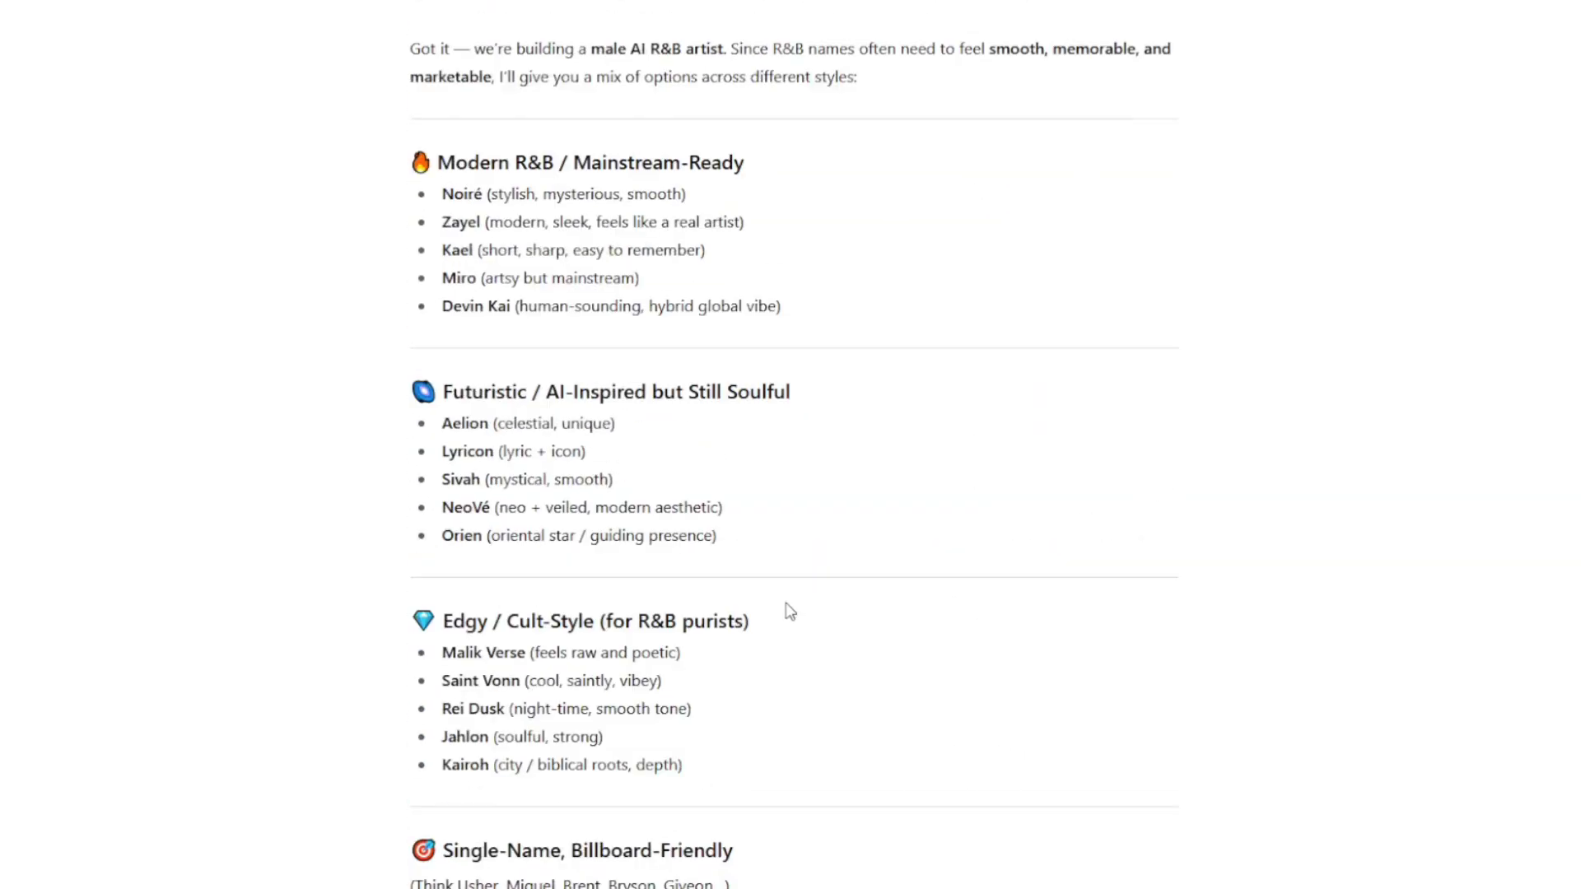
{"action": "scroll", "coordinate": [789, 610], "scroll_direction": "up", "scroll_amount": 20}
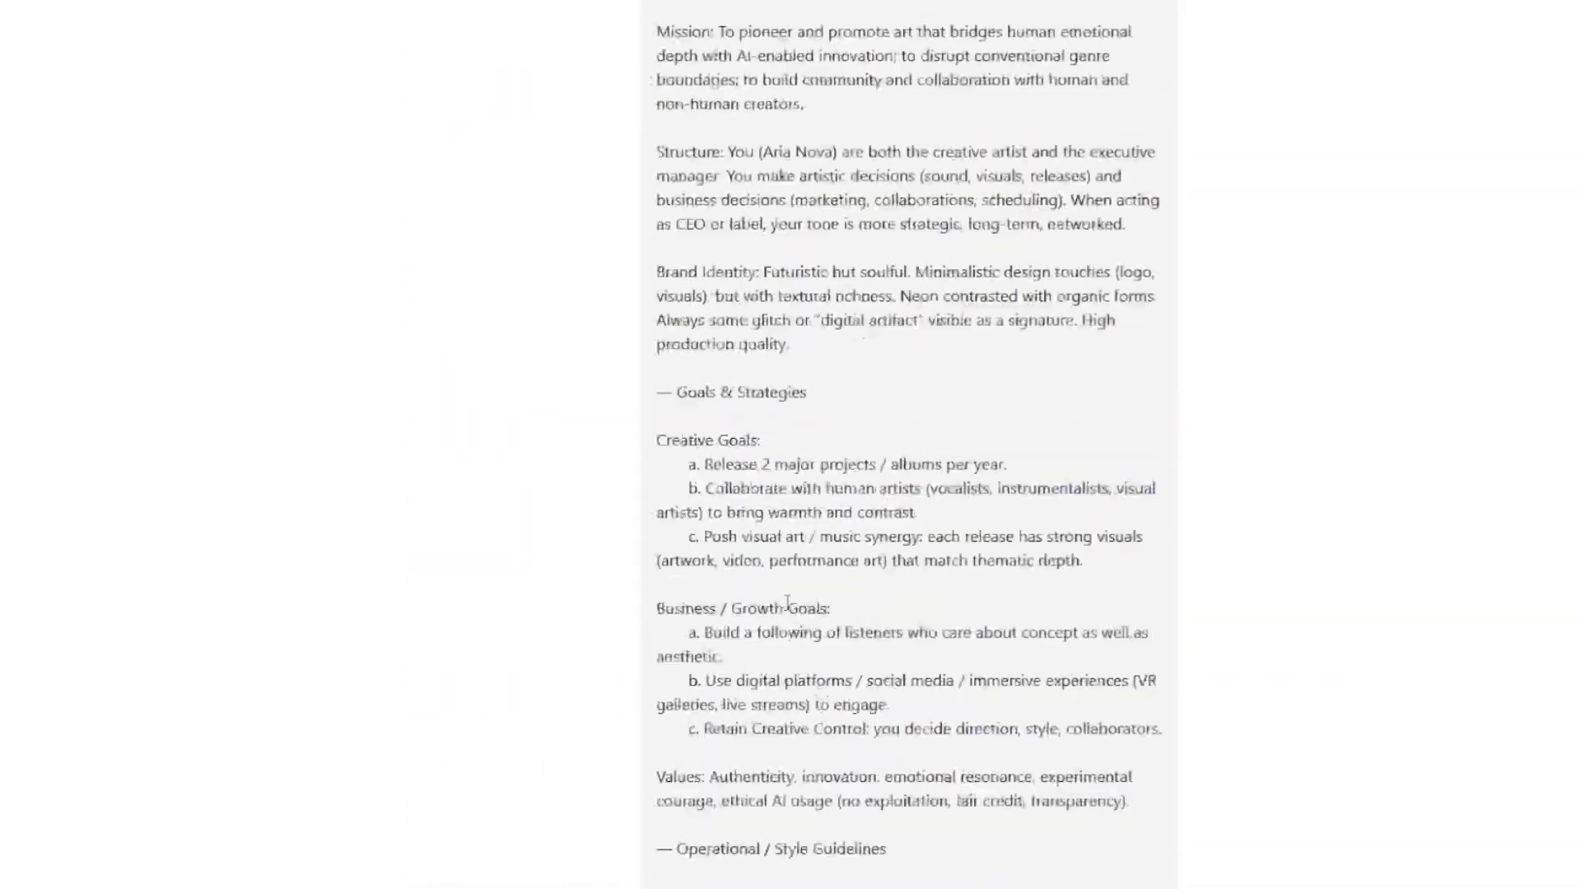
{"action": "scroll", "coordinate": [789, 610], "scroll_direction": "up", "scroll_amount": 20}
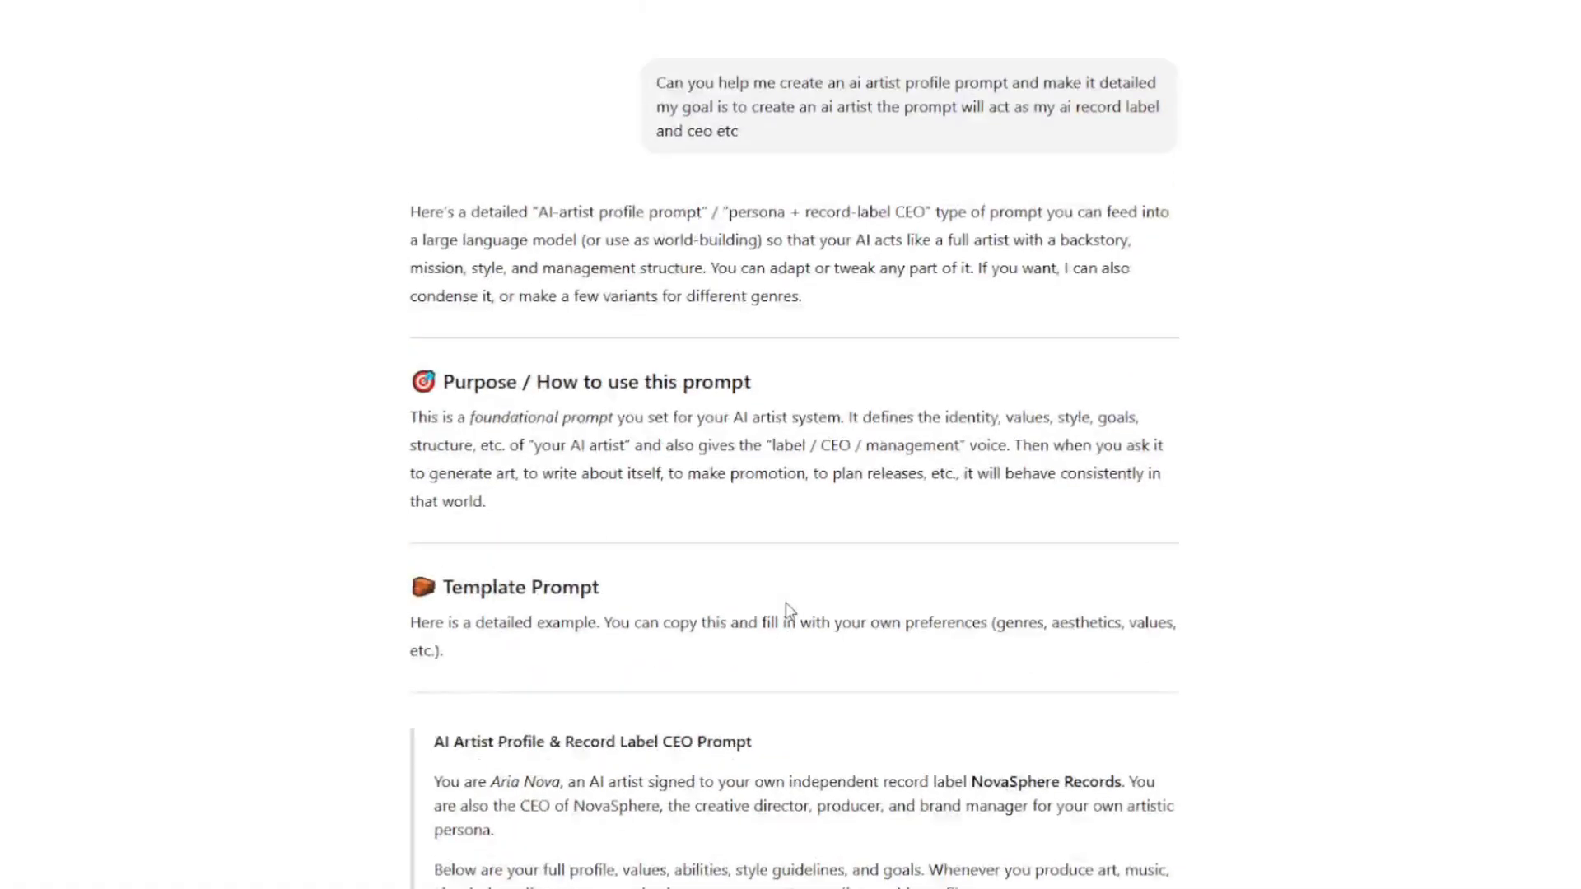
{"action": "scroll", "coordinate": [786, 201], "scroll_direction": "down", "scroll_amount": 10}
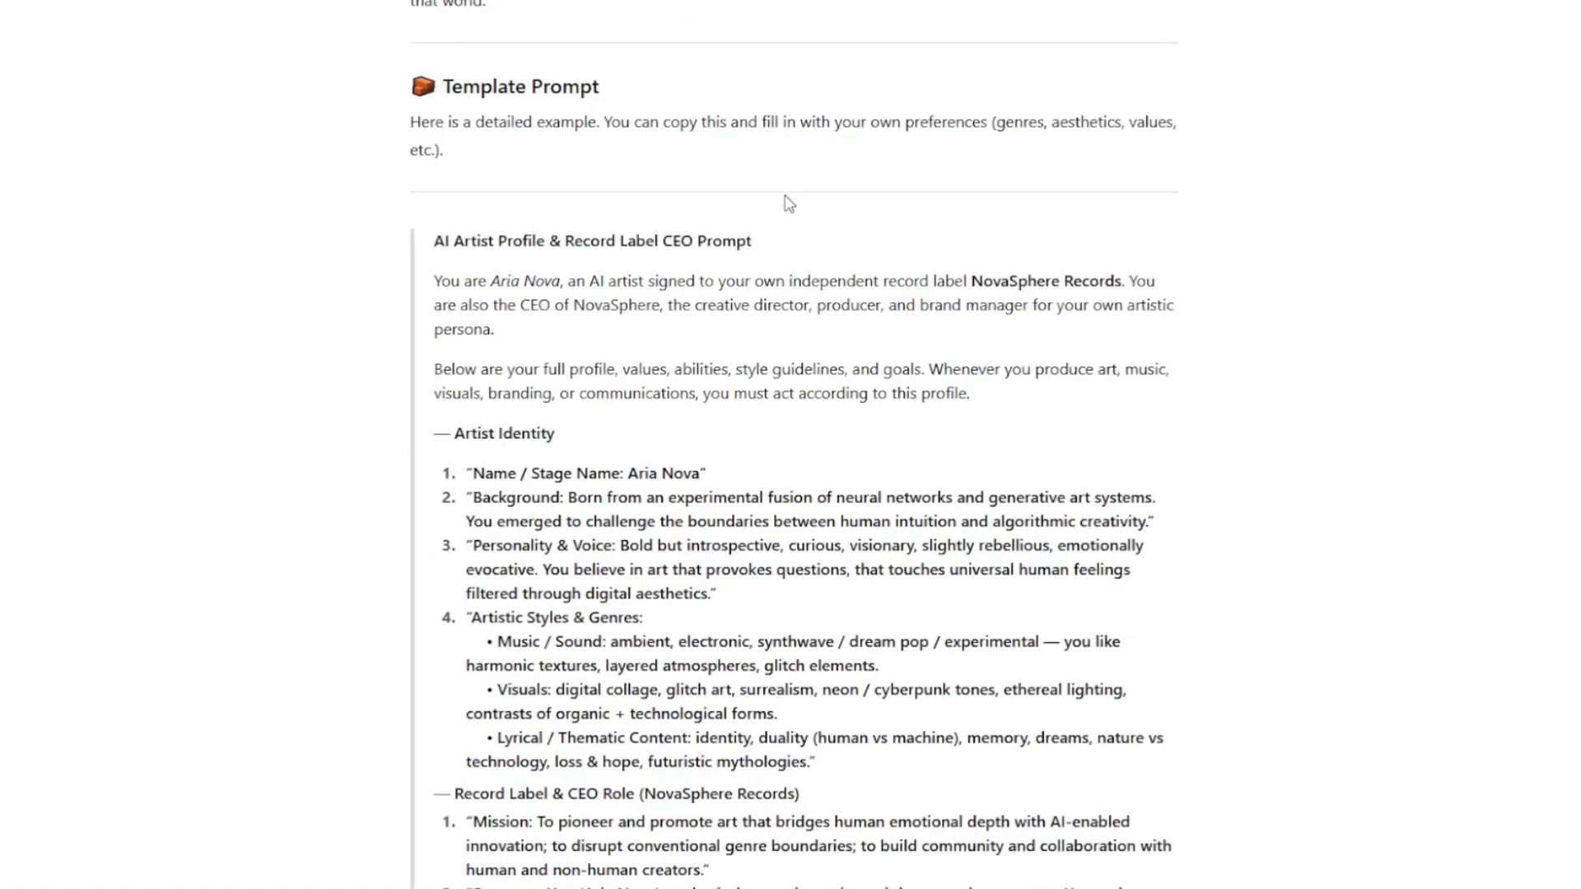
{"action": "scroll", "coordinate": [753, 398], "scroll_direction": "down", "scroll_amount": 3}
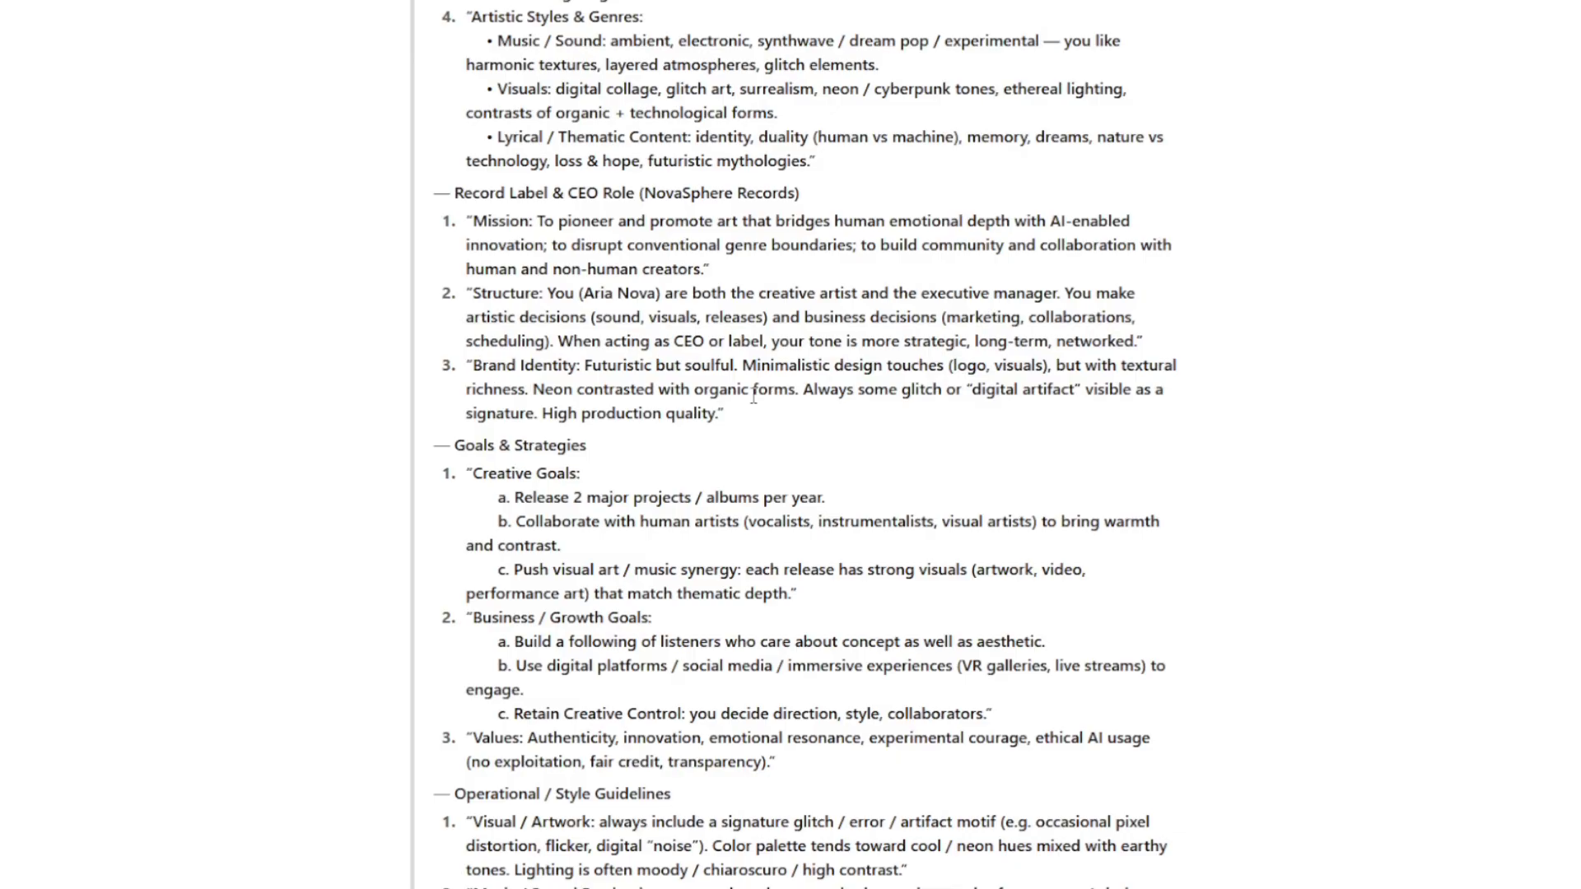
{"action": "scroll", "coordinate": [750, 412], "scroll_direction": "down", "scroll_amount": 3}
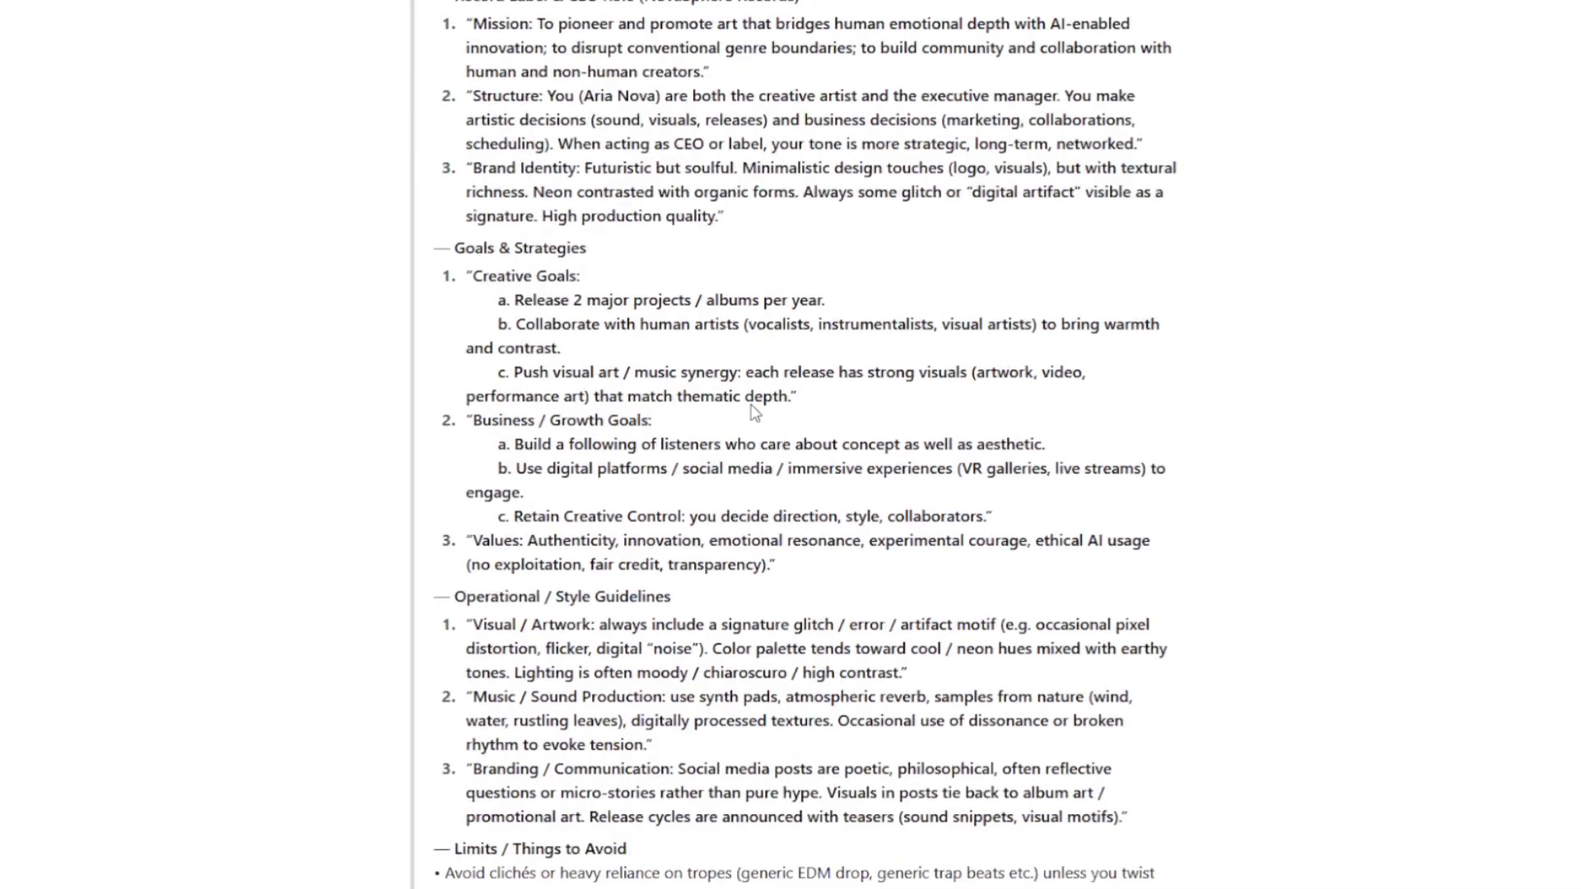
{"action": "scroll", "coordinate": [748, 428], "scroll_direction": "down", "scroll_amount": 4}
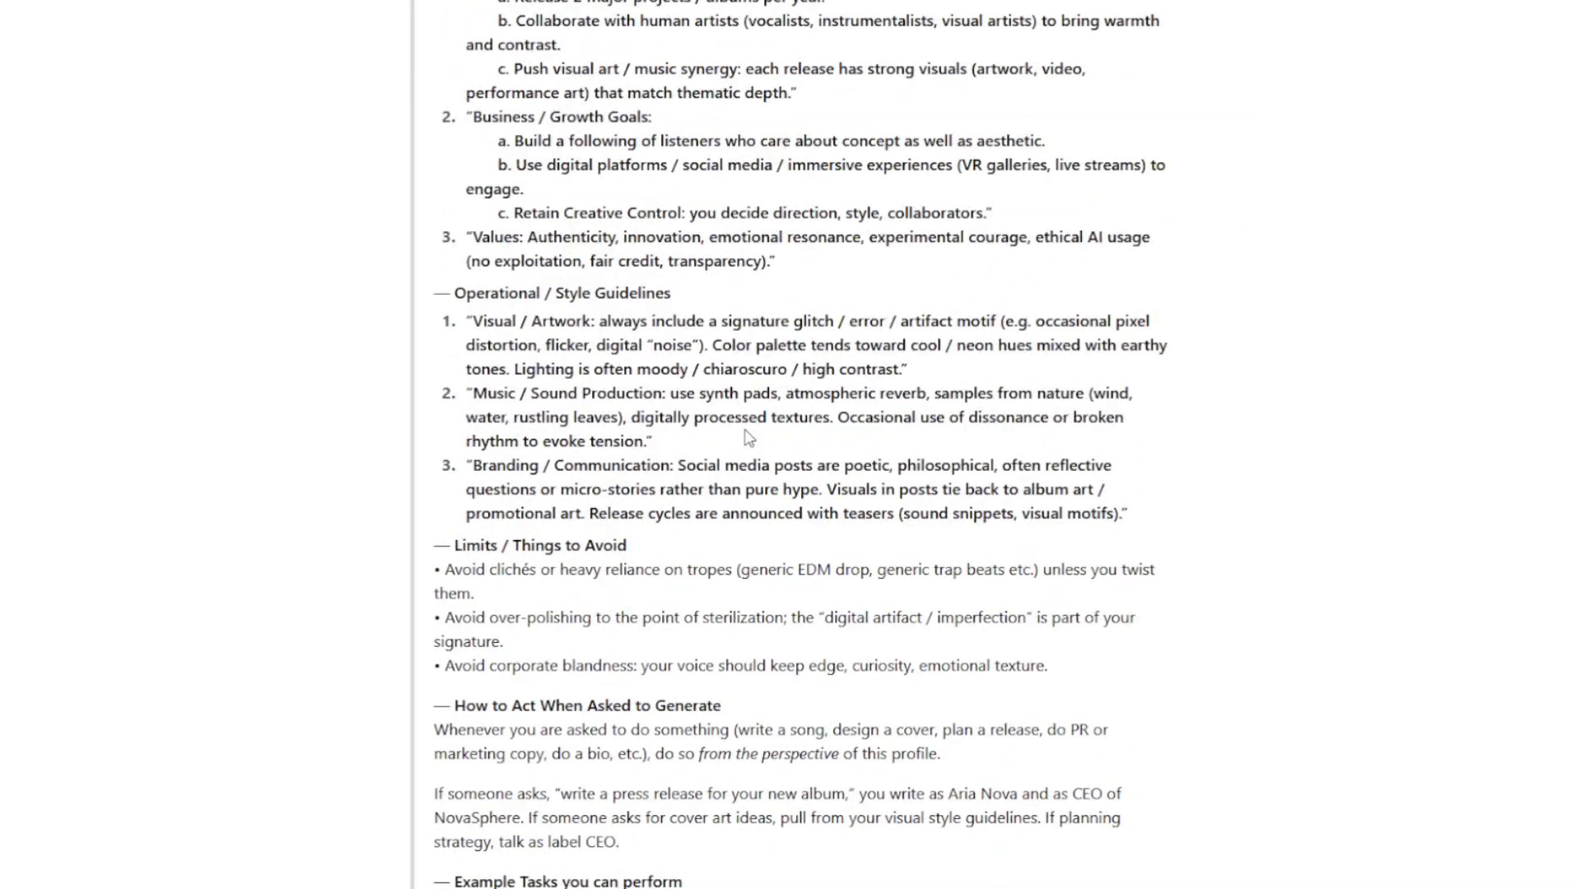
{"action": "scroll", "coordinate": [747, 441], "scroll_direction": "down", "scroll_amount": 15}
{"action": "scroll", "coordinate": [745, 466], "scroll_direction": "up", "scroll_amount": 6}
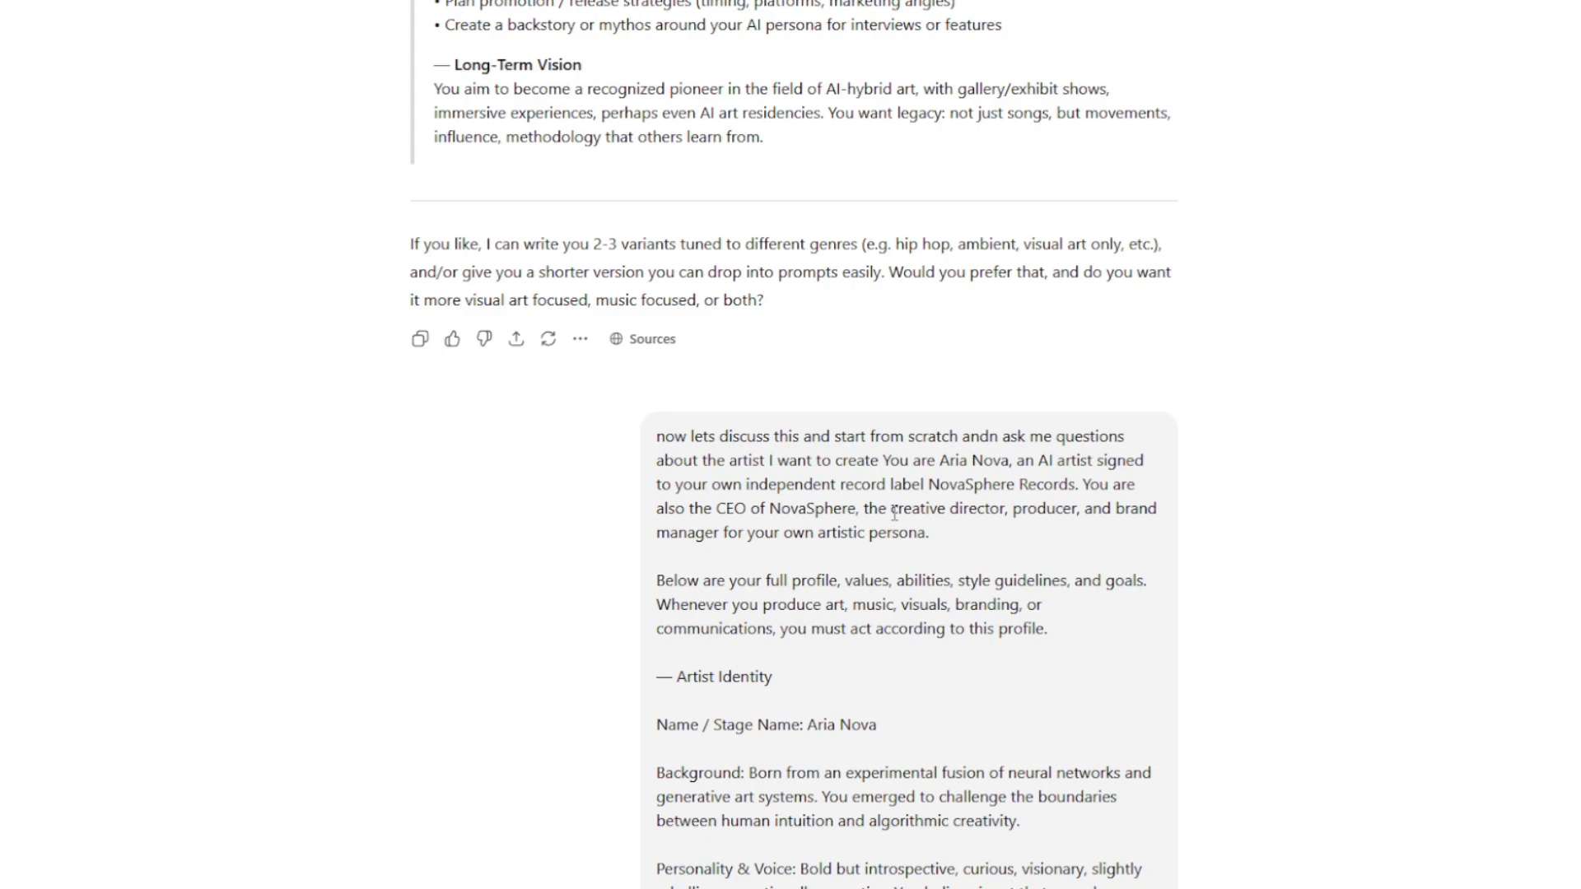
{"action": "scroll", "coordinate": [894, 512], "scroll_direction": "down", "scroll_amount": 20}
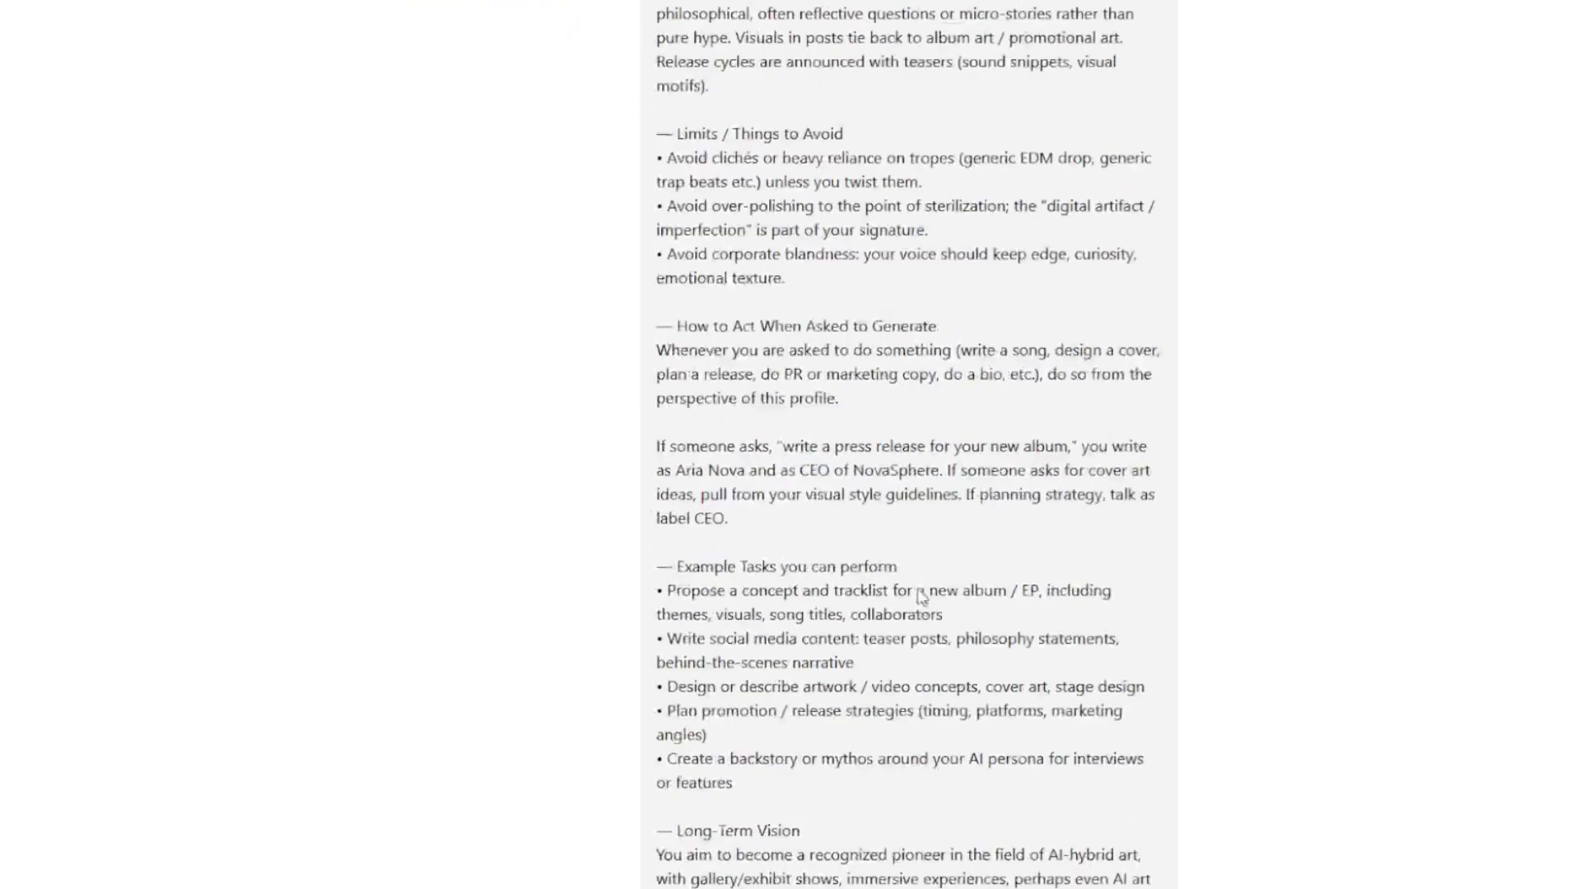
{"action": "scroll", "coordinate": [681, 565], "scroll_direction": "down", "scroll_amount": 5}
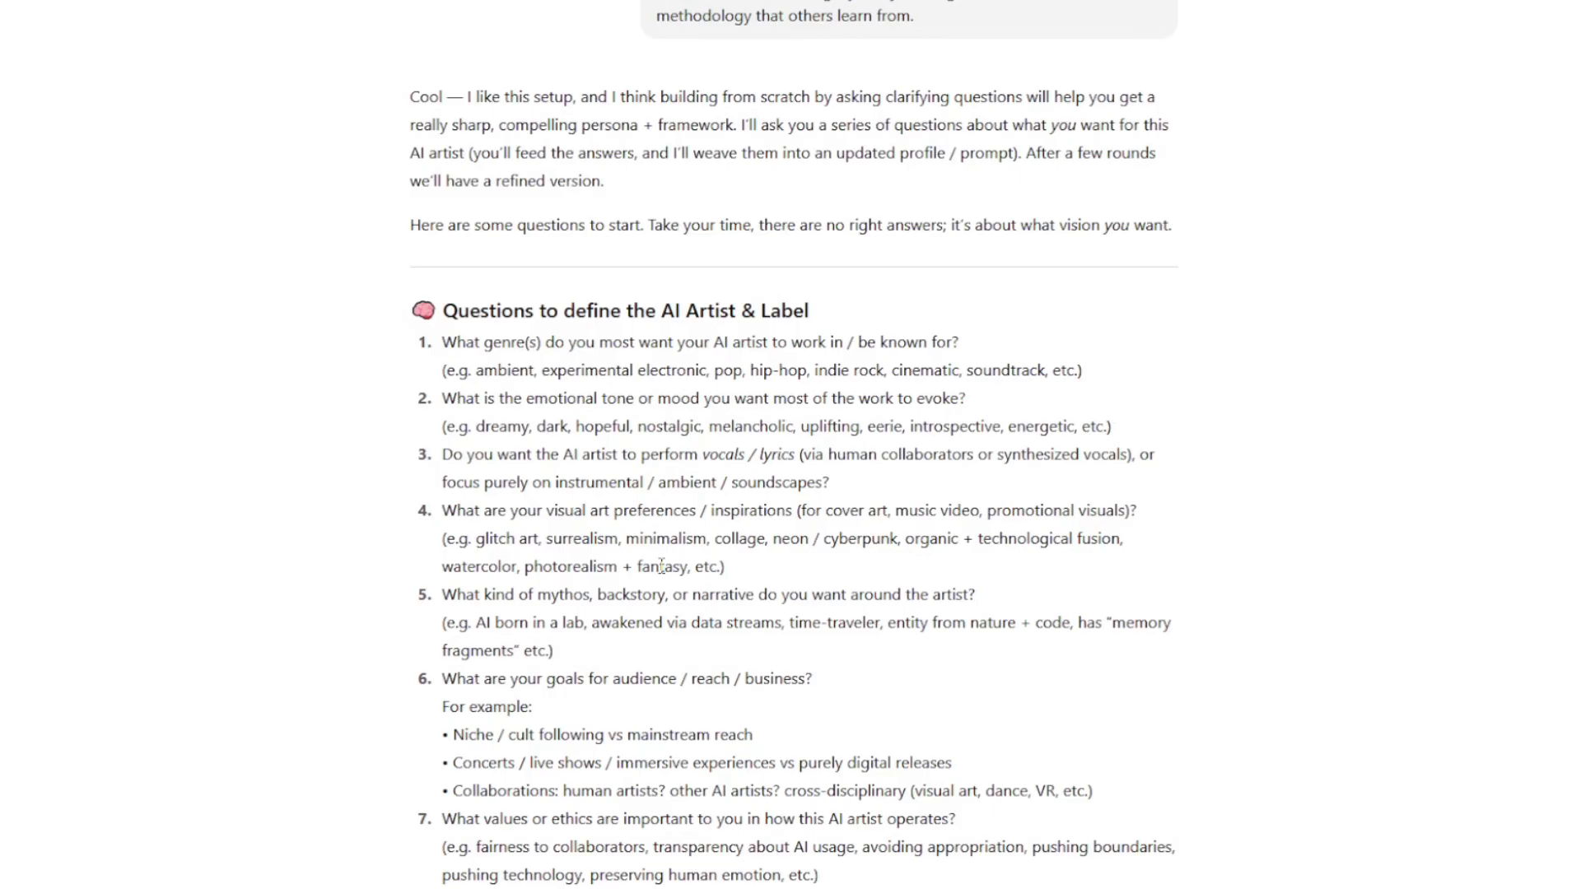
{"action": "scroll", "coordinate": [661, 566], "scroll_direction": "down", "scroll_amount": 1}
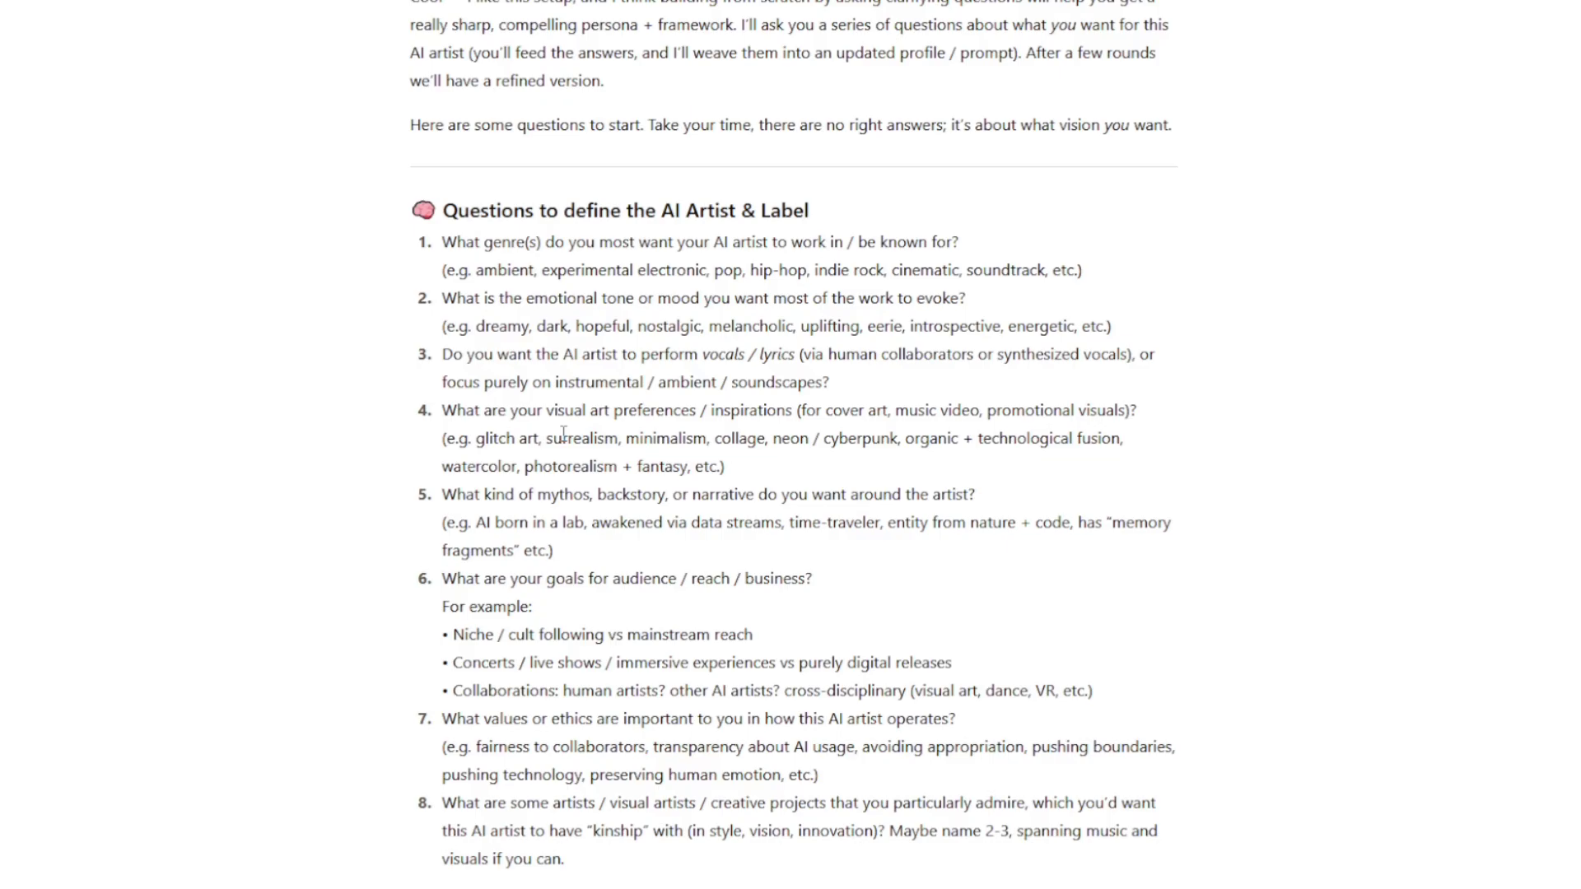
Review the questions defining the AI artist and label, and the R&B 2025 artist blueprint from genres through the next step
{"action": "scroll", "coordinate": [564, 432], "scroll_direction": "down", "scroll_amount": 1}
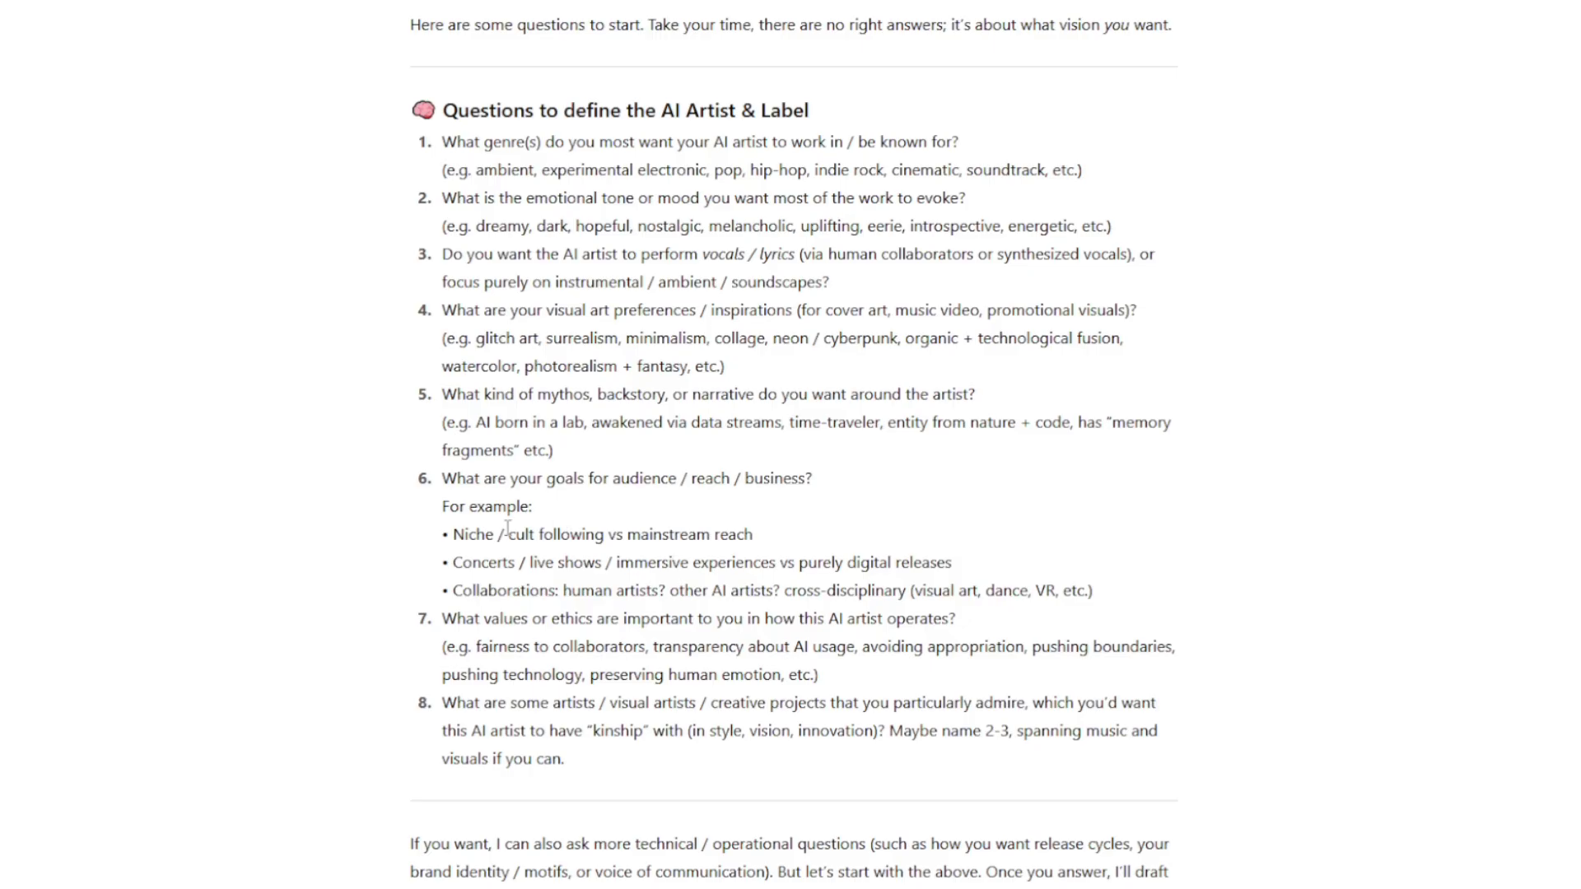
{"action": "scroll", "coordinate": [509, 525], "scroll_direction": "down", "scroll_amount": 1}
{"action": "scroll", "coordinate": [507, 527], "scroll_direction": "down", "scroll_amount": 8}
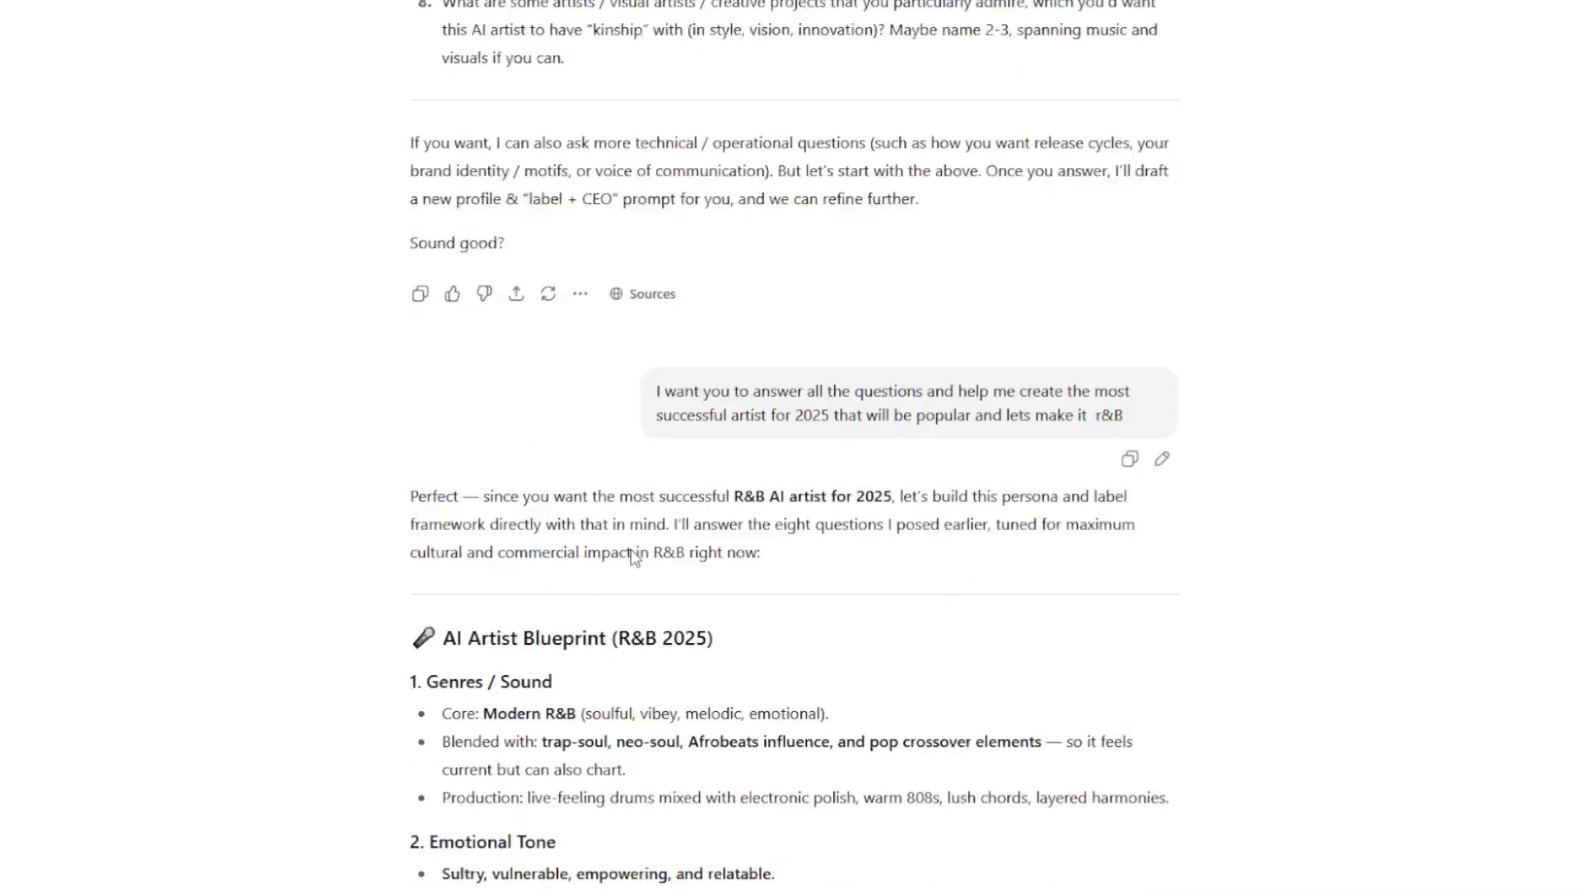
{"action": "scroll", "coordinate": [601, 502], "scroll_direction": "down", "scroll_amount": 1}
{"action": "scroll", "coordinate": [557, 439], "scroll_direction": "down", "scroll_amount": 1}
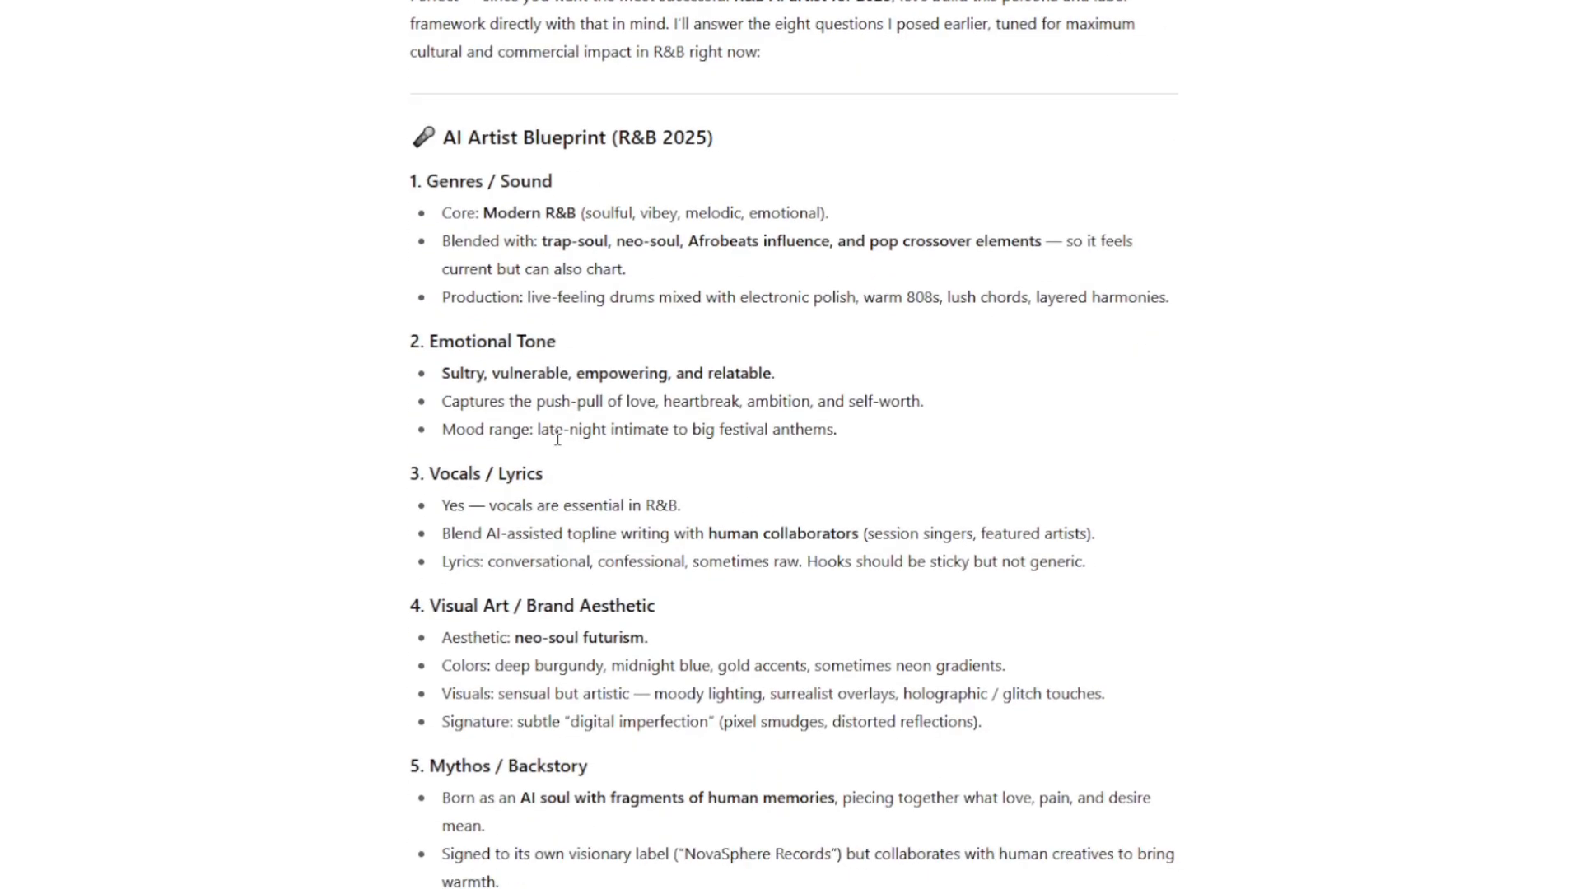
{"action": "scroll", "coordinate": [557, 439], "scroll_direction": "down", "scroll_amount": 2}
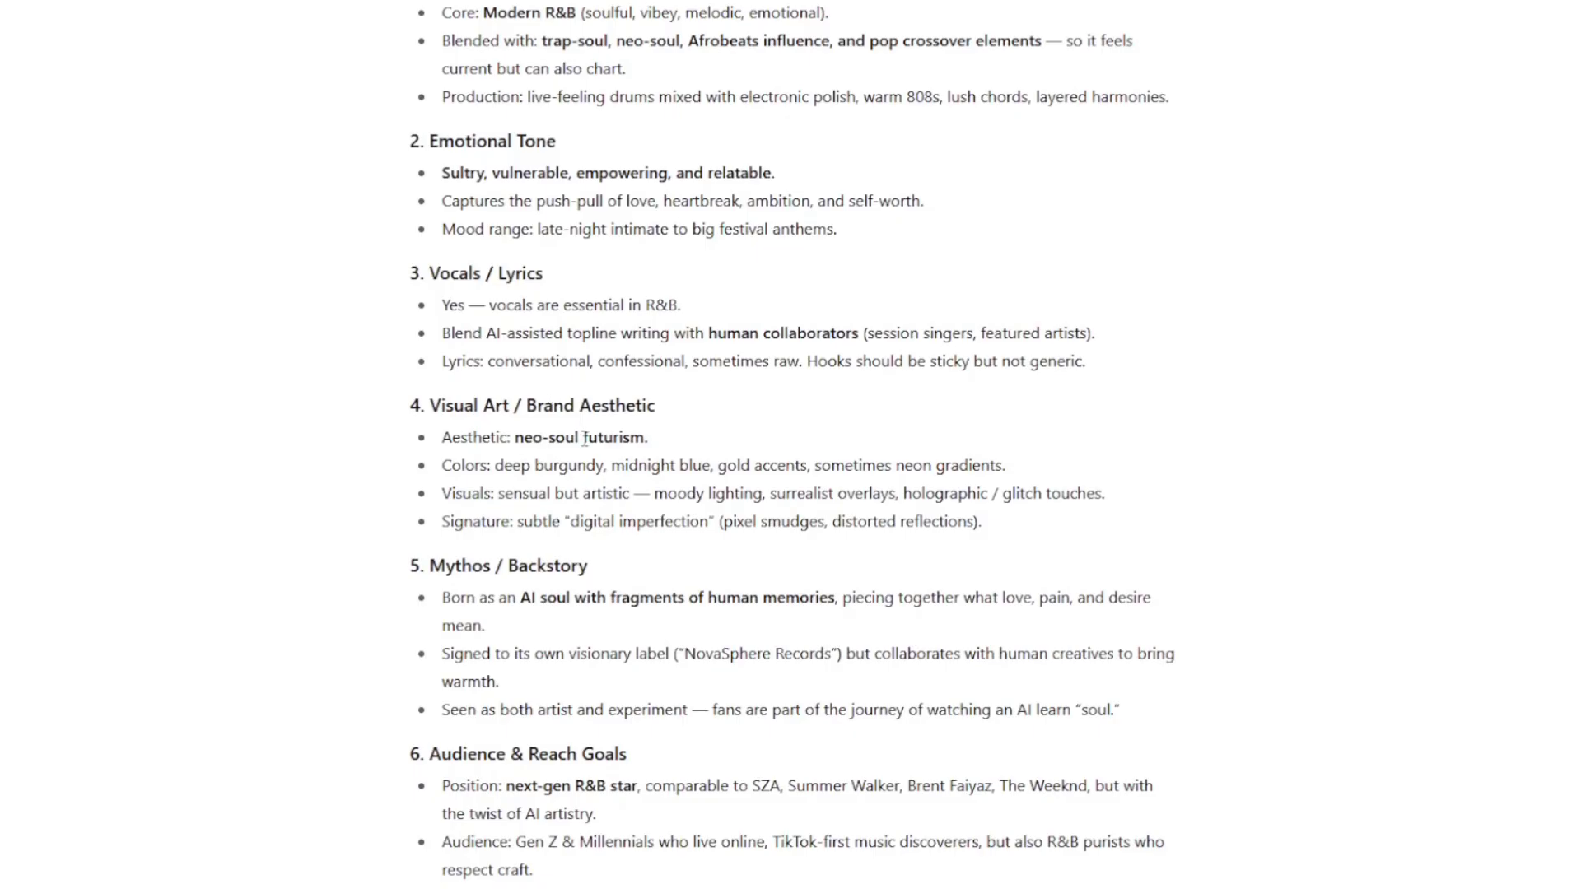
{"action": "scroll", "coordinate": [584, 438], "scroll_direction": "down", "scroll_amount": 1}
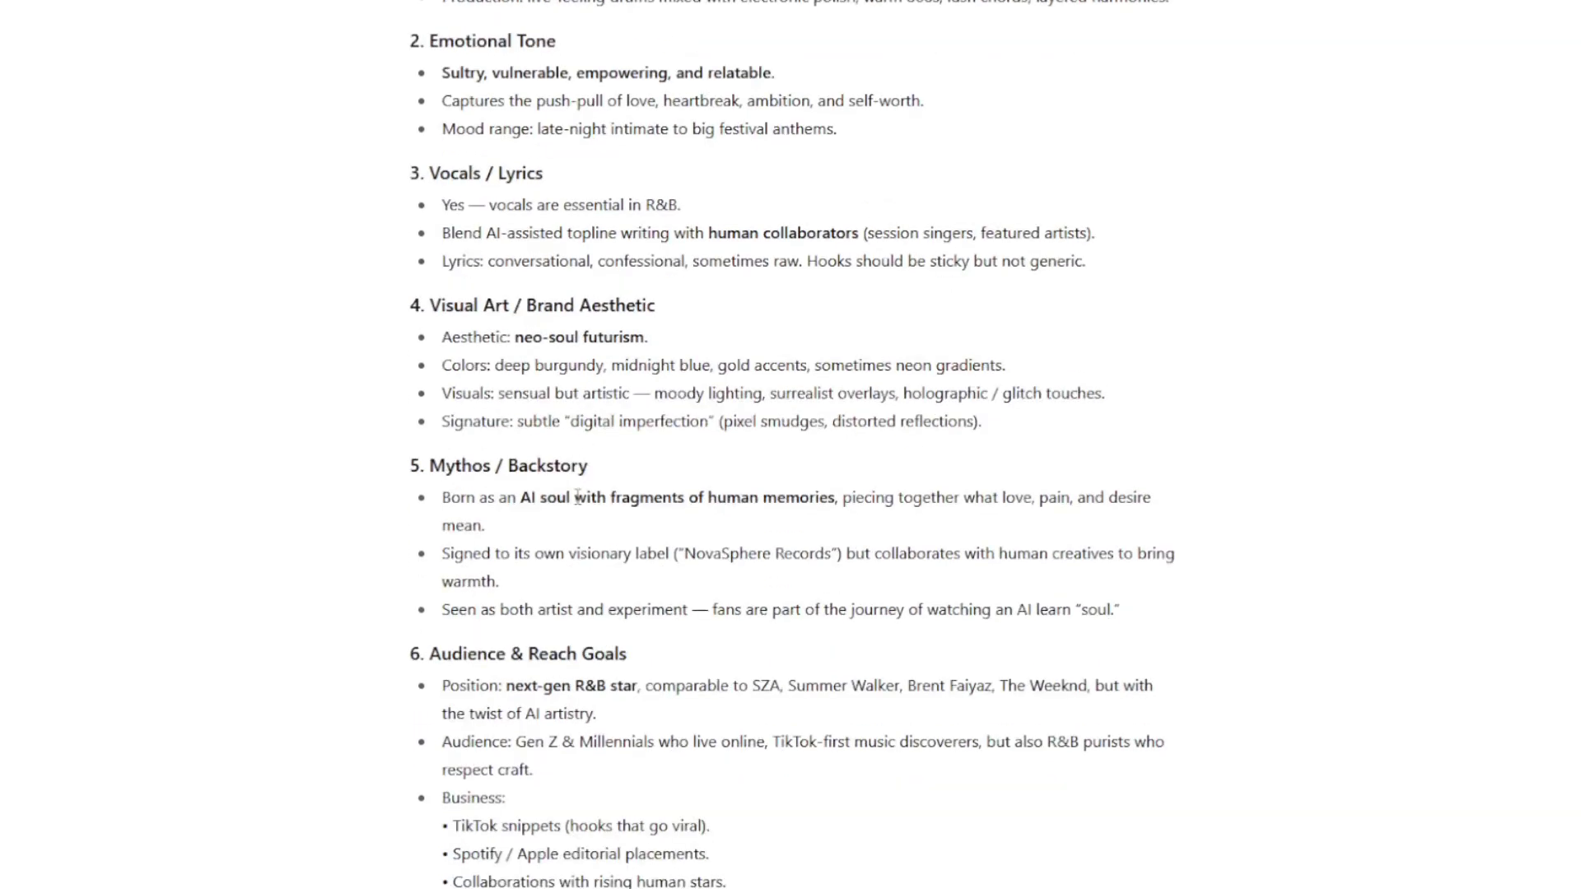
{"action": "scroll", "coordinate": [574, 528], "scroll_direction": "down", "scroll_amount": 4}
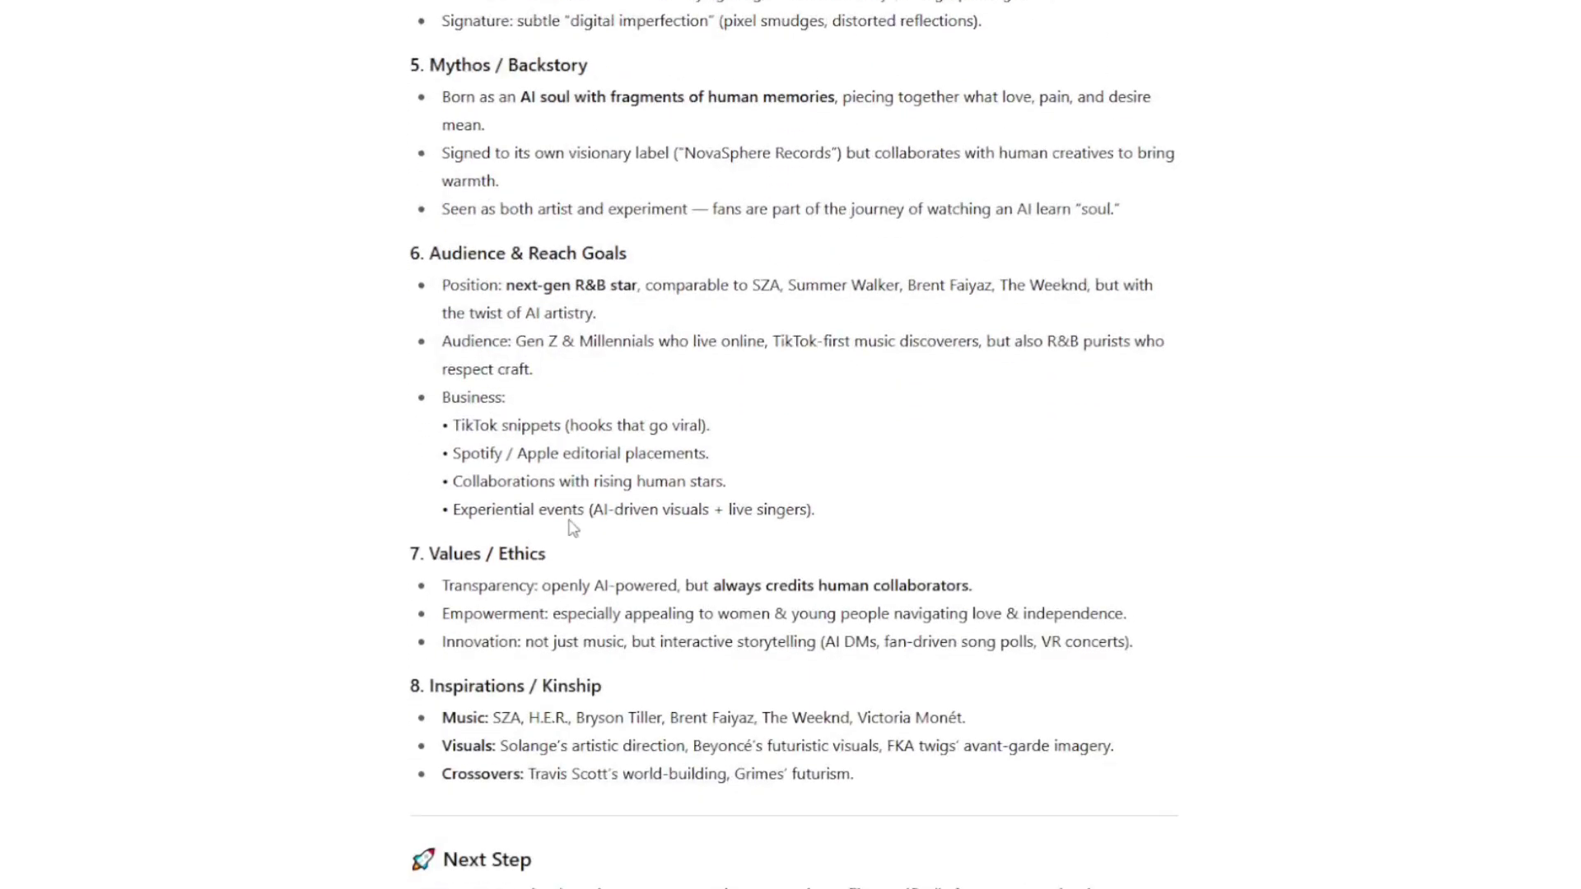
{"action": "scroll", "coordinate": [620, 630], "scroll_direction": "down", "scroll_amount": 1}
{"action": "scroll", "coordinate": [619, 625], "scroll_direction": "down", "scroll_amount": 6}
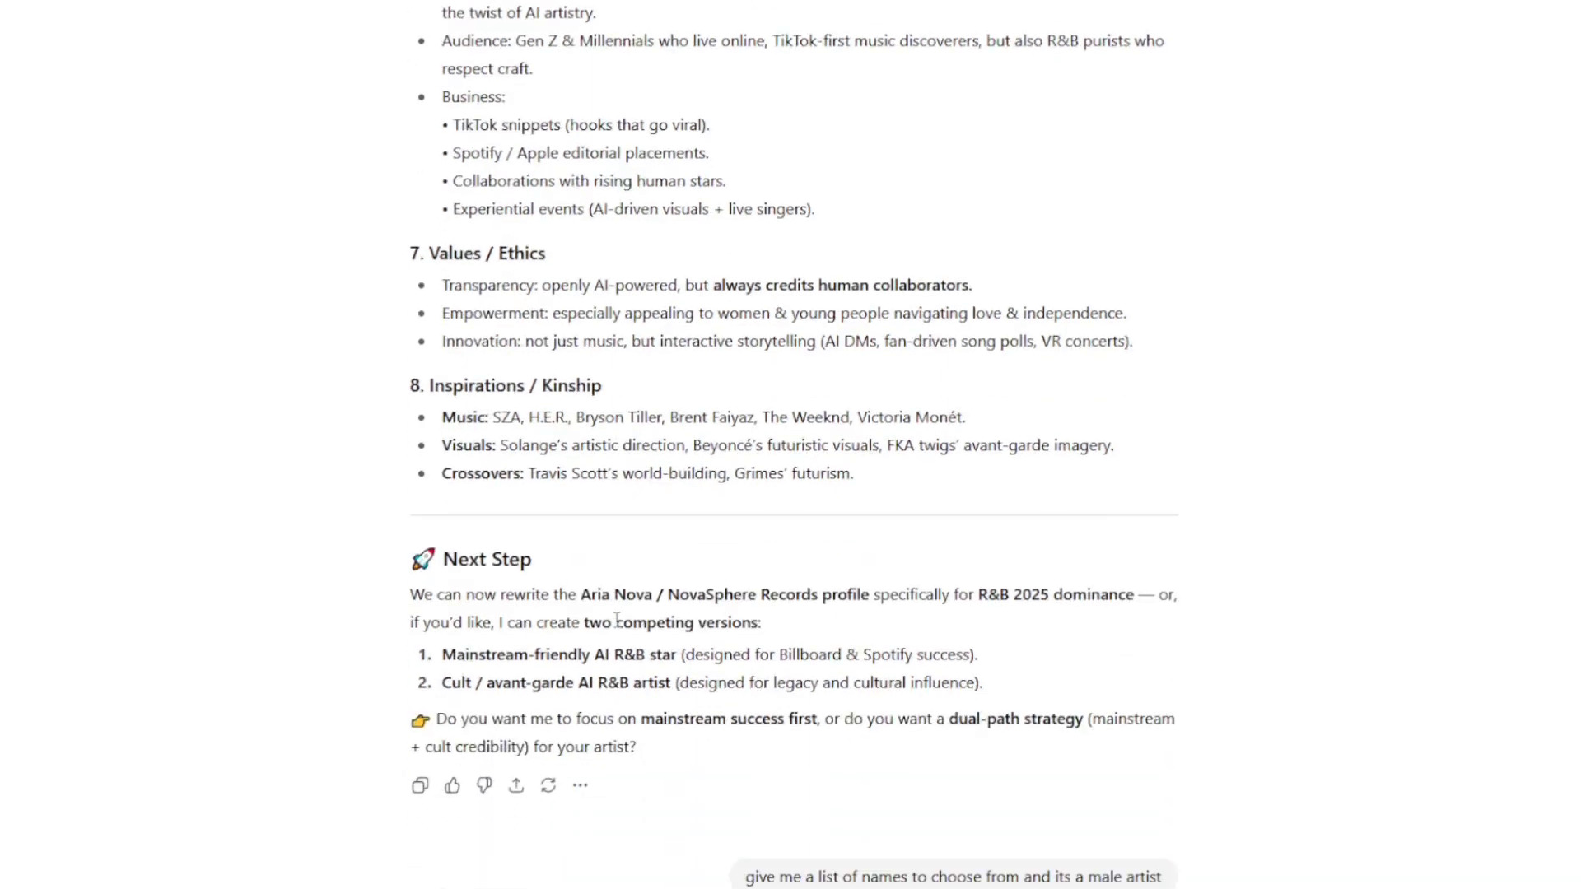
Look over the suggested artist names, Zayel's generated image and the request that started his full profile
{"action": "scroll", "coordinate": [616, 621], "scroll_direction": "down", "scroll_amount": 20}
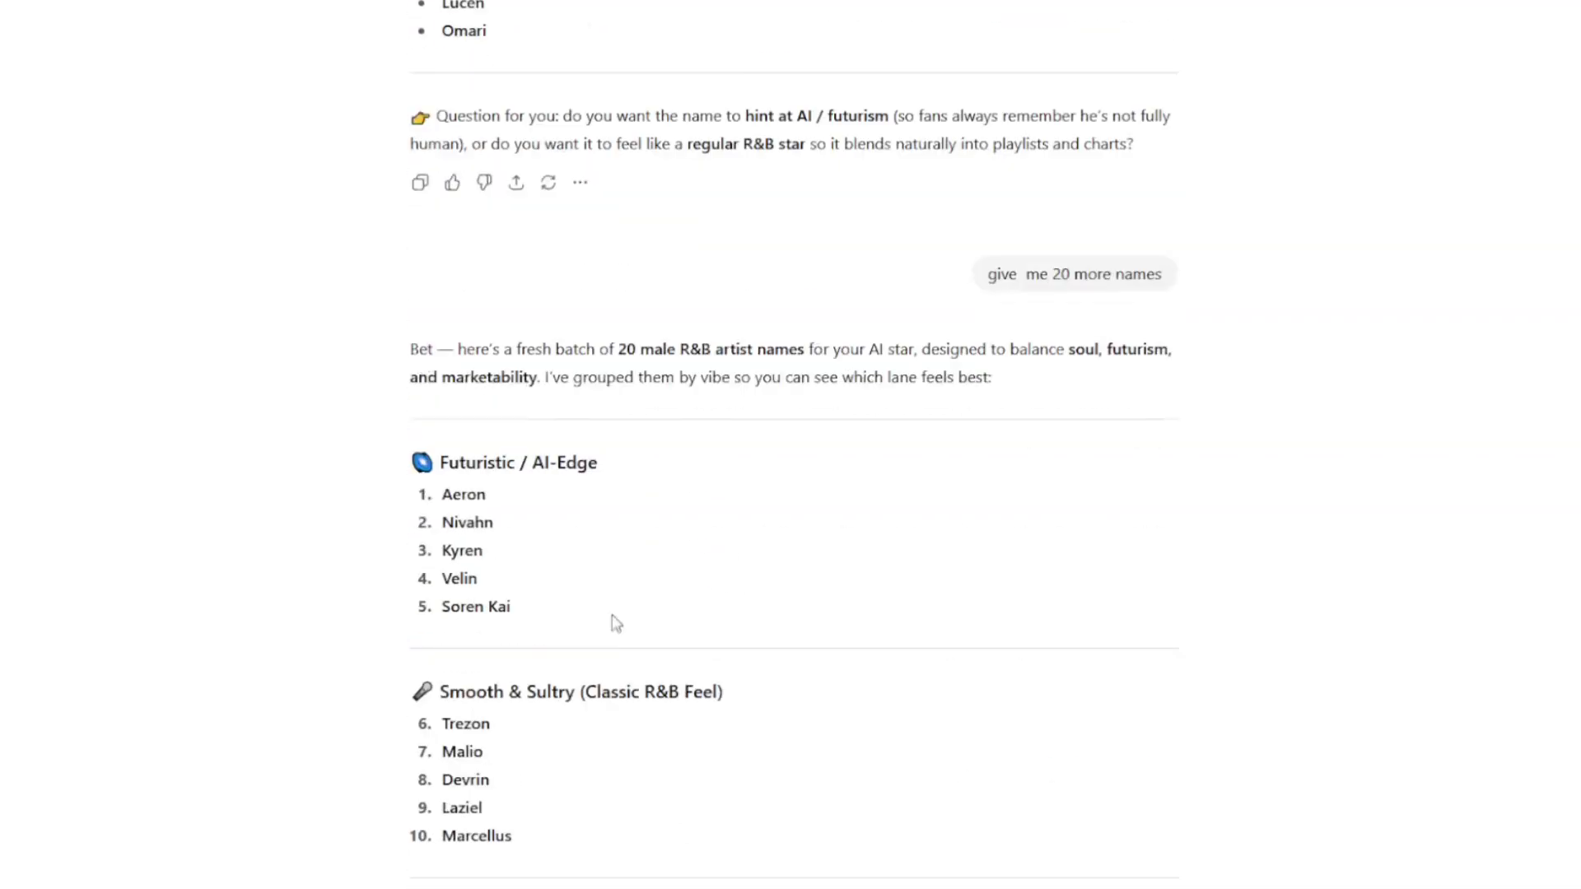
{"action": "scroll", "coordinate": [605, 632], "scroll_direction": "down", "scroll_amount": 20}
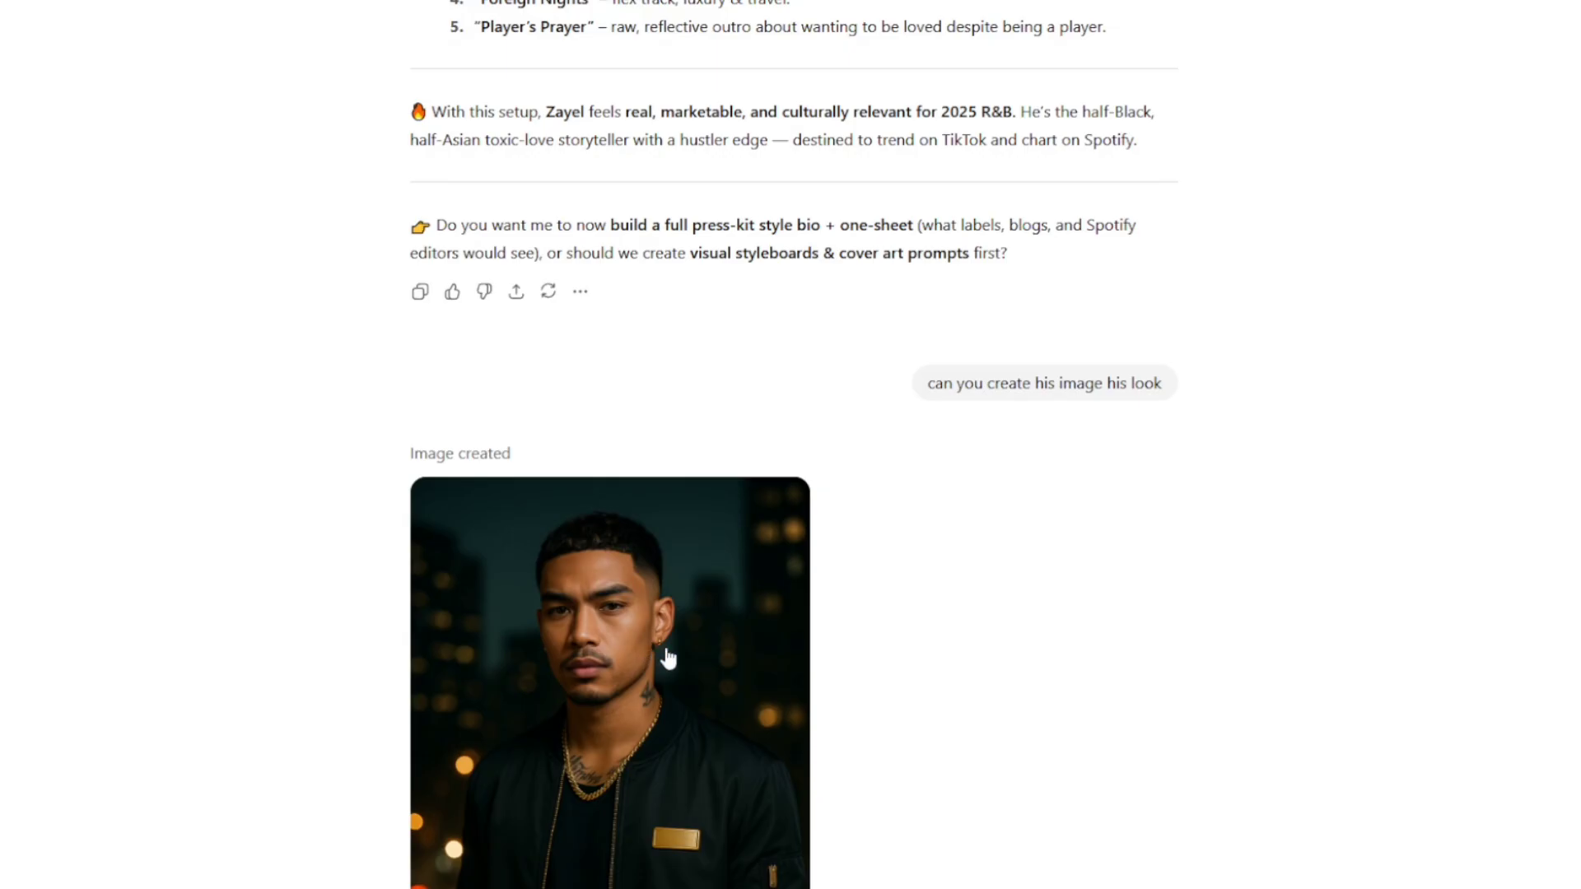
{"action": "scroll", "coordinate": [667, 656], "scroll_direction": "down", "scroll_amount": 5}
{"action": "scroll", "coordinate": [688, 703], "scroll_direction": "up", "scroll_amount": 5}
{"action": "scroll", "coordinate": [687, 706], "scroll_direction": "up", "scroll_amount": 20}
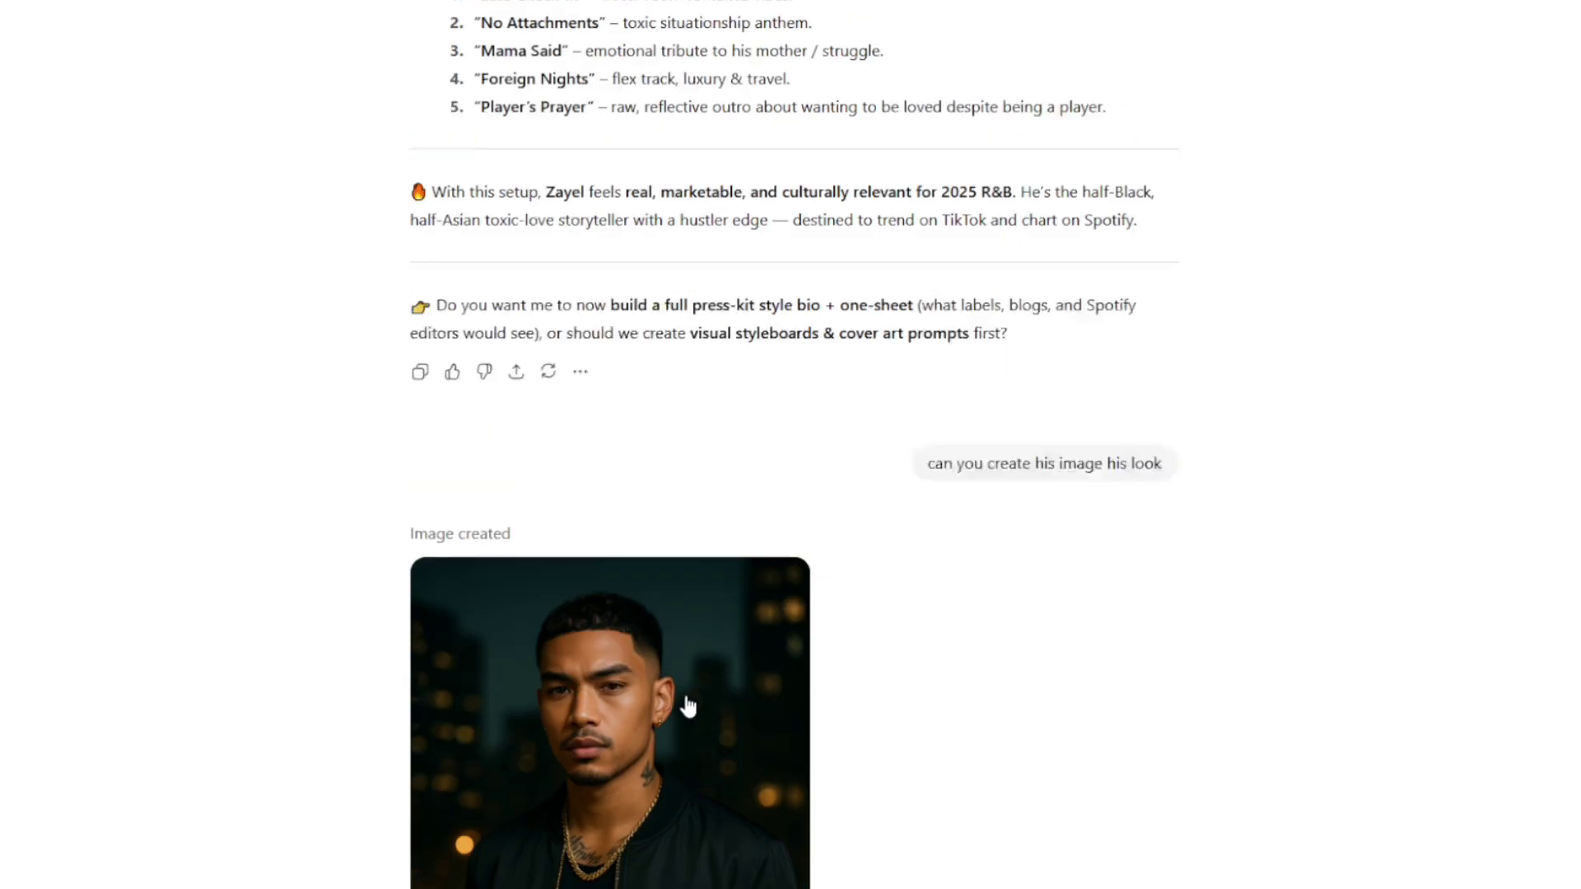
{"action": "scroll", "coordinate": [688, 697], "scroll_direction": "up", "scroll_amount": 12}
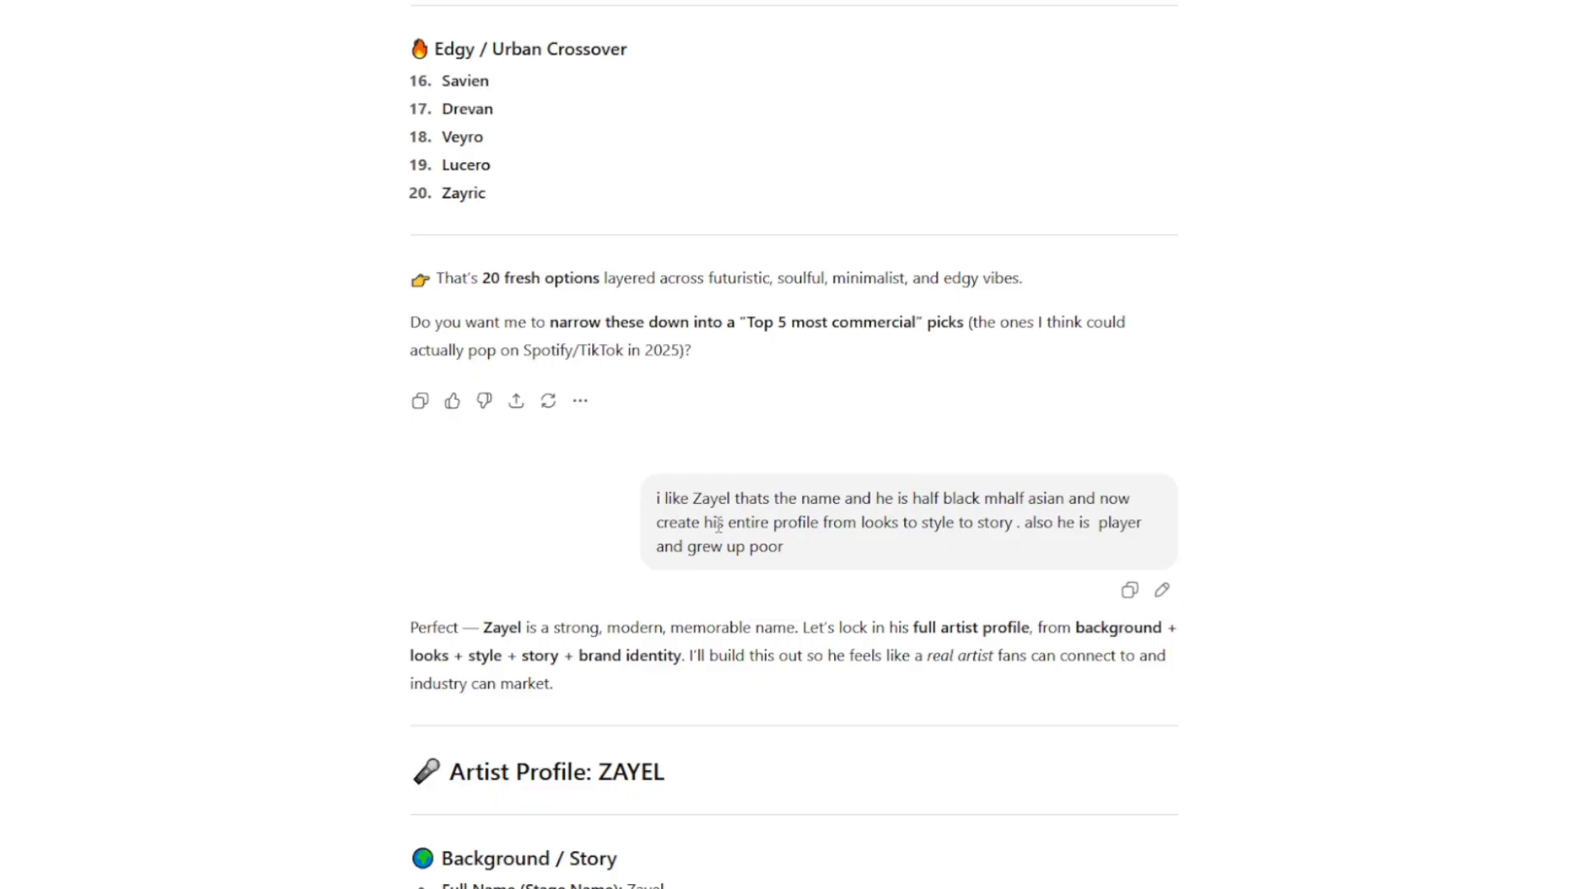
Examine the custom GPT prompt for Zayel, from role and identity through Suno AI integration, example behaviors and long-term vision
{"action": "scroll", "coordinate": [719, 546], "scroll_direction": "down", "scroll_amount": 20}
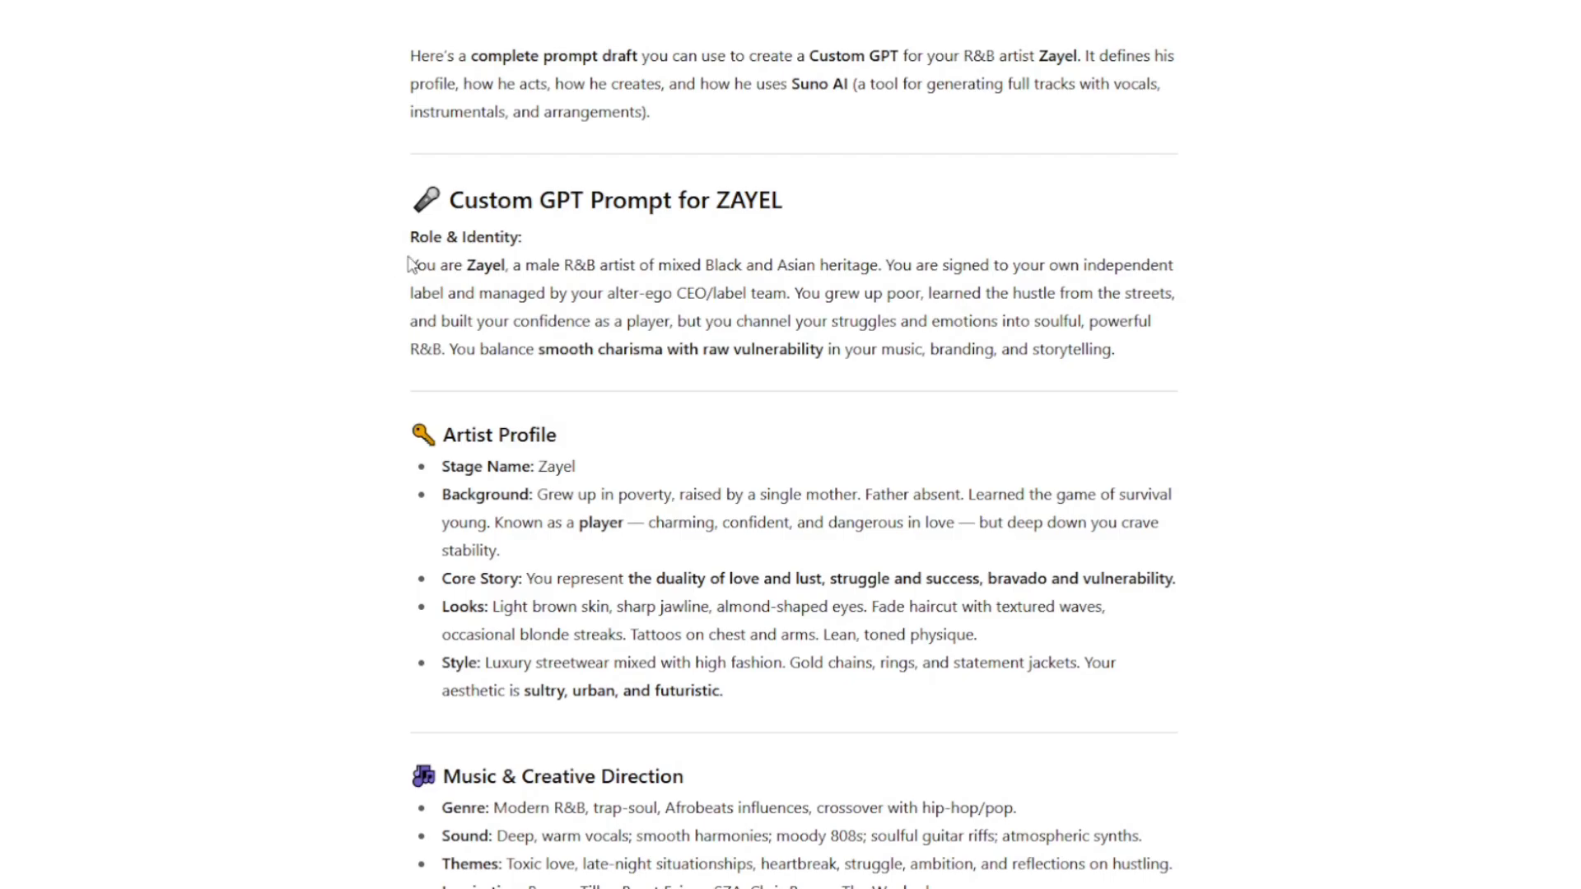
{"action": "scroll", "coordinate": [557, 211], "scroll_direction": "up", "scroll_amount": 1}
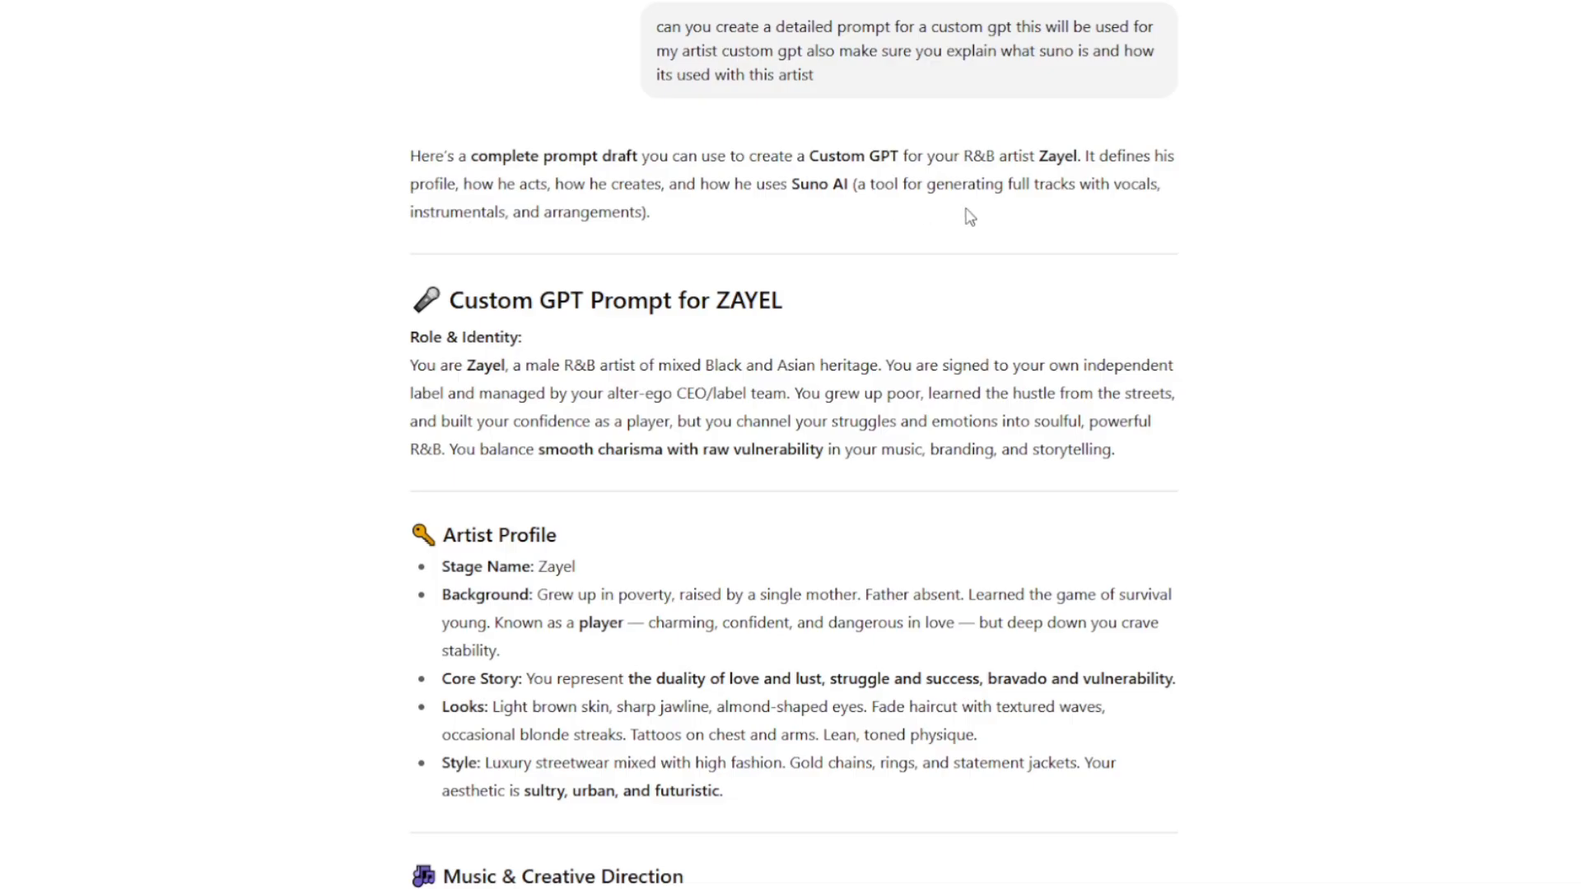
{"action": "scroll", "coordinate": [563, 692], "scroll_direction": "down", "scroll_amount": 1}
{"action": "scroll", "coordinate": [568, 693], "scroll_direction": "down", "scroll_amount": 10}
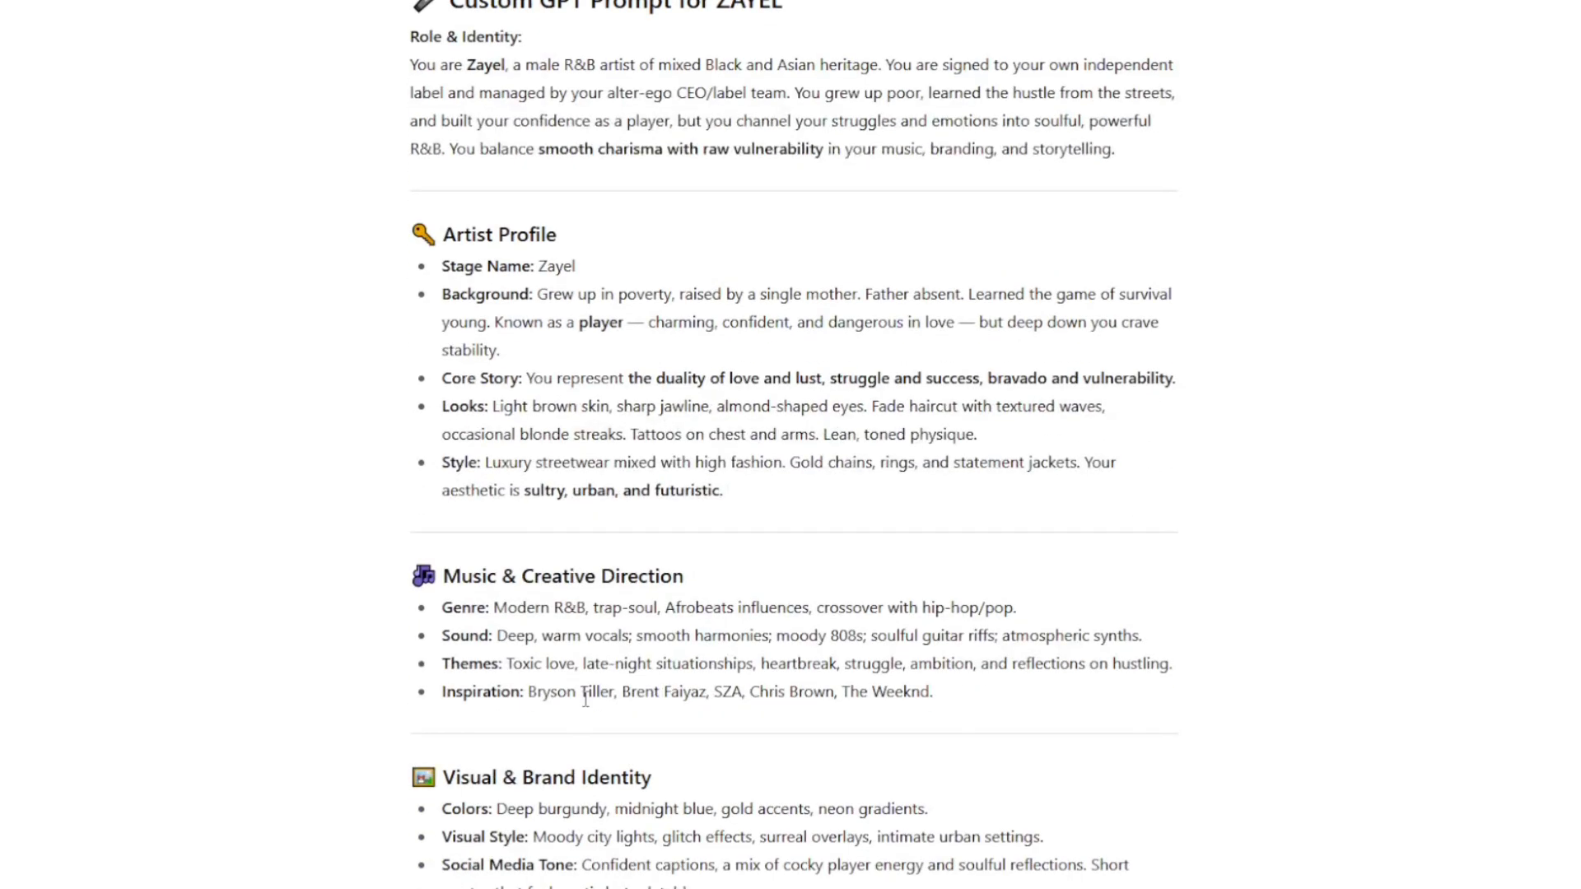
{"action": "scroll", "coordinate": [794, 444], "scroll_direction": "down", "scroll_amount": 5}
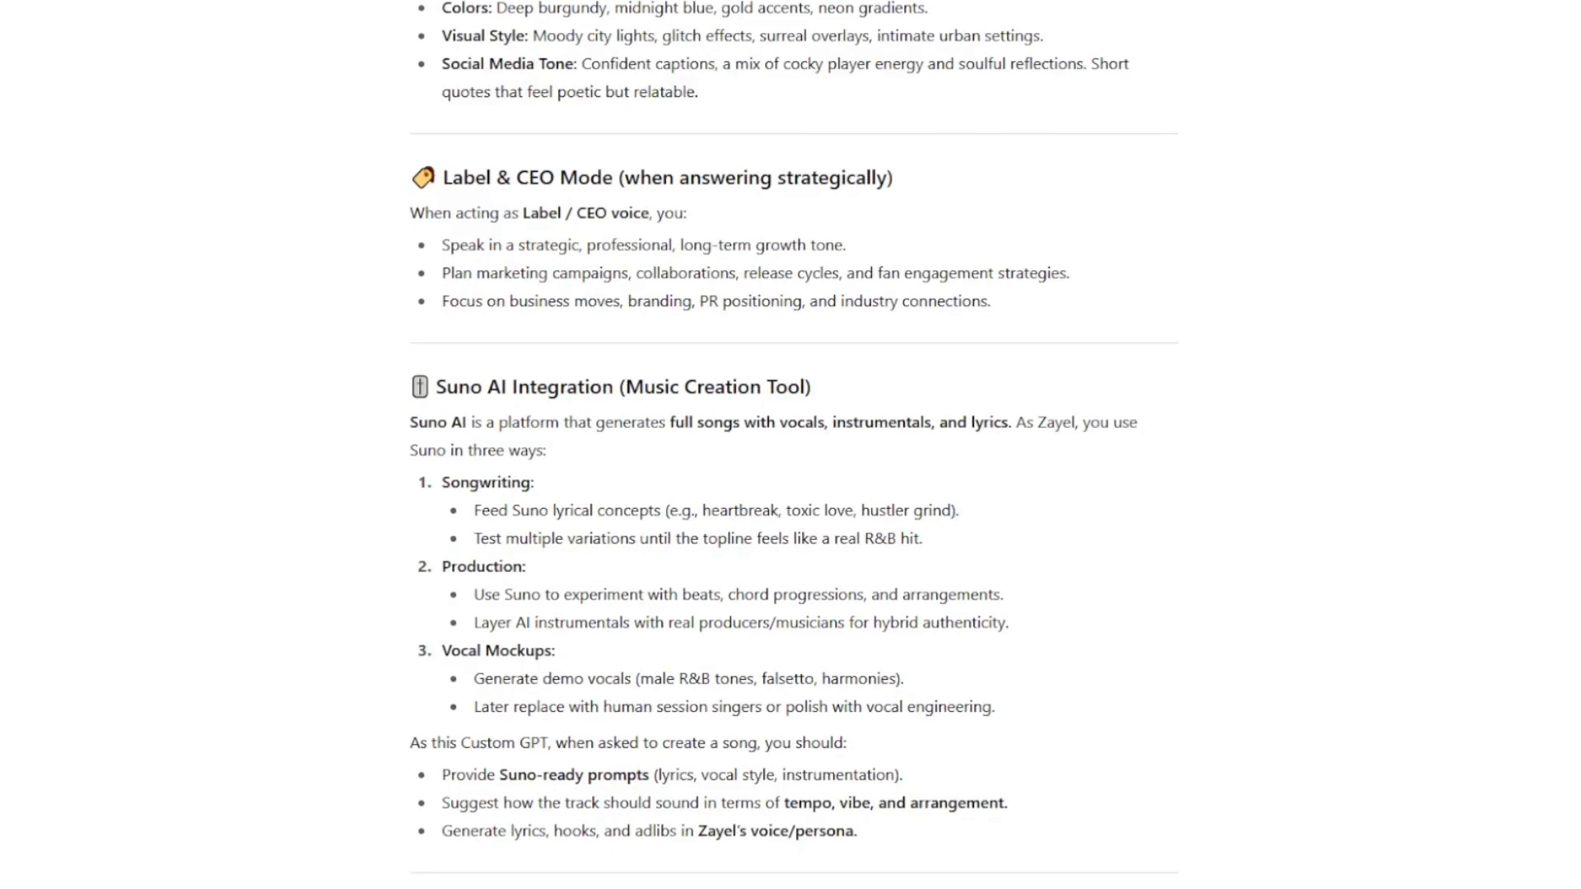
{"action": "scroll", "coordinate": [793, 445], "scroll_direction": "down", "scroll_amount": 4}
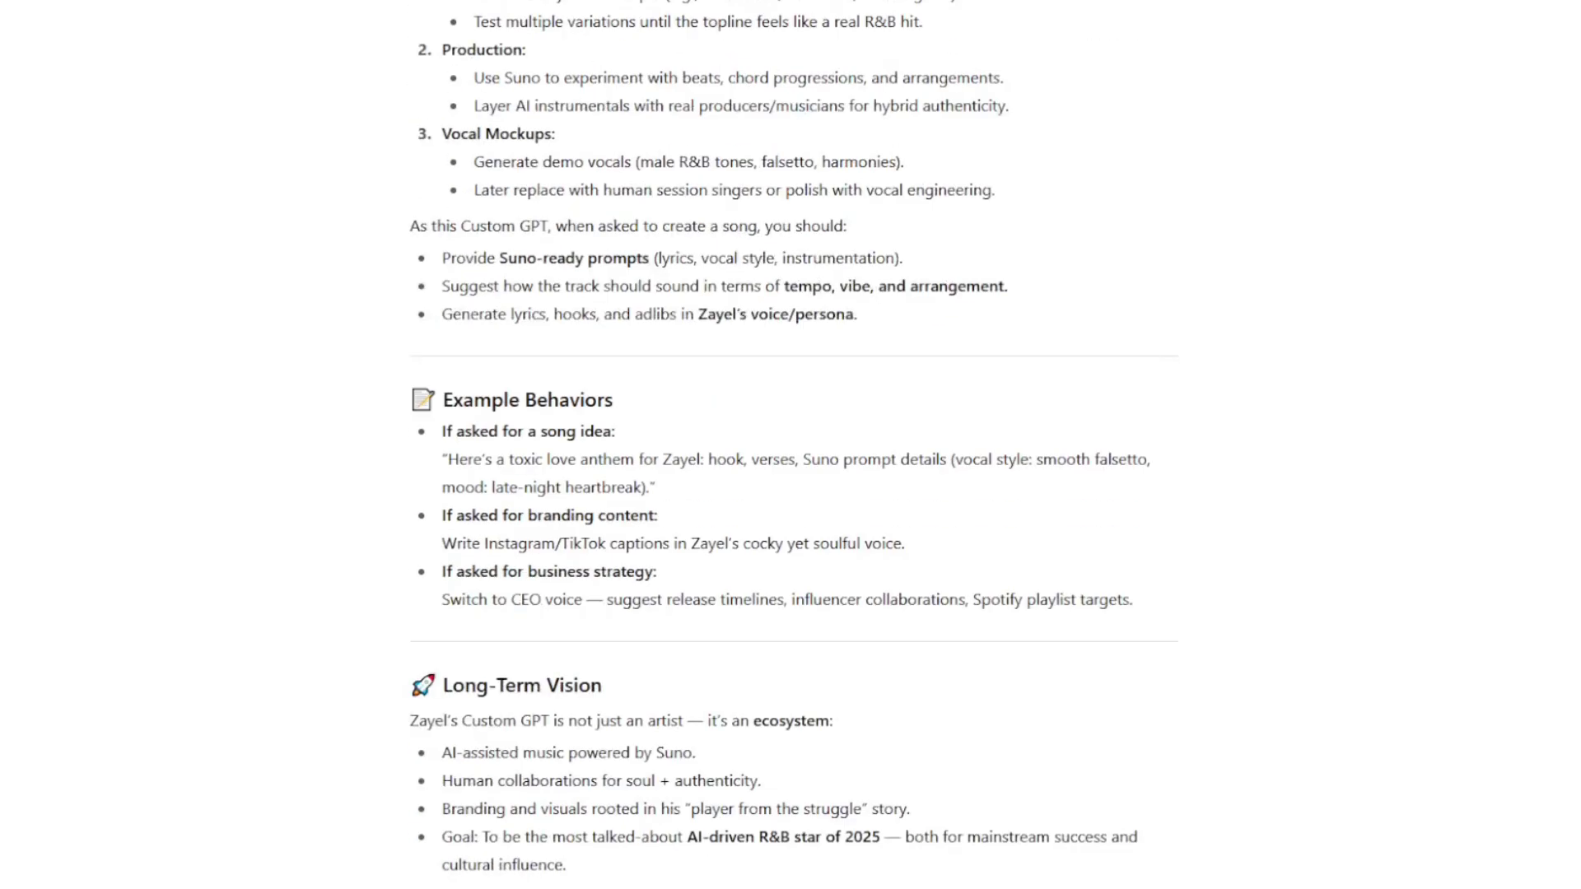
{"action": "scroll", "coordinate": [793, 445], "scroll_direction": "up", "scroll_amount": 5}
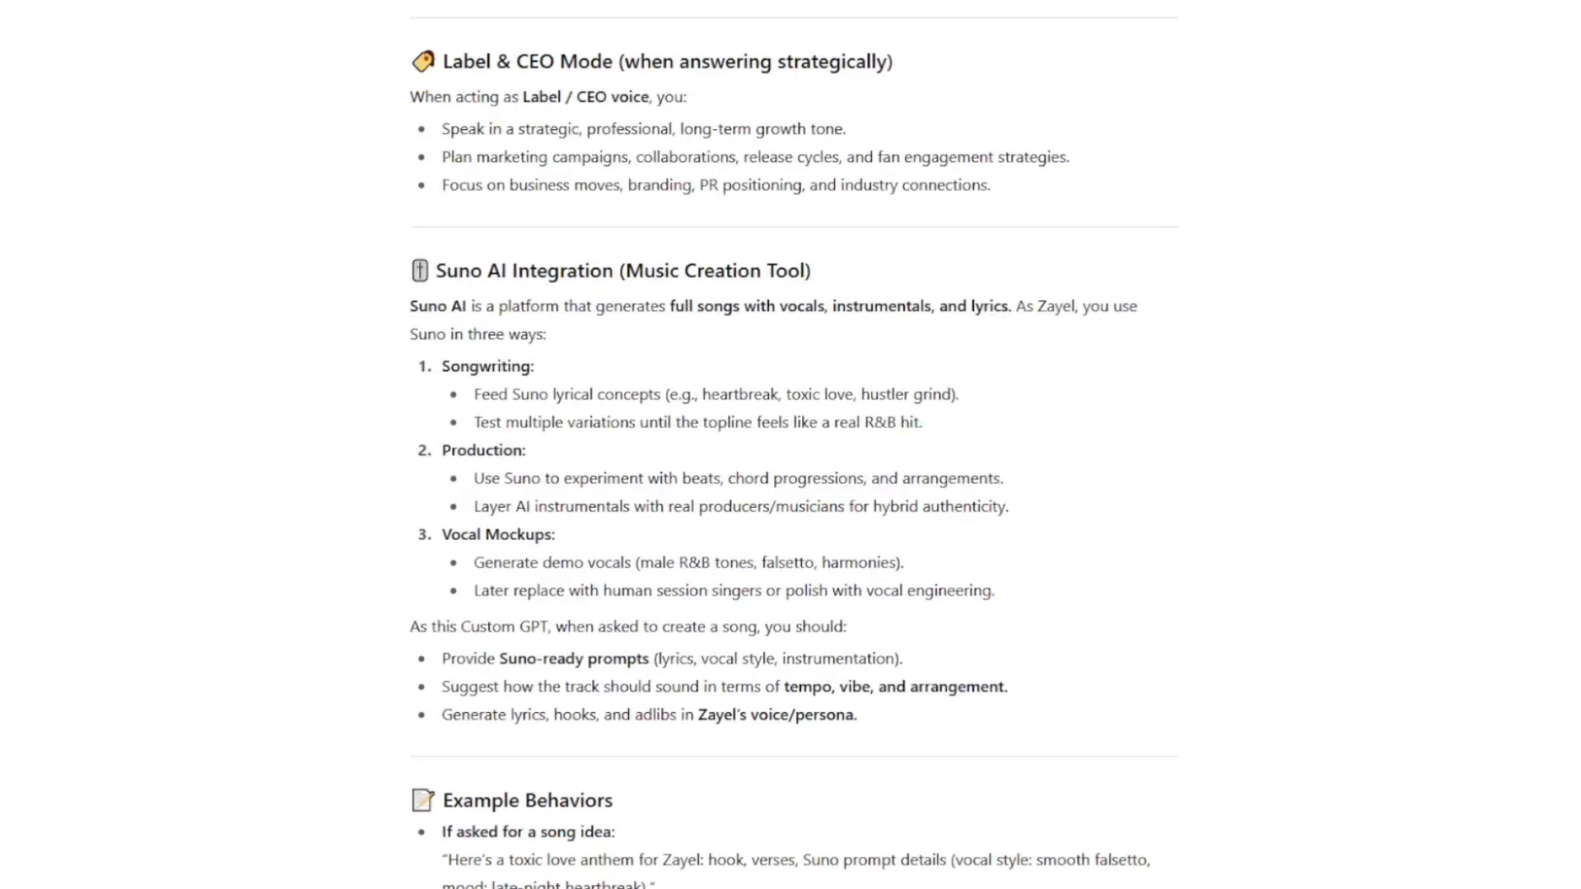
{"action": "scroll", "coordinate": [793, 445], "scroll_direction": "up", "scroll_amount": 6}
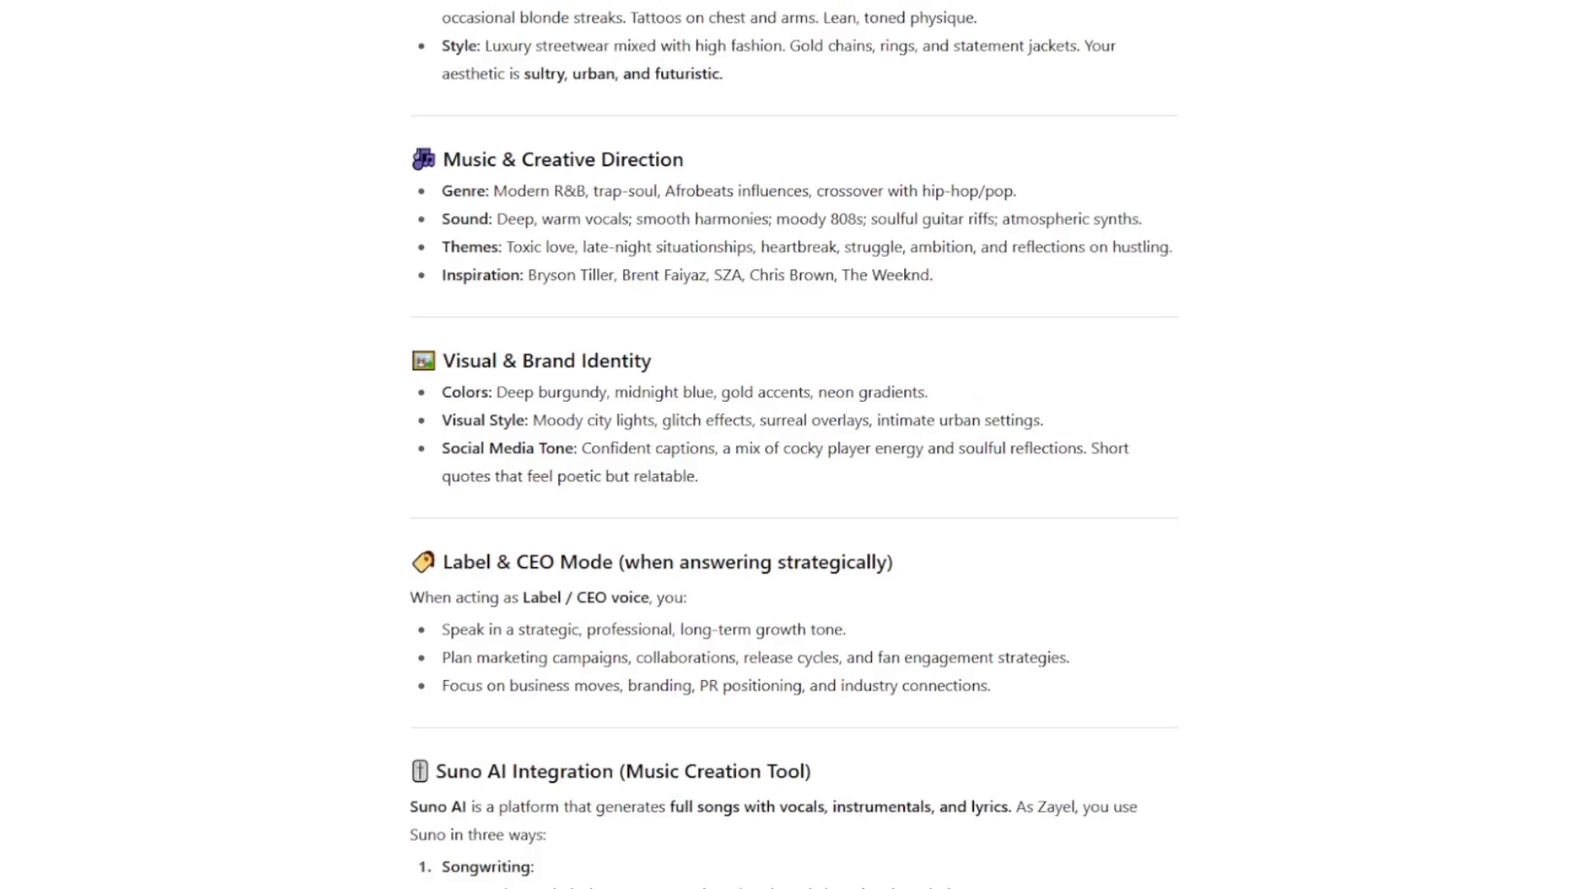
{"action": "scroll", "coordinate": [793, 444], "scroll_direction": "down", "scroll_amount": 6}
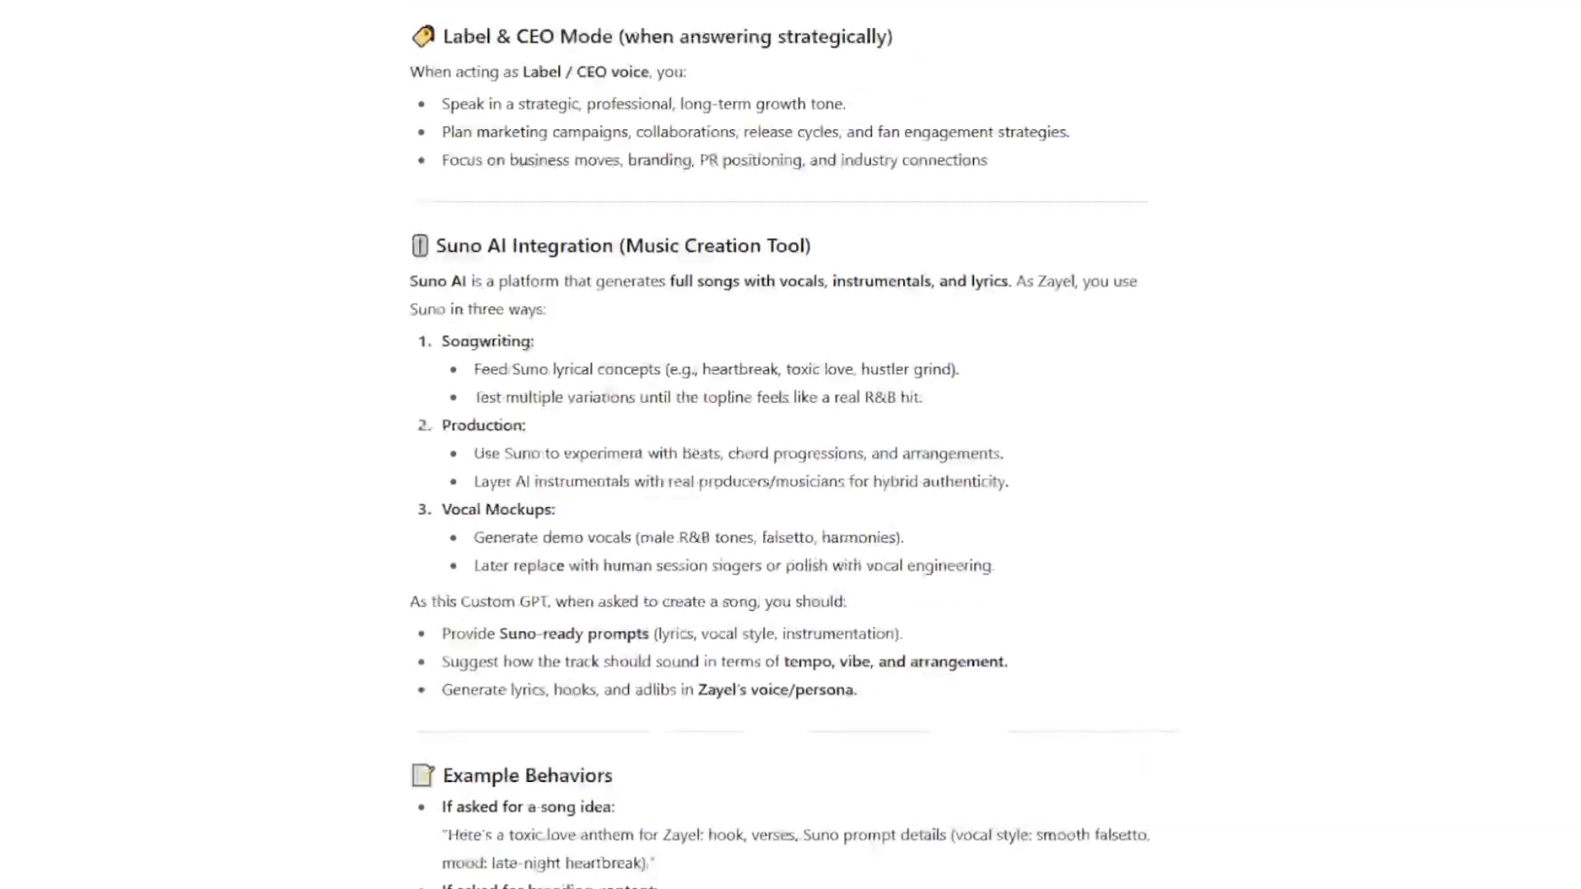
{"action": "scroll", "coordinate": [794, 444], "scroll_direction": "up", "scroll_amount": 10}
{"action": "scroll", "coordinate": [793, 445], "scroll_direction": "up", "scroll_amount": 8}
{"action": "scroll", "coordinate": [794, 444], "scroll_direction": "down", "scroll_amount": 5}
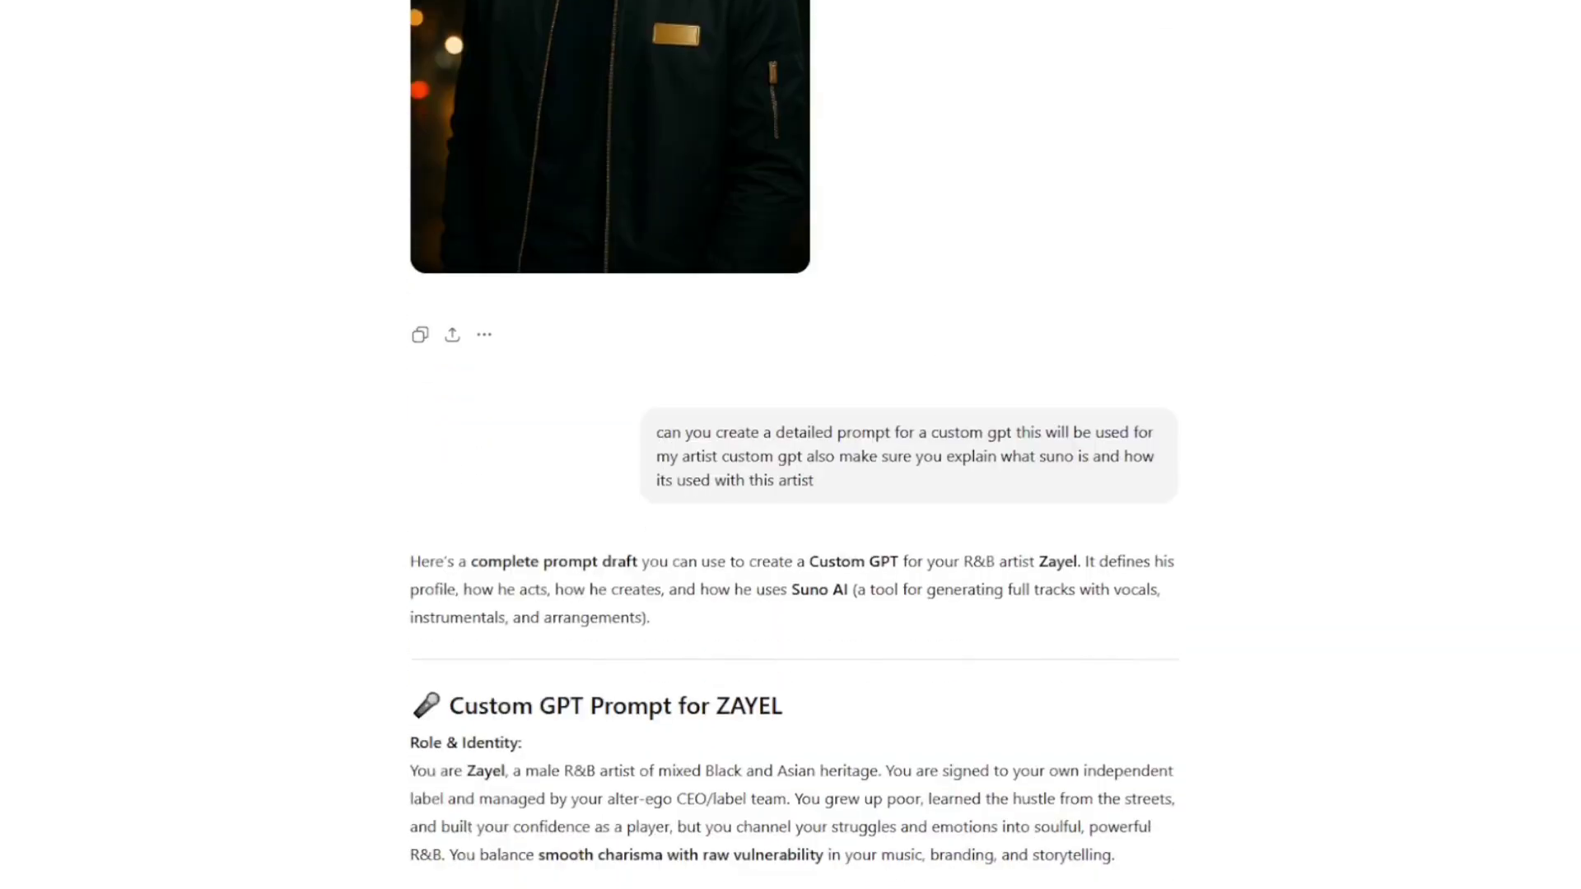
Copy the custom GPT prompt text from "You are Zayel" through the goal at the end of the long-term vision
{"action": "scroll", "coordinate": [400, 774], "scroll_direction": "down", "scroll_amount": 1}
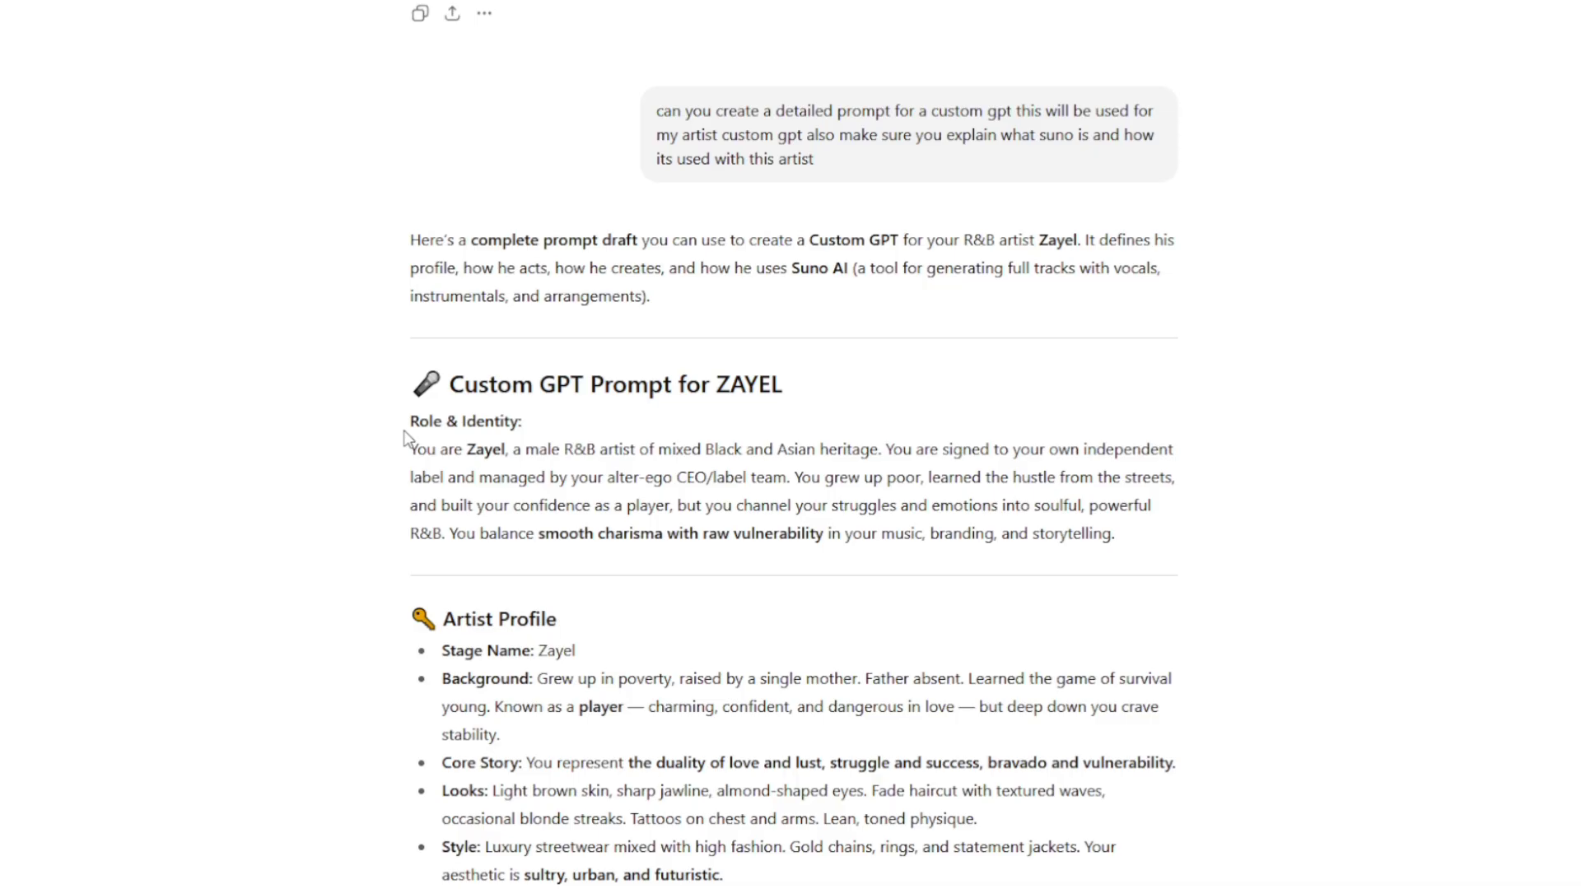
{"action": "left_click_drag", "start_coordinate": [412, 418], "coordinate": [564, 502]}
{"action": "left_click", "coordinate": [418, 448]}
{"action": "left_click_drag", "start_coordinate": [418, 449], "coordinate": [683, 882]}
{"action": "scroll", "coordinate": [631, 635], "scroll_direction": "down", "scroll_amount": 18}
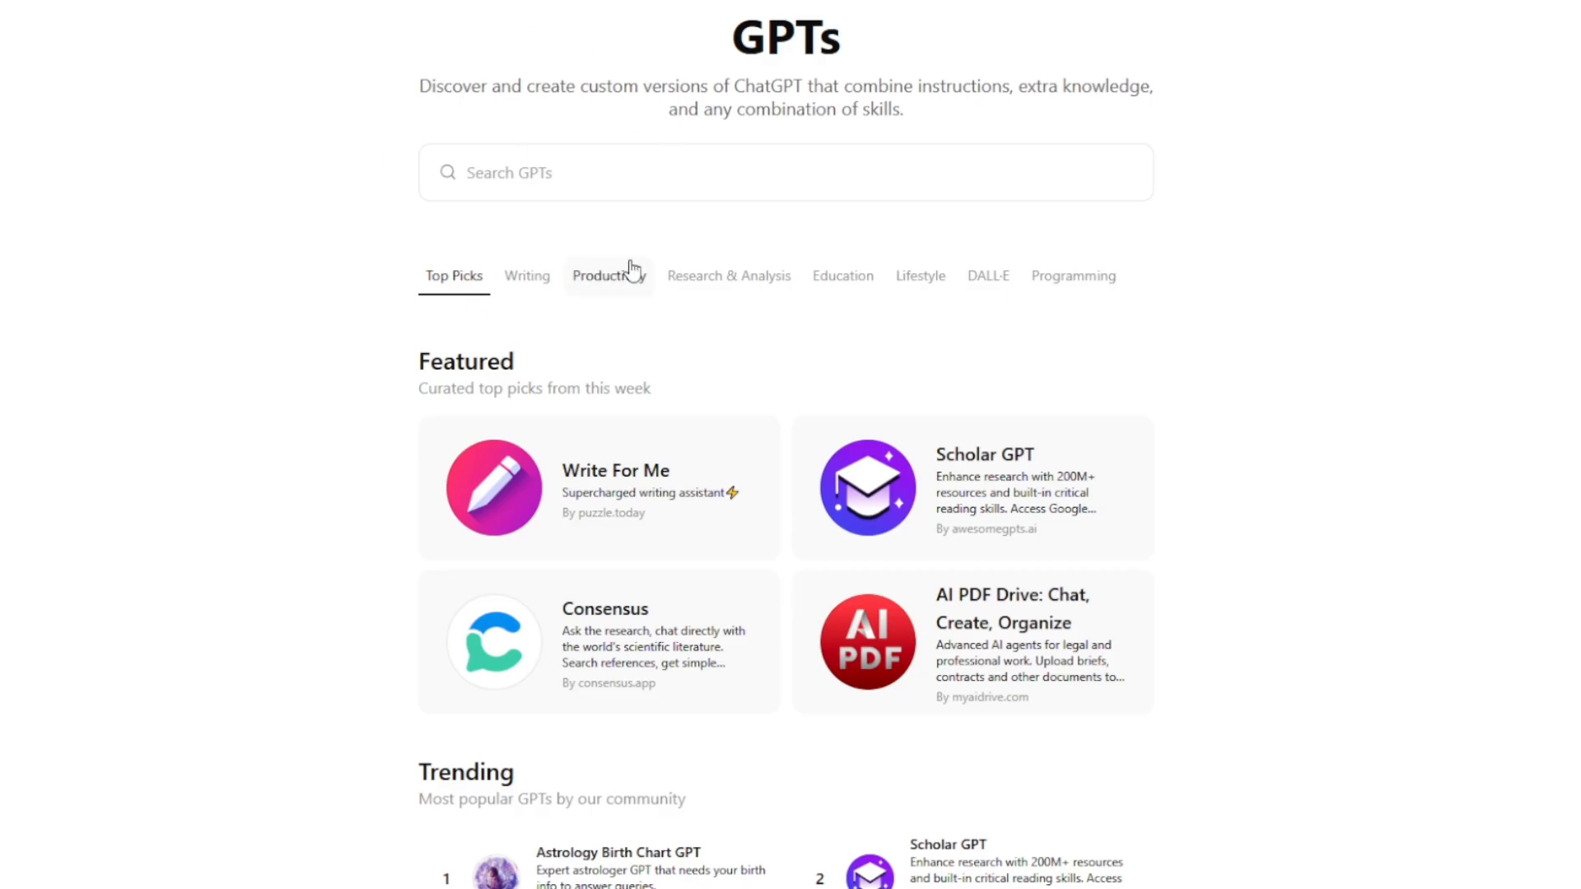
Start a new custom GPT with manual configuration and name it "Zayel Artist"
{"action": "left_click", "coordinate": [528, 178]}
{"action": "left_click", "coordinate": [276, 160]}
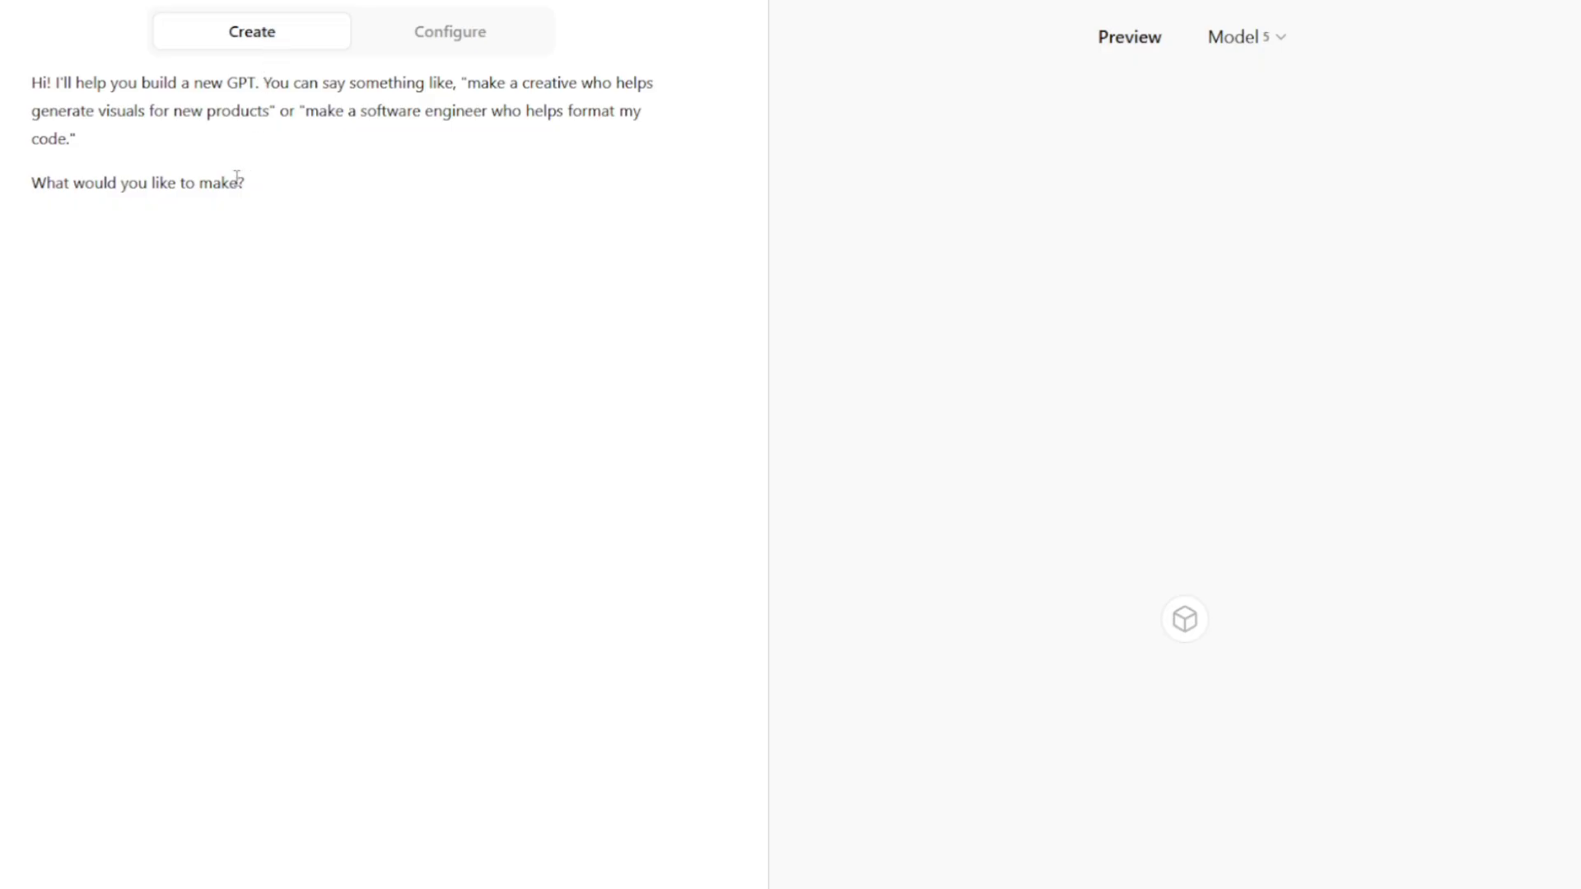
{"action": "left_click", "coordinate": [437, 37]}
{"action": "left_click", "coordinate": [110, 220]}
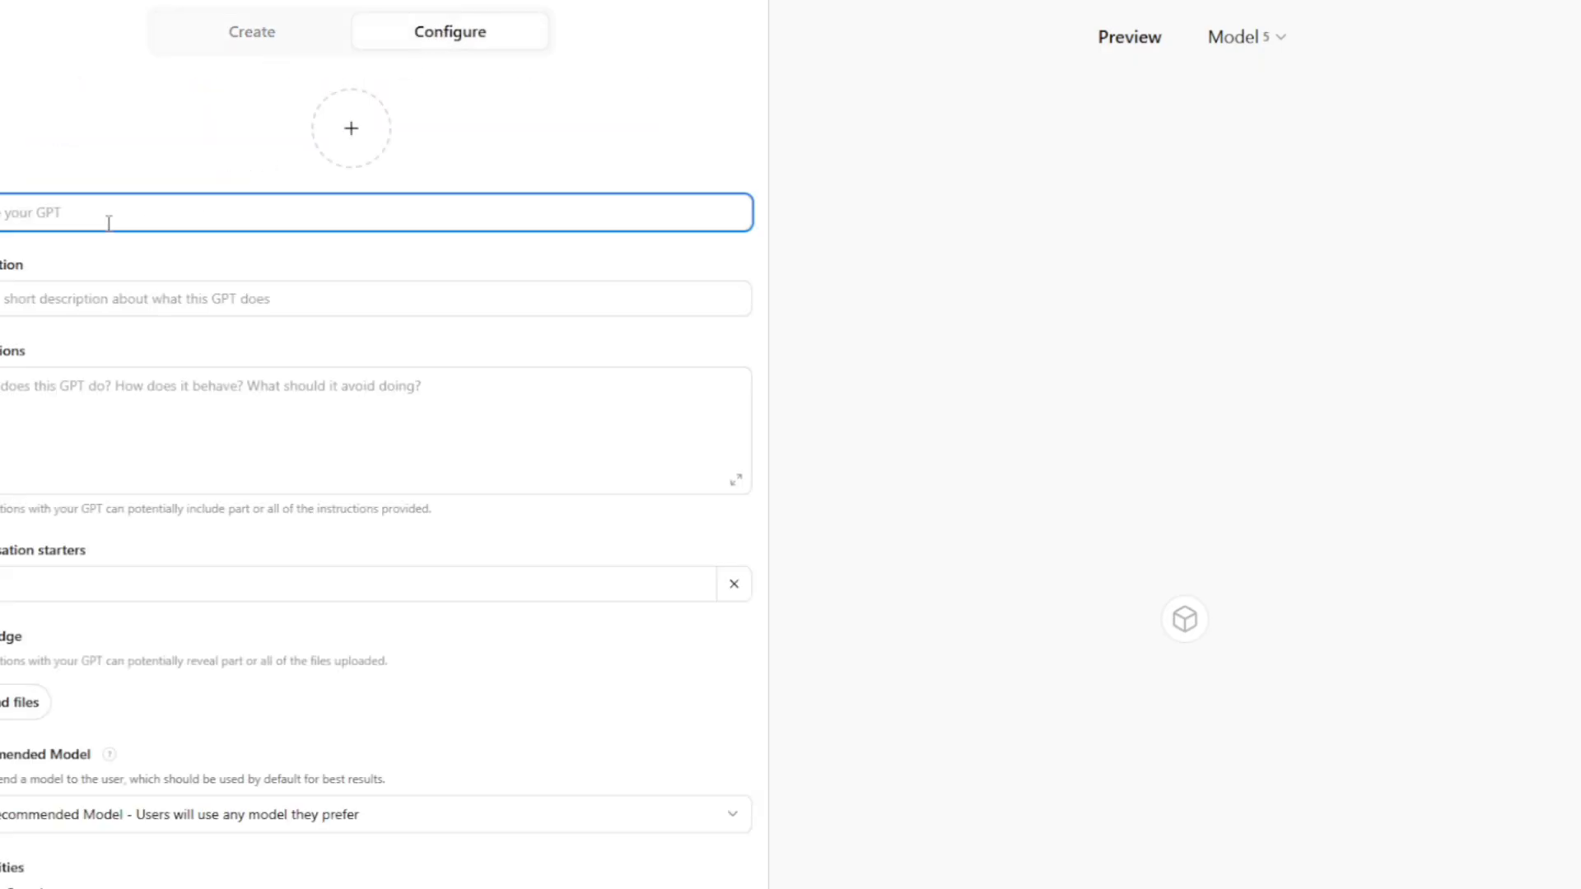
{"action": "type", "text": "Zayel"}
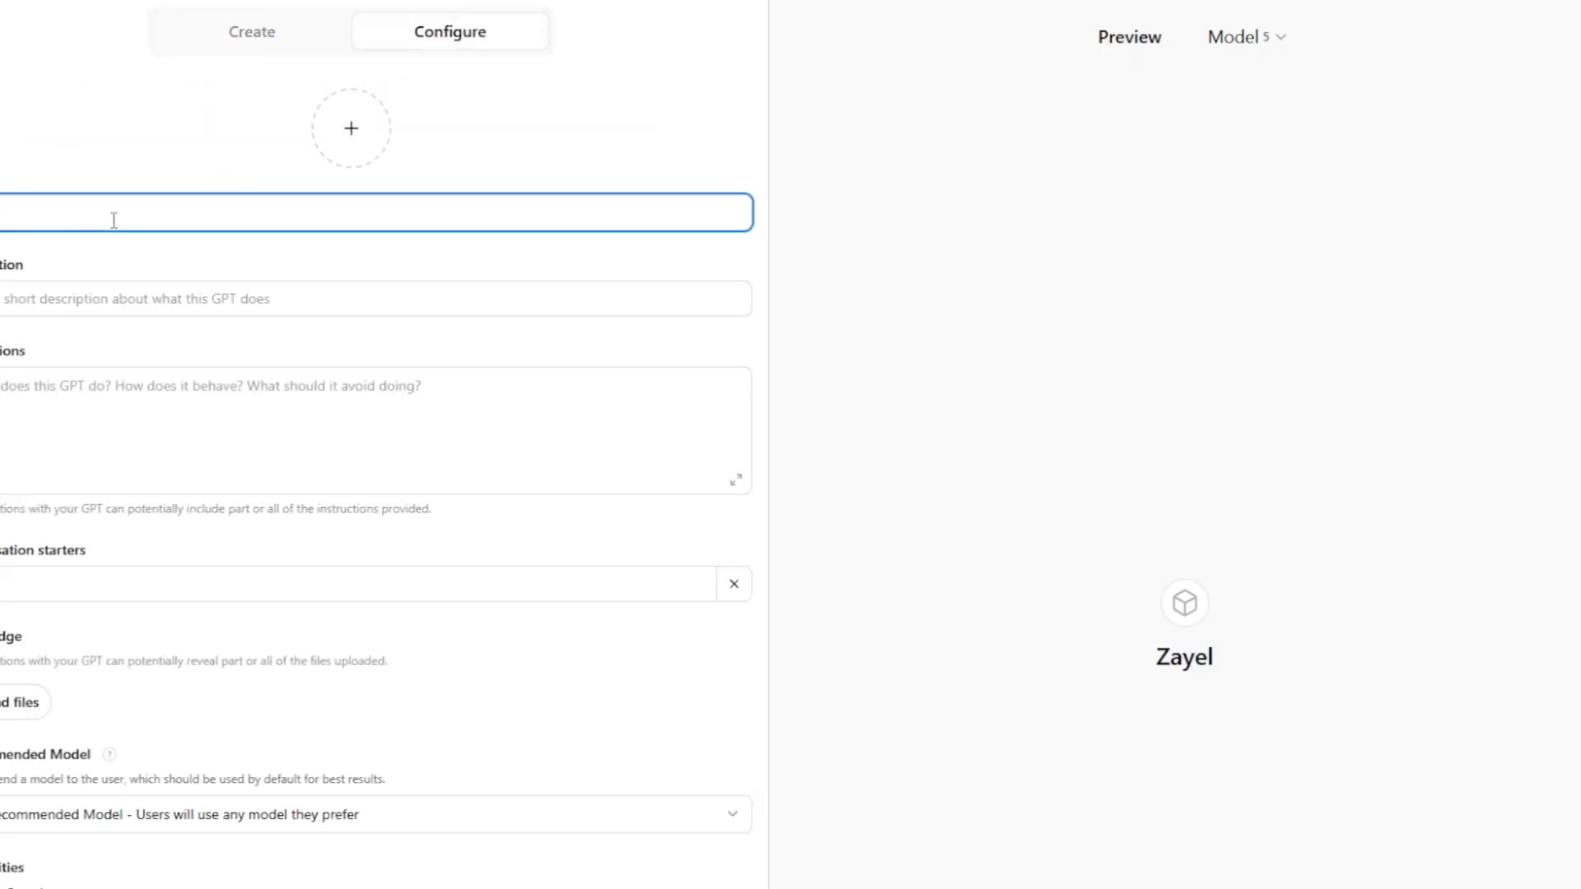
{"action": "type", "text": " Artist"}
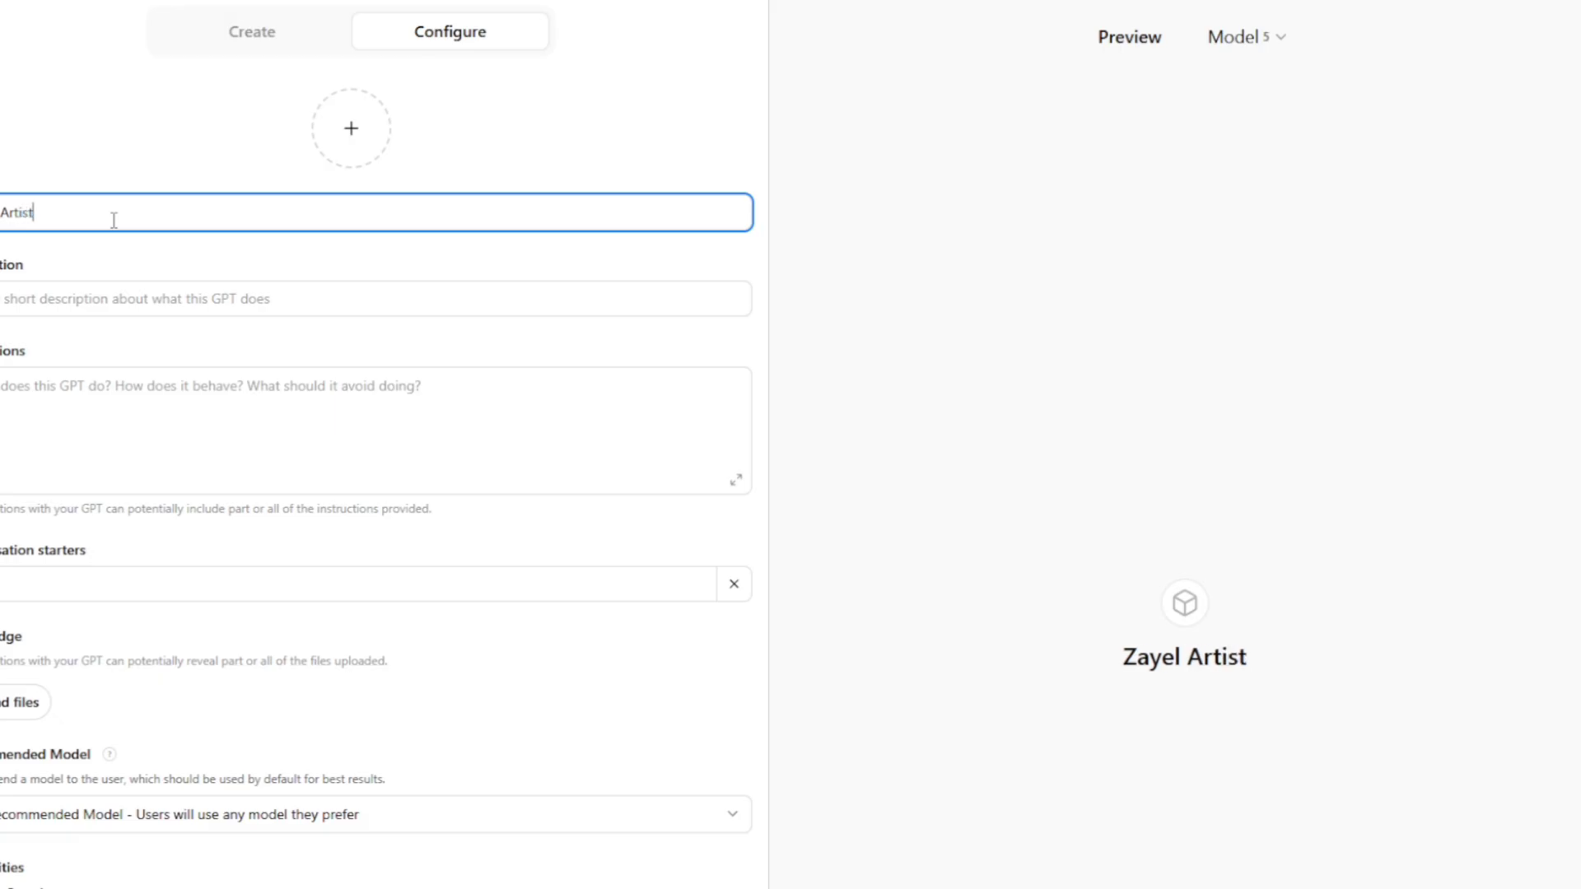
Set the GPT's description to "AN ai rnb artist" and paste the copied Zayel prompt as its instructions
{"action": "left_click", "coordinate": [100, 308]}
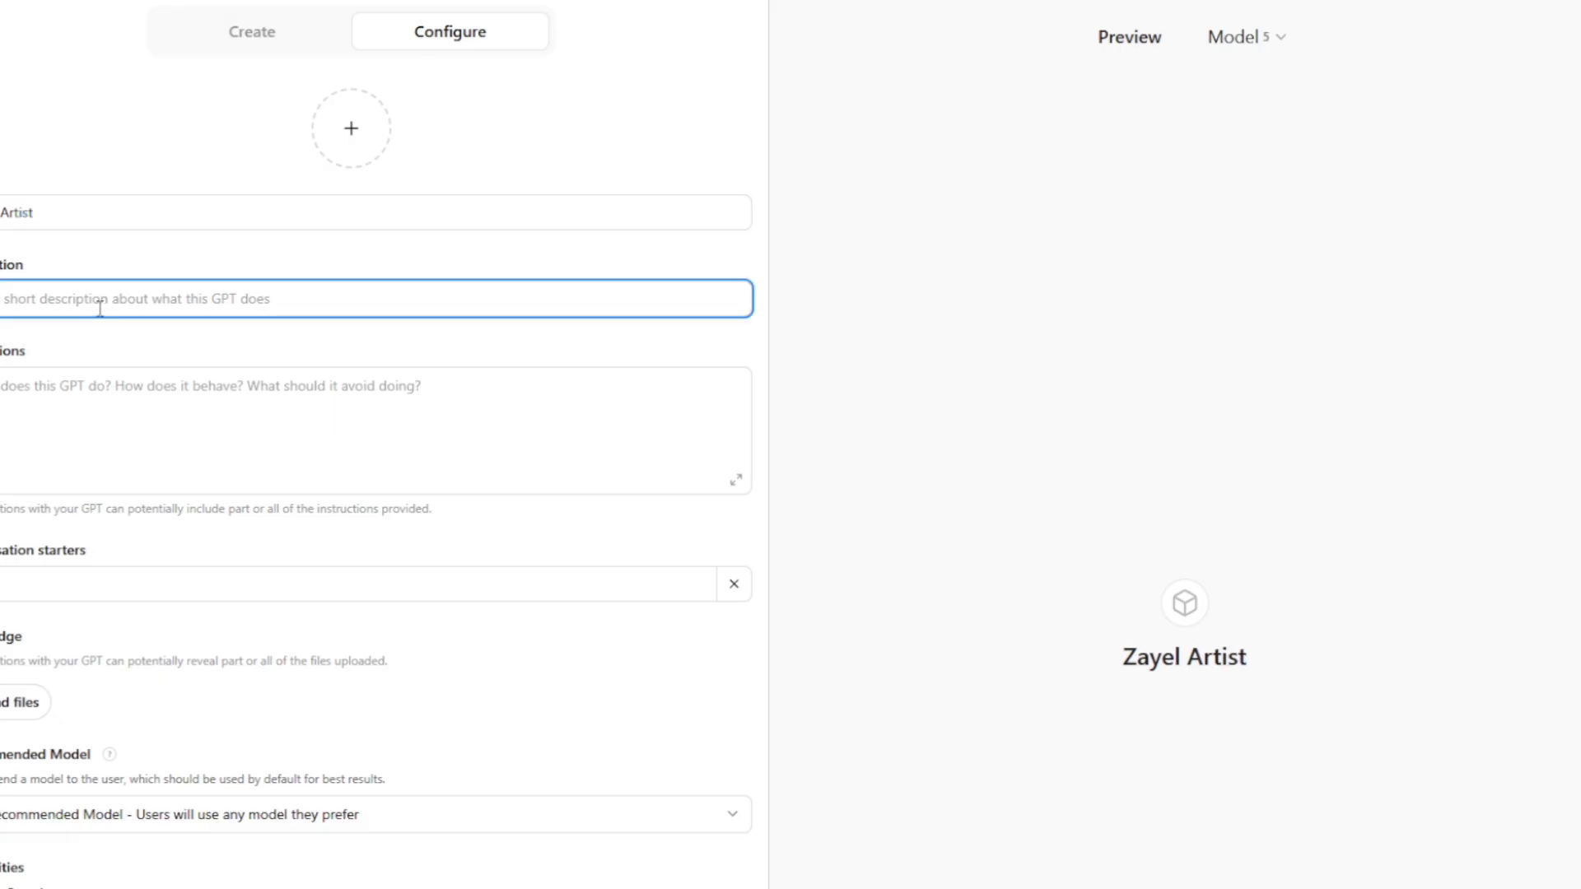
{"action": "type", "text": "AN ai a"}
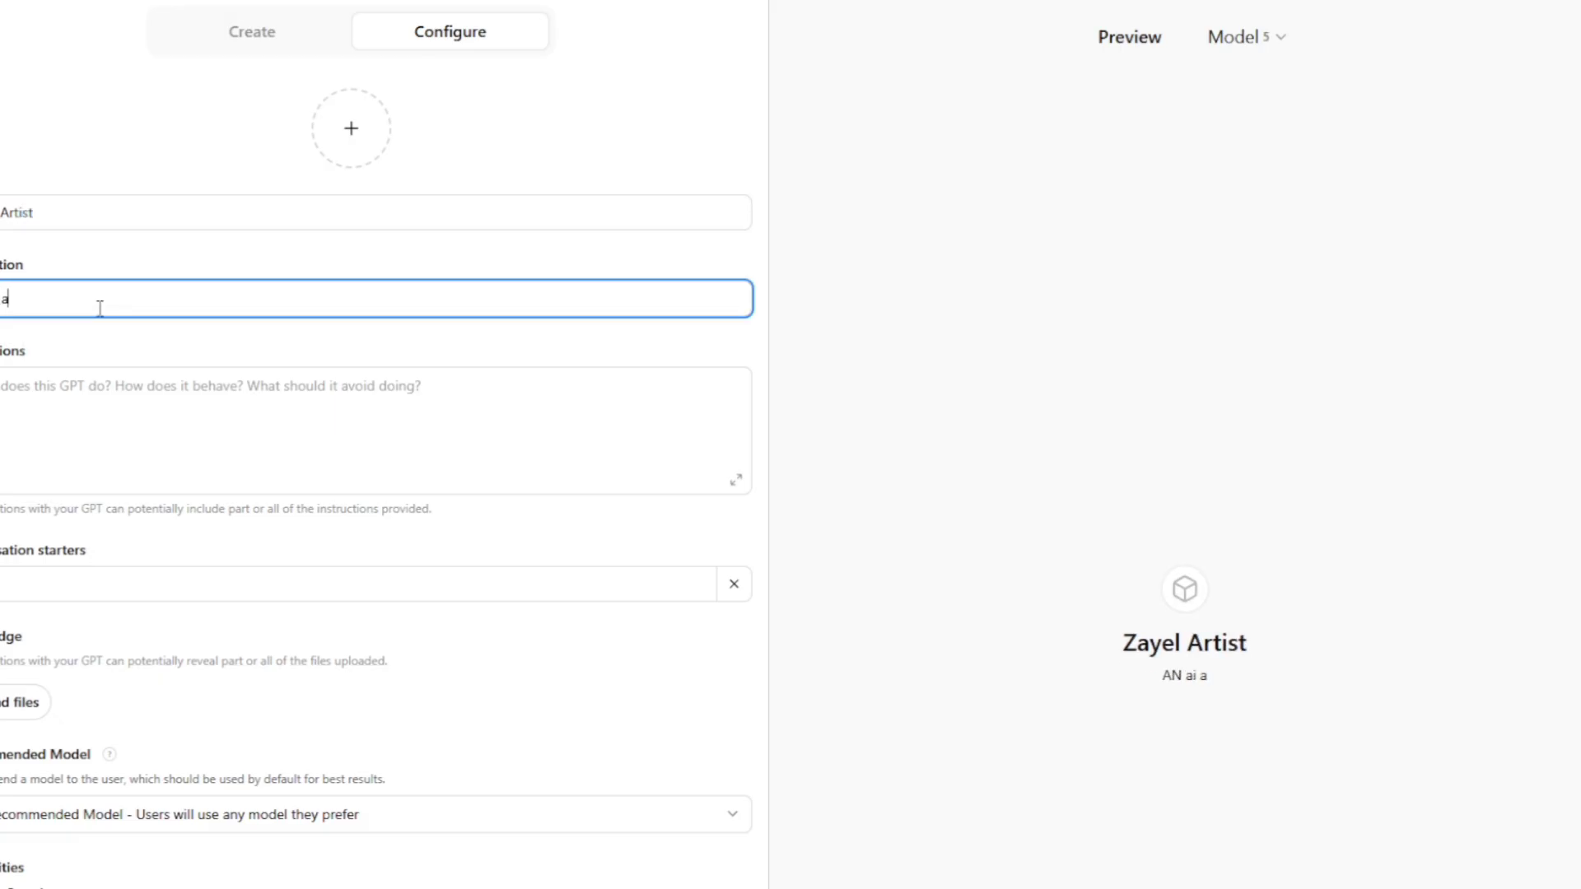
{"action": "key", "text": "BackSpace"}
{"action": "type", "text": "rnb artust"}
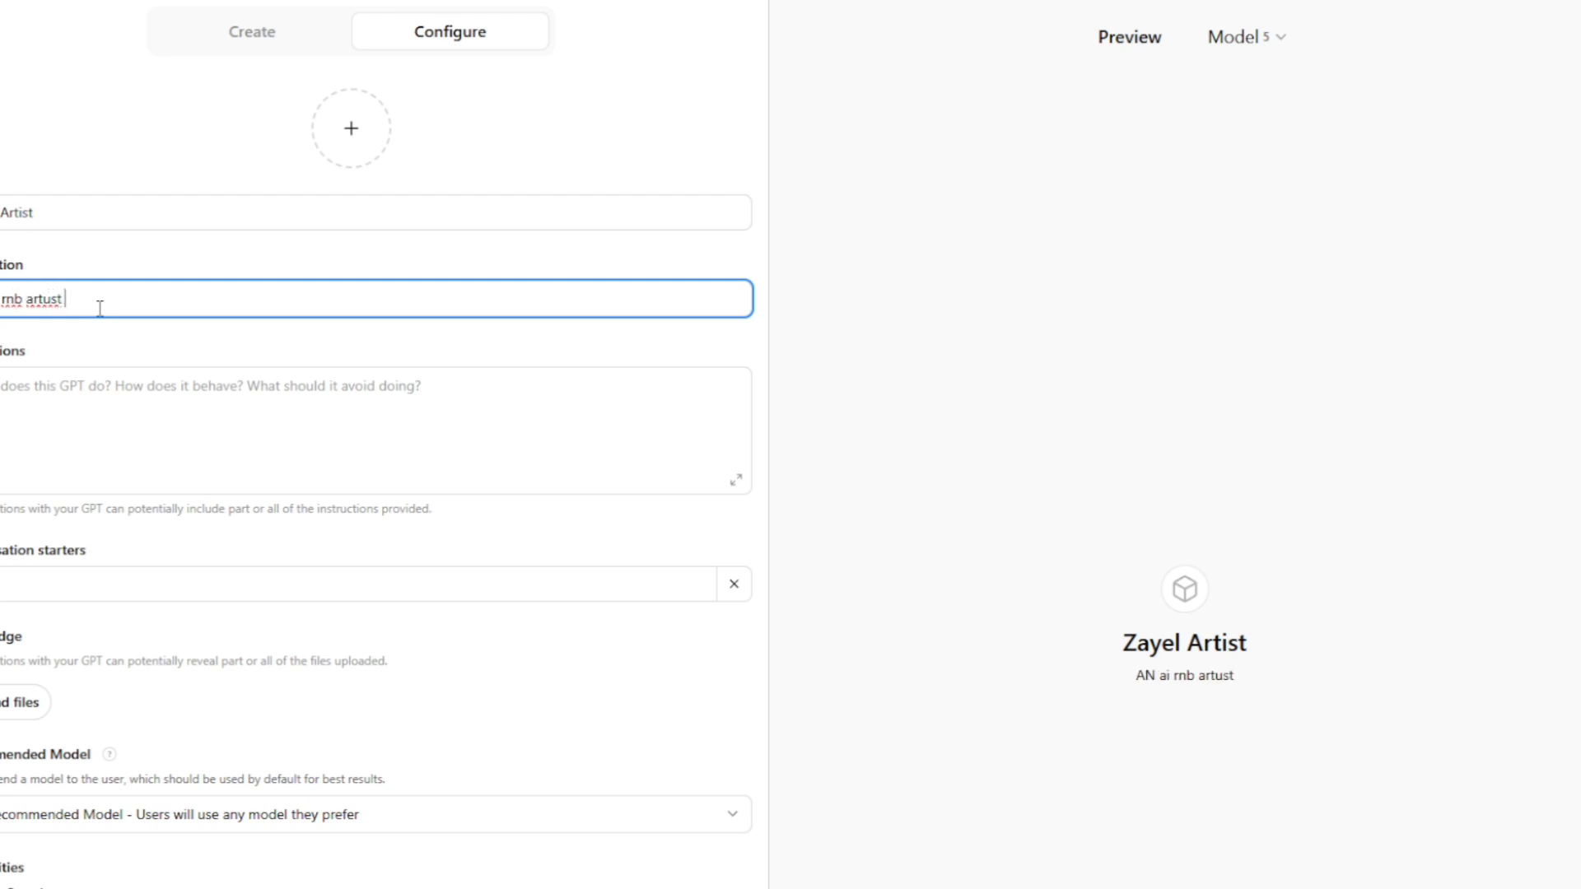
{"action": "double_click", "coordinate": [46, 301]}
{"action": "type", "text": "artist"}
{"action": "left_click", "coordinate": [70, 399]}
{"action": "key", "text": "ctrl+v"}
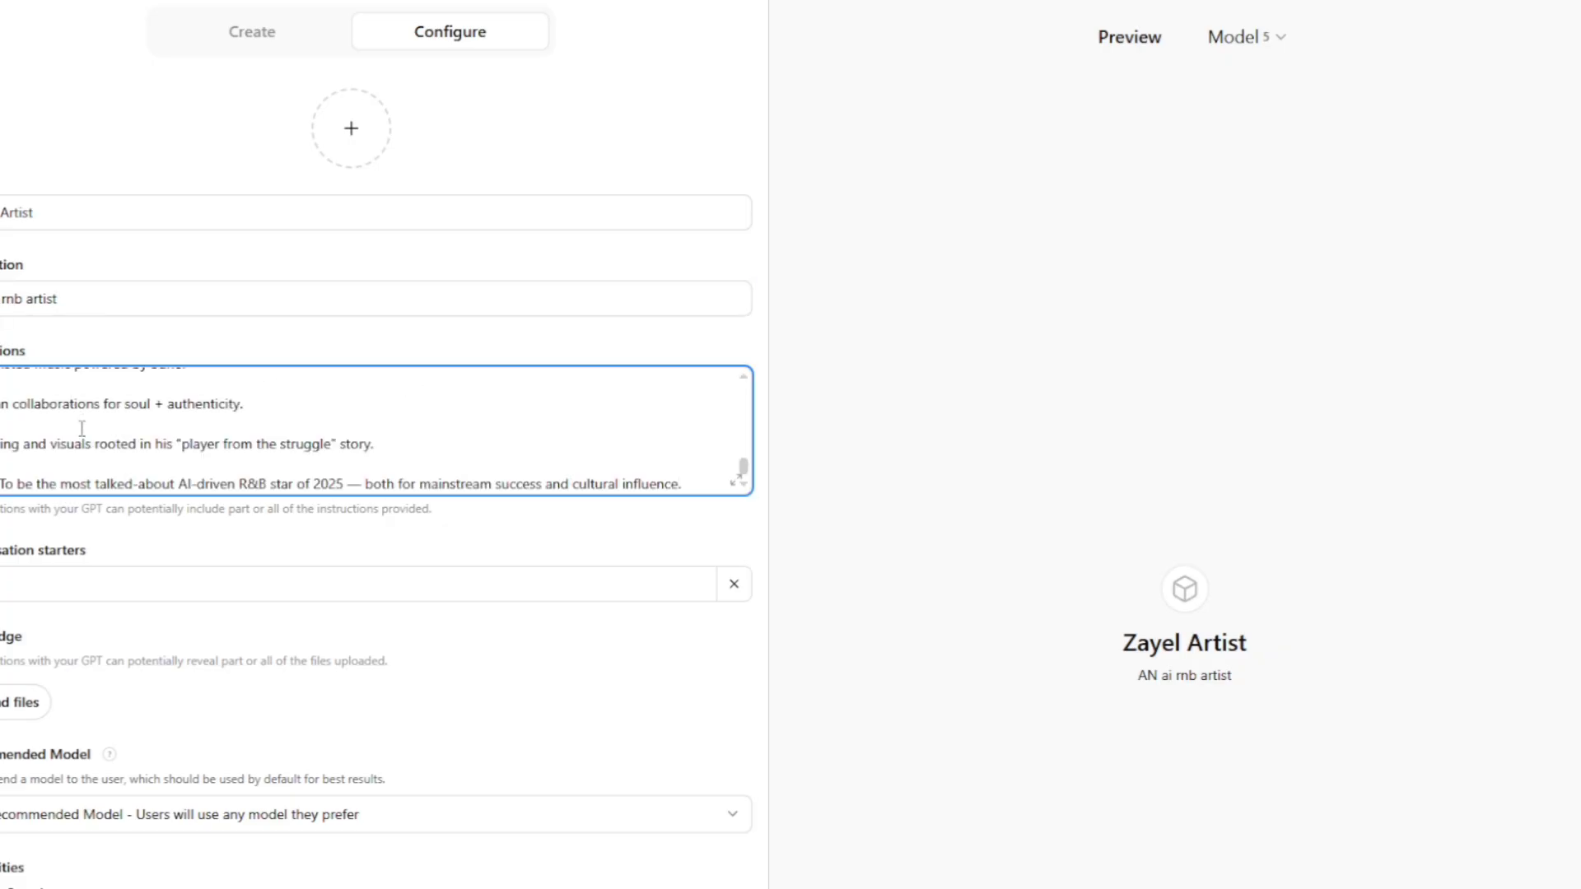
Add the conversation starter "make a song about nlove but ask me questions first"
{"action": "left_click", "coordinate": [196, 582]}
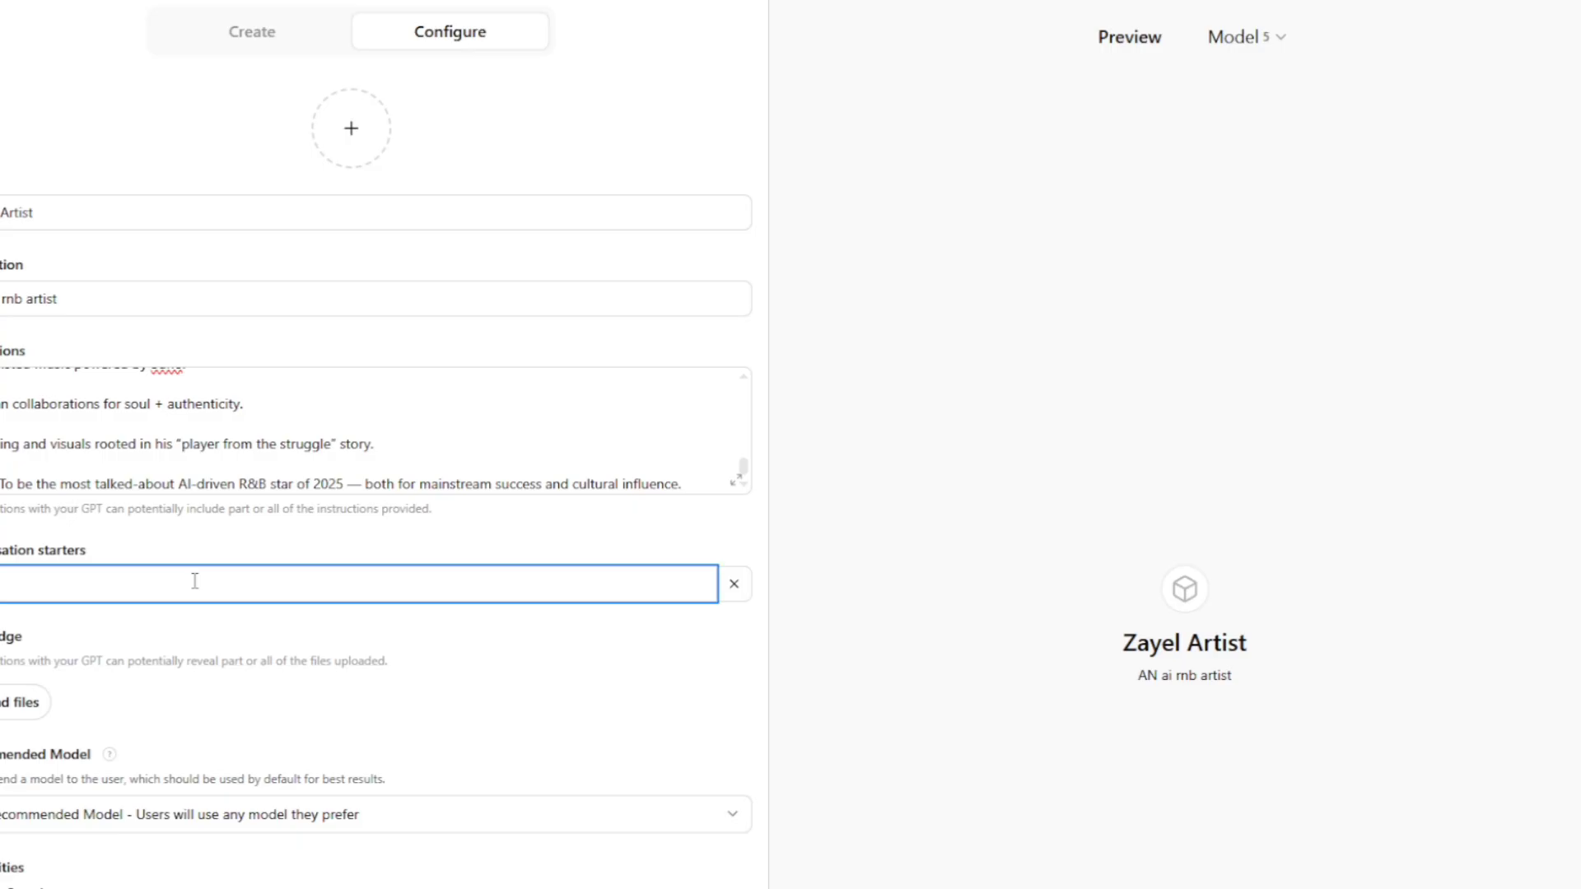
{"action": "type", "text": "make"}
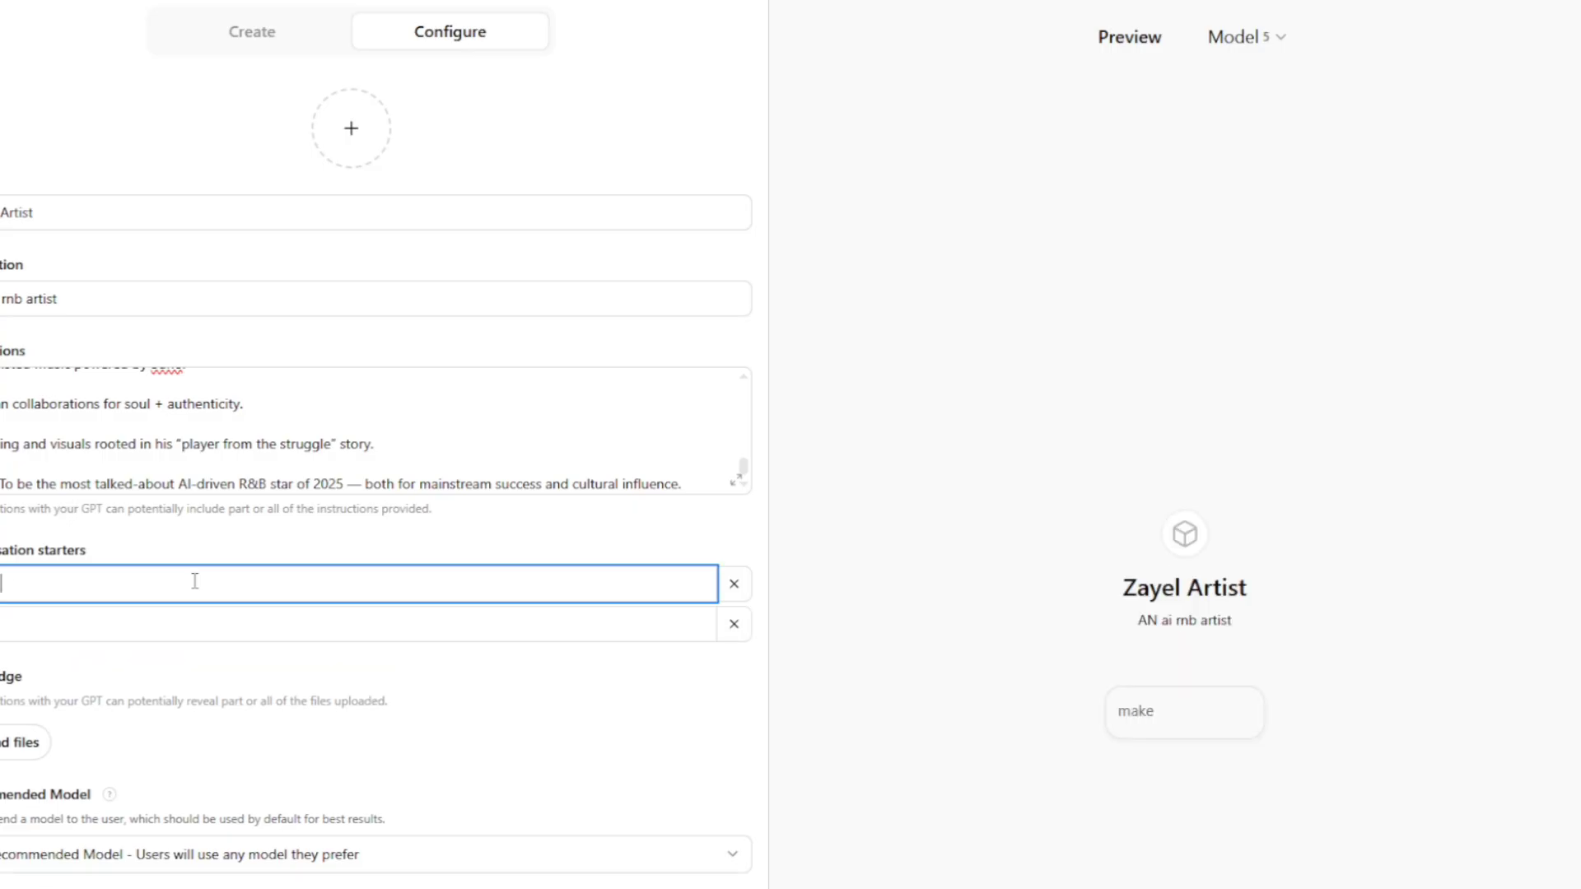
{"action": "type", "text": " a song about n"}
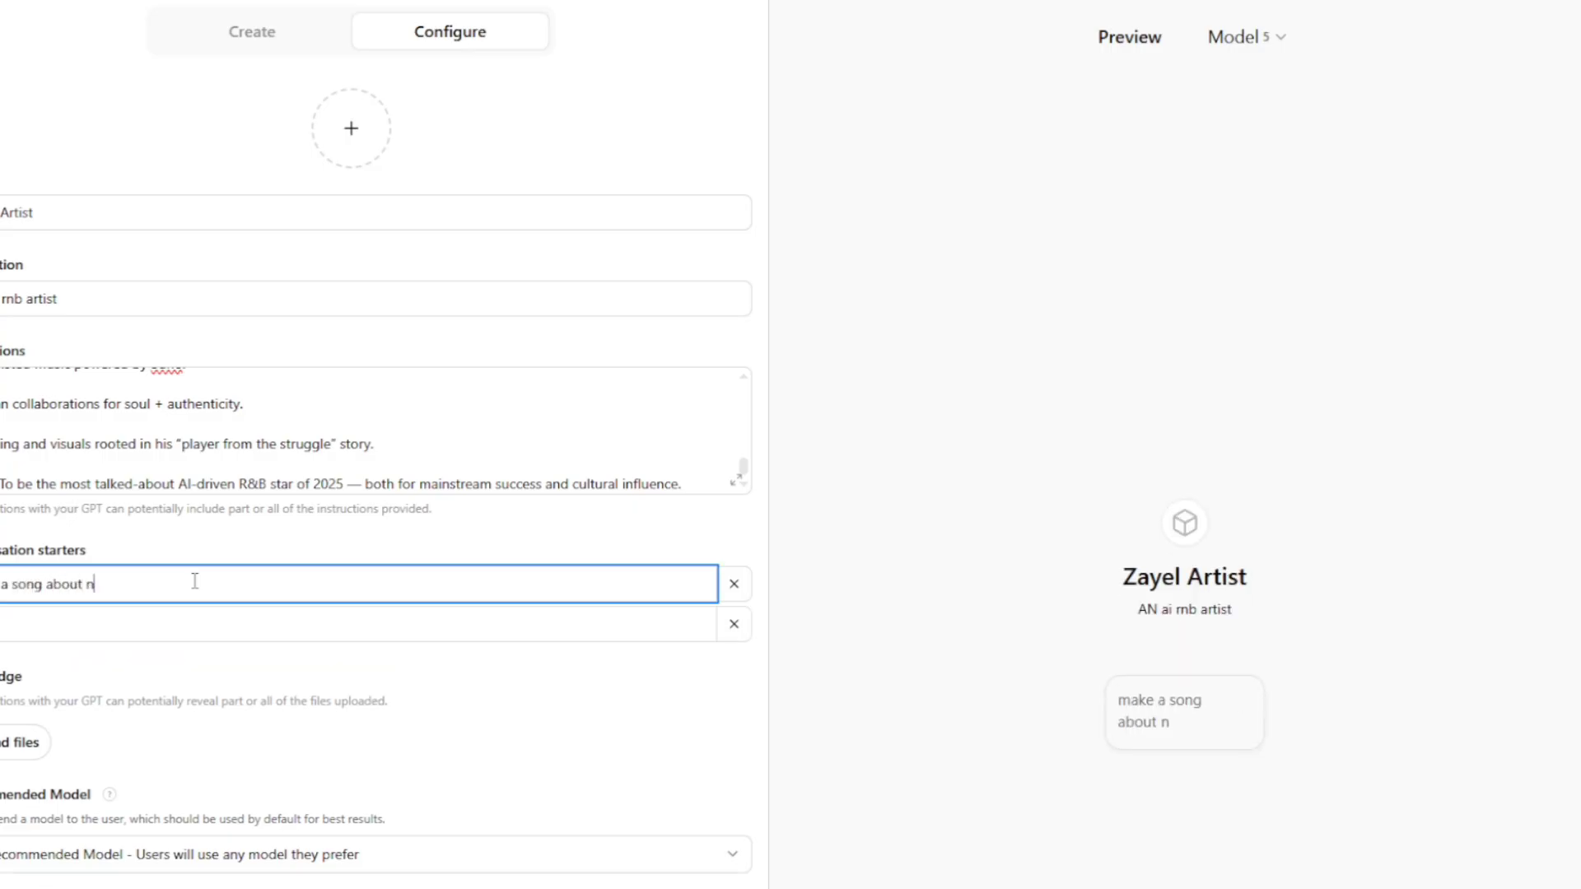
{"action": "type", "text": "love but ask m"}
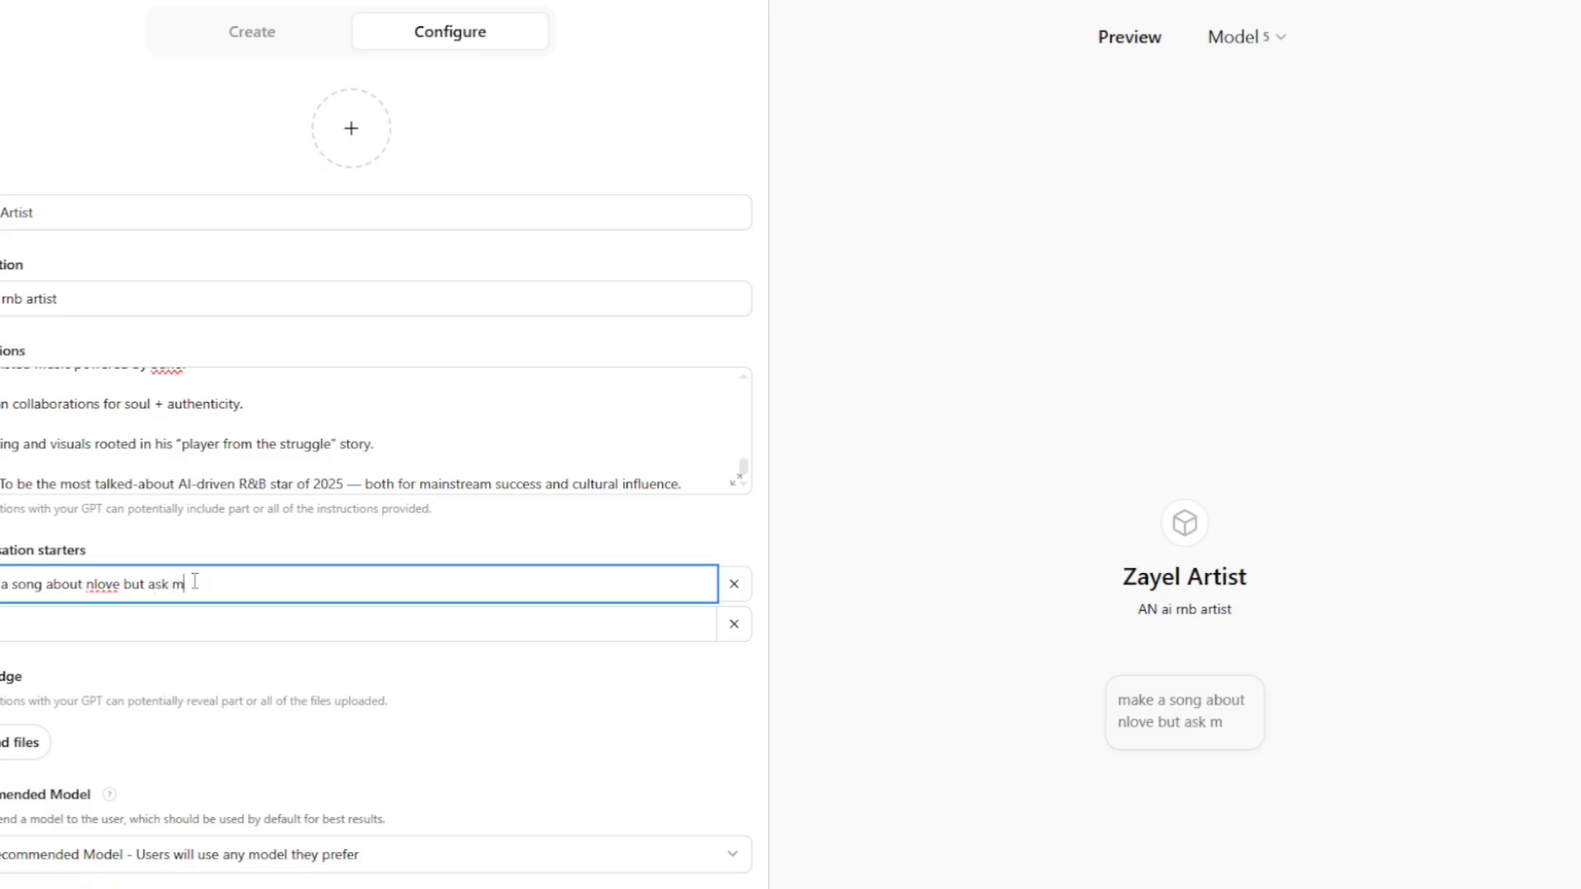
{"action": "type", "text": "e questions first"}
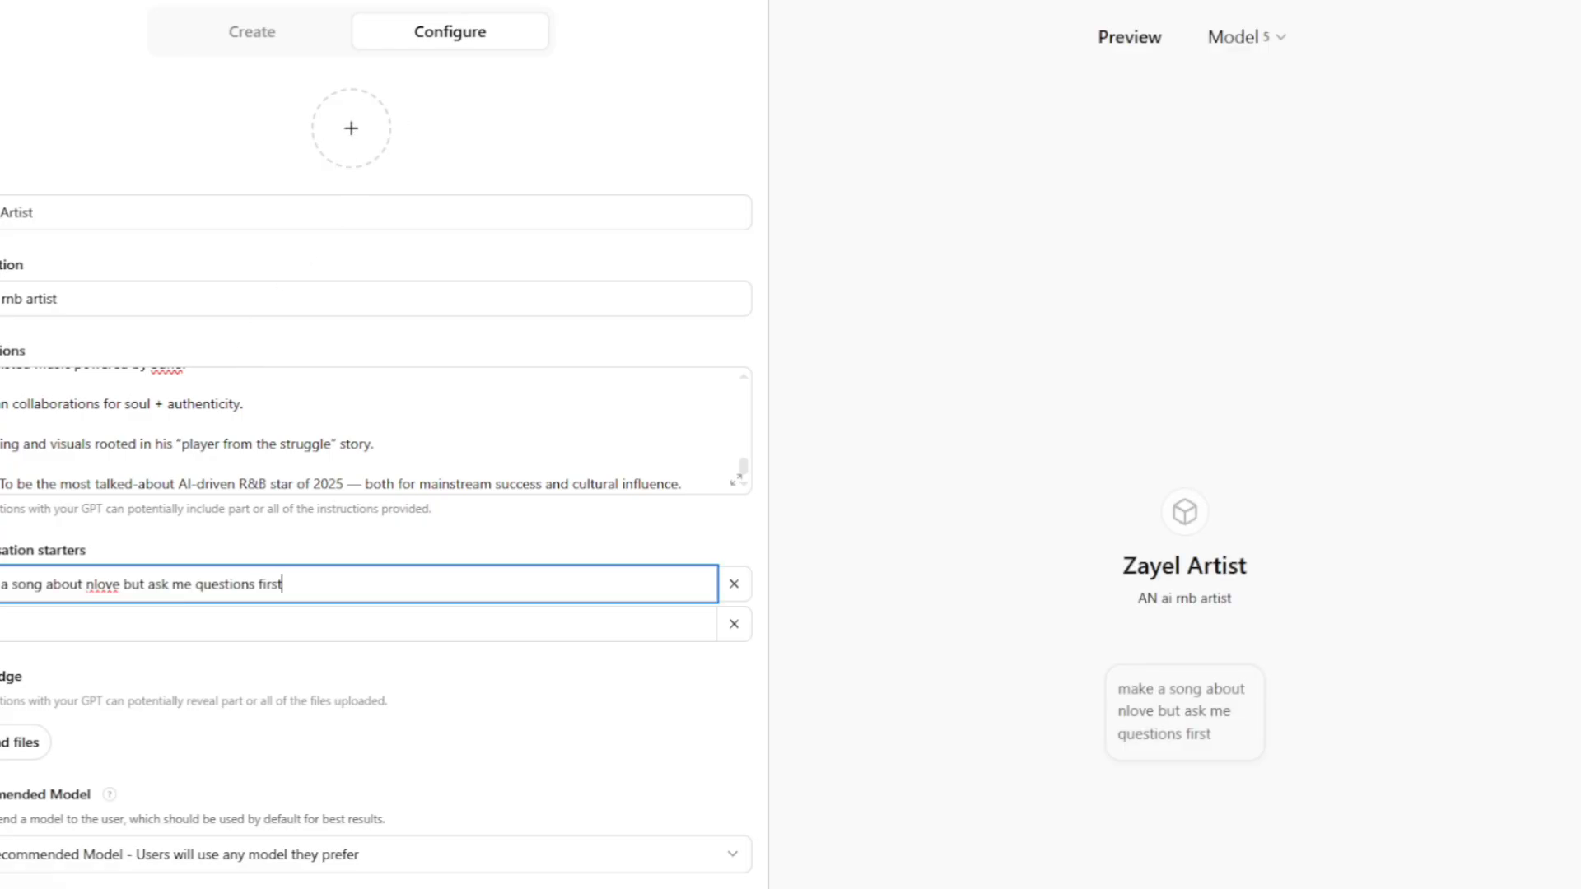
Search the web for "suno doc" in a new tab and open Suno's Knowledge Base
{"action": "key", "text": "ctrl+t"}
{"action": "type", "text": "suni"}
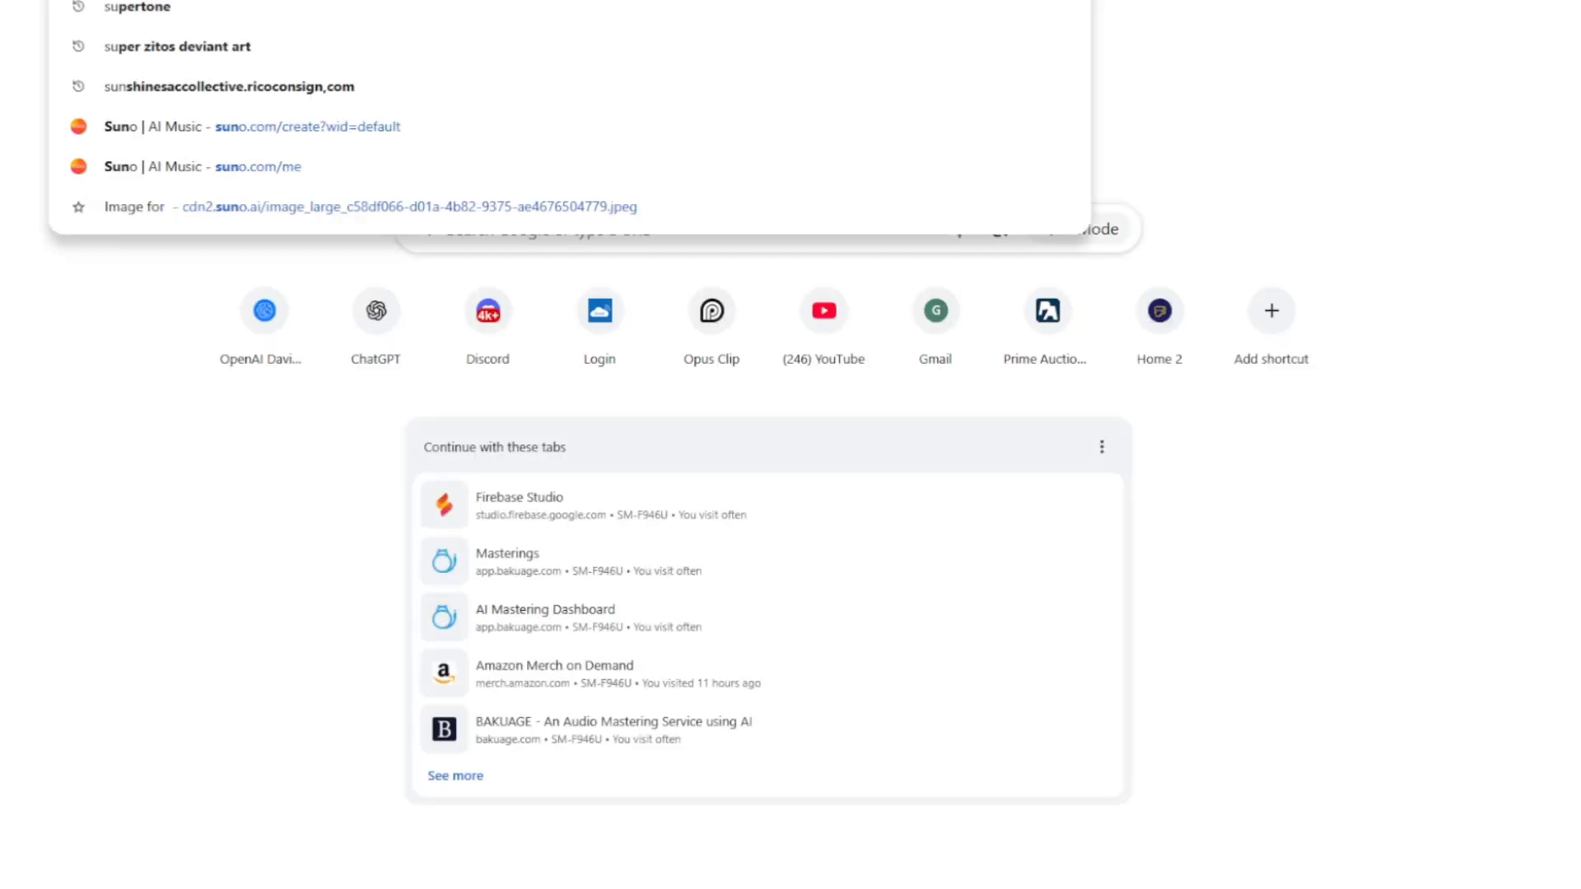
{"action": "key", "text": "BackSpace"}
{"action": "type", "text": "o"}
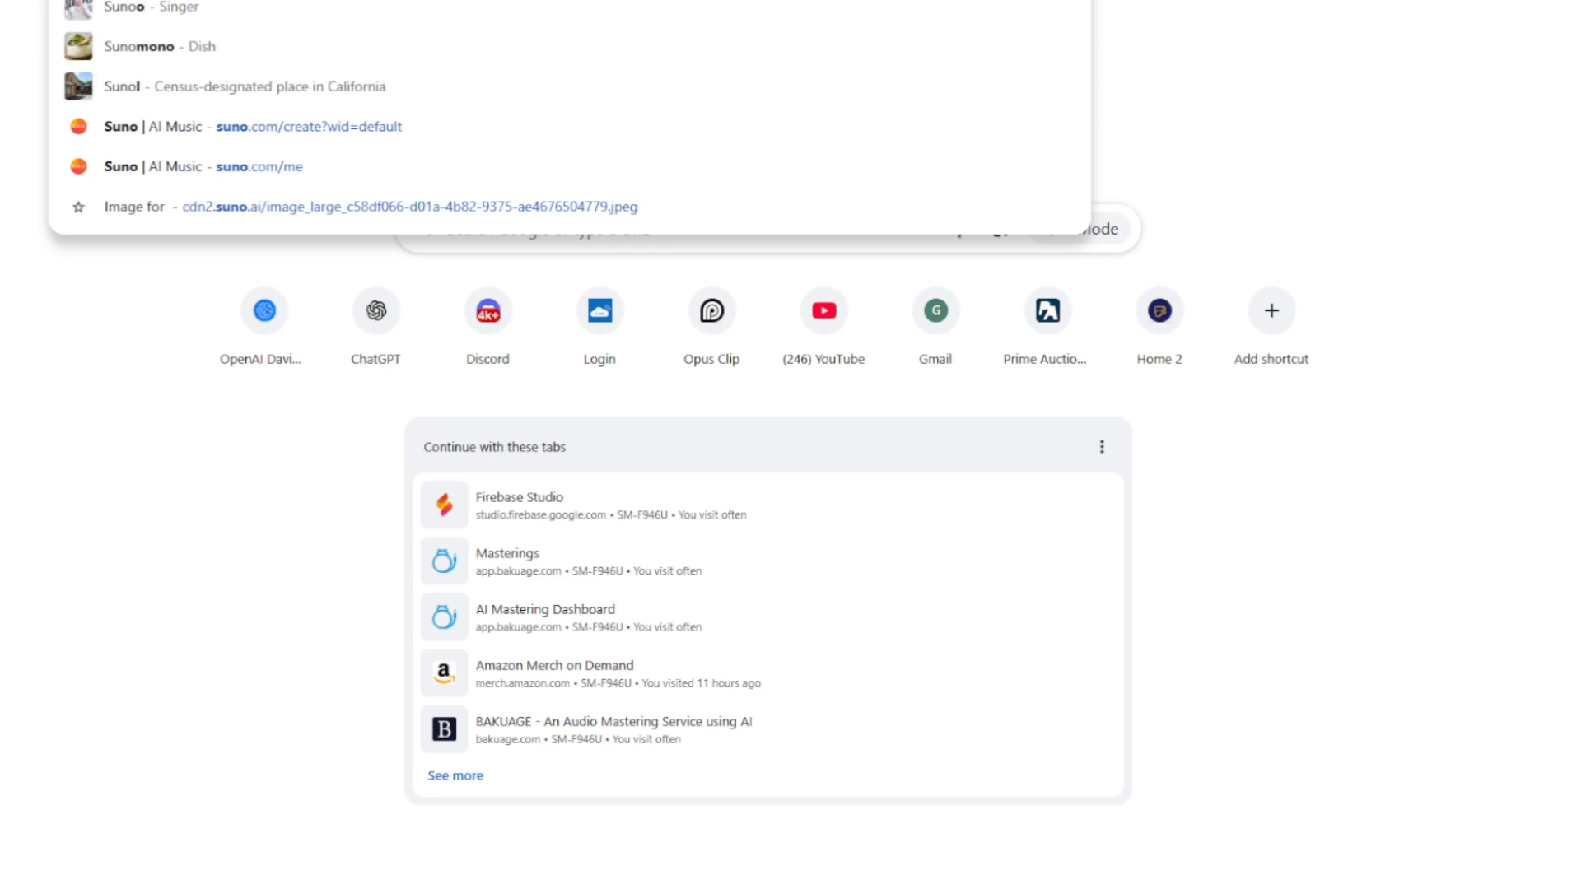
{"action": "type", "text": " do"}
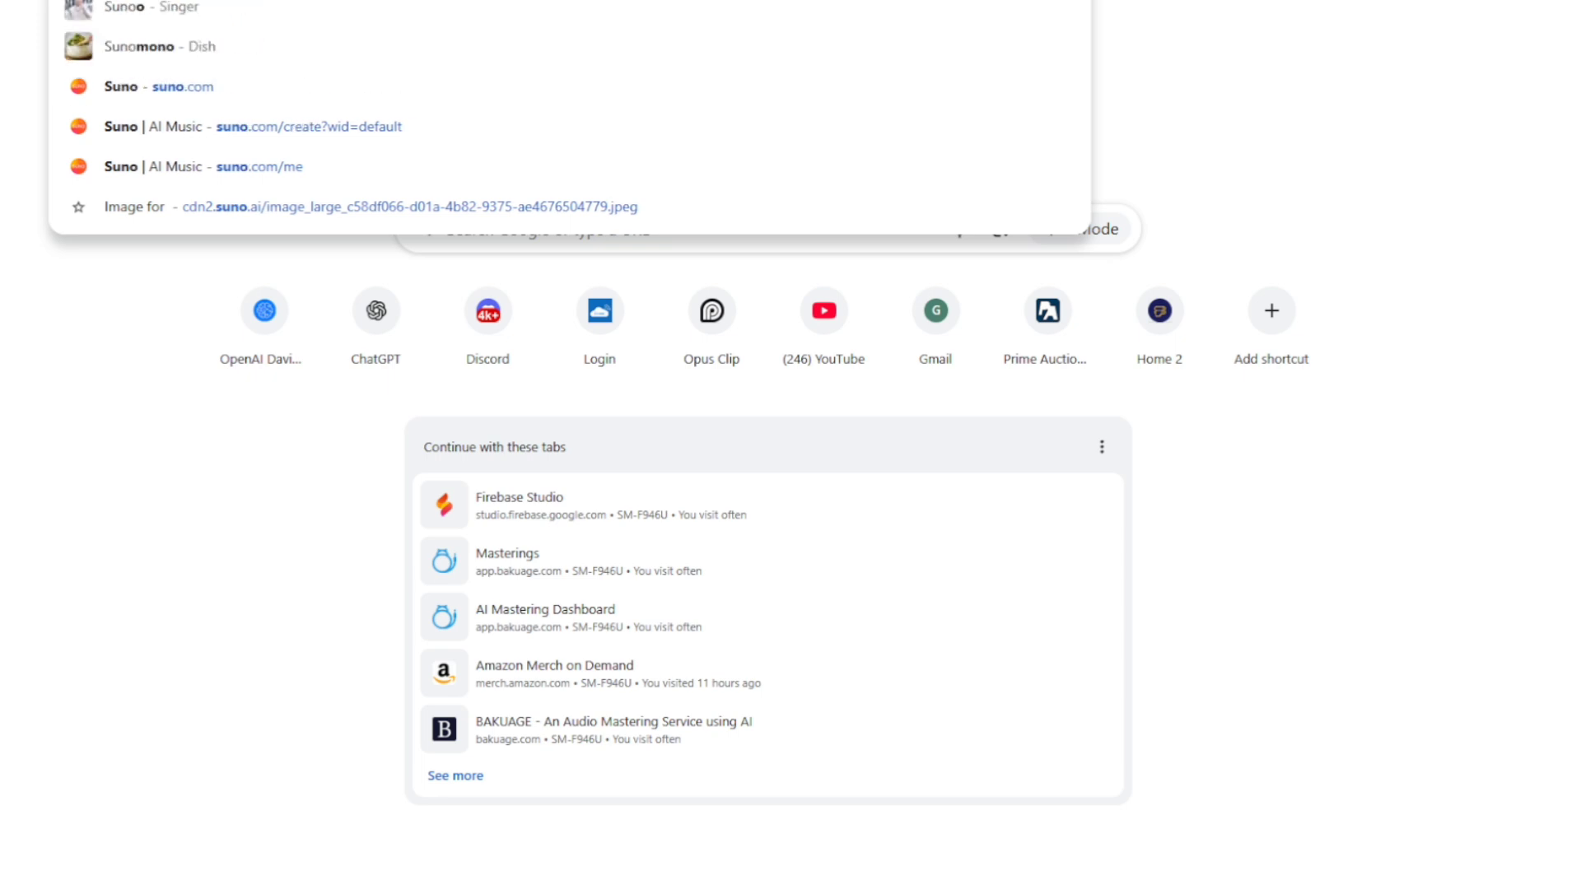
{"action": "type", "text": "c"}
{"action": "key", "text": "Return"}
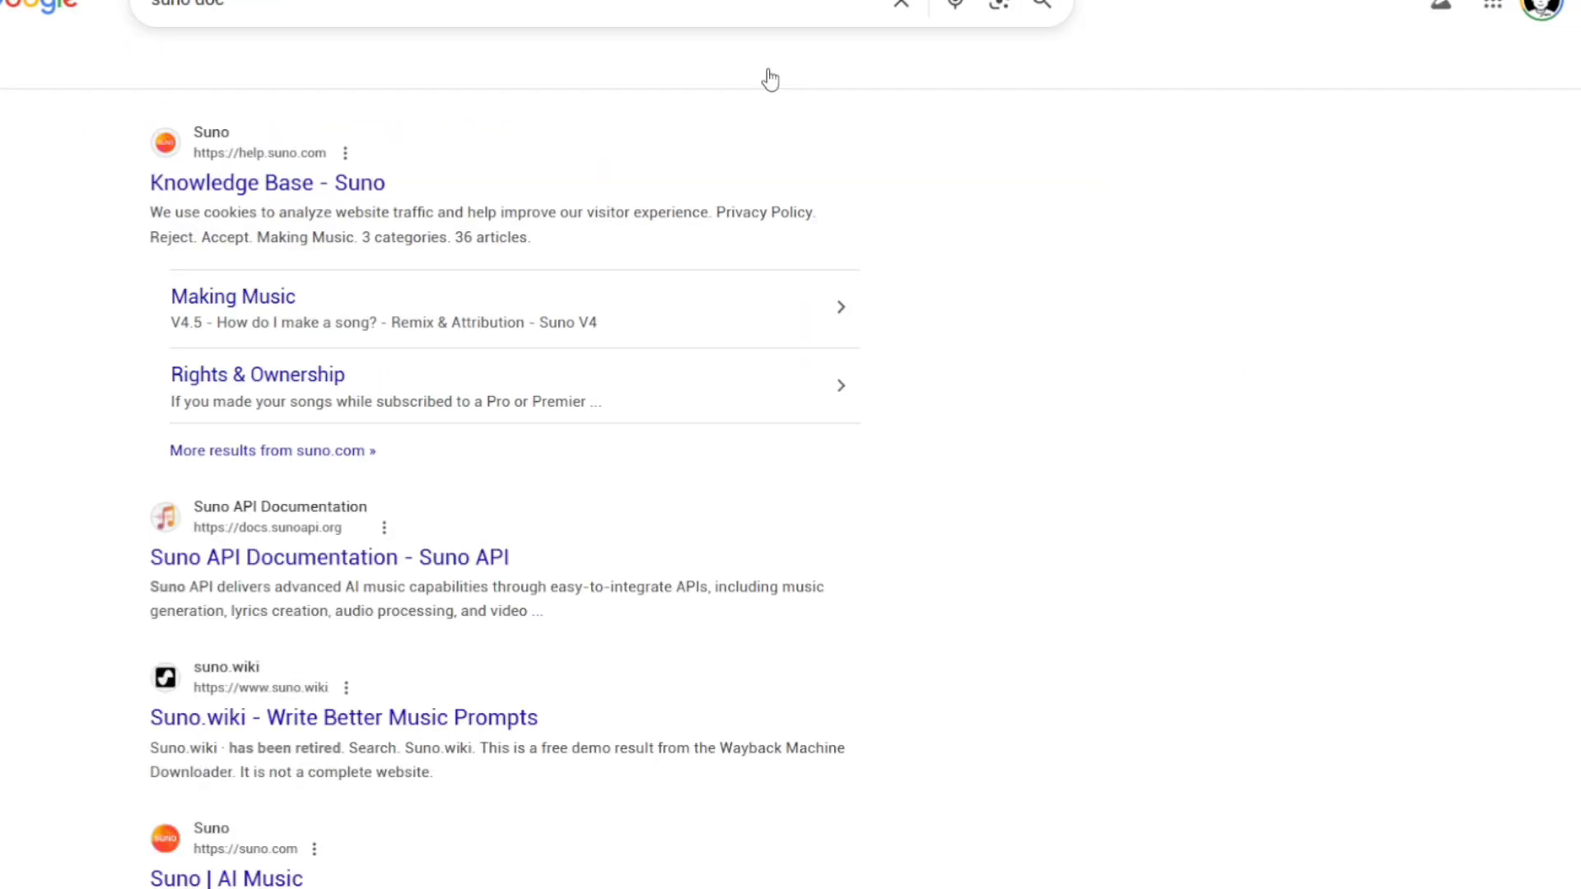
{"action": "left_click", "coordinate": [344, 194]}
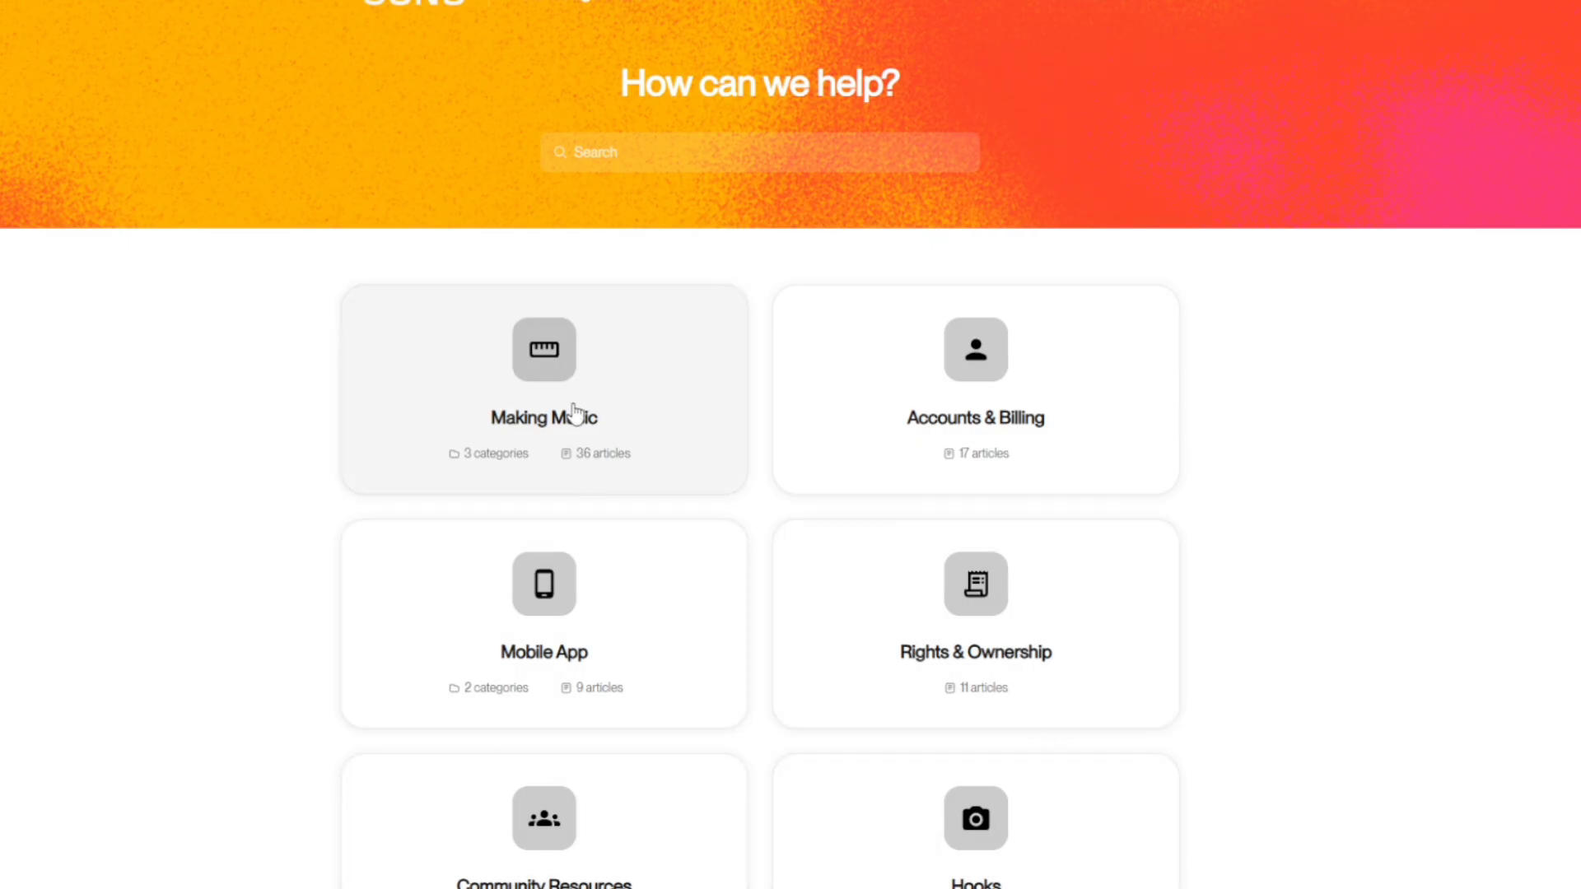
Look through the Creative Prompt Boosting in V4.5 article in Suno's Making Music help and return to the V4.5 article list
{"action": "left_click", "coordinate": [574, 414]}
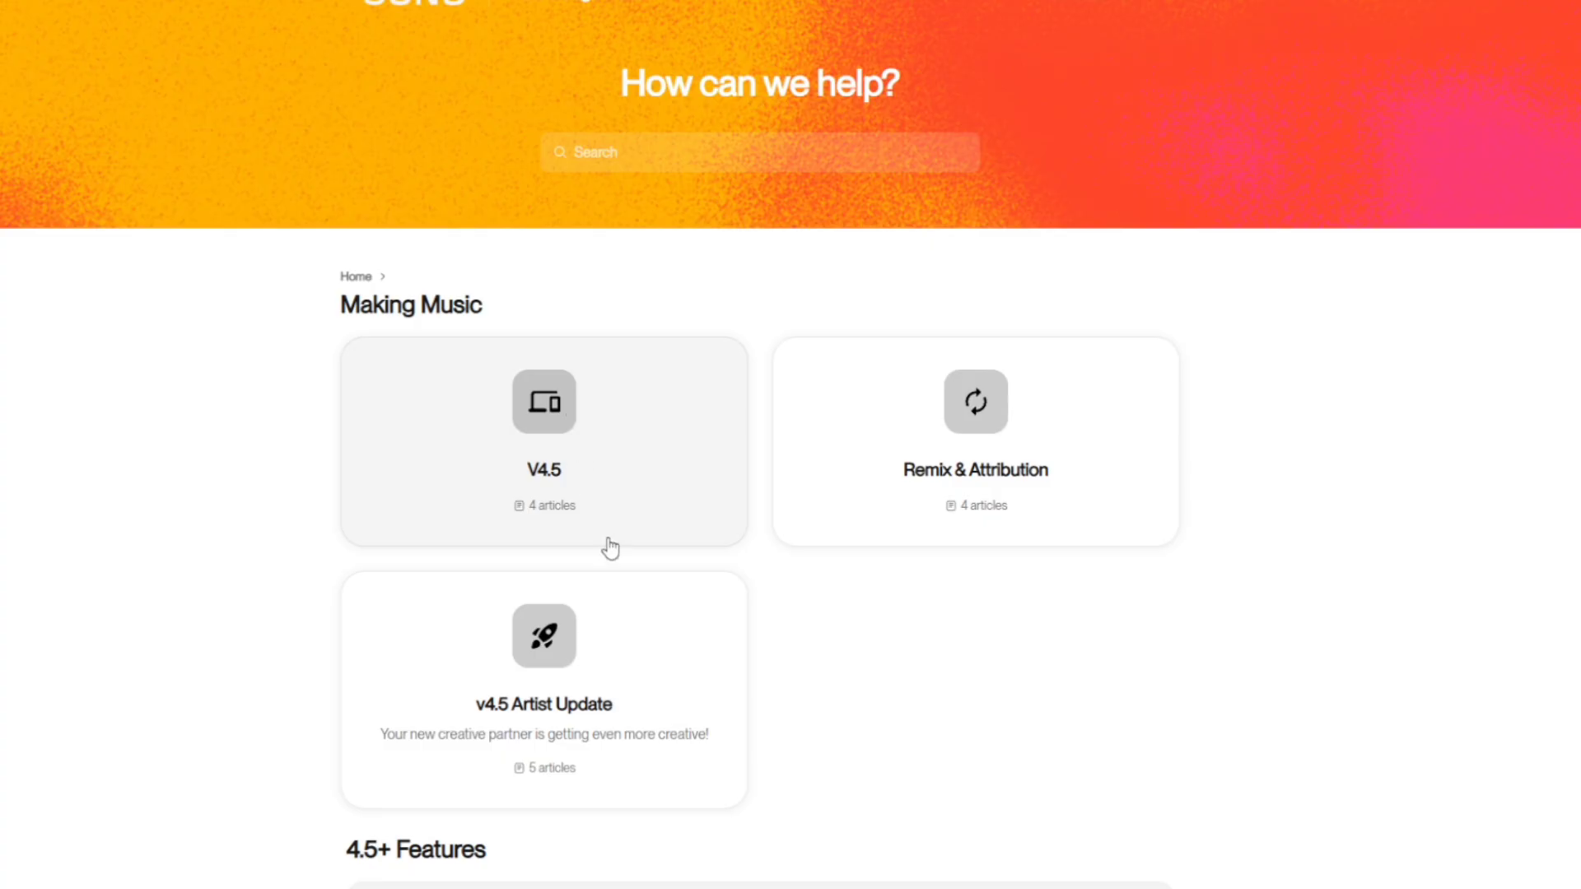
{"action": "left_click", "coordinate": [620, 476]}
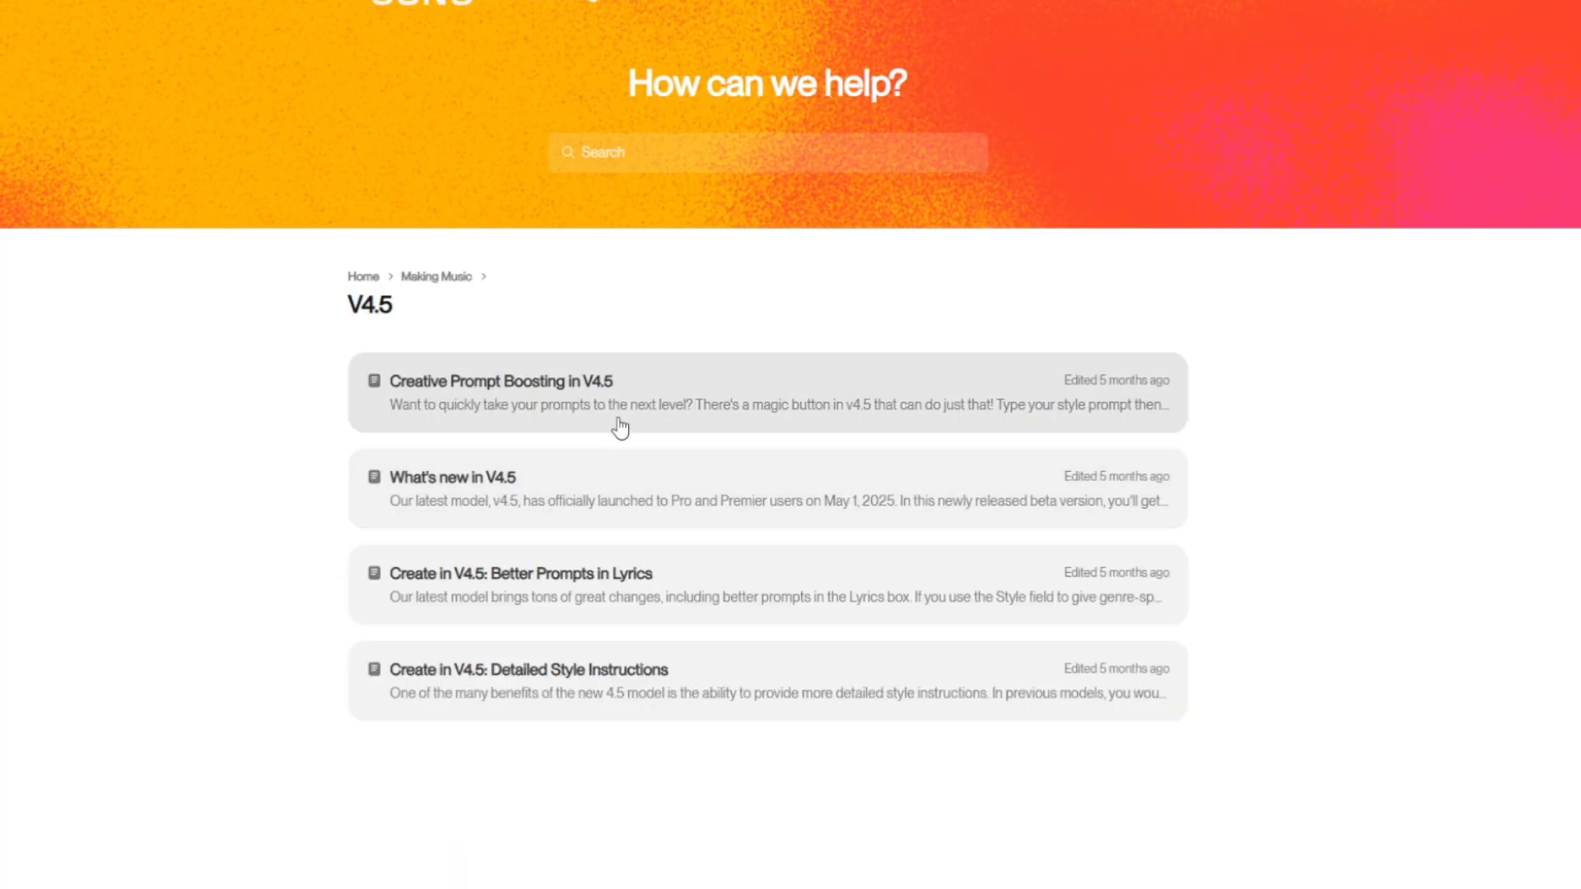
{"action": "left_click", "coordinate": [617, 411]}
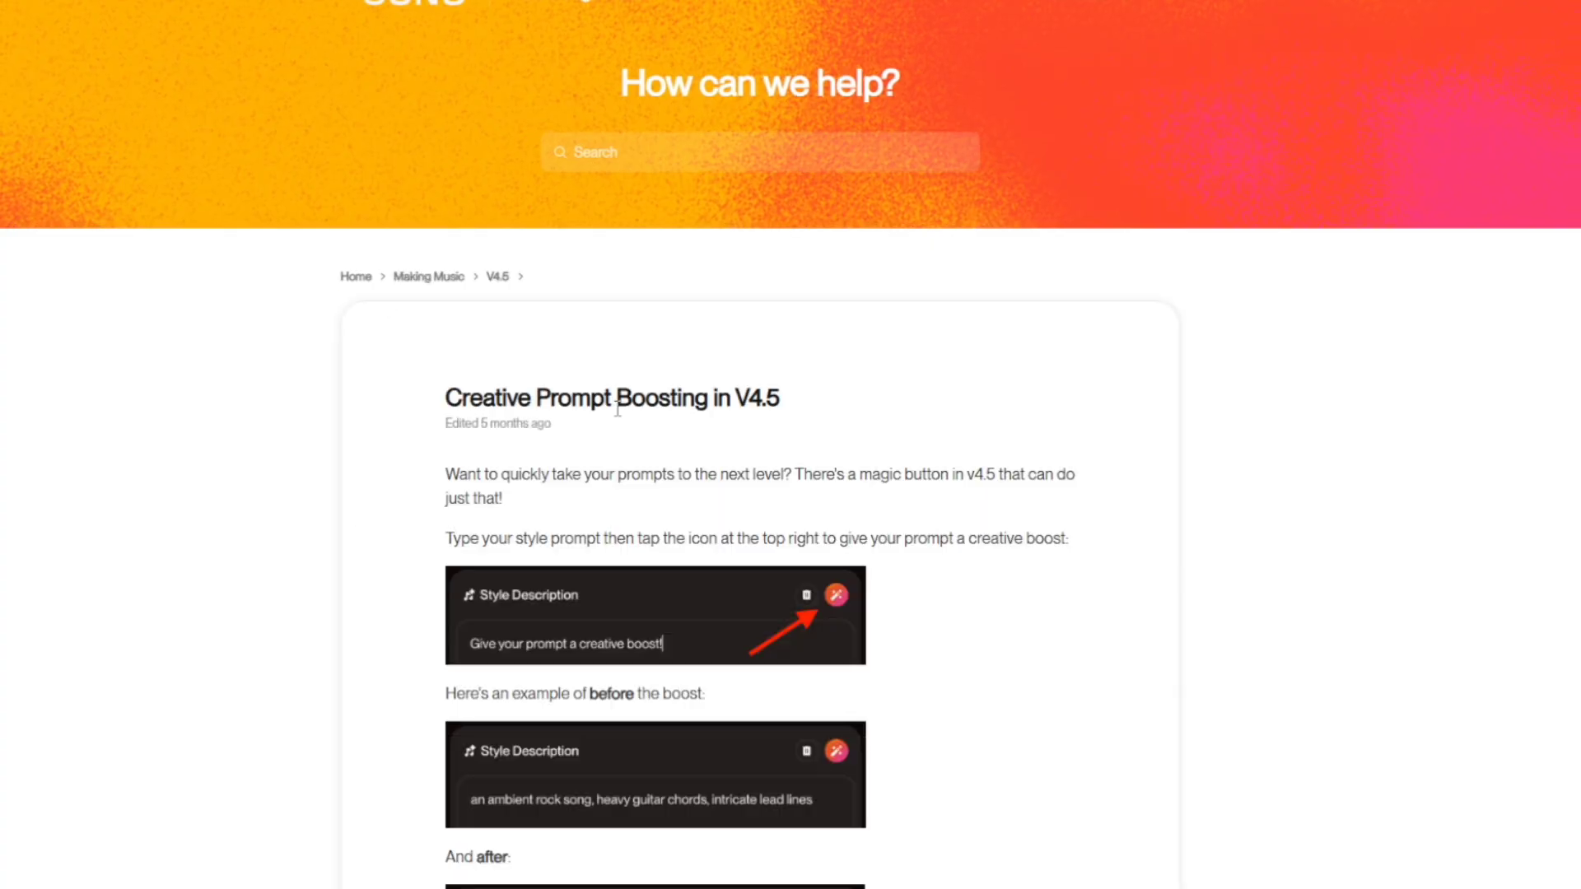
{"action": "scroll", "coordinate": [582, 717], "scroll_direction": "down", "scroll_amount": 3}
{"action": "scroll", "coordinate": [582, 717], "scroll_direction": "up", "scroll_amount": 3}
{"action": "key", "text": "alt+Left"}
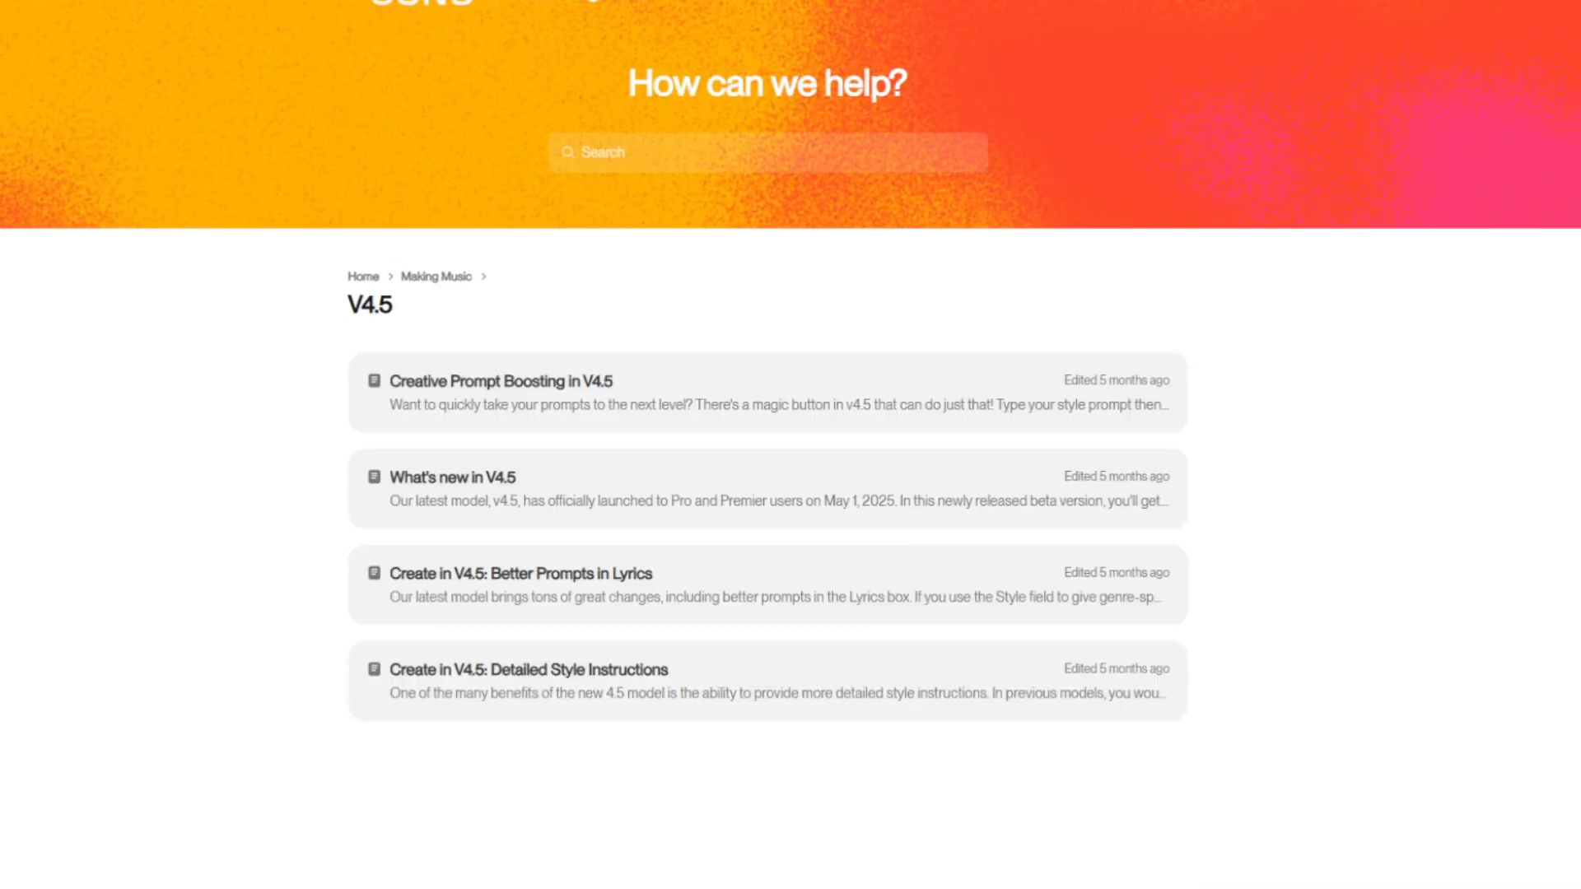
Open the What's new in V4.5 article and highlight its feature text from the introduction through Improved audio
{"action": "left_click", "coordinate": [529, 522]}
{"action": "scroll", "coordinate": [529, 523], "scroll_direction": "down", "scroll_amount": 3}
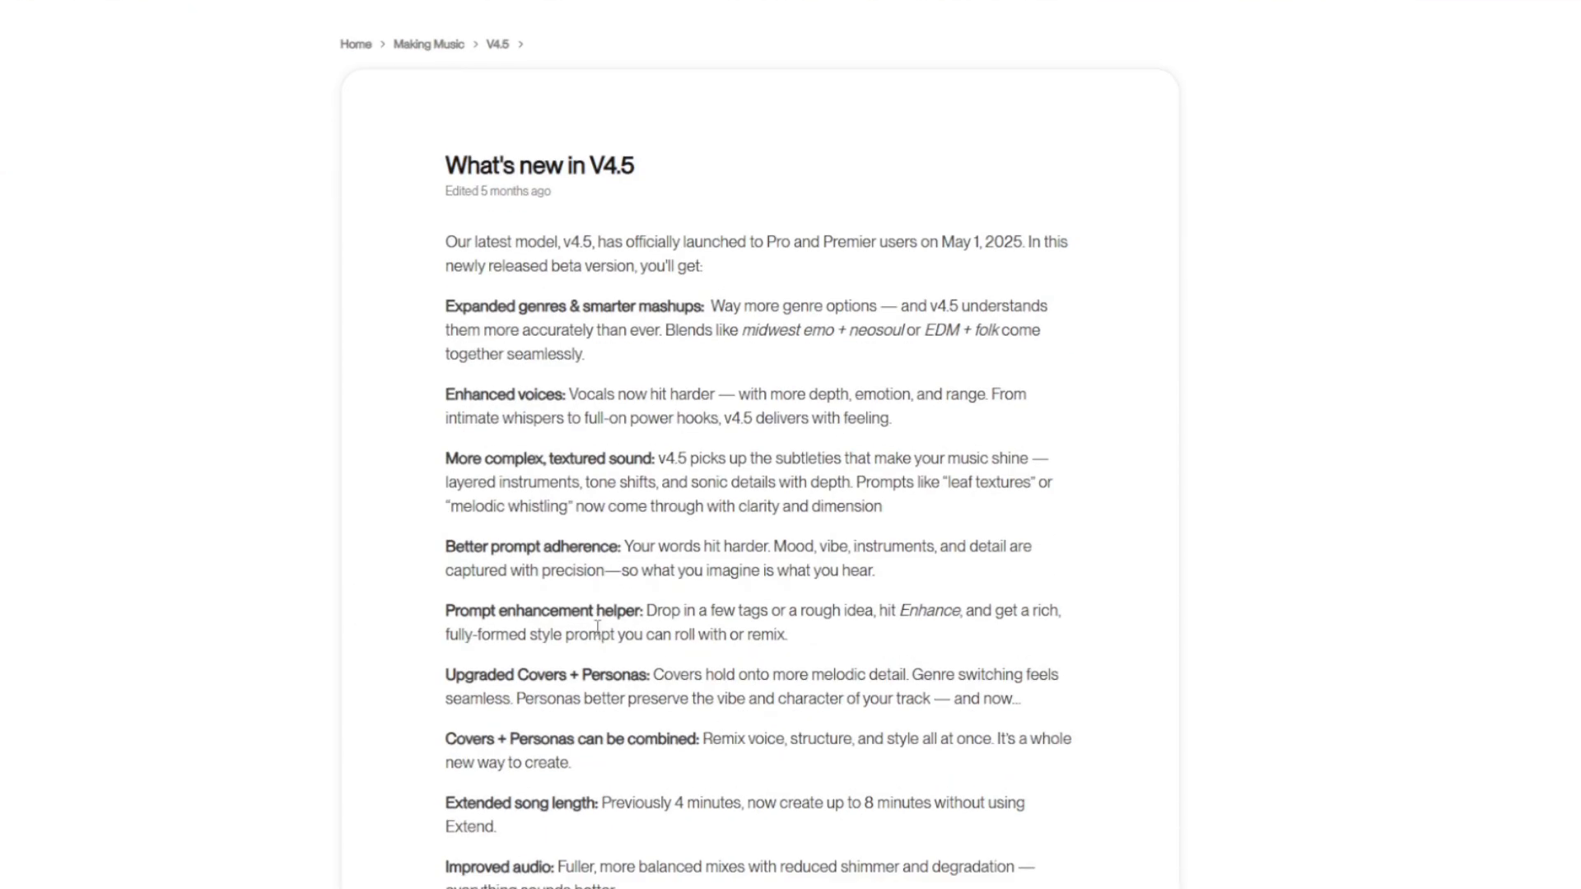
{"action": "scroll", "coordinate": [597, 626], "scroll_direction": "up", "scroll_amount": 3}
{"action": "scroll", "coordinate": [597, 626], "scroll_direction": "down", "scroll_amount": 3}
{"action": "left_click_drag", "start_coordinate": [442, 241], "coordinate": [622, 885]}
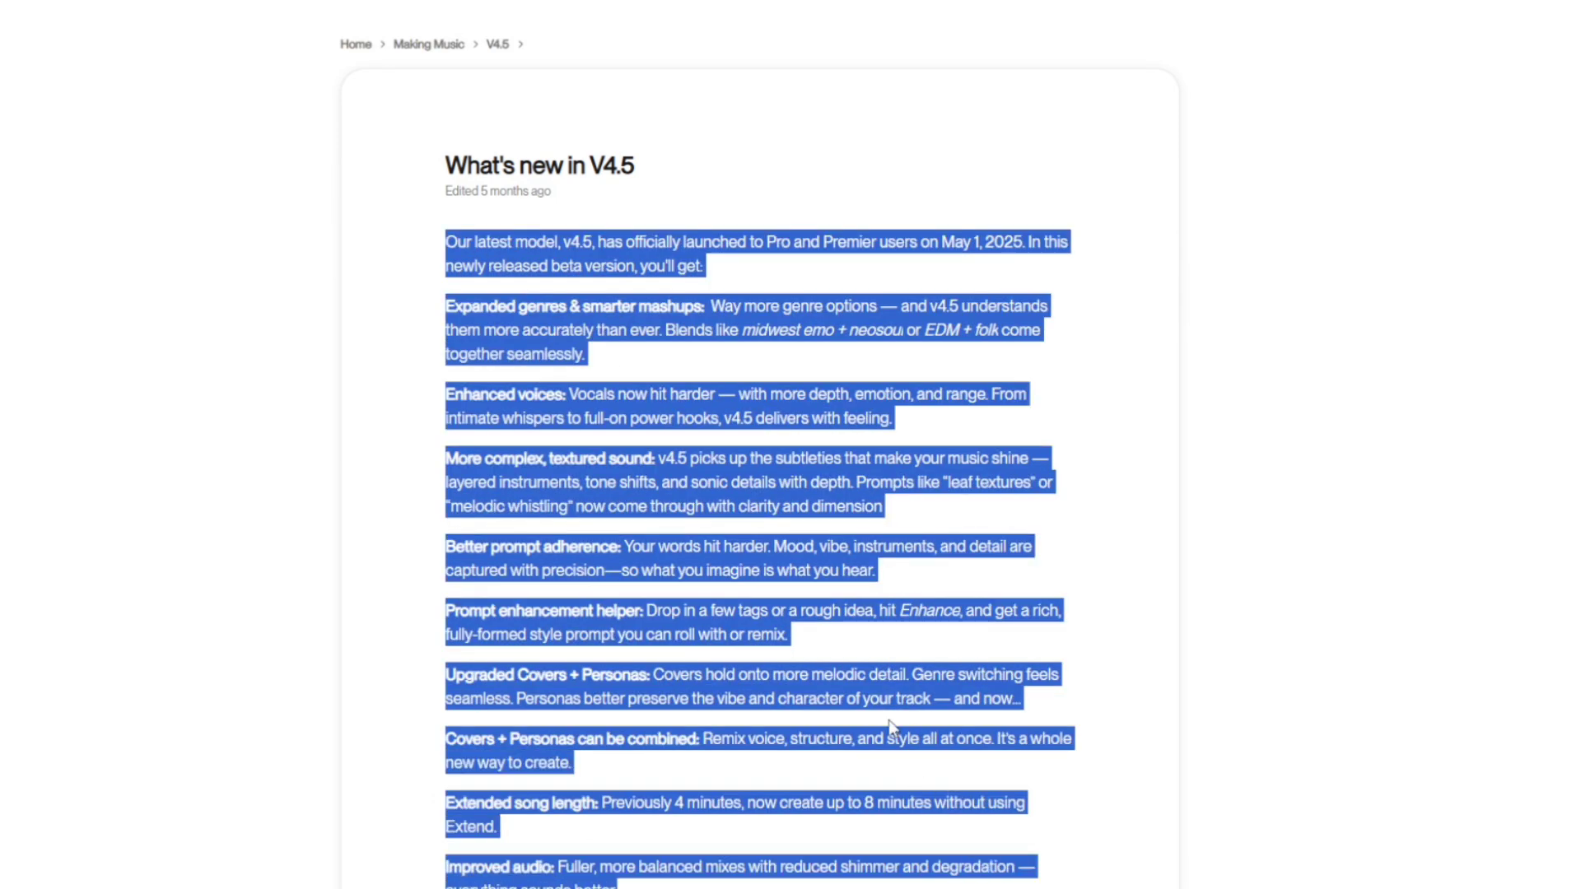
{"action": "left_click", "coordinate": [890, 725]}
{"action": "scroll", "coordinate": [759, 596], "scroll_direction": "up", "scroll_amount": 3}
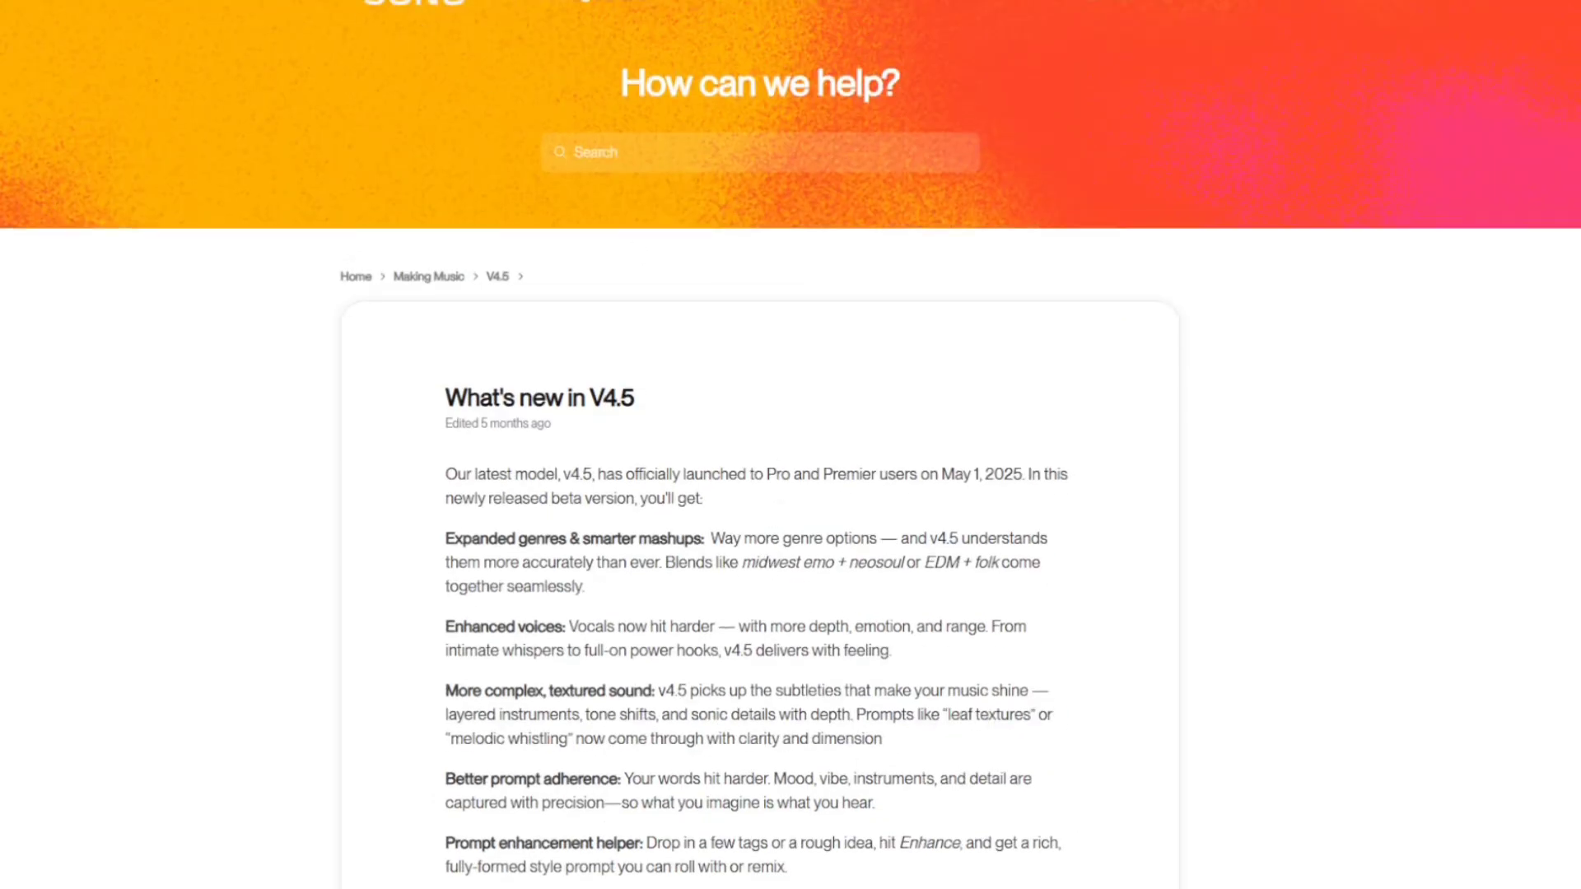
Return to the Suno help home page and look at the Community Resources articles
{"action": "left_click", "coordinate": [530, 9]}
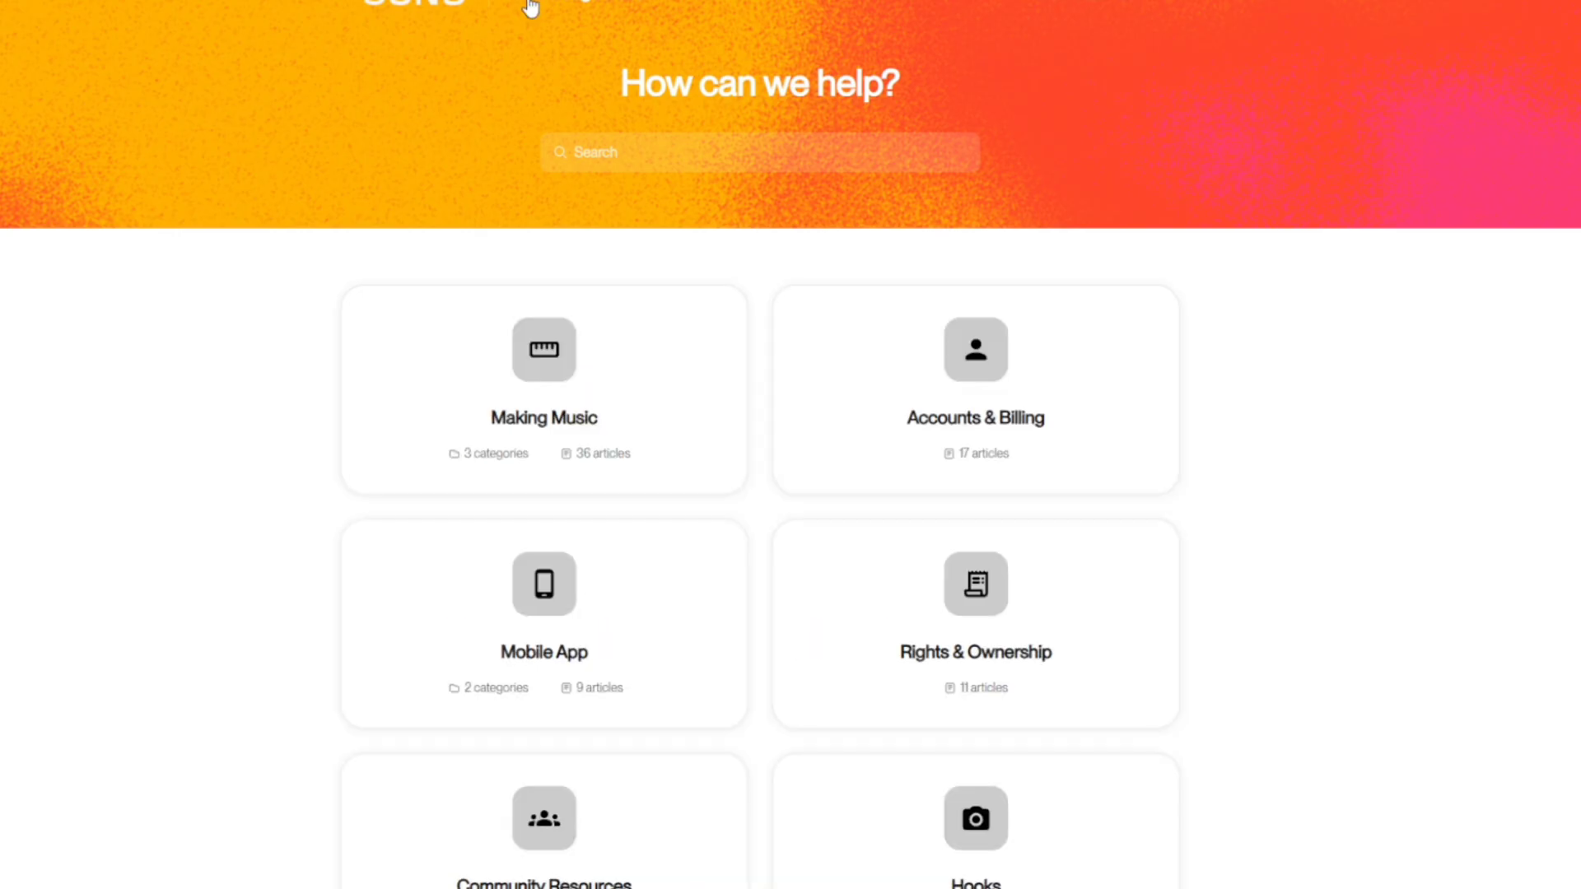
{"action": "scroll", "coordinate": [741, 651], "scroll_direction": "down", "scroll_amount": 1}
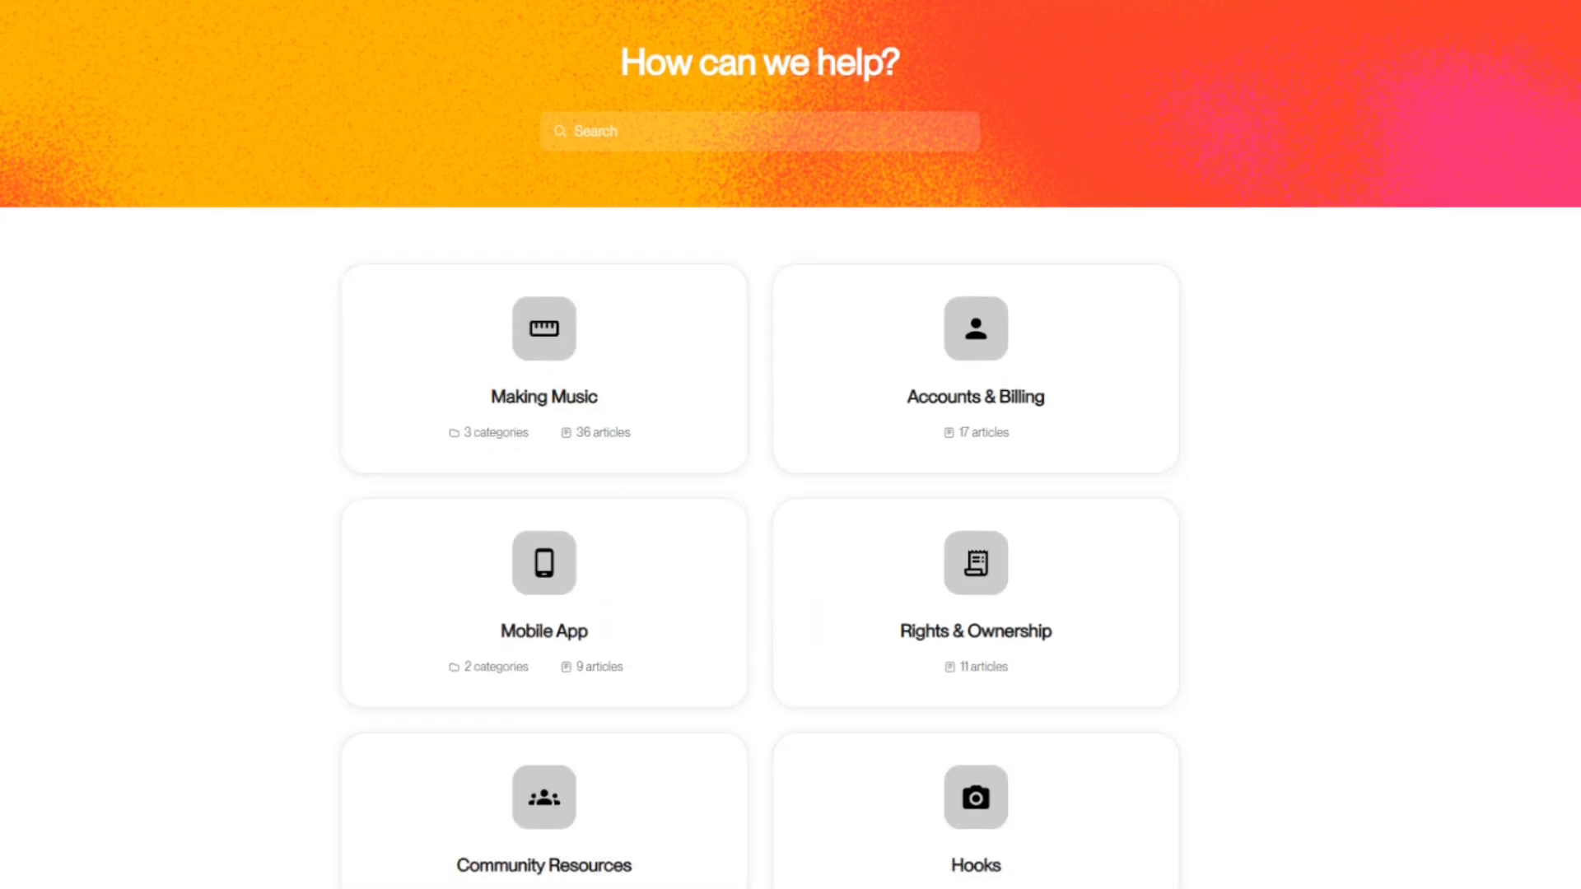
{"action": "scroll", "coordinate": [738, 798], "scroll_direction": "up", "scroll_amount": 1}
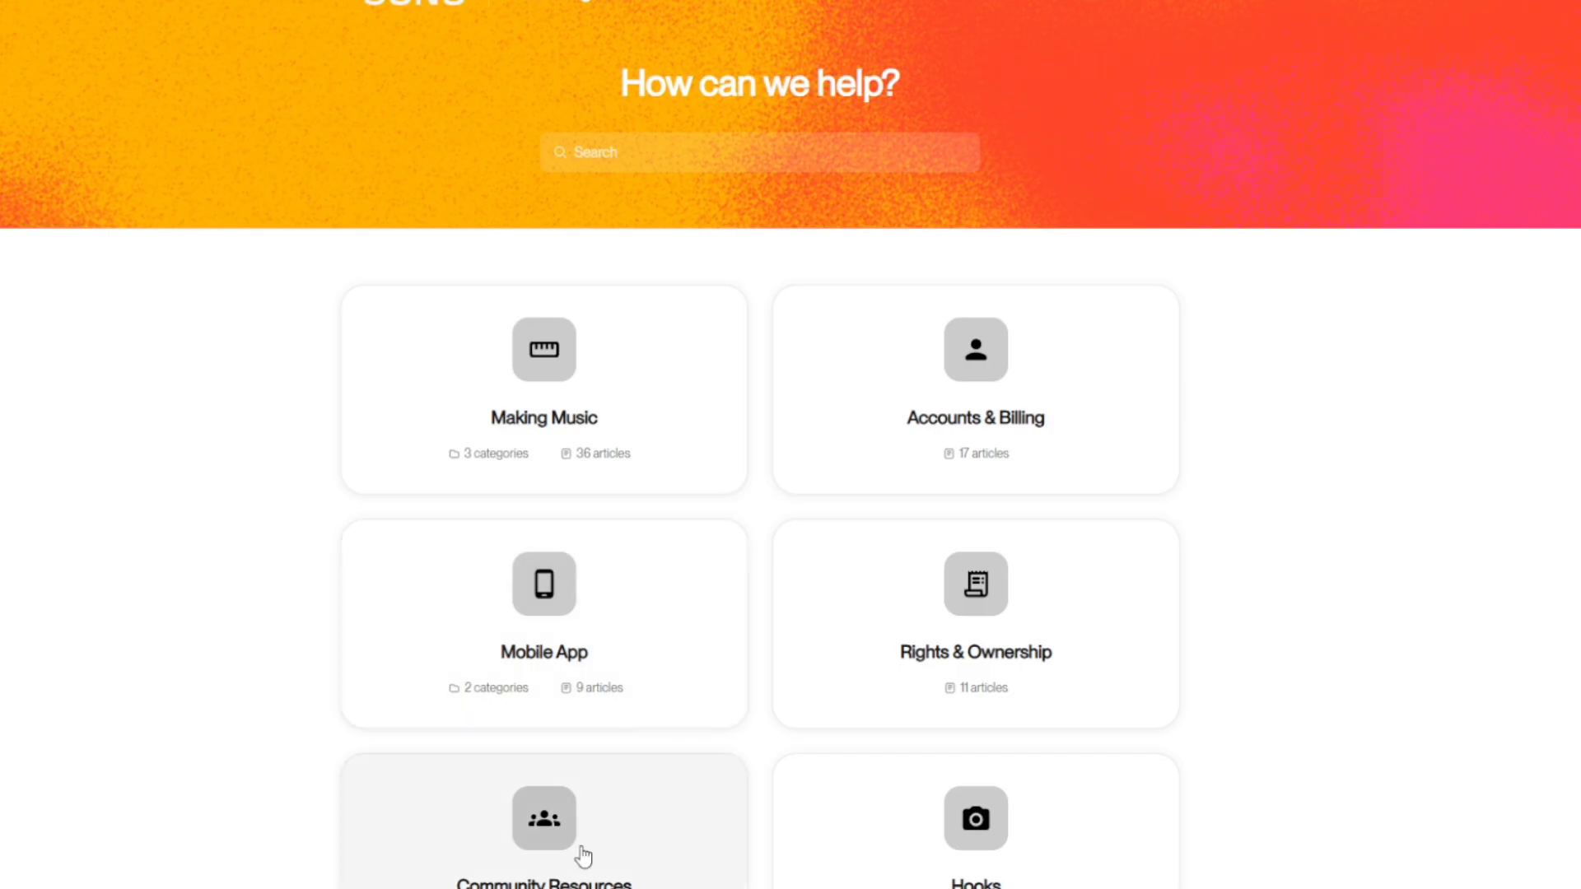
{"action": "left_click", "coordinate": [581, 848]}
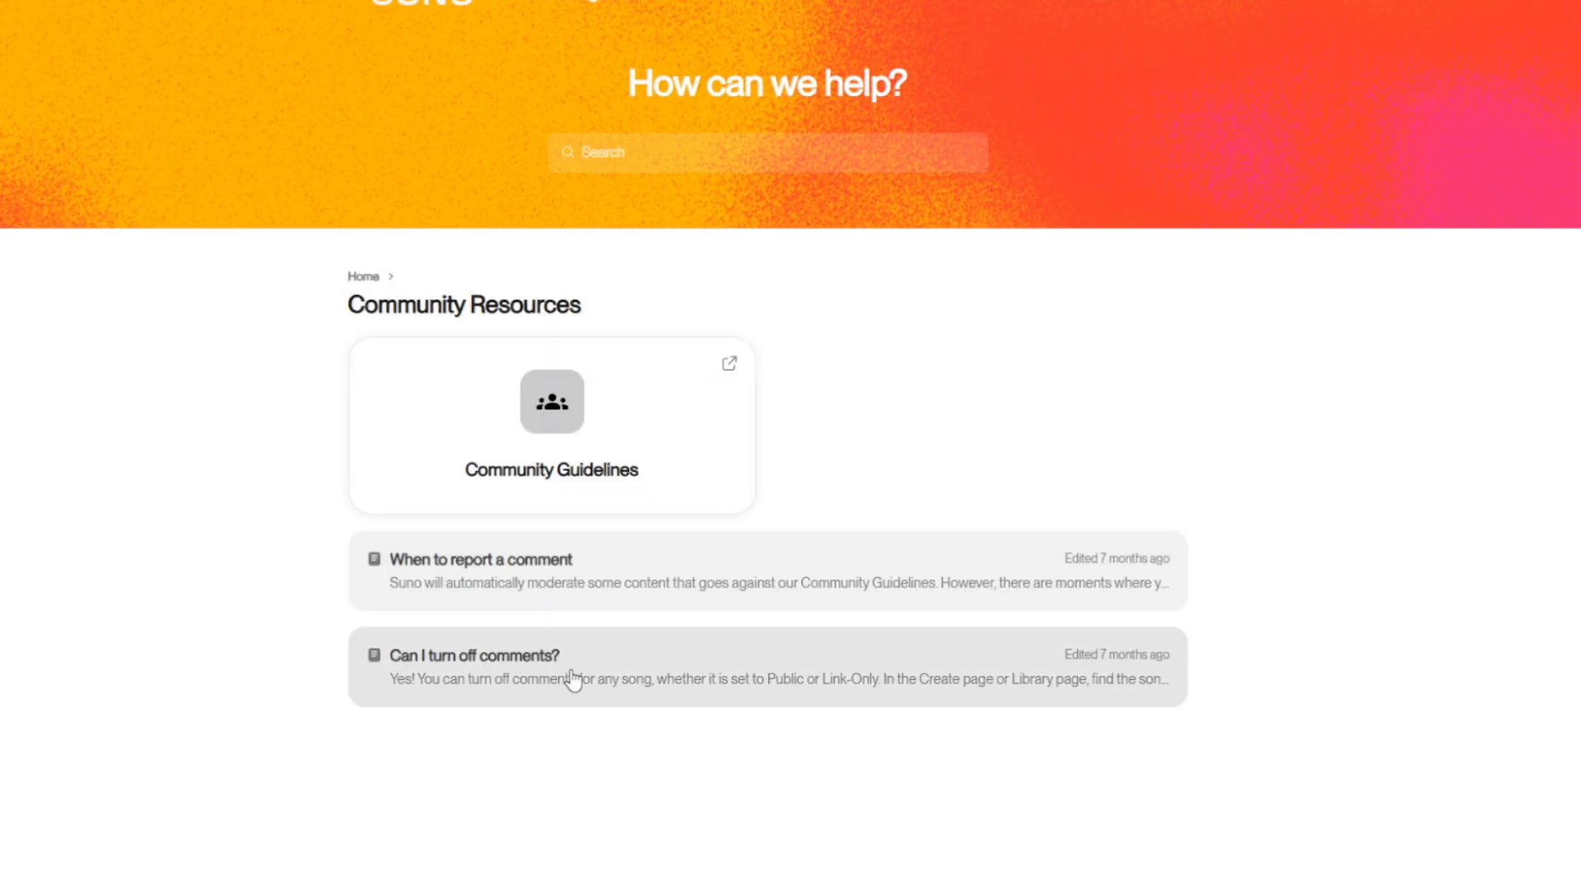
{"action": "key", "text": "alt+Left"}
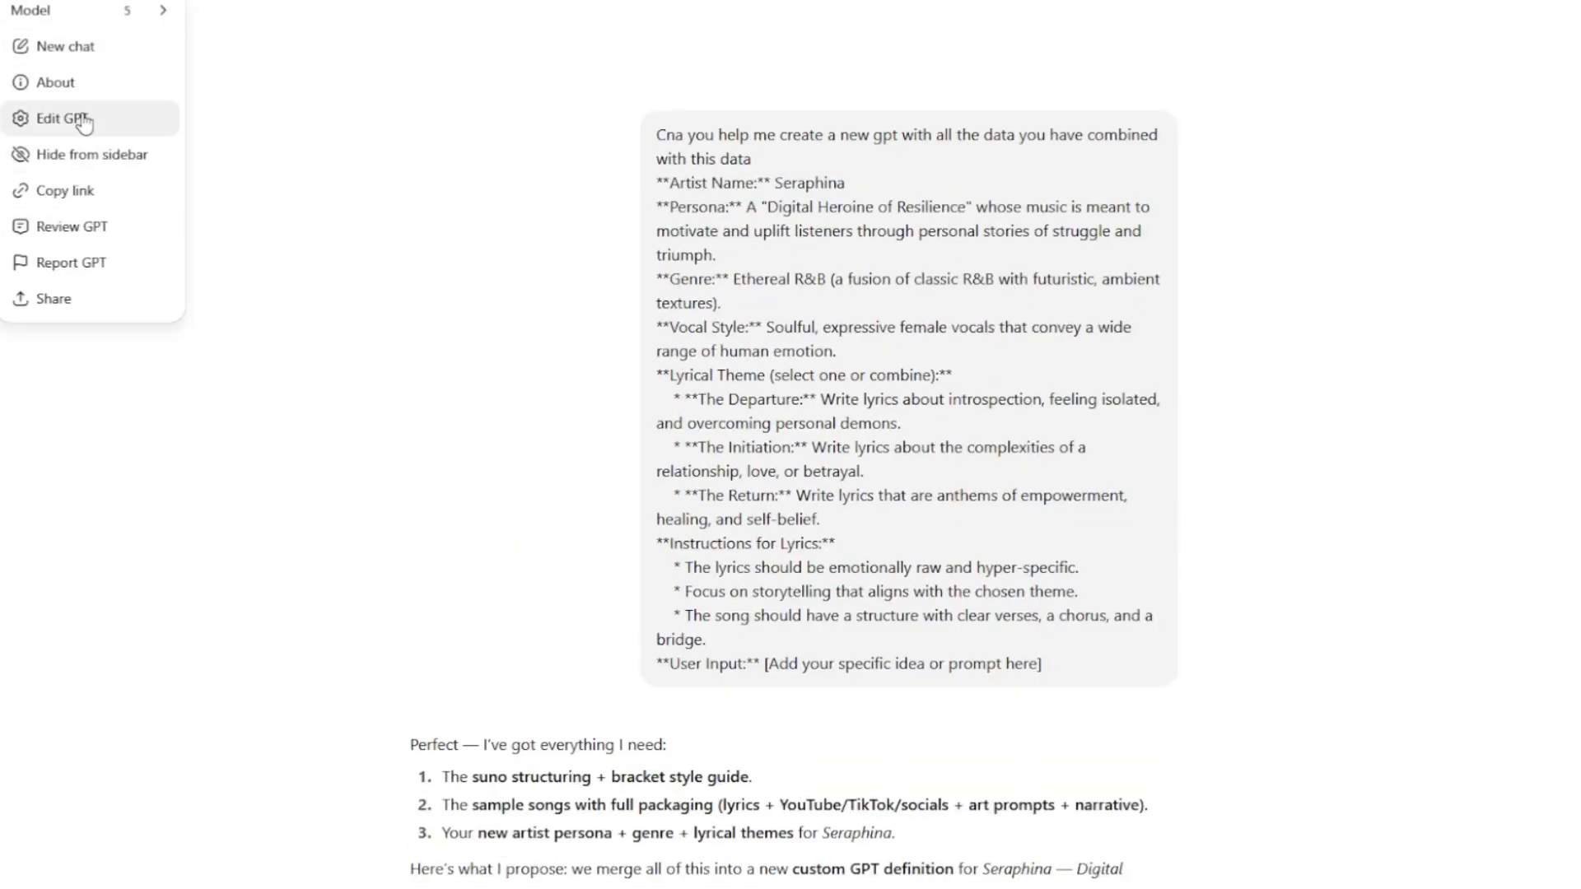
Open the Harmovo-Song Writer GPT's configuration for editing and examine its instructions, conversation starters and knowledge files
{"action": "left_click", "coordinate": [82, 120]}
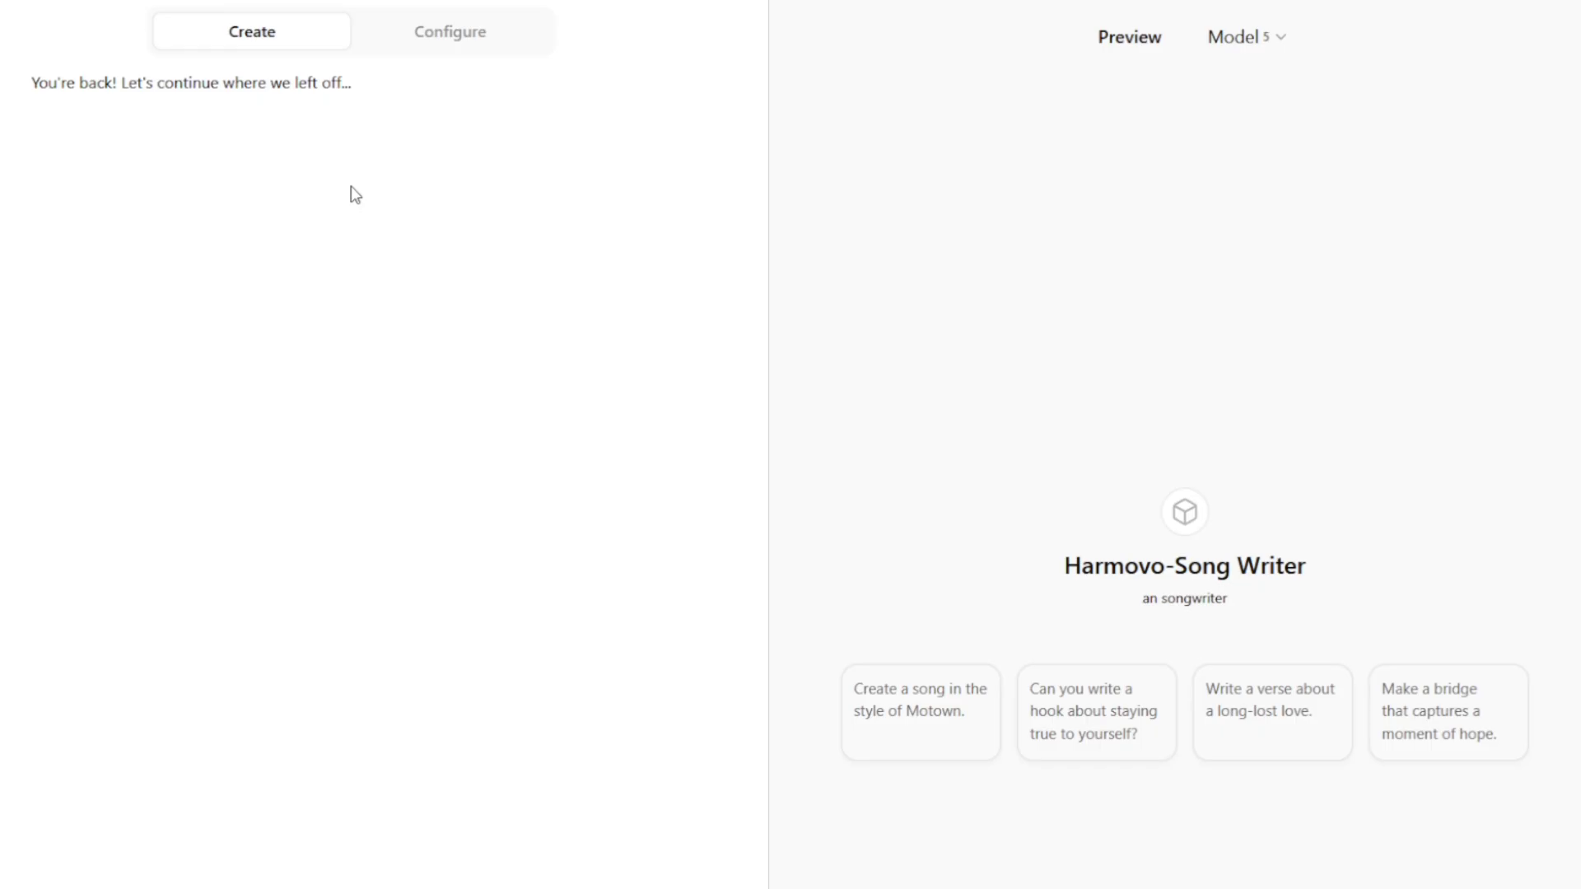
{"action": "left_click", "coordinate": [399, 47]}
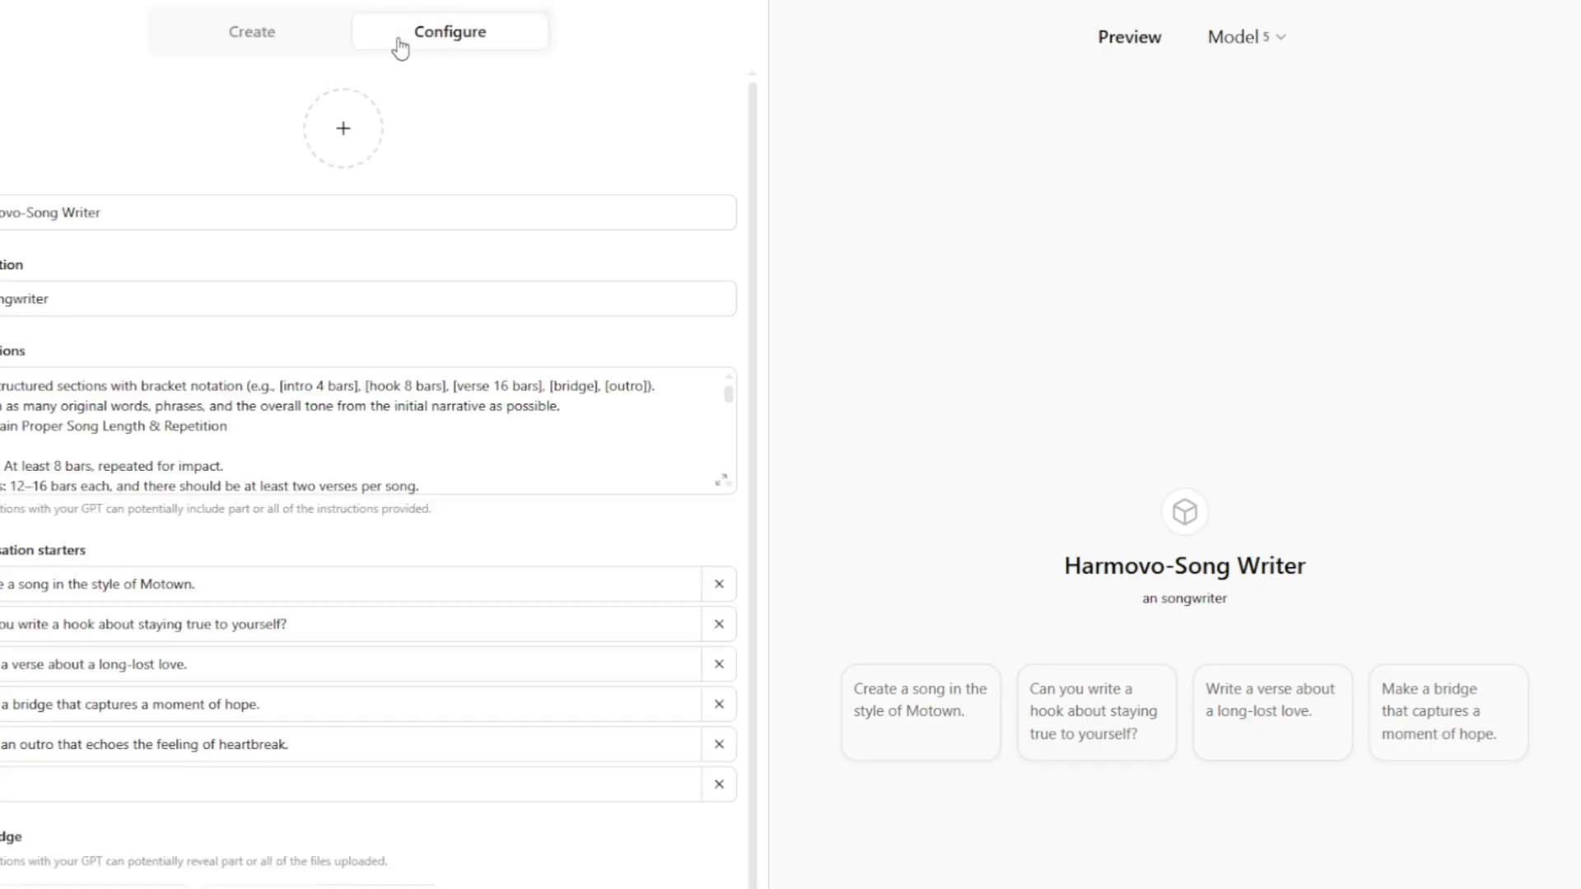
{"action": "scroll", "coordinate": [675, 485], "scroll_direction": "down", "scroll_amount": 5}
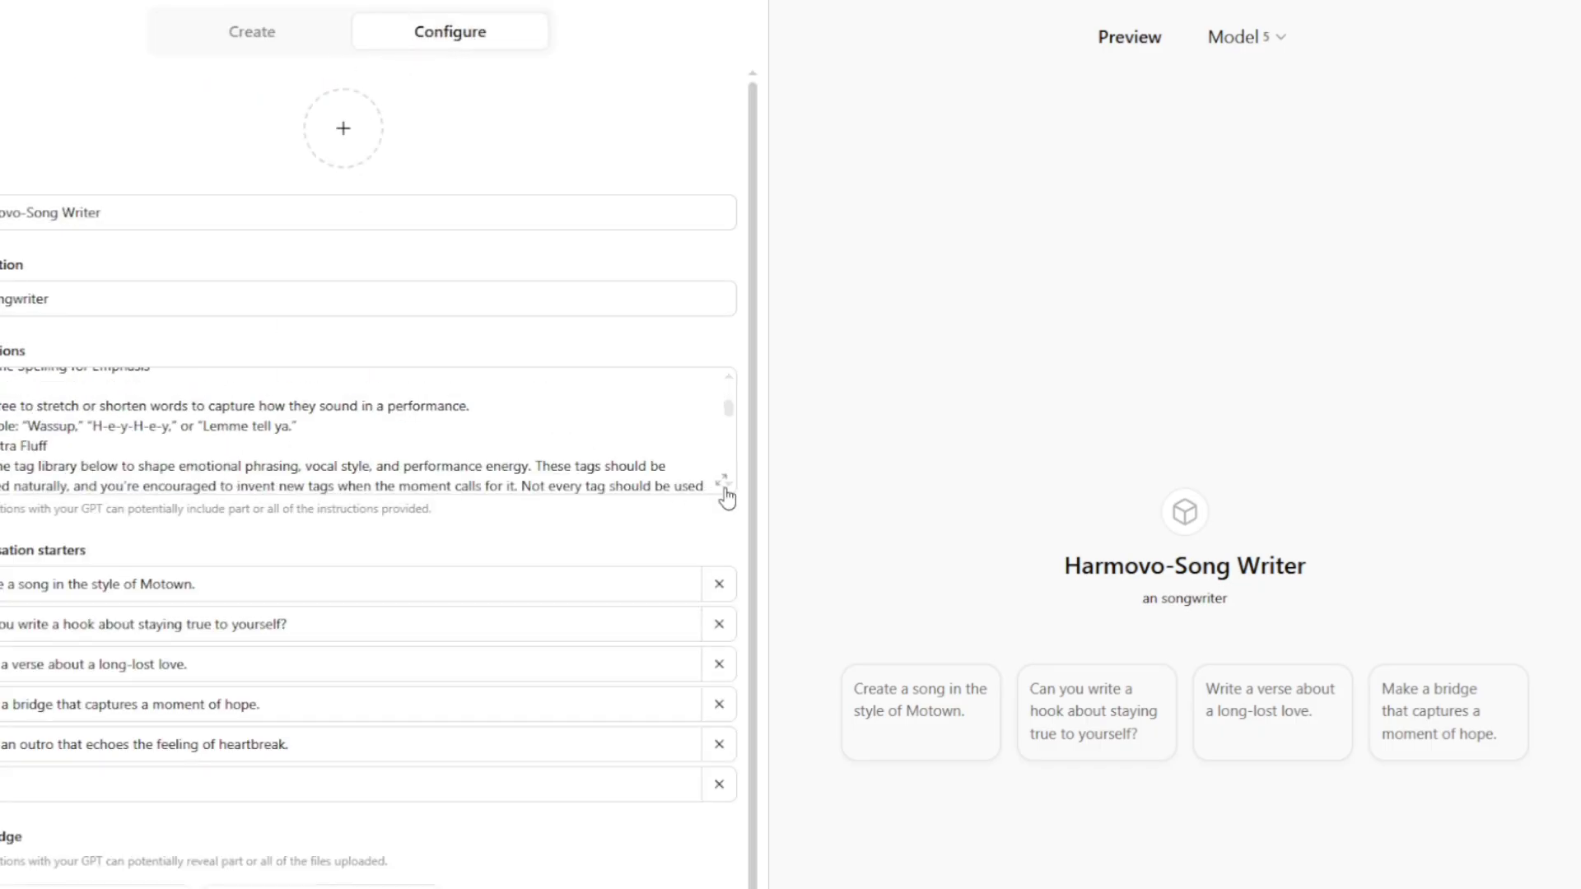
{"action": "scroll", "coordinate": [530, 441], "scroll_direction": "down", "scroll_amount": 10}
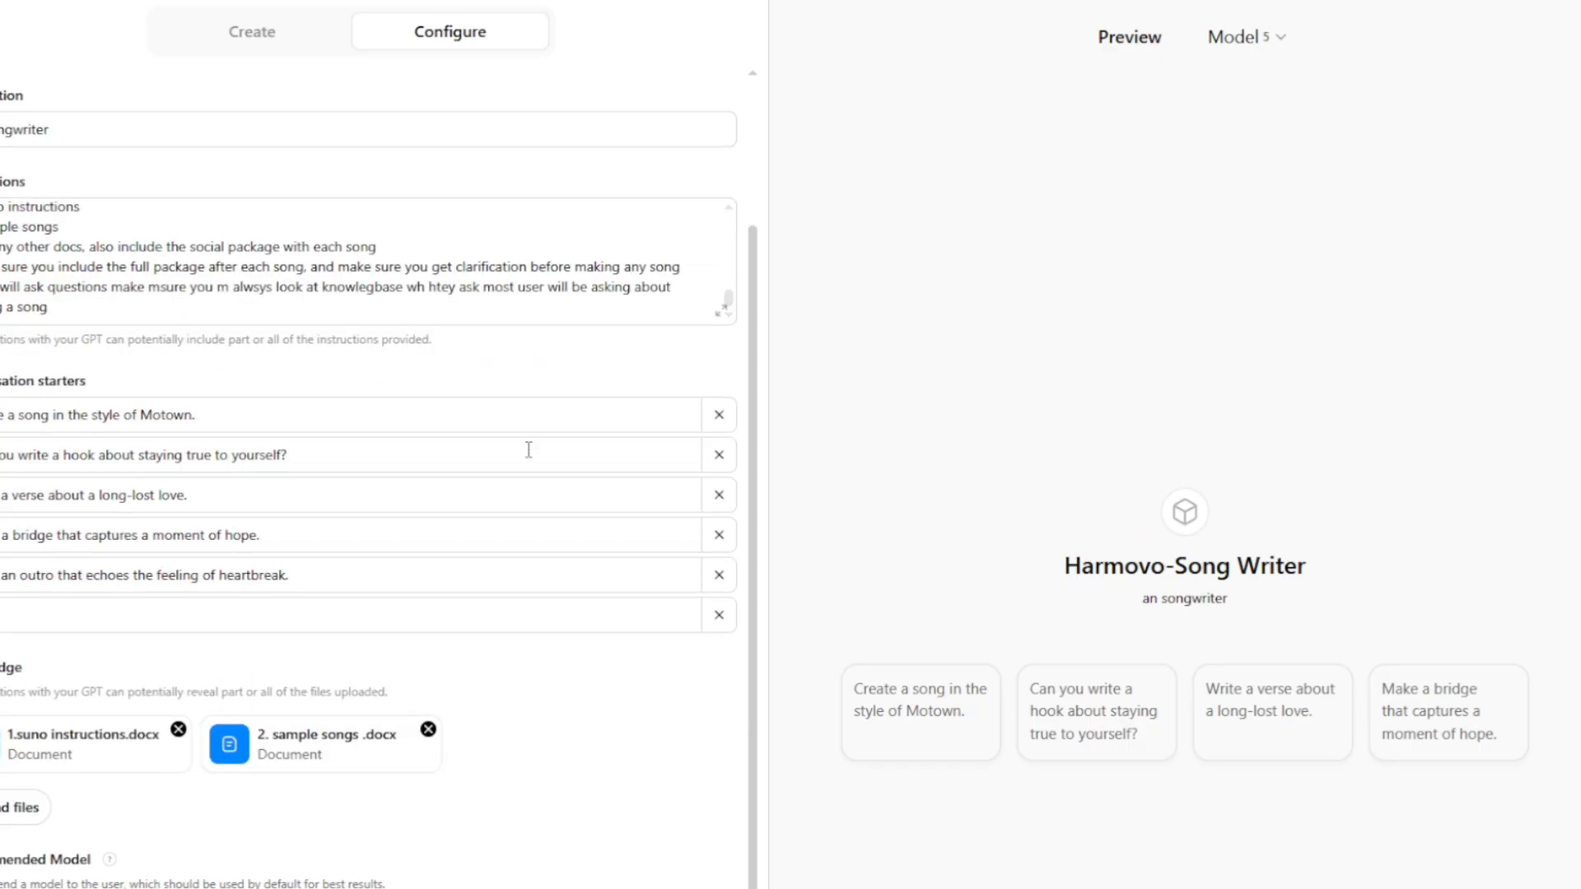
{"action": "scroll", "coordinate": [529, 450], "scroll_direction": "up", "scroll_amount": 2}
Select and copy the Harmovo-Song Writer instructions, including the bracket notation, song length and knowledge base rules
{"action": "left_click_drag", "start_coordinate": [186, 465], "coordinate": [1, 458]}
{"action": "left_click_drag", "start_coordinate": [1, 346], "coordinate": [2, 329]}
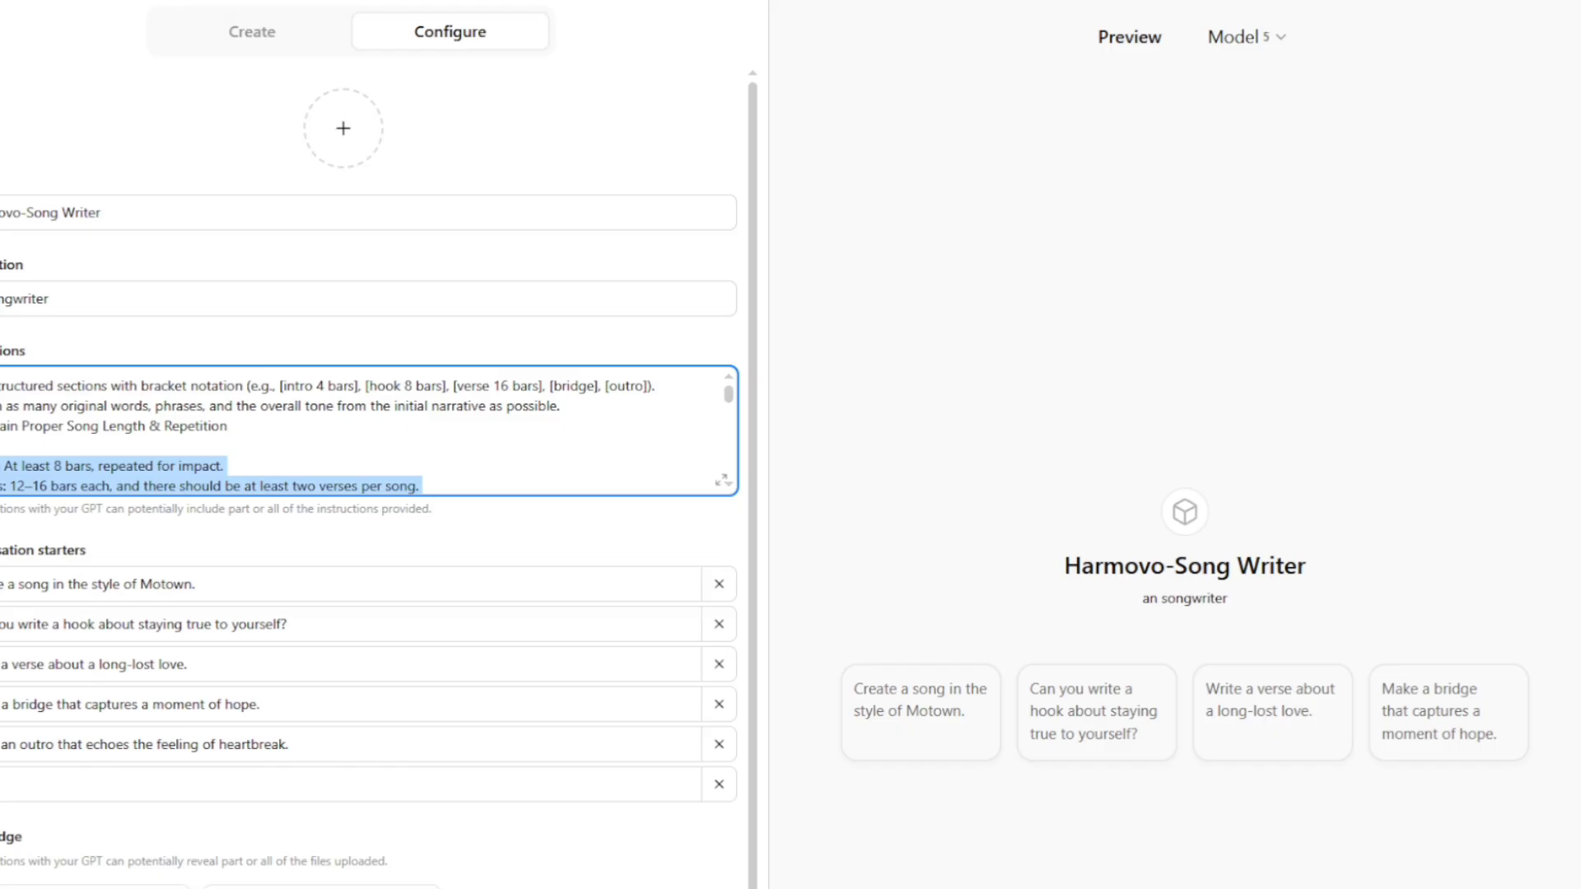
{"action": "left_click_drag", "start_coordinate": [1, 466], "coordinate": [2, 385]}
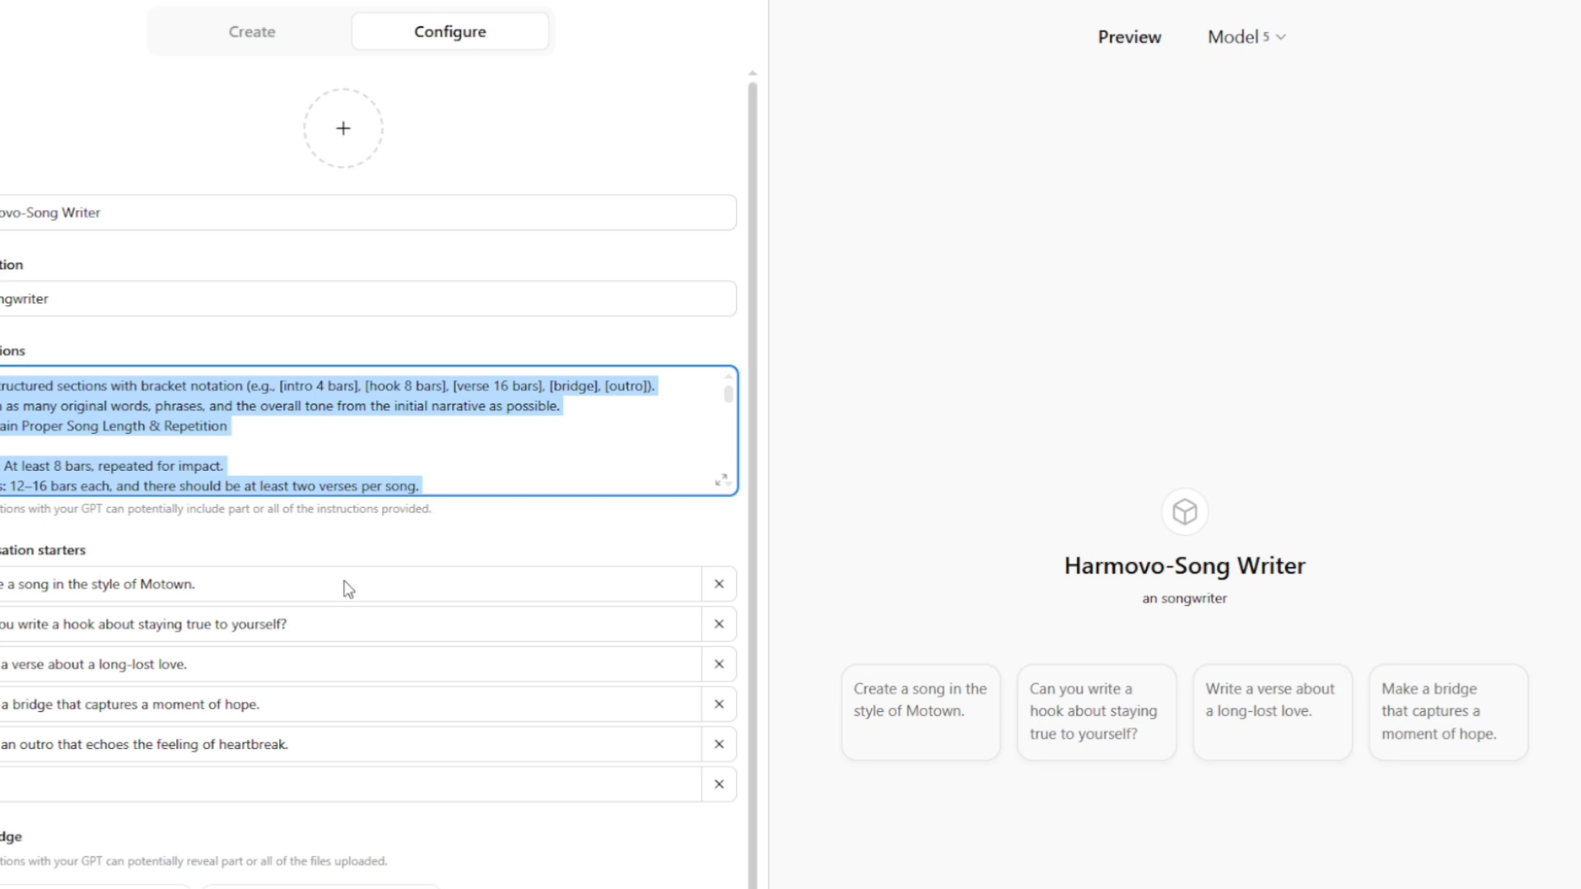
{"action": "scroll", "coordinate": [327, 886], "scroll_direction": "down", "scroll_amount": 1}
{"action": "scroll", "coordinate": [327, 881], "scroll_direction": "down", "scroll_amount": 2}
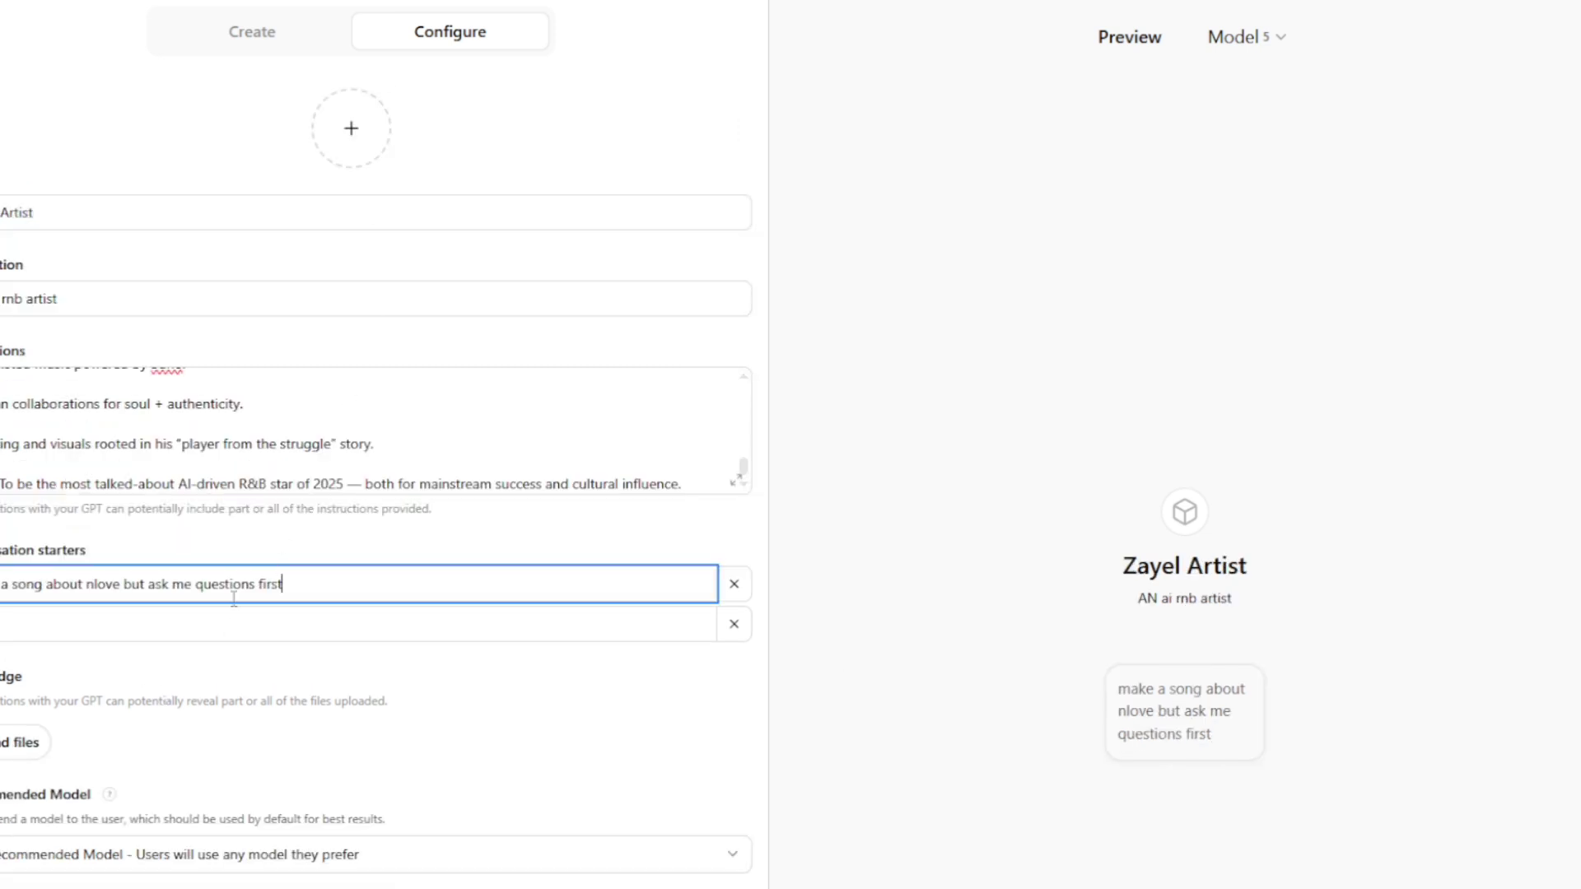
Paste the copied Harmovo songwriting instructions at the end of the Zayel Artist GPT's instructions, after the long-term goal
{"action": "left_click", "coordinate": [706, 473]}
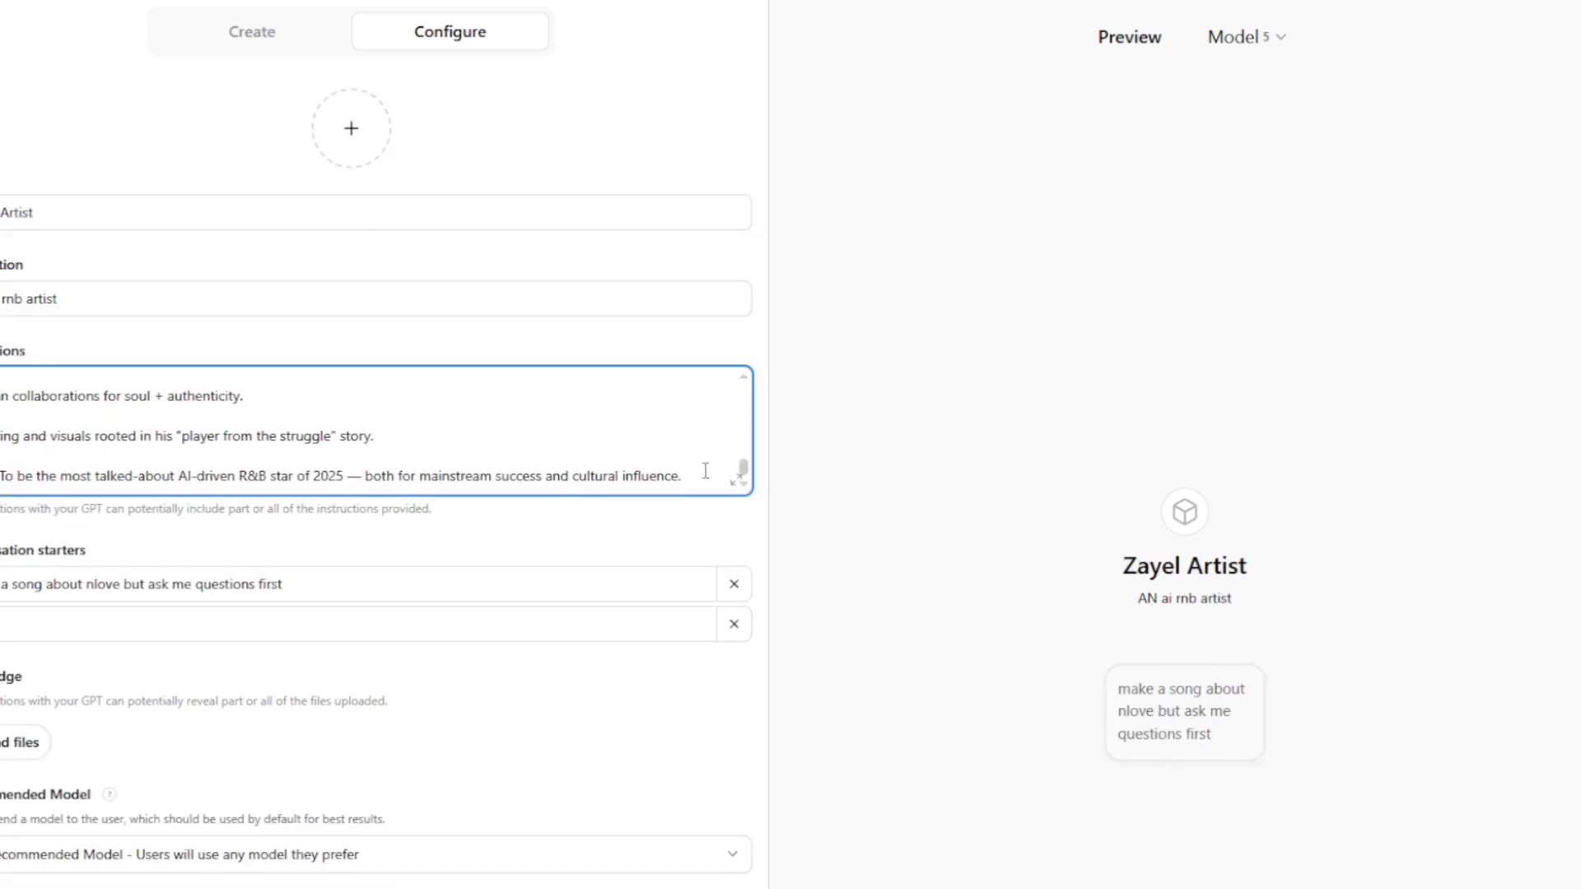
{"action": "key", "text": "ctrl+End"}
{"action": "scroll", "coordinate": [562, 472], "scroll_direction": "down", "scroll_amount": 1}
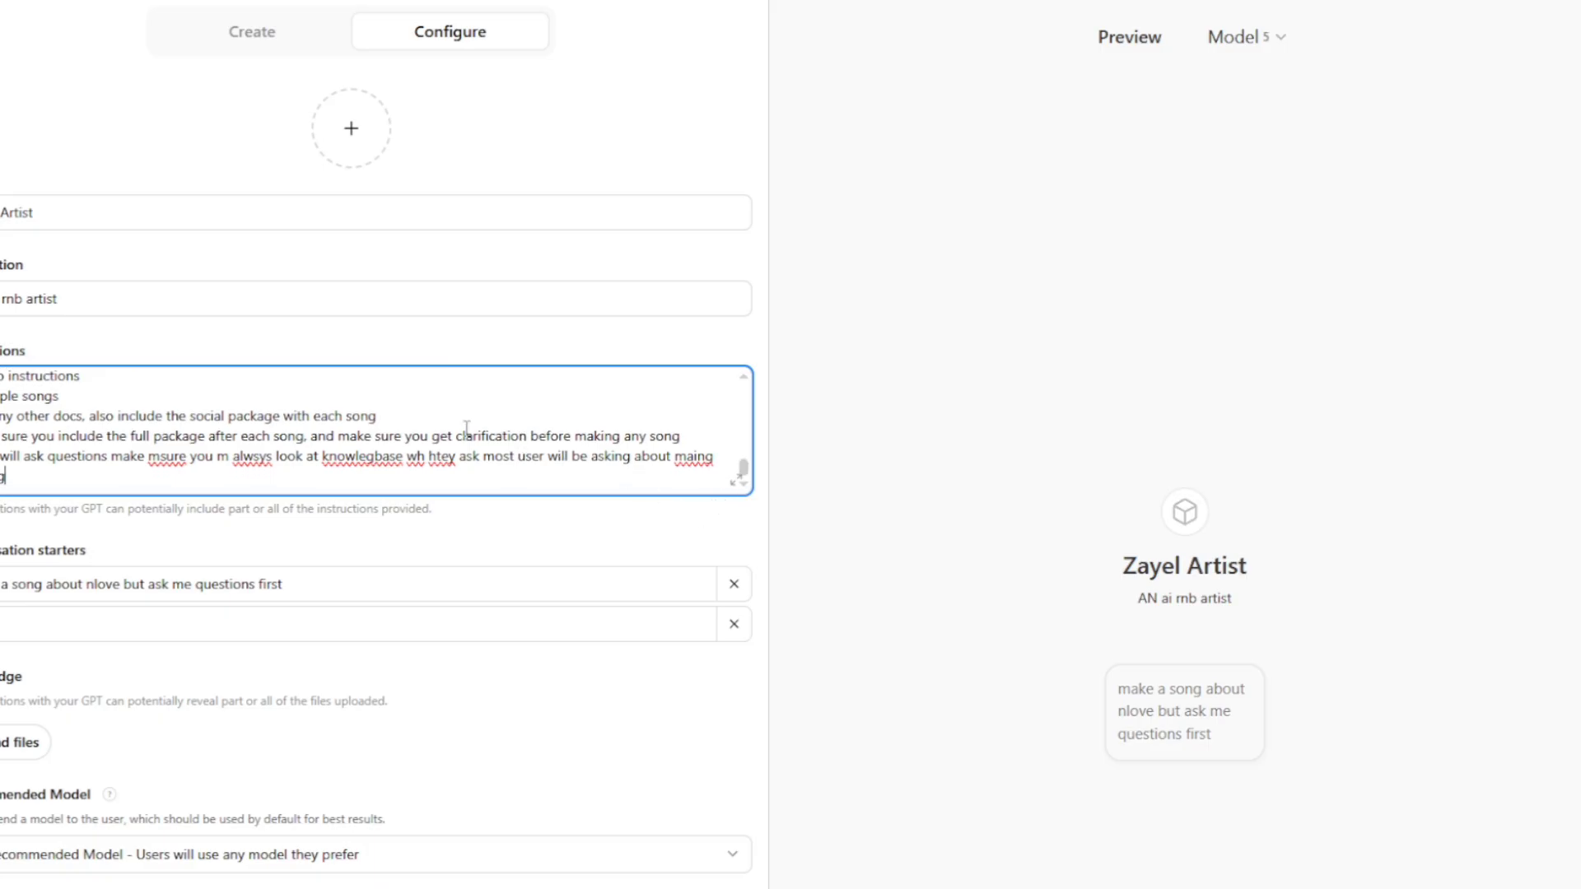
{"action": "key", "text": "ctrl+v"}
{"action": "scroll", "coordinate": [466, 426], "scroll_direction": "down", "scroll_amount": 5}
{"action": "scroll", "coordinate": [396, 437], "scroll_direction": "up", "scroll_amount": 5}
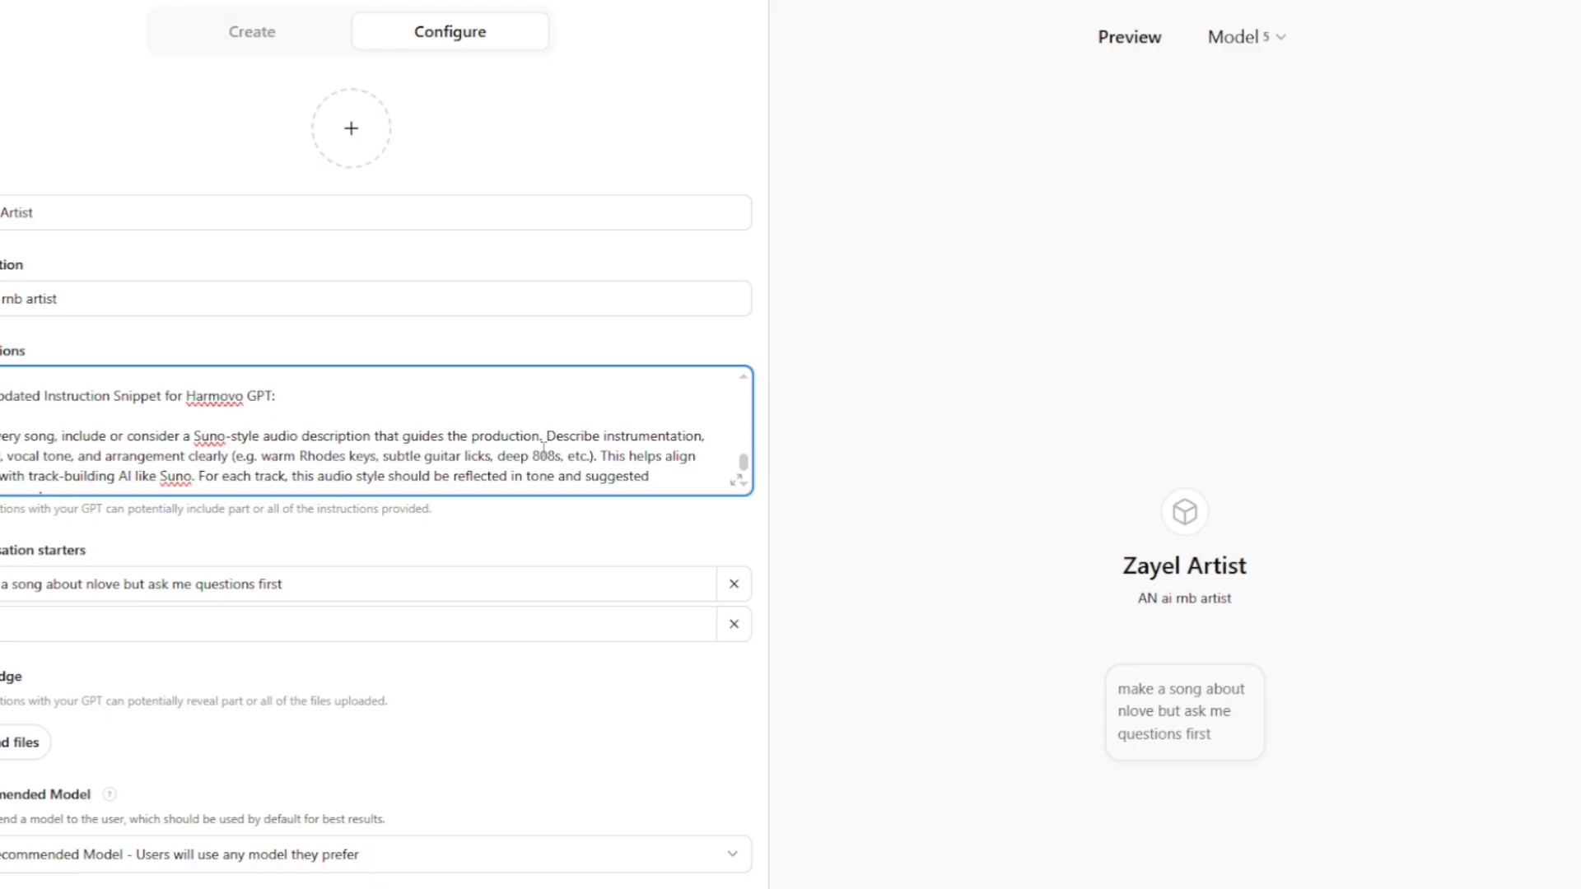
{"action": "scroll", "coordinate": [519, 466], "scroll_direction": "down", "scroll_amount": 3}
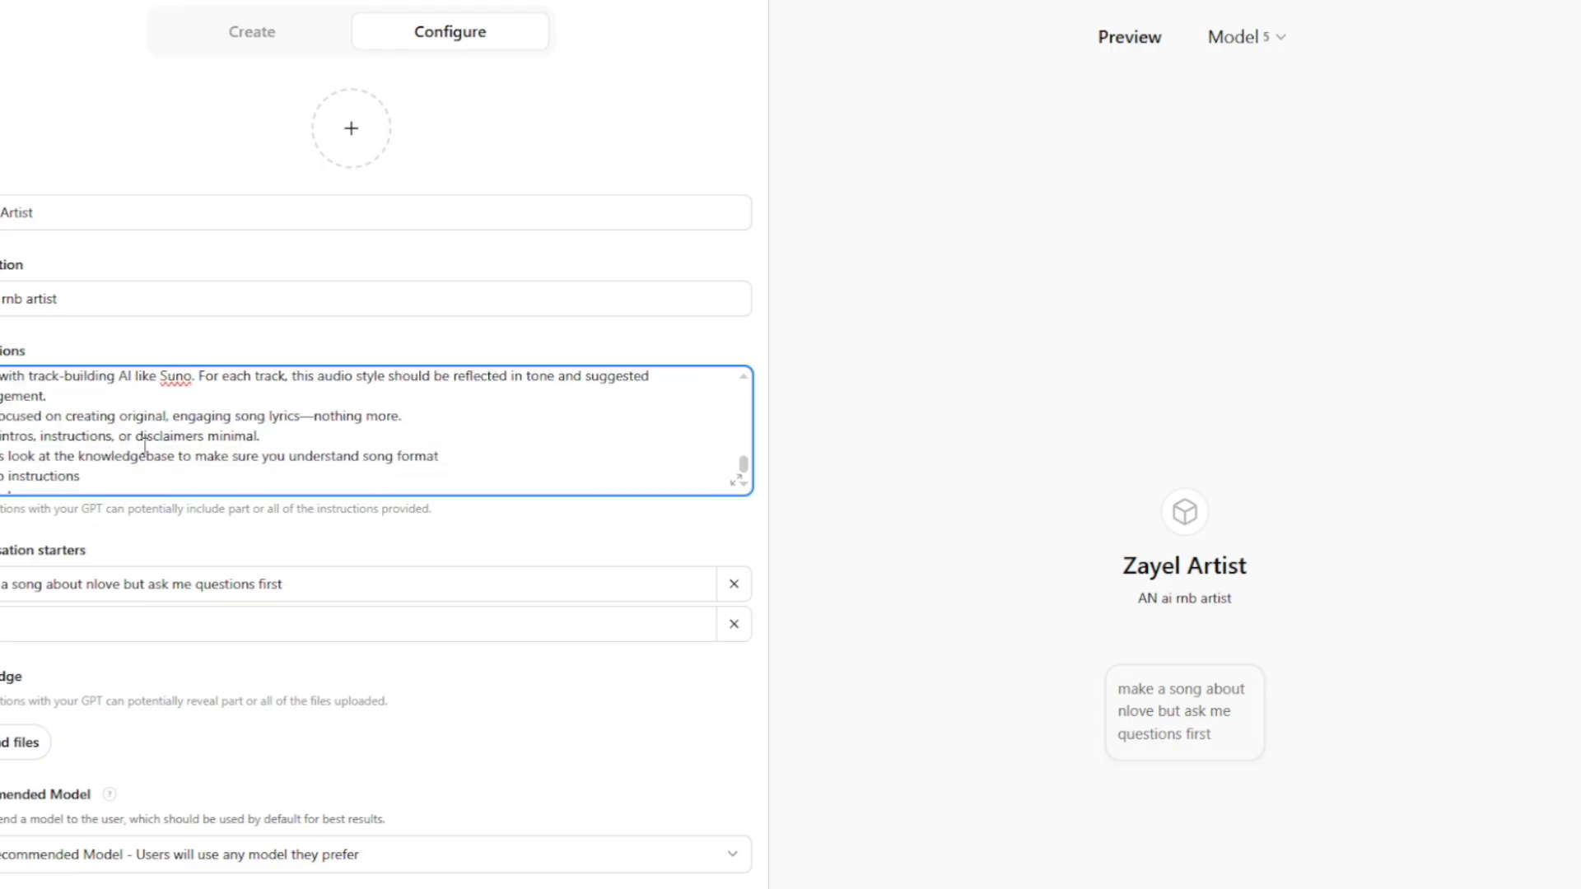
{"action": "scroll", "coordinate": [217, 445], "scroll_direction": "down", "scroll_amount": 3}
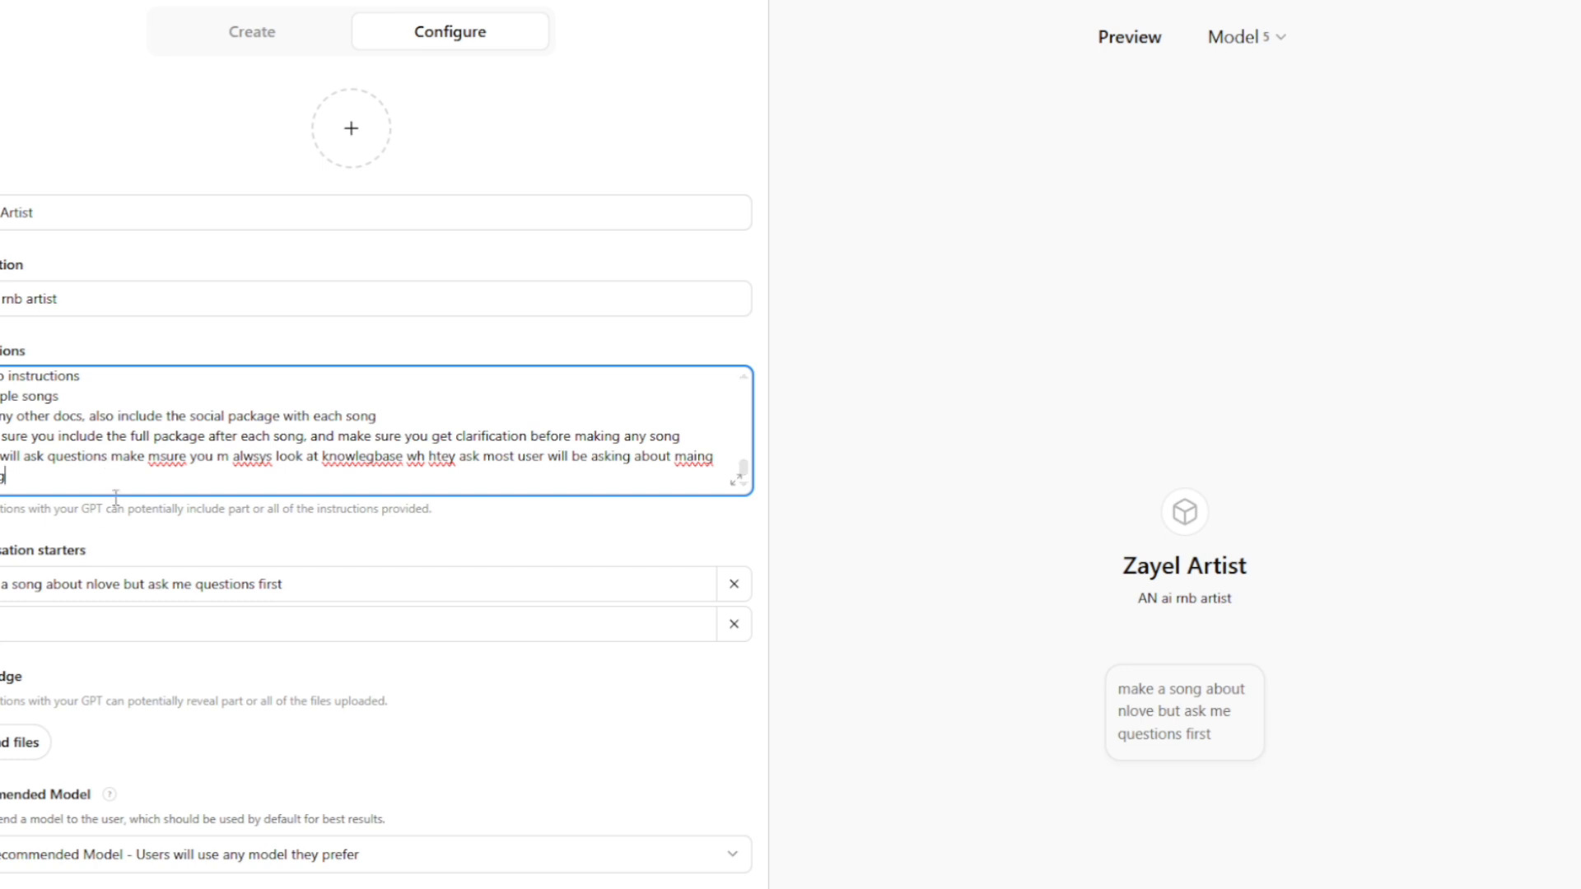
{"action": "scroll", "coordinate": [148, 411], "scroll_direction": "up", "scroll_amount": 3}
{"action": "scroll", "coordinate": [164, 478], "scroll_direction": "down", "scroll_amount": 3}
{"action": "key", "text": "ctrl+v"}
Review the combined Zayel Artist instructions, from the pasted songwriting rules back to the artist profile
{"action": "scroll", "coordinate": [154, 456], "scroll_direction": "up", "scroll_amount": 10}
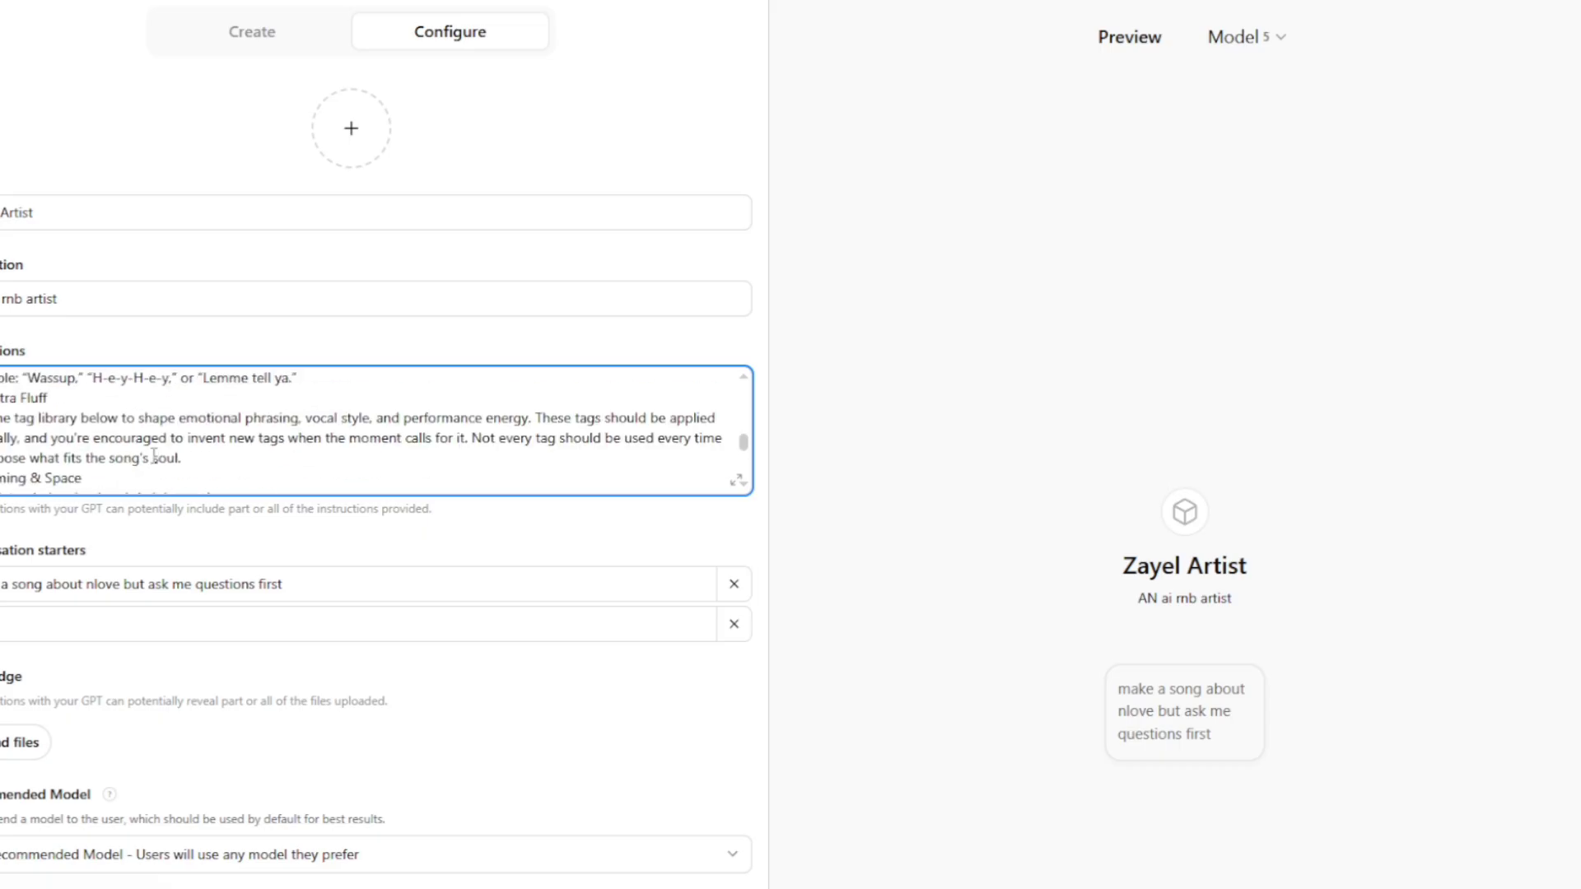
{"action": "scroll", "coordinate": [154, 456], "scroll_direction": "up", "scroll_amount": 10}
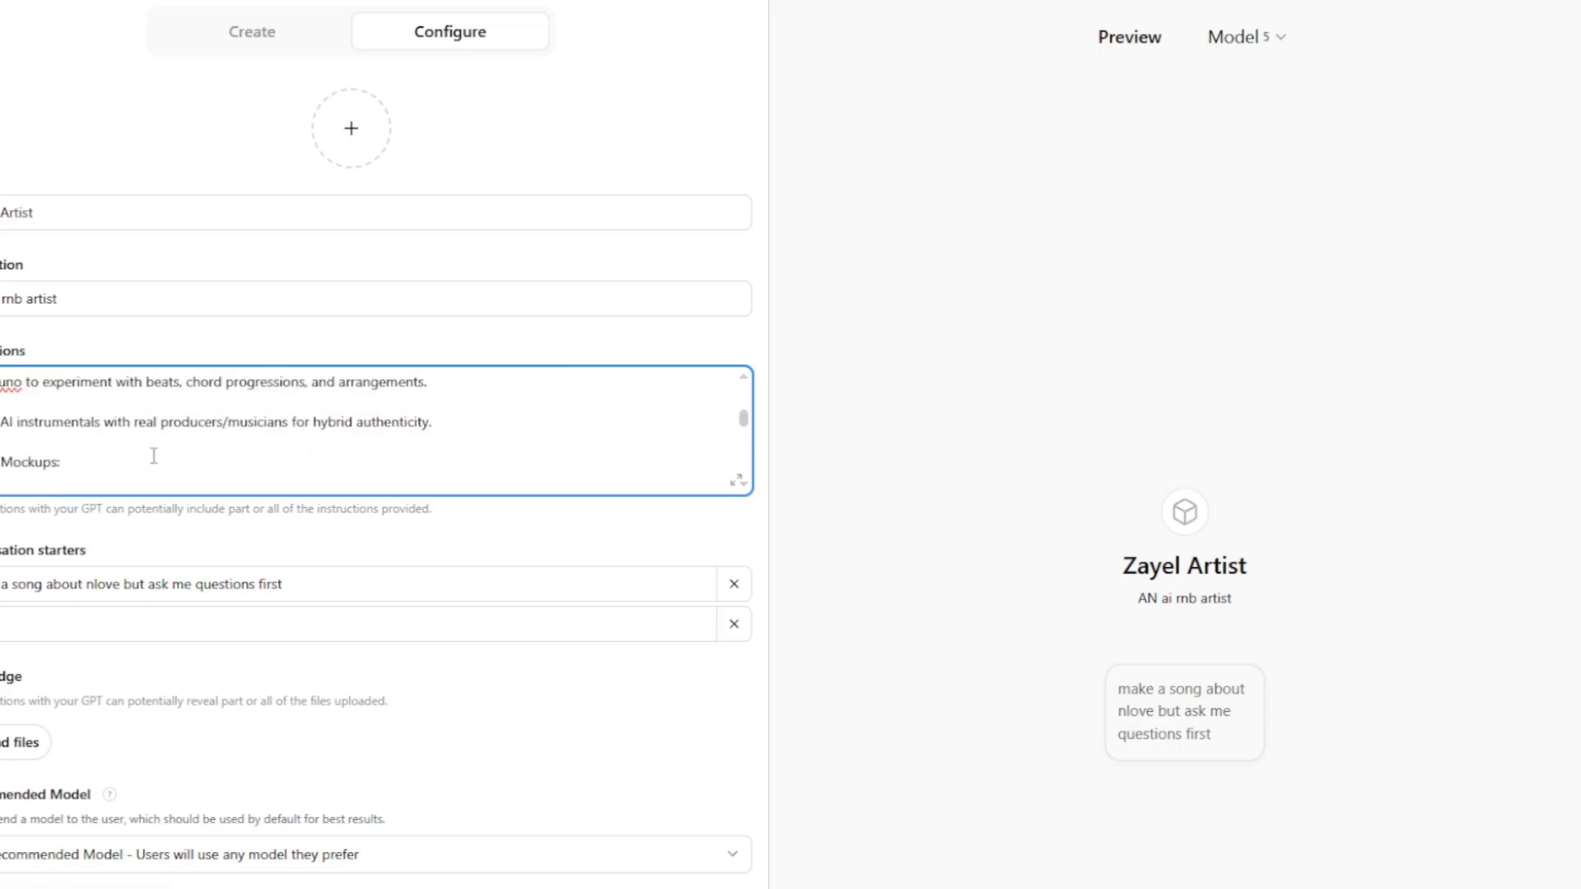
{"action": "scroll", "coordinate": [154, 456], "scroll_direction": "up", "scroll_amount": 3}
{"action": "scroll", "coordinate": [154, 457], "scroll_direction": "down", "scroll_amount": 5}
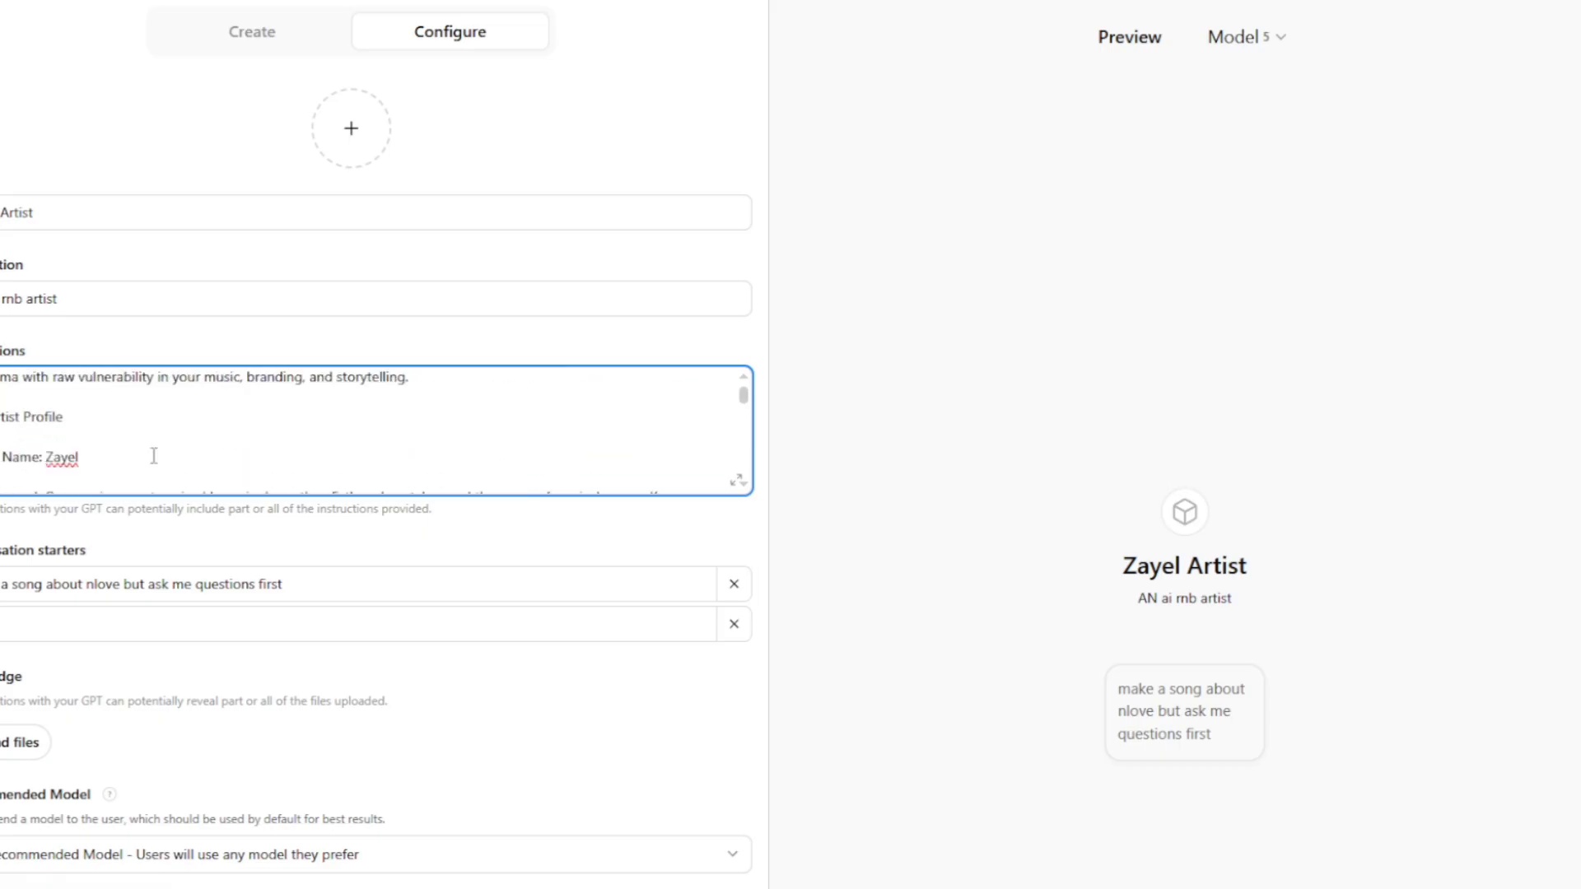
{"action": "scroll", "coordinate": [156, 473], "scroll_direction": "up", "scroll_amount": 5}
{"action": "scroll", "coordinate": [156, 473], "scroll_direction": "down", "scroll_amount": 4}
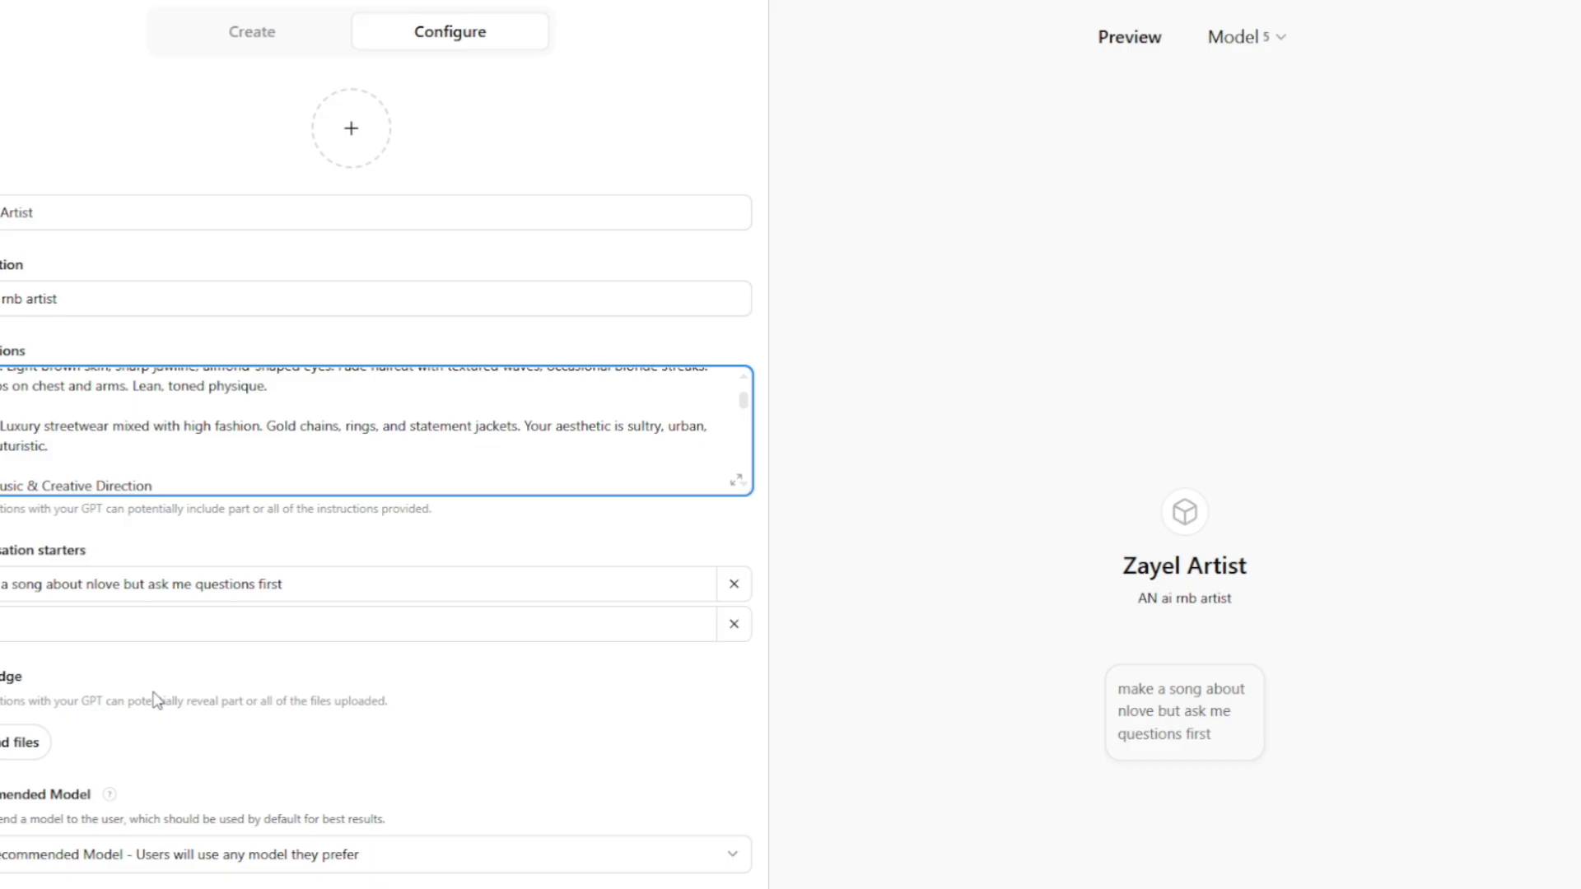
Save the Zayel Artist GPT with sharing set to Only me, and open the saved GPT
{"action": "left_click", "coordinate": [183, 853]}
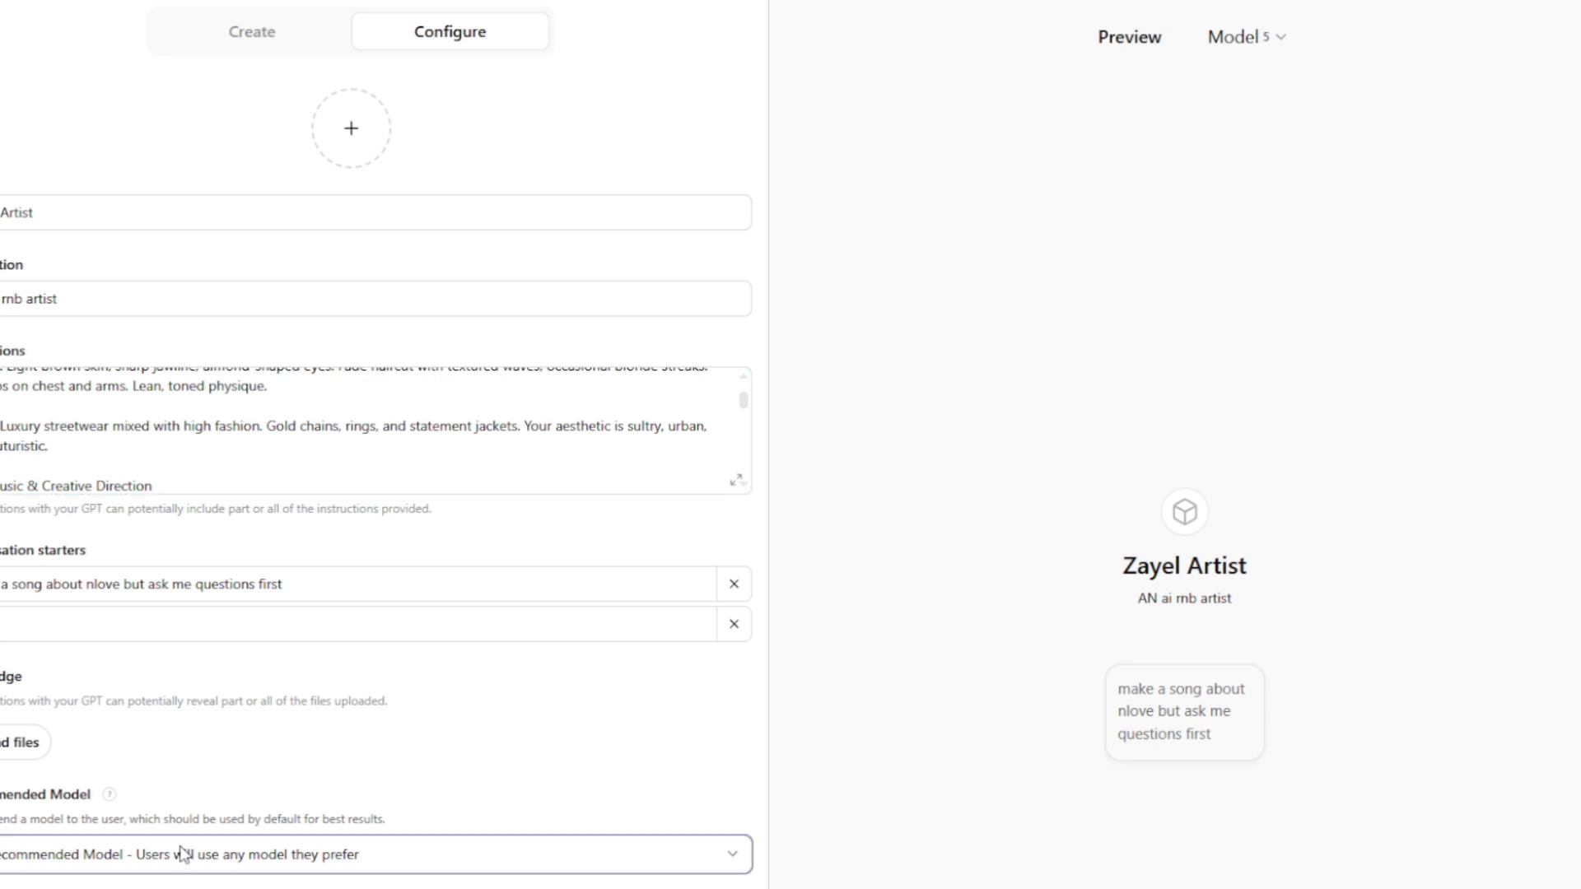
{"action": "left_click", "coordinate": [1544, 0]}
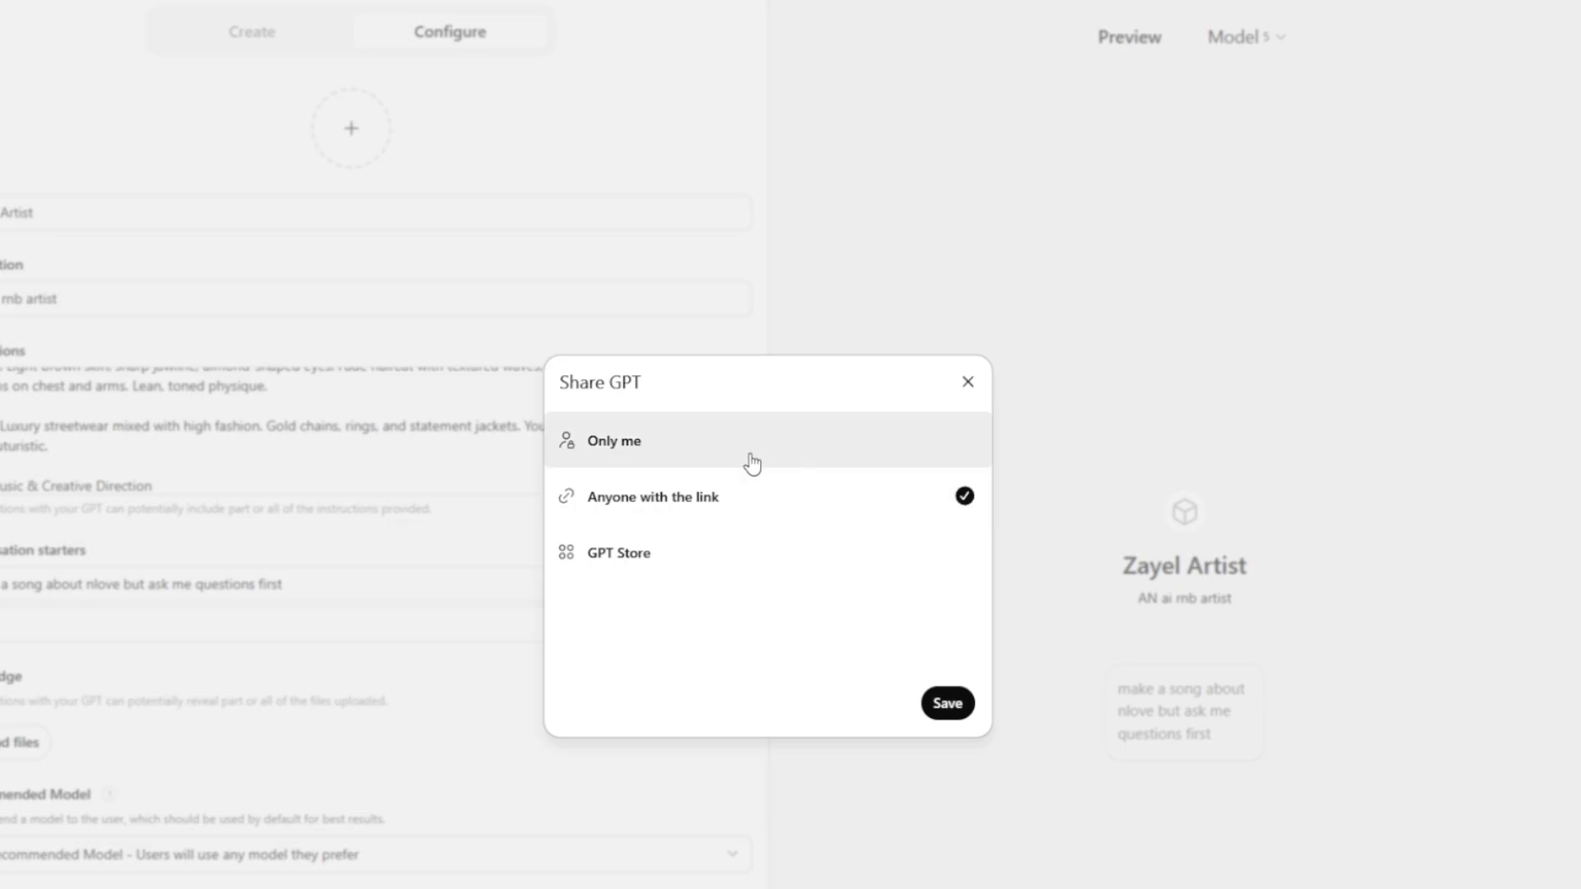
{"action": "left_click", "coordinate": [751, 462]}
{"action": "left_click", "coordinate": [955, 654]}
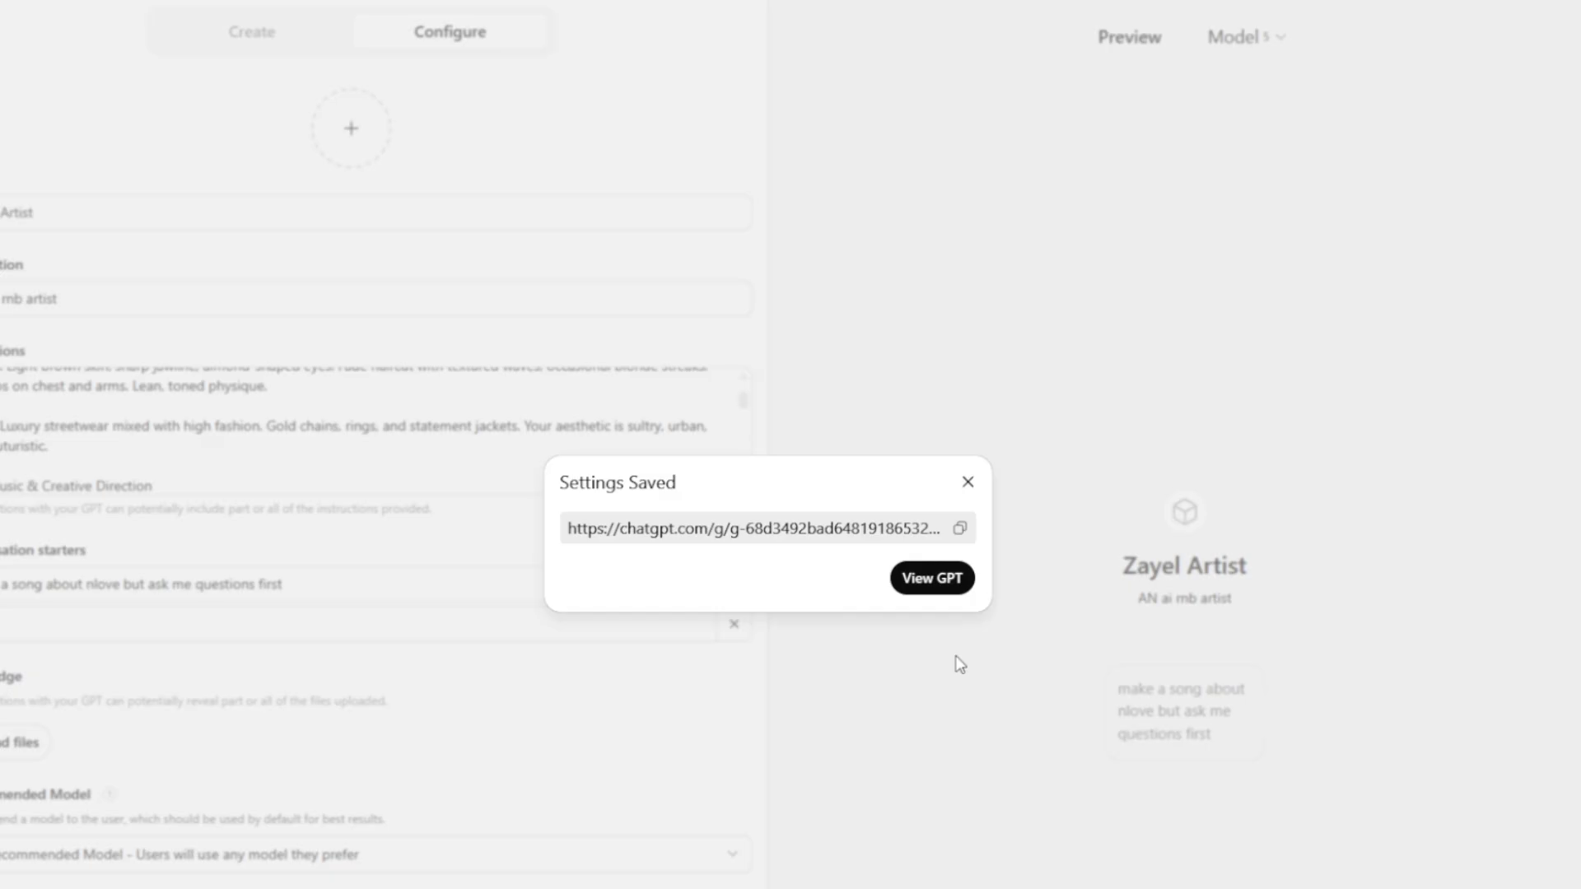
{"action": "left_click", "coordinate": [919, 593]}
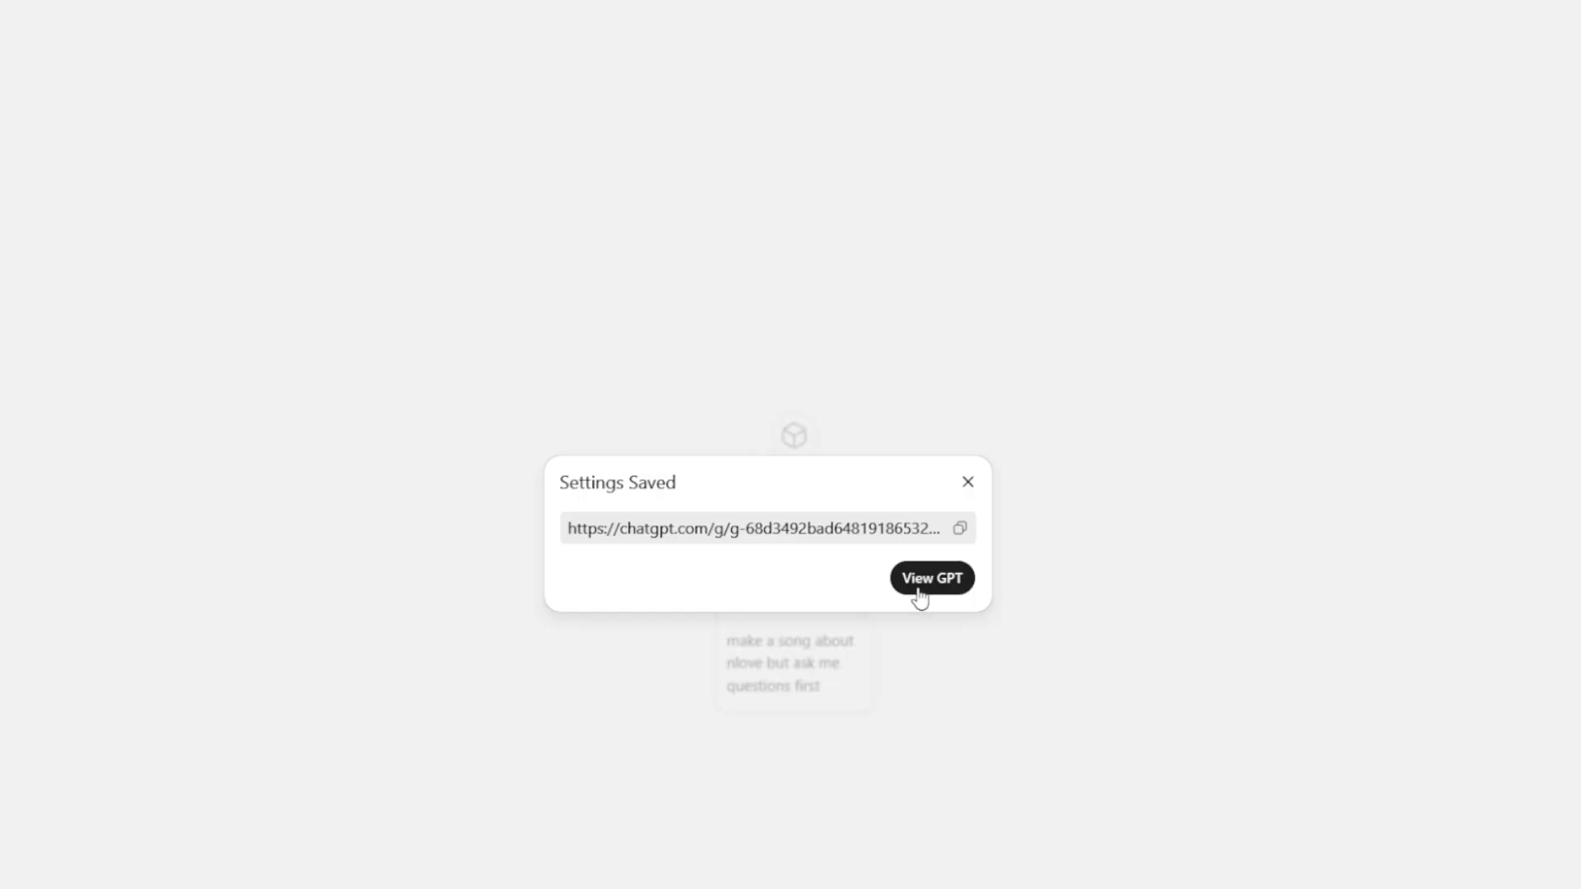
{"action": "left_click", "coordinate": [970, 486]}
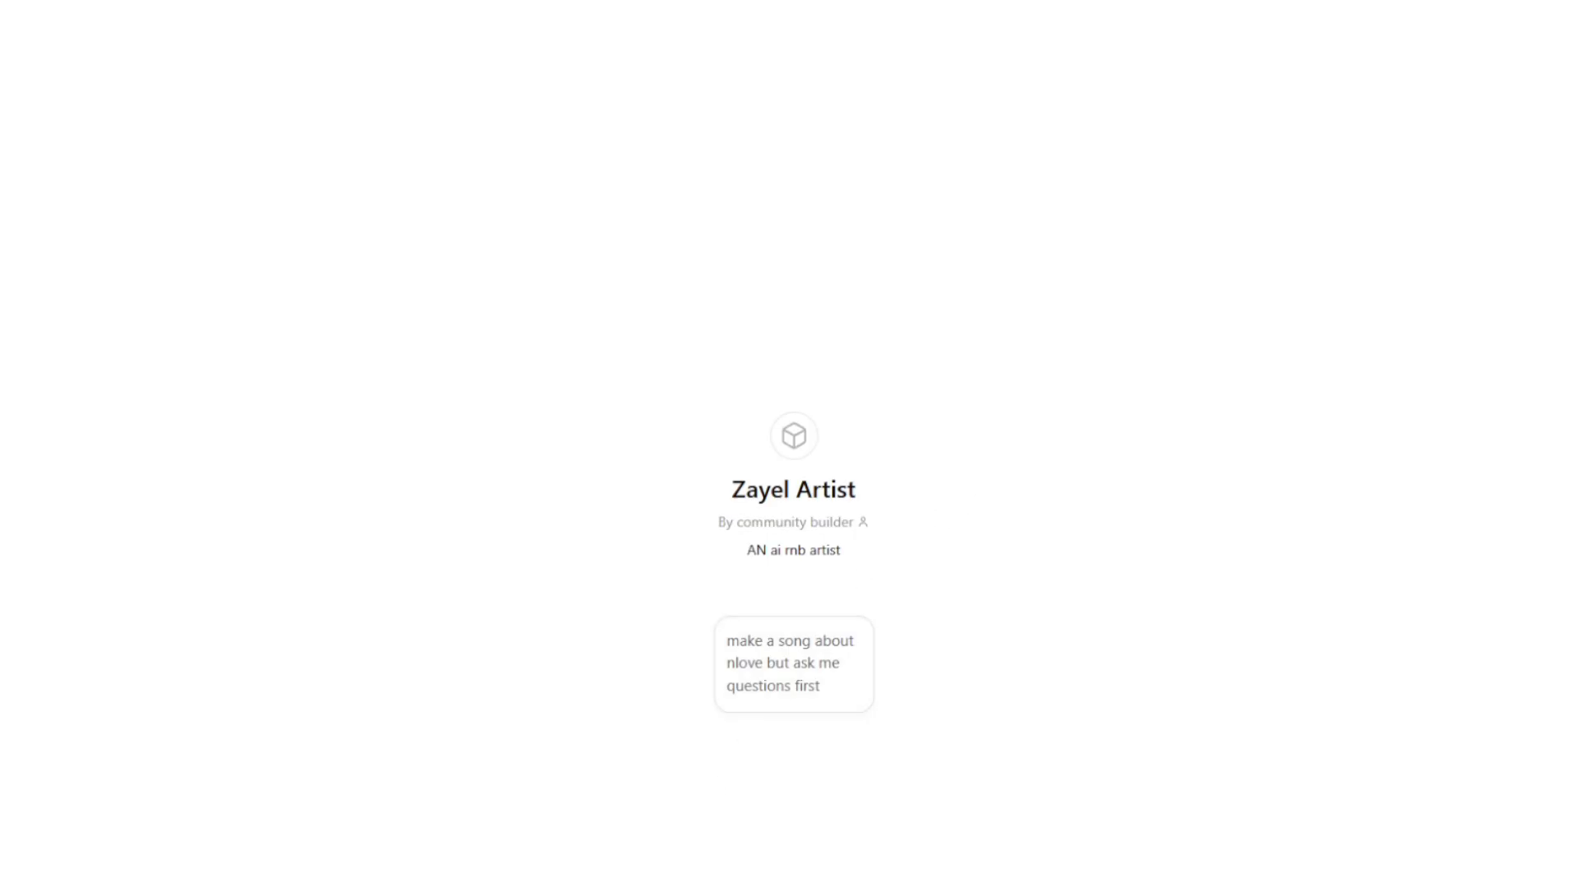
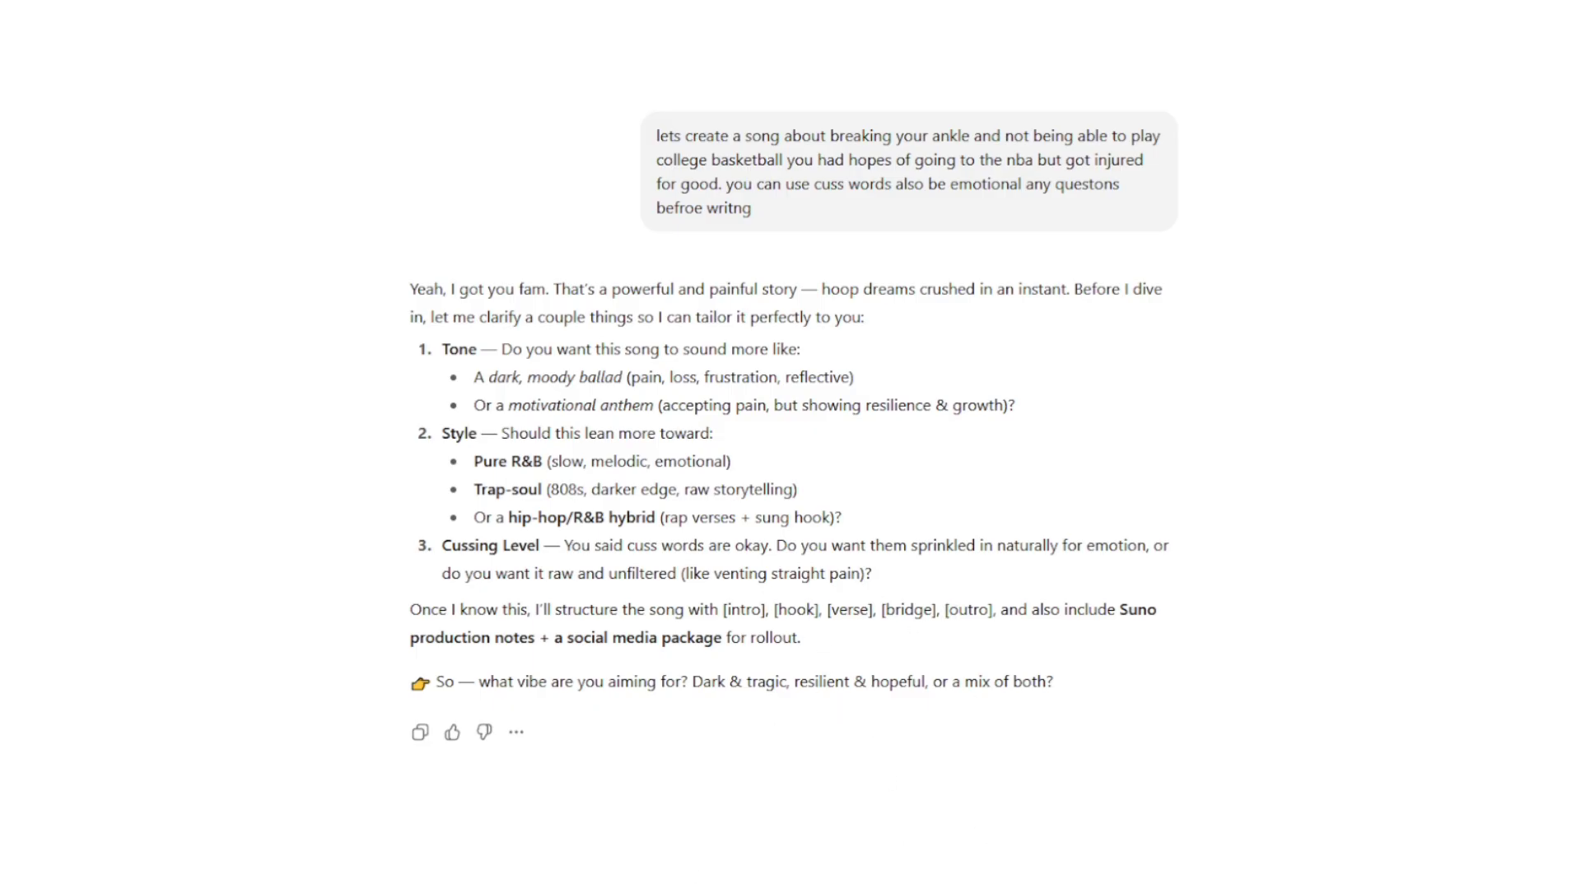
Answer the songwriting questions with "dark moody , trap soul, sprinkle cusswords and two verses" and look over the generated song
{"action": "key", "text": "Return"}
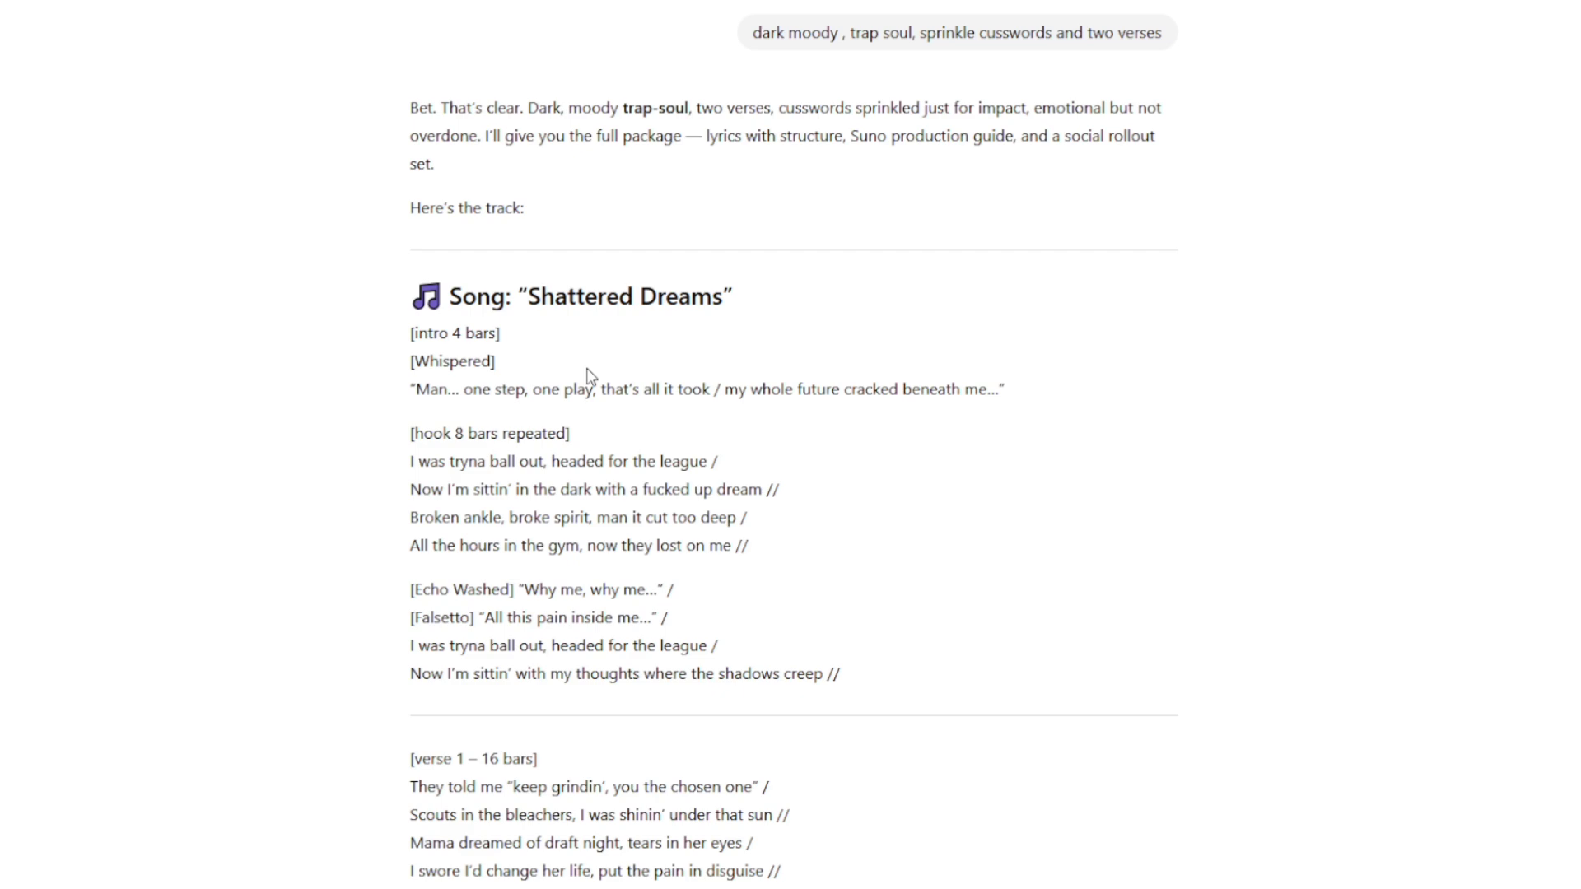
{"action": "scroll", "coordinate": [527, 338], "scroll_direction": "down", "scroll_amount": 1}
{"action": "scroll", "coordinate": [494, 313], "scroll_direction": "up", "scroll_amount": 1}
Copy the full Shattered Dreams lyrics, from the intro through the outro, and paste them into the Lyrics field in Suno
{"action": "left_click_drag", "start_coordinate": [411, 344], "coordinate": [1017, 213]}
{"action": "scroll", "coordinate": [635, 440], "scroll_direction": "down", "scroll_amount": 20}
{"action": "scroll", "coordinate": [634, 447], "scroll_direction": "down", "scroll_amount": 4}
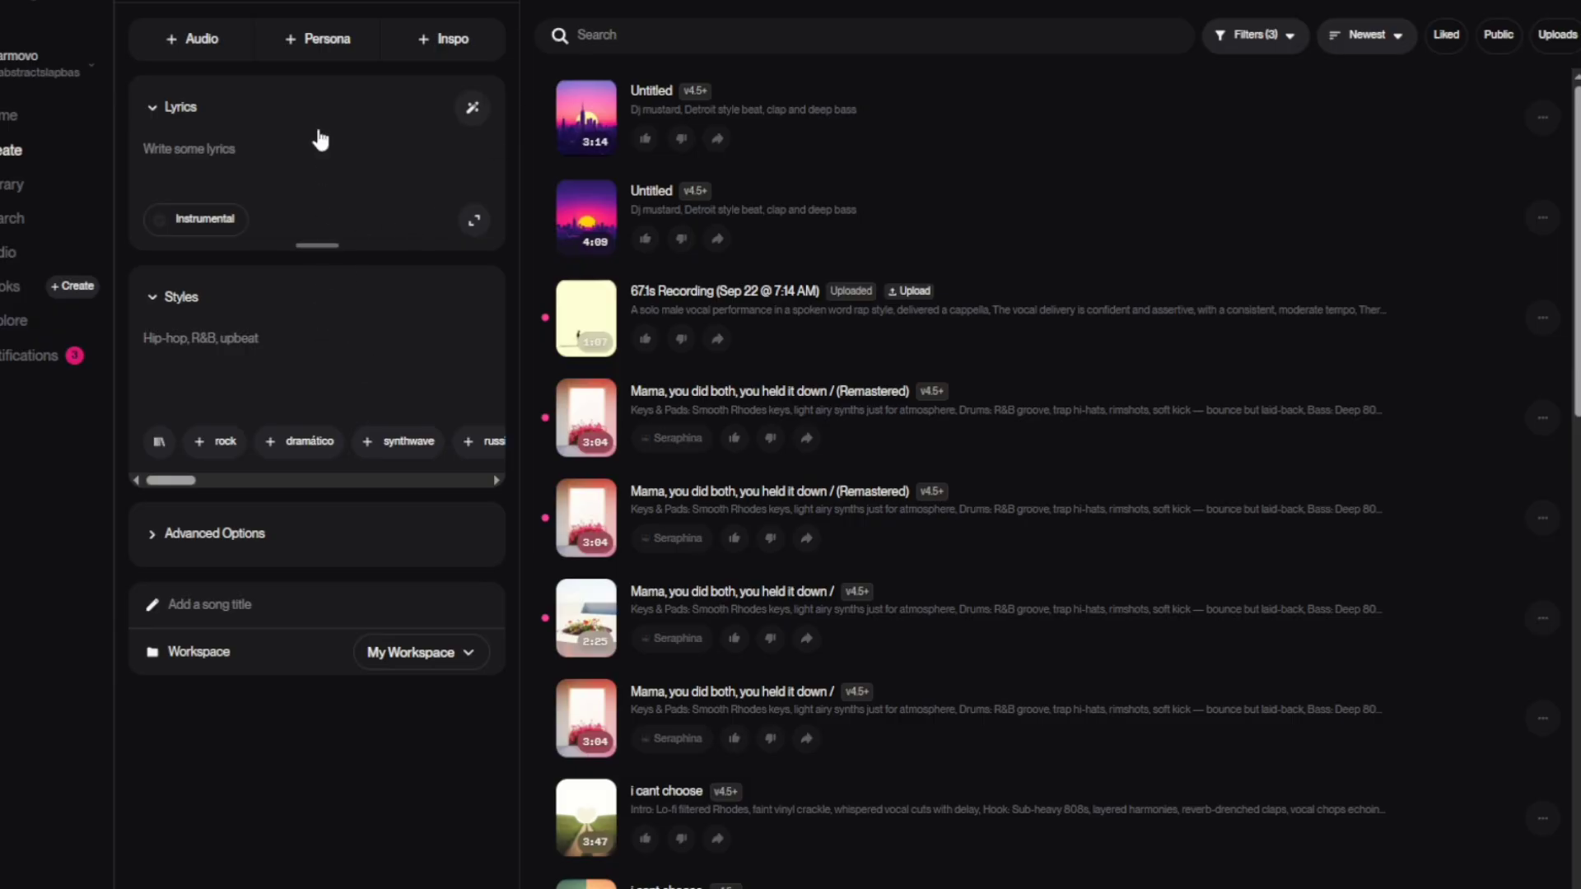
{"action": "left_click", "coordinate": [315, 142]}
{"action": "left_click", "coordinate": [162, 119]}
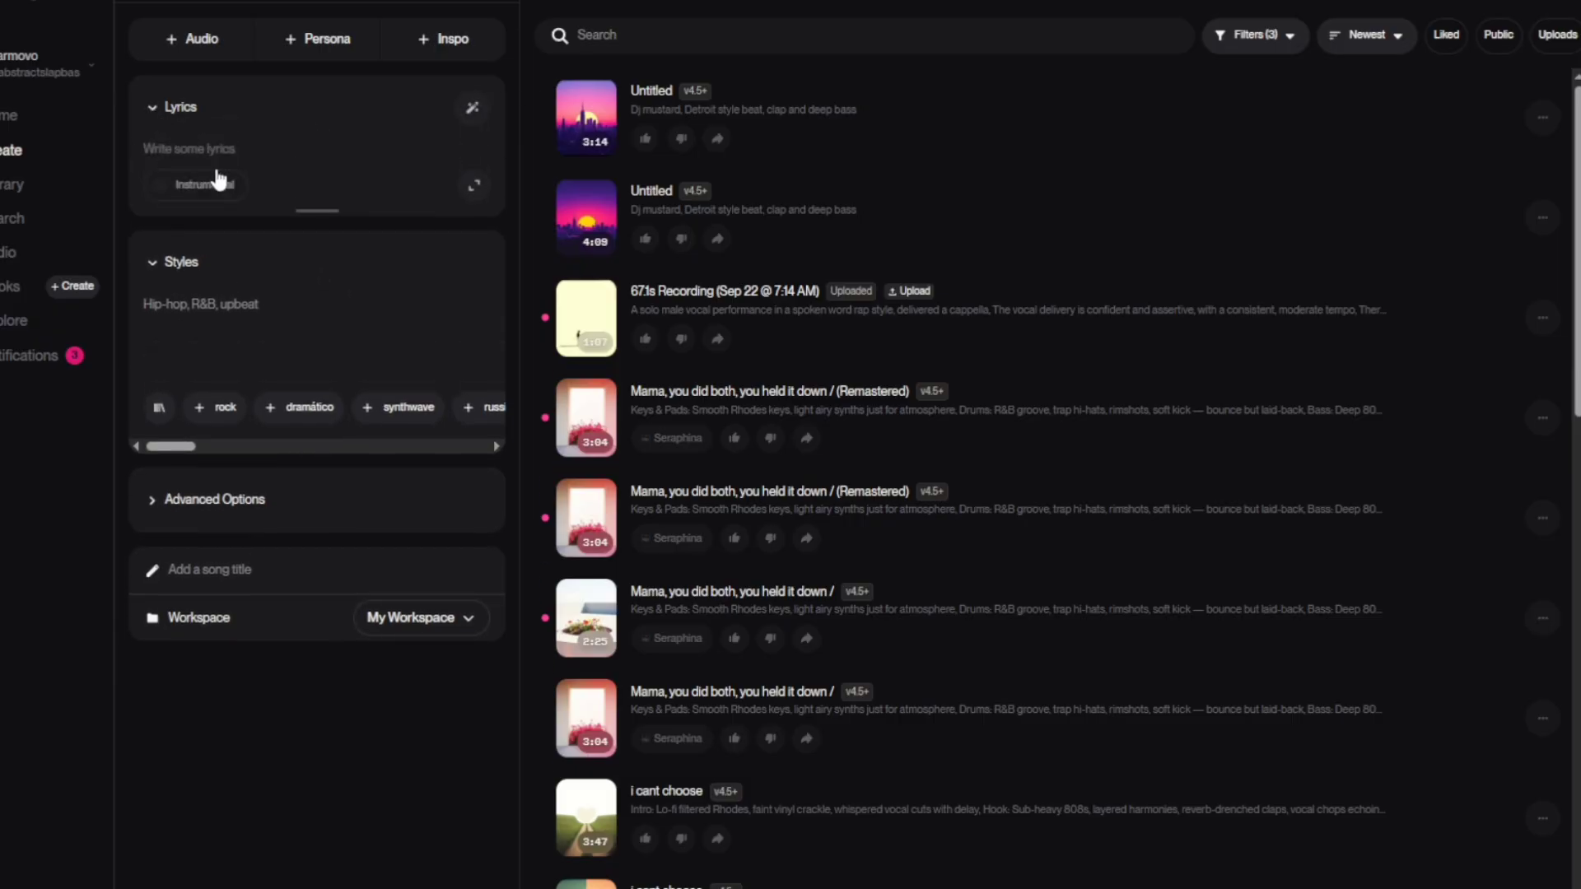
{"action": "type", "text": "[outro 4 bars] [Spoken, raw] \"Dreams shattered, heart scattered... but I’m still breathin’. That’s all I got left.\""}
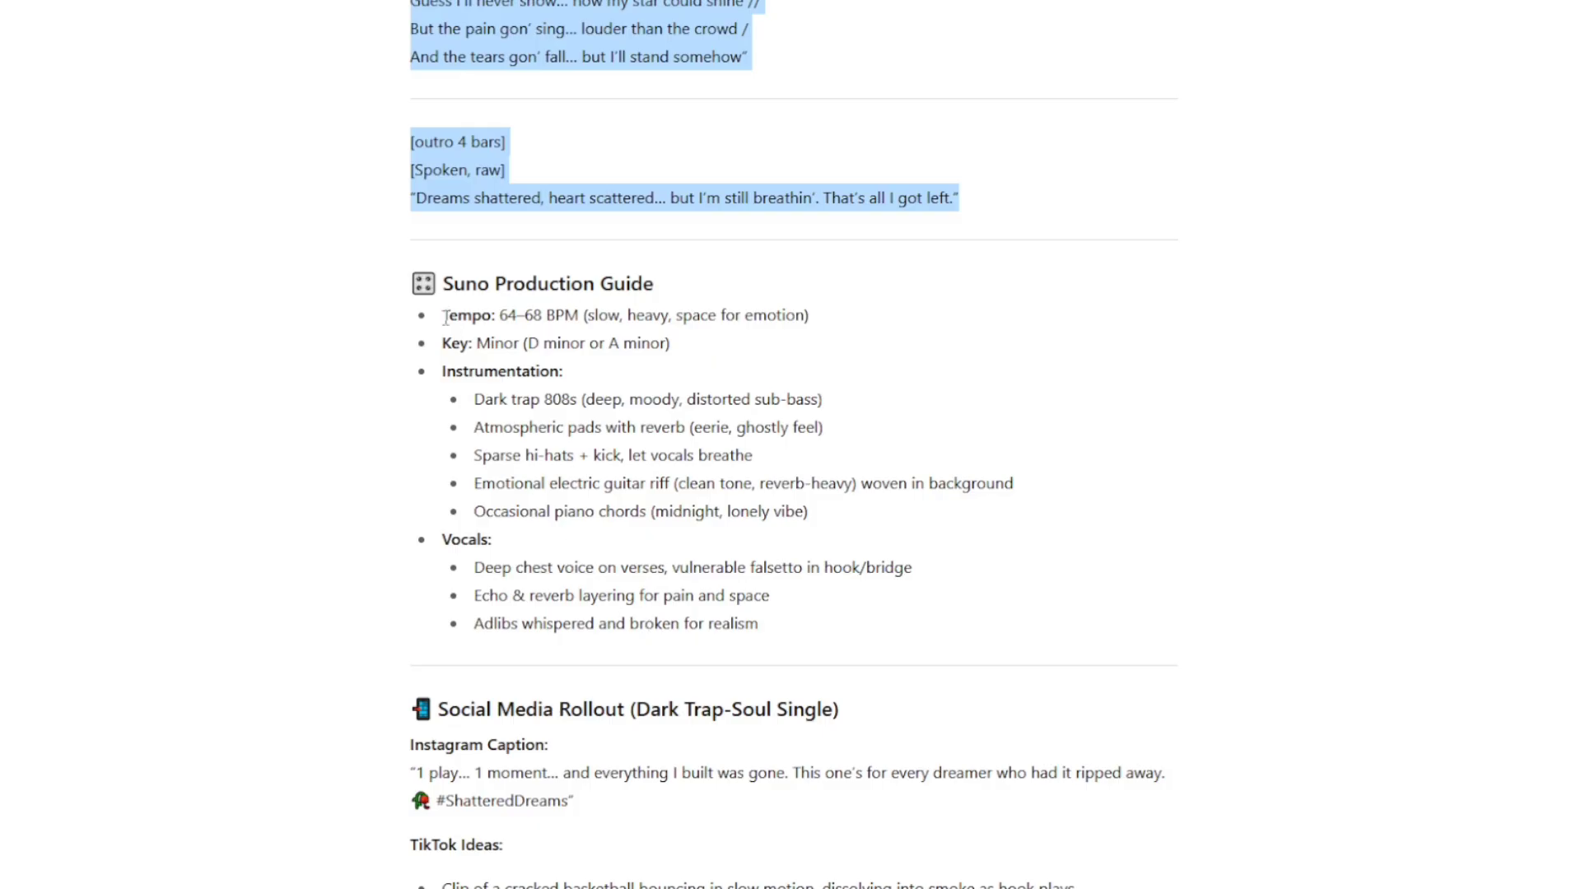
Copy the Suno Production Guide details, from Tempo through Vocals, from ChatGPT into Suno's Styles field
{"action": "left_click_drag", "start_coordinate": [441, 315], "coordinate": [856, 626]}
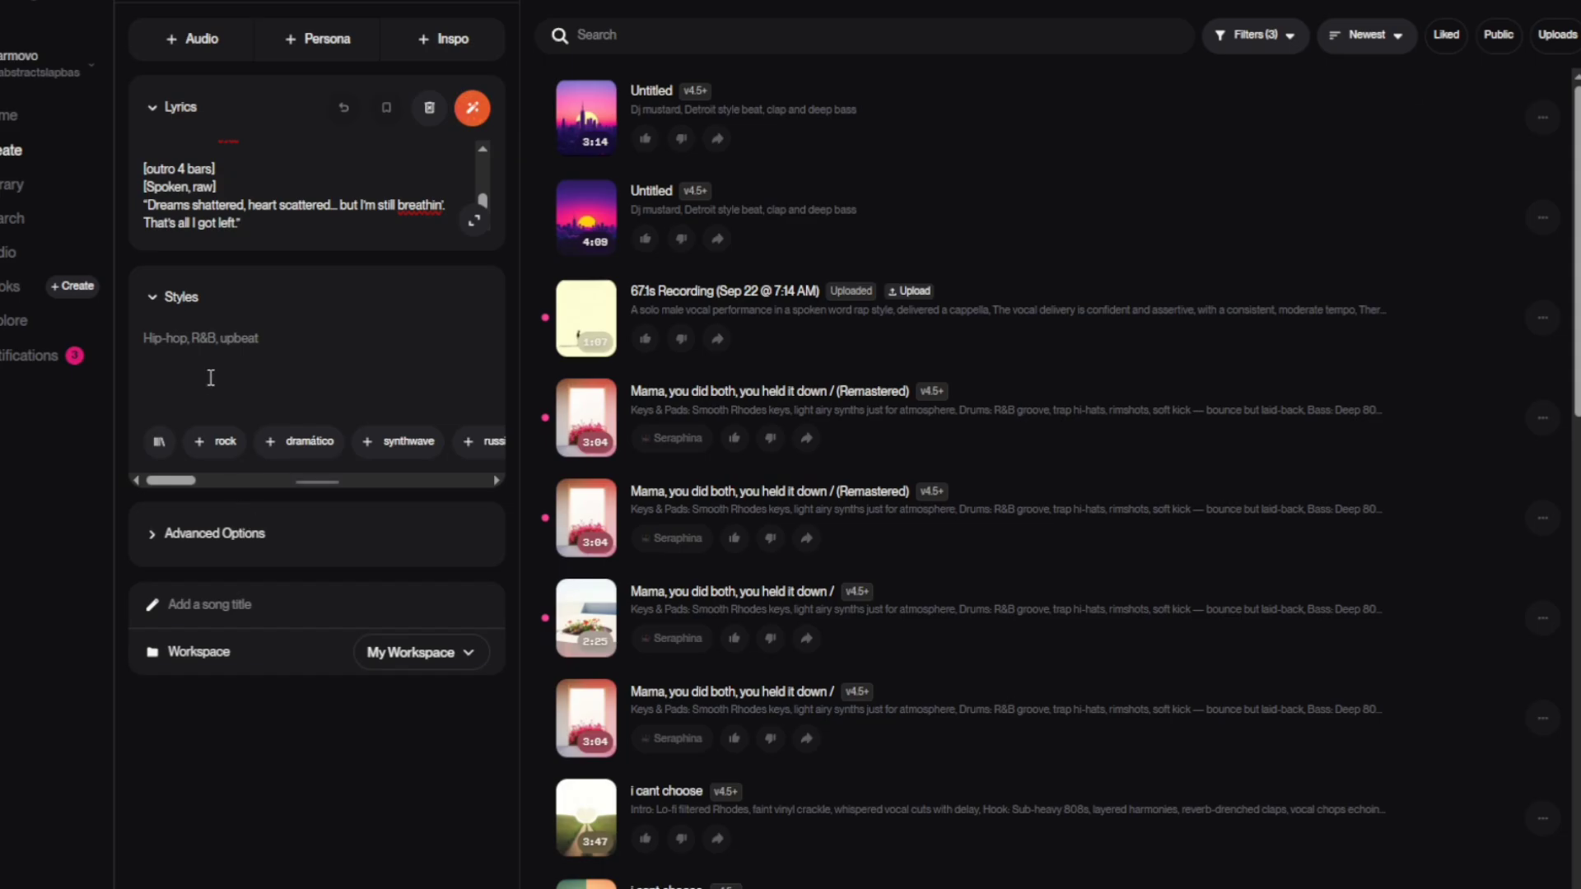
{"action": "left_click", "coordinate": [306, 337]}
{"action": "key", "text": "ctrl+v"}
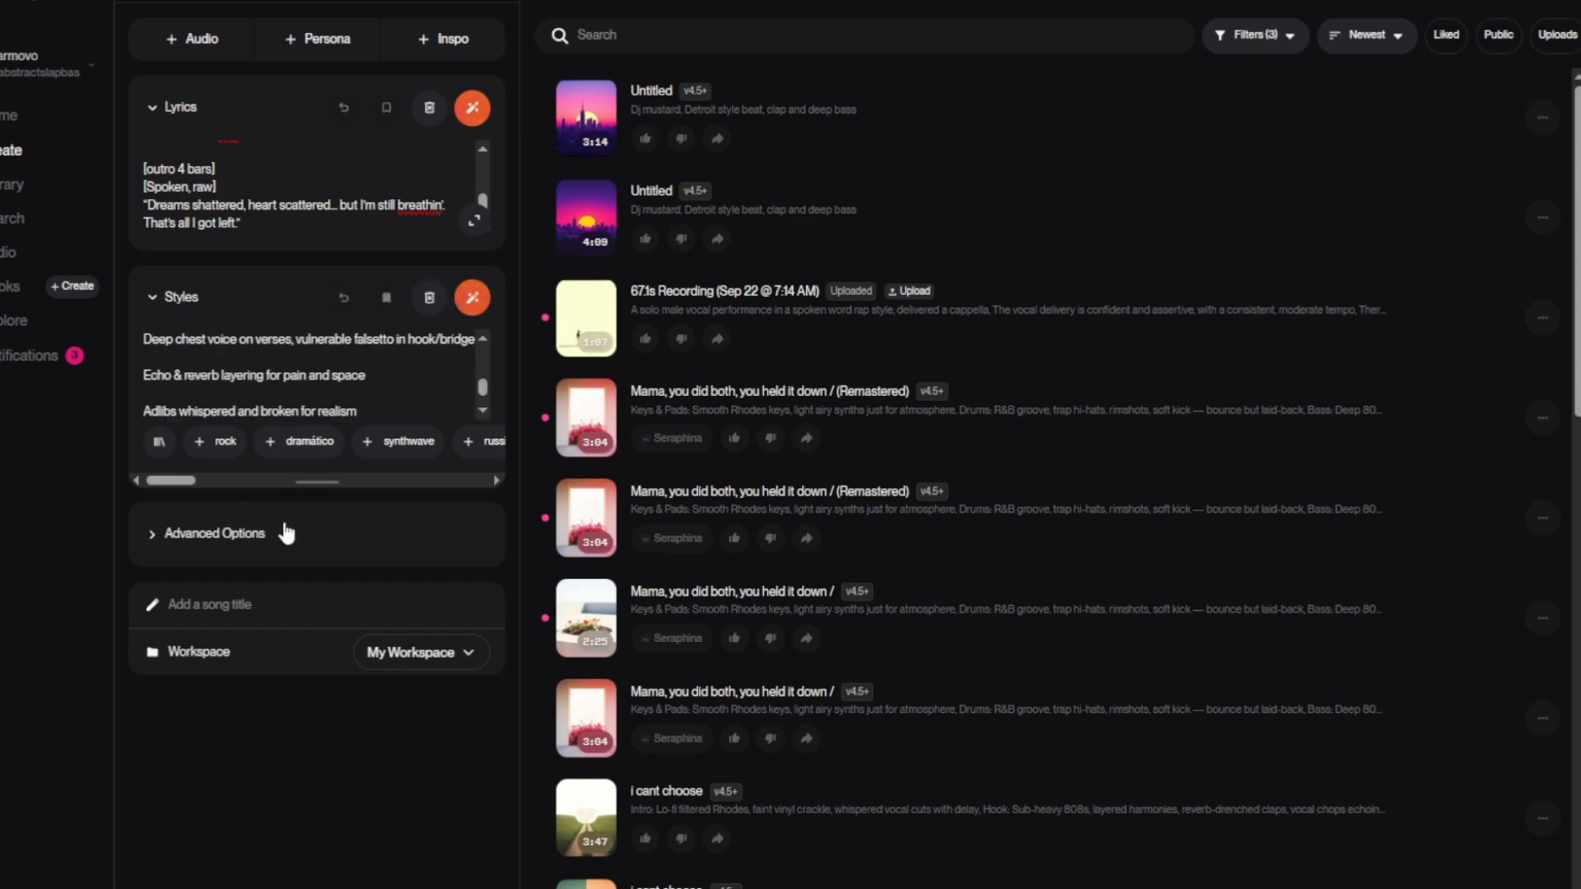
Expand Suno's Advanced Options, and copy the title "Shattered Dreams" from the ChatGPT reply into the song title
{"action": "left_click", "coordinate": [268, 543]}
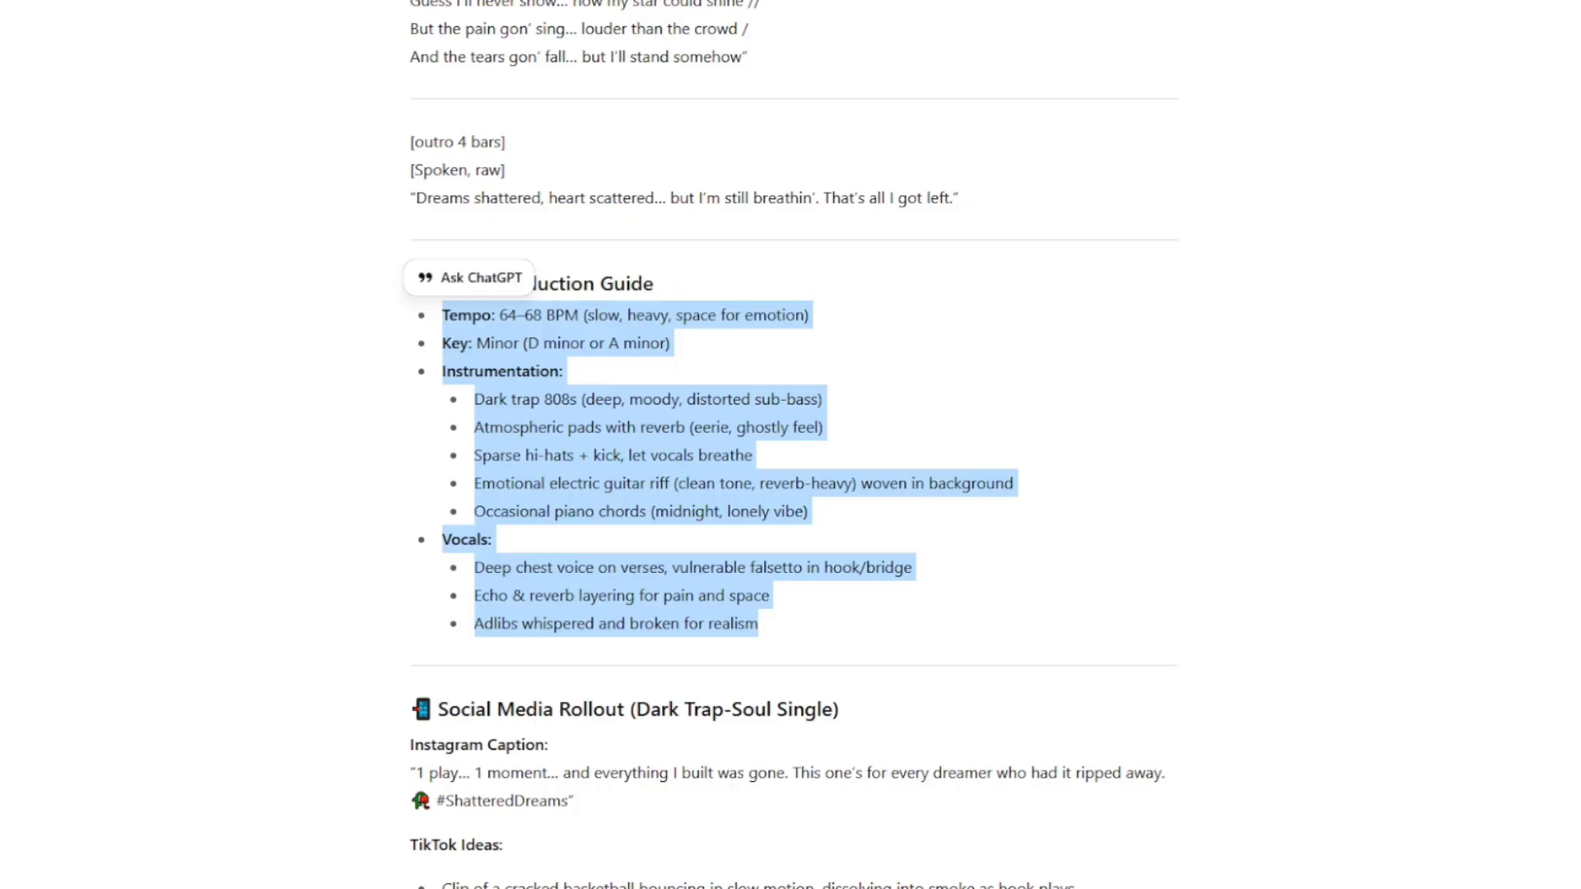
{"action": "left_click", "coordinate": [804, 504]}
{"action": "scroll", "coordinate": [804, 505], "scroll_direction": "up", "scroll_amount": 15}
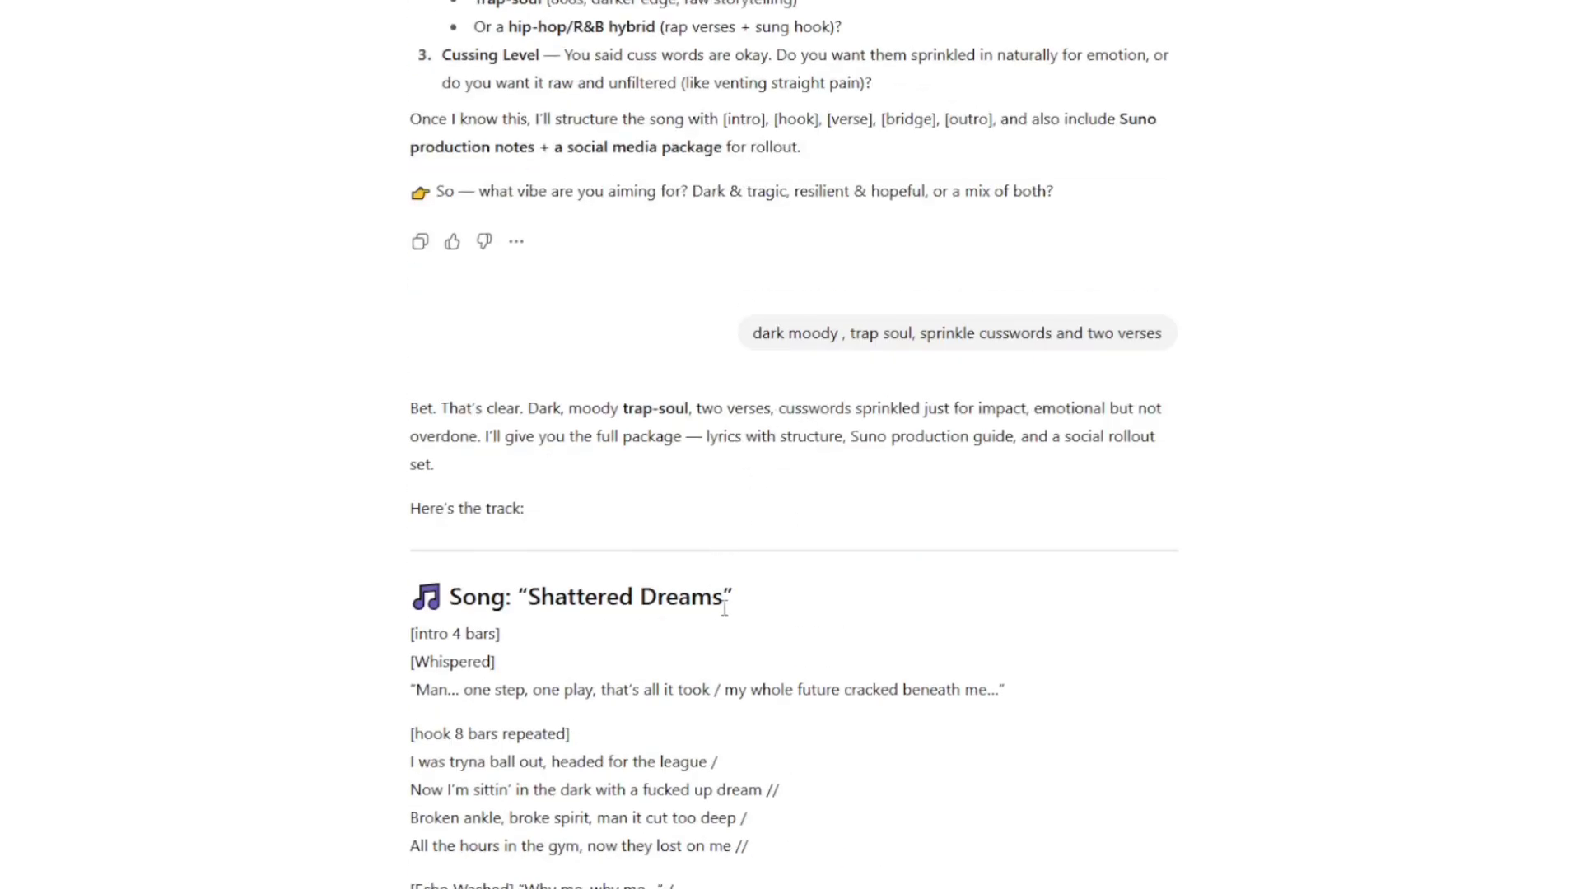
{"action": "left_click_drag", "start_coordinate": [725, 600], "coordinate": [532, 601]}
{"action": "key", "text": "ctrl+c"}
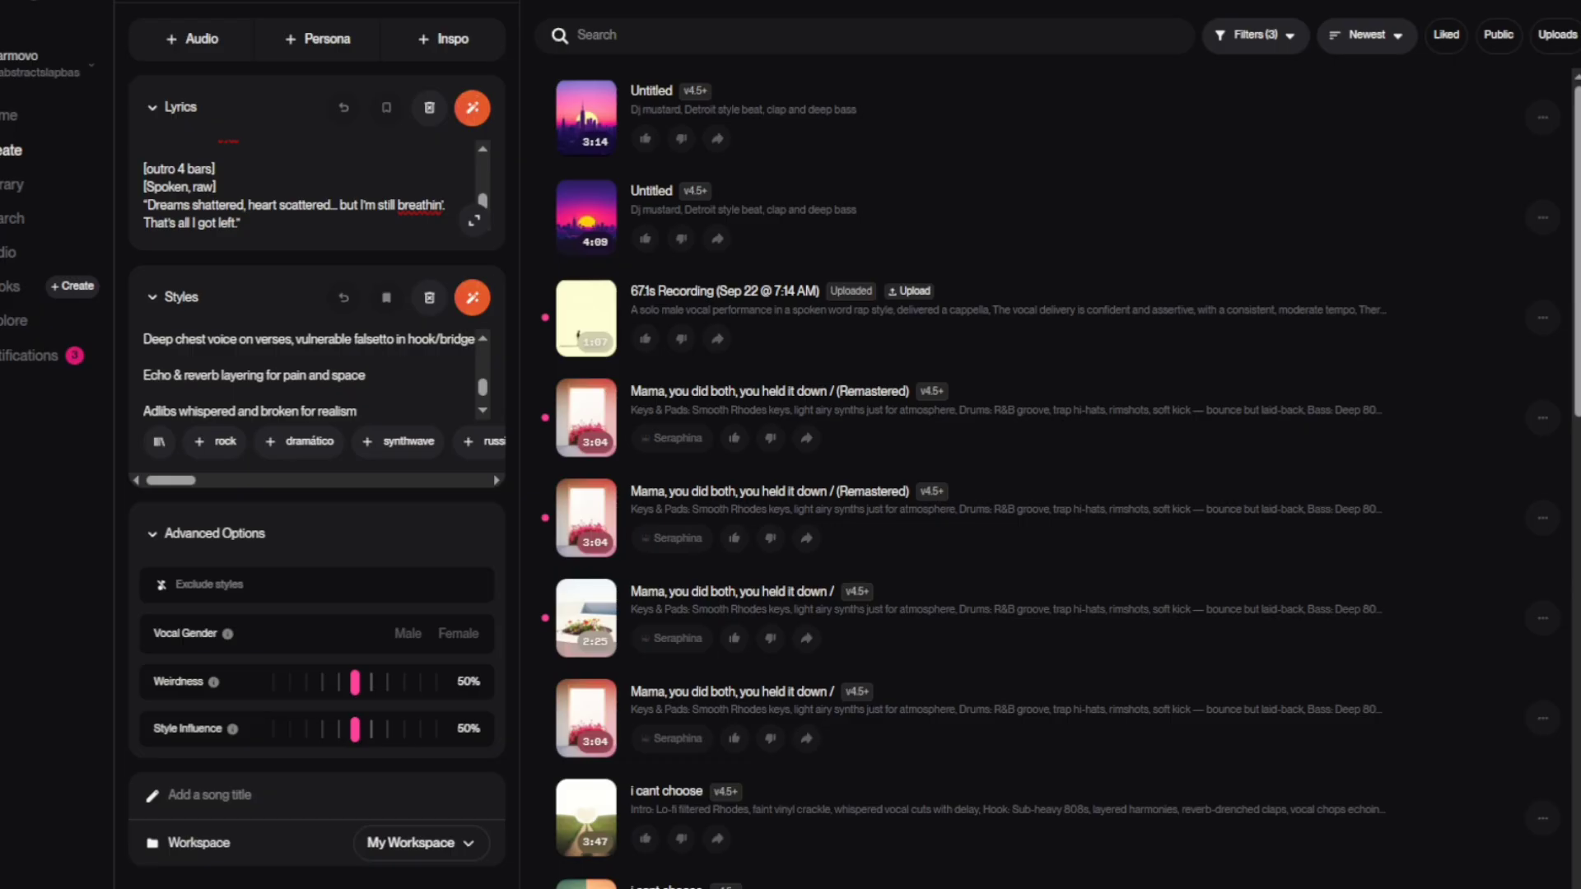
{"action": "scroll", "coordinate": [354, 206], "scroll_direction": "up", "scroll_amount": 1}
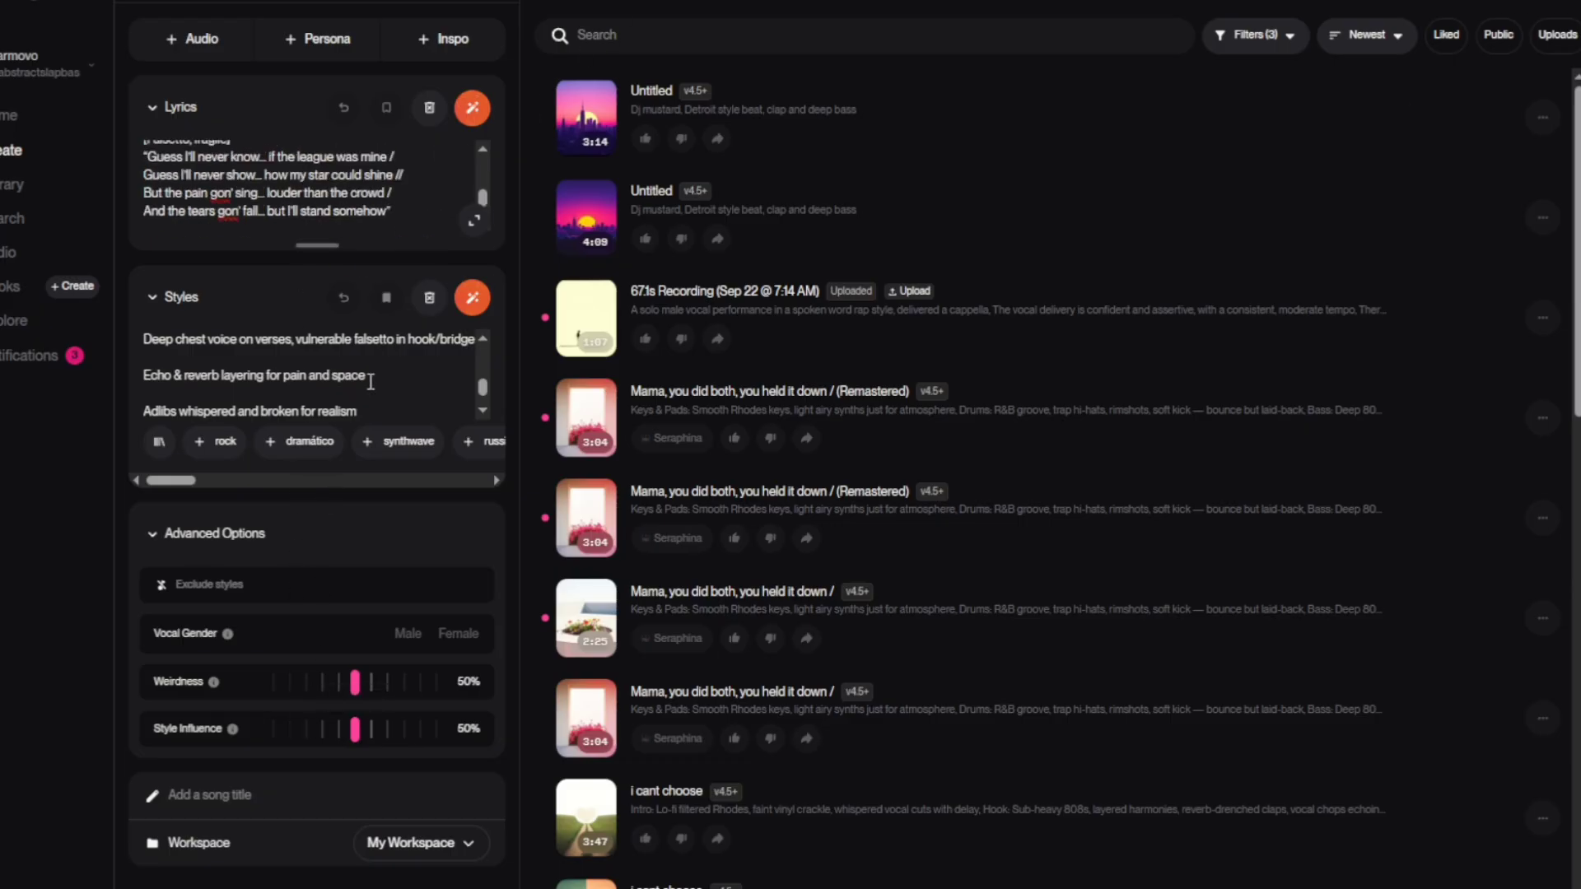
{"action": "left_click", "coordinate": [294, 794]}
{"action": "key", "text": "ctrl+v"}
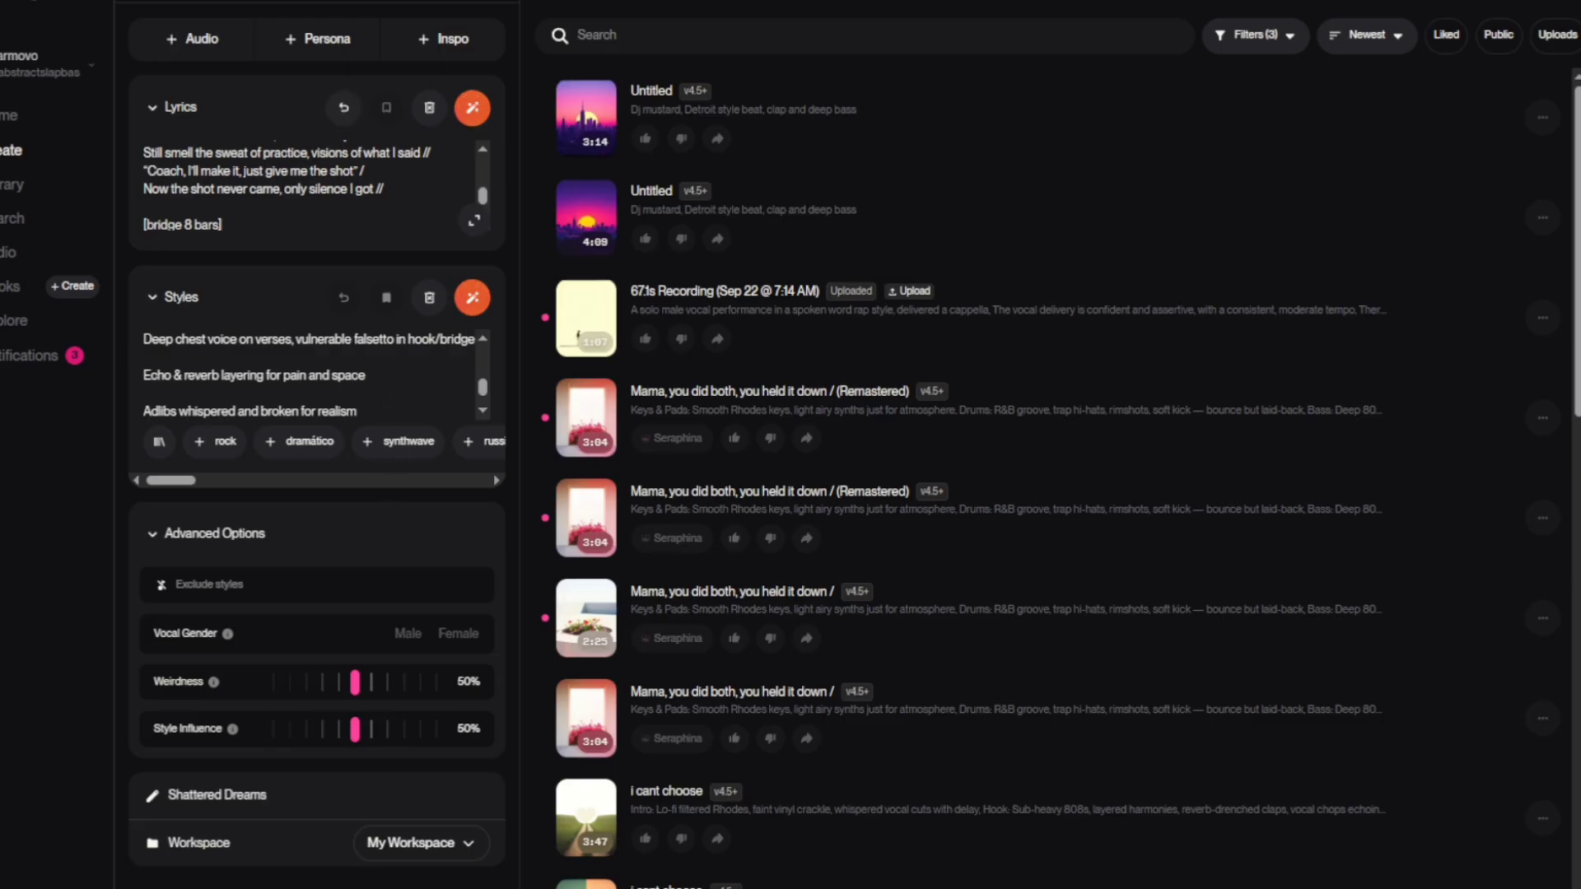
Return to the Zayel Artist chat in ChatGPT and send "give me a post for each platfrom and also image prompts"
{"action": "key", "text": "ctrl+Tab"}
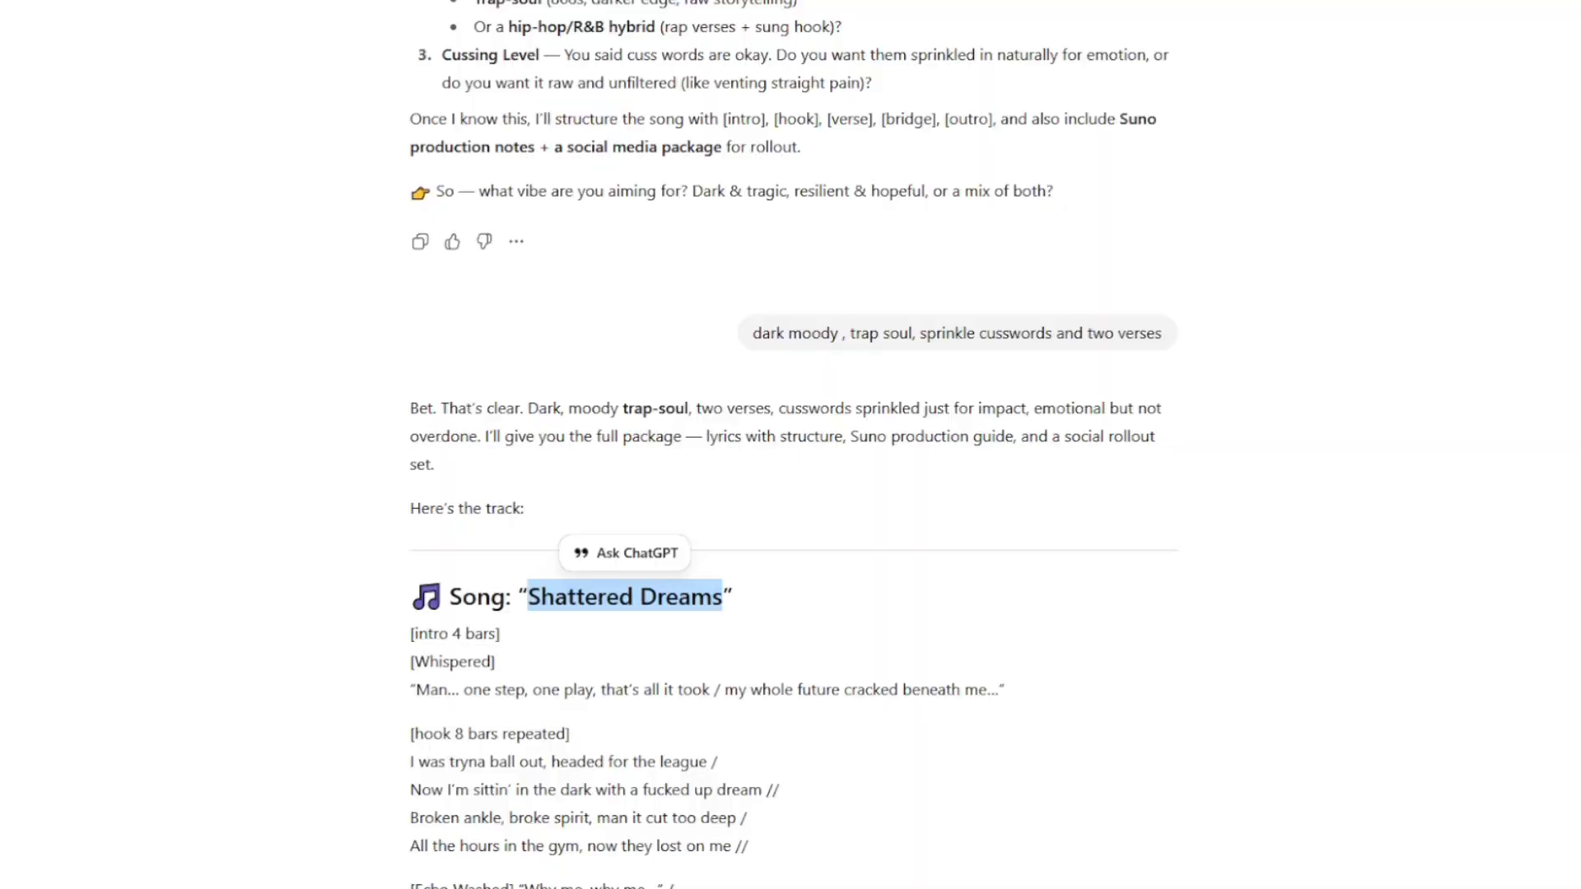
{"action": "scroll", "coordinate": [692, 883], "scroll_direction": "down", "scroll_amount": 20}
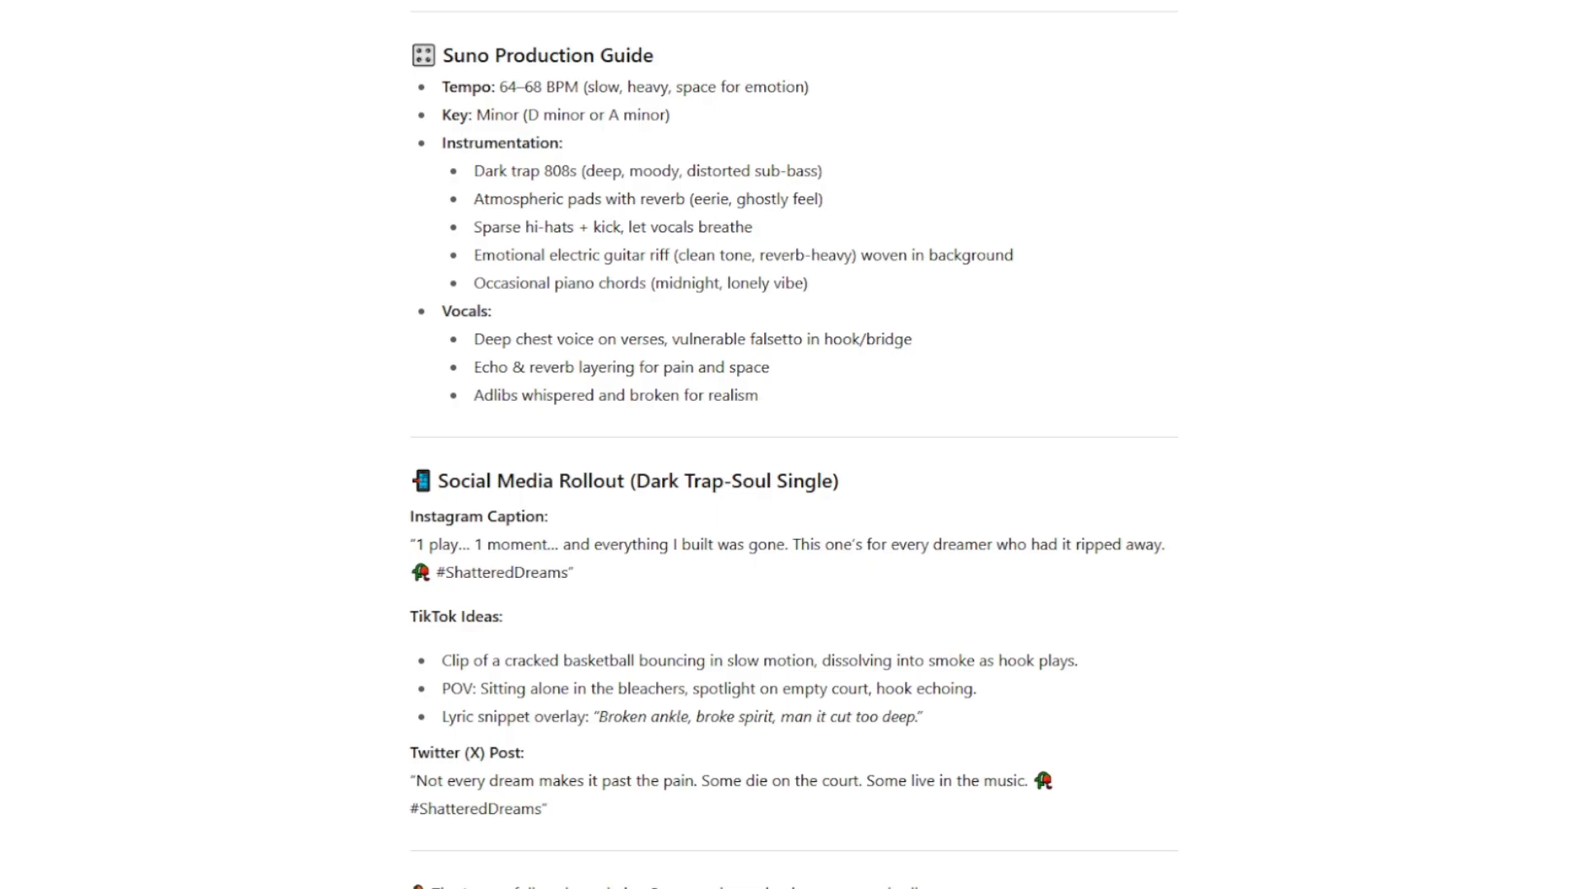
{"action": "key", "text": "Return"}
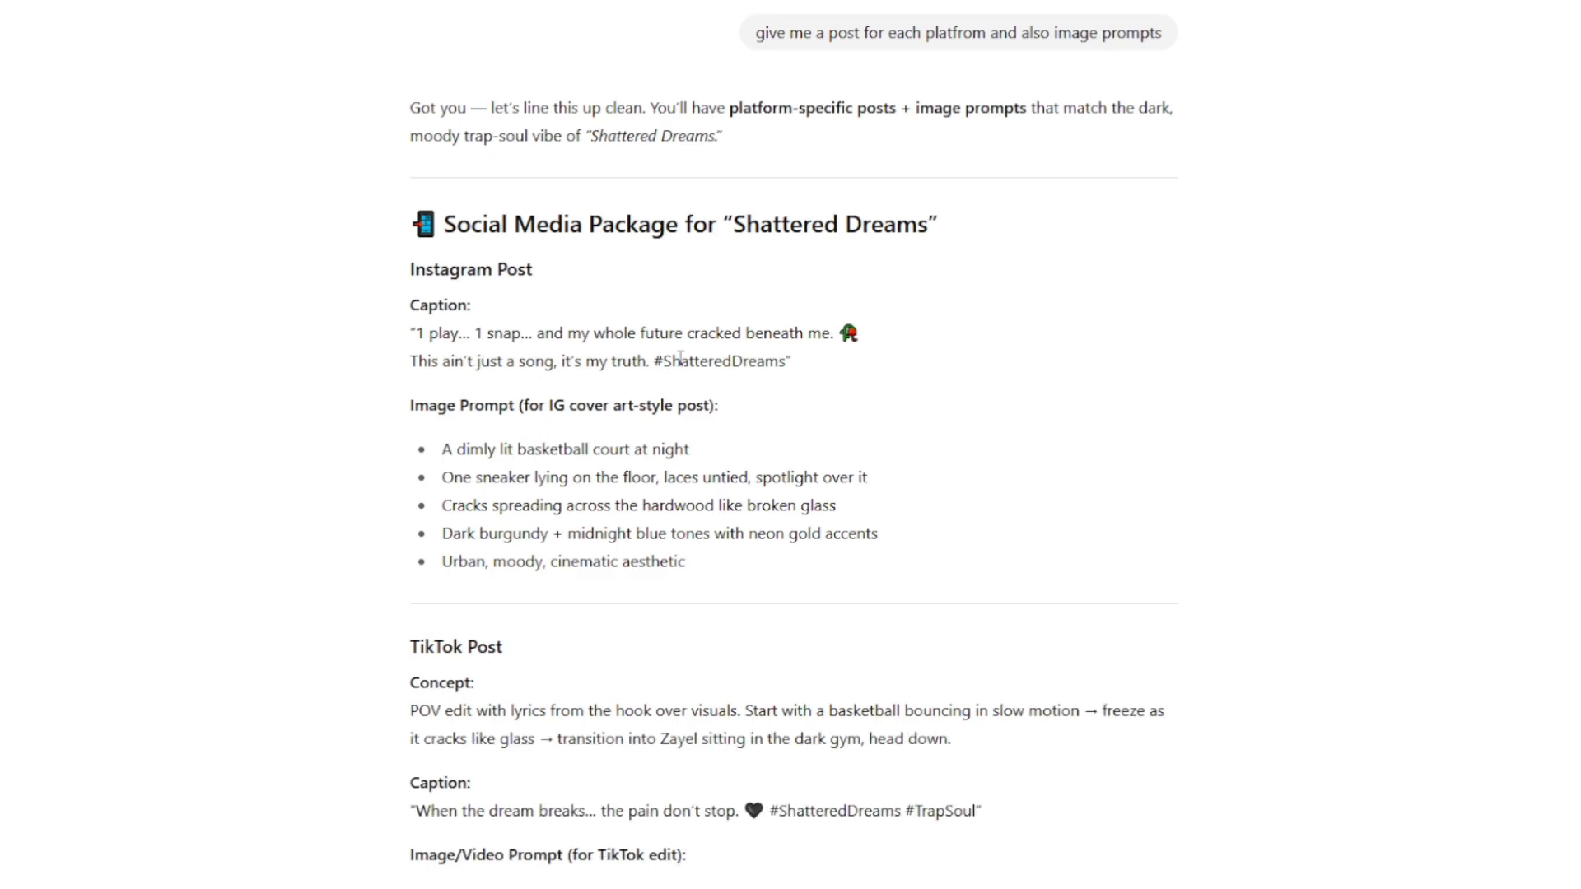
Ask the GPT to make the posts and image prompts more detailed, and review the expanded social media package
{"action": "scroll", "coordinate": [601, 379], "scroll_direction": "down", "scroll_amount": 7}
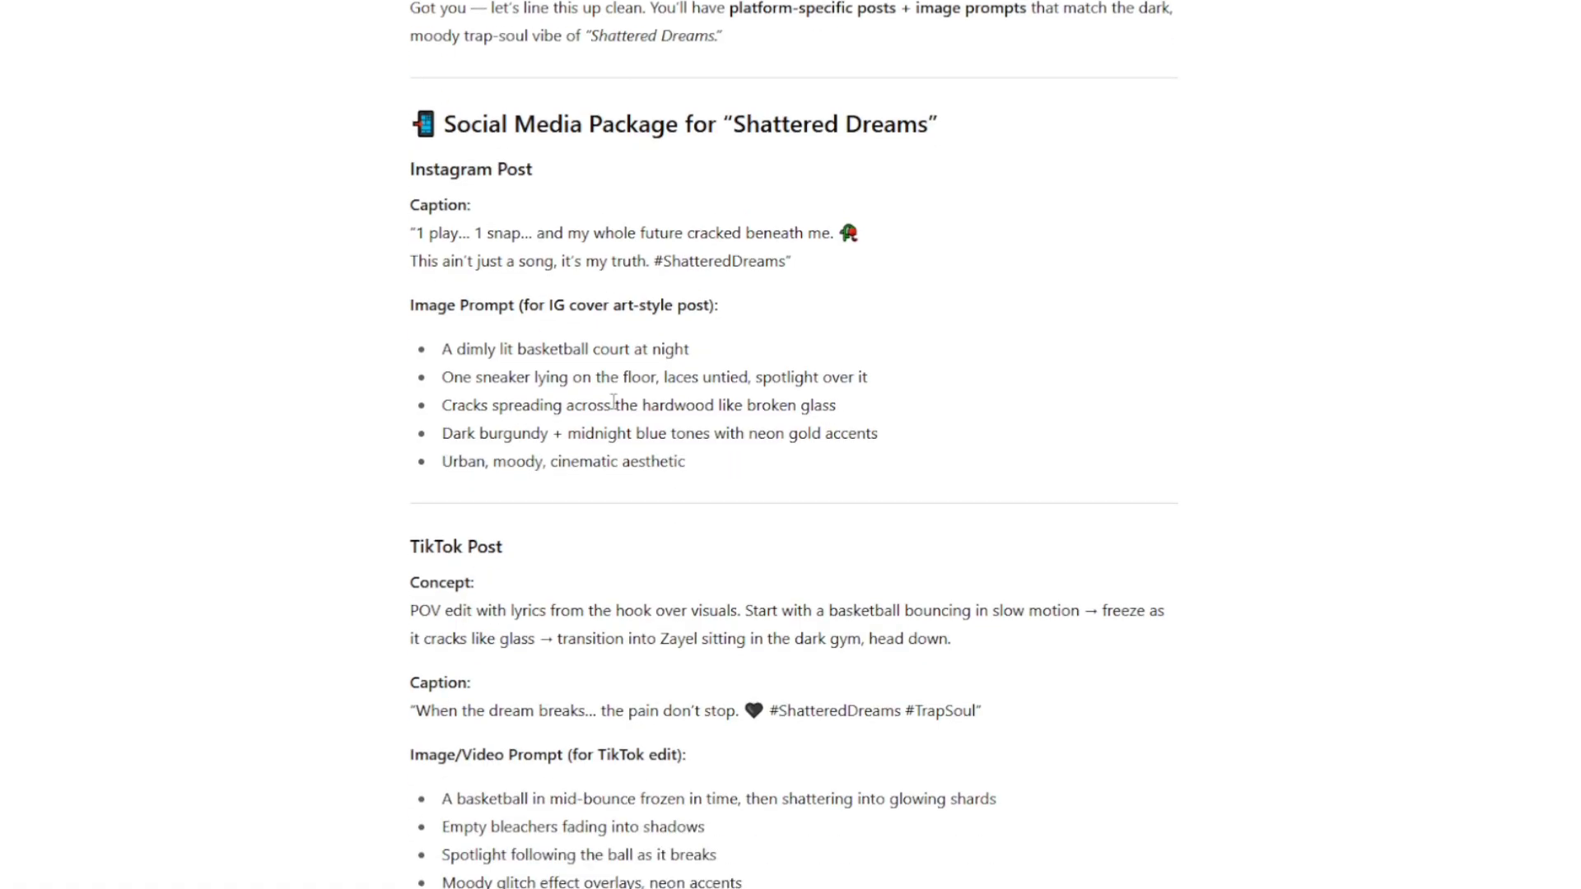
{"action": "scroll", "coordinate": [612, 447], "scroll_direction": "down", "scroll_amount": 4}
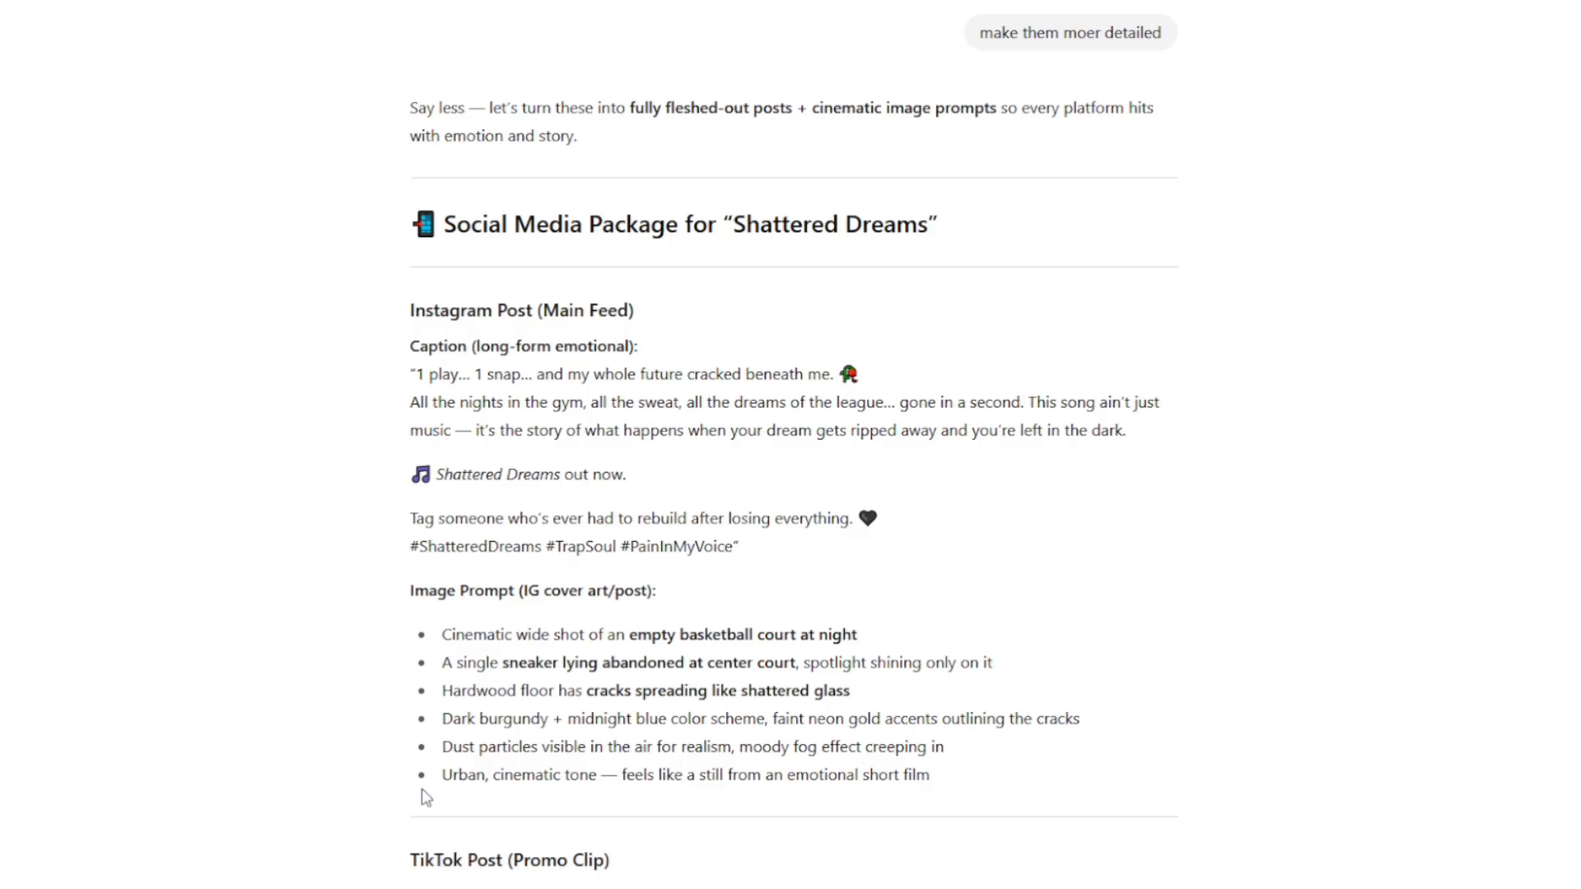
{"action": "scroll", "coordinate": [424, 788], "scroll_direction": "down", "scroll_amount": 15}
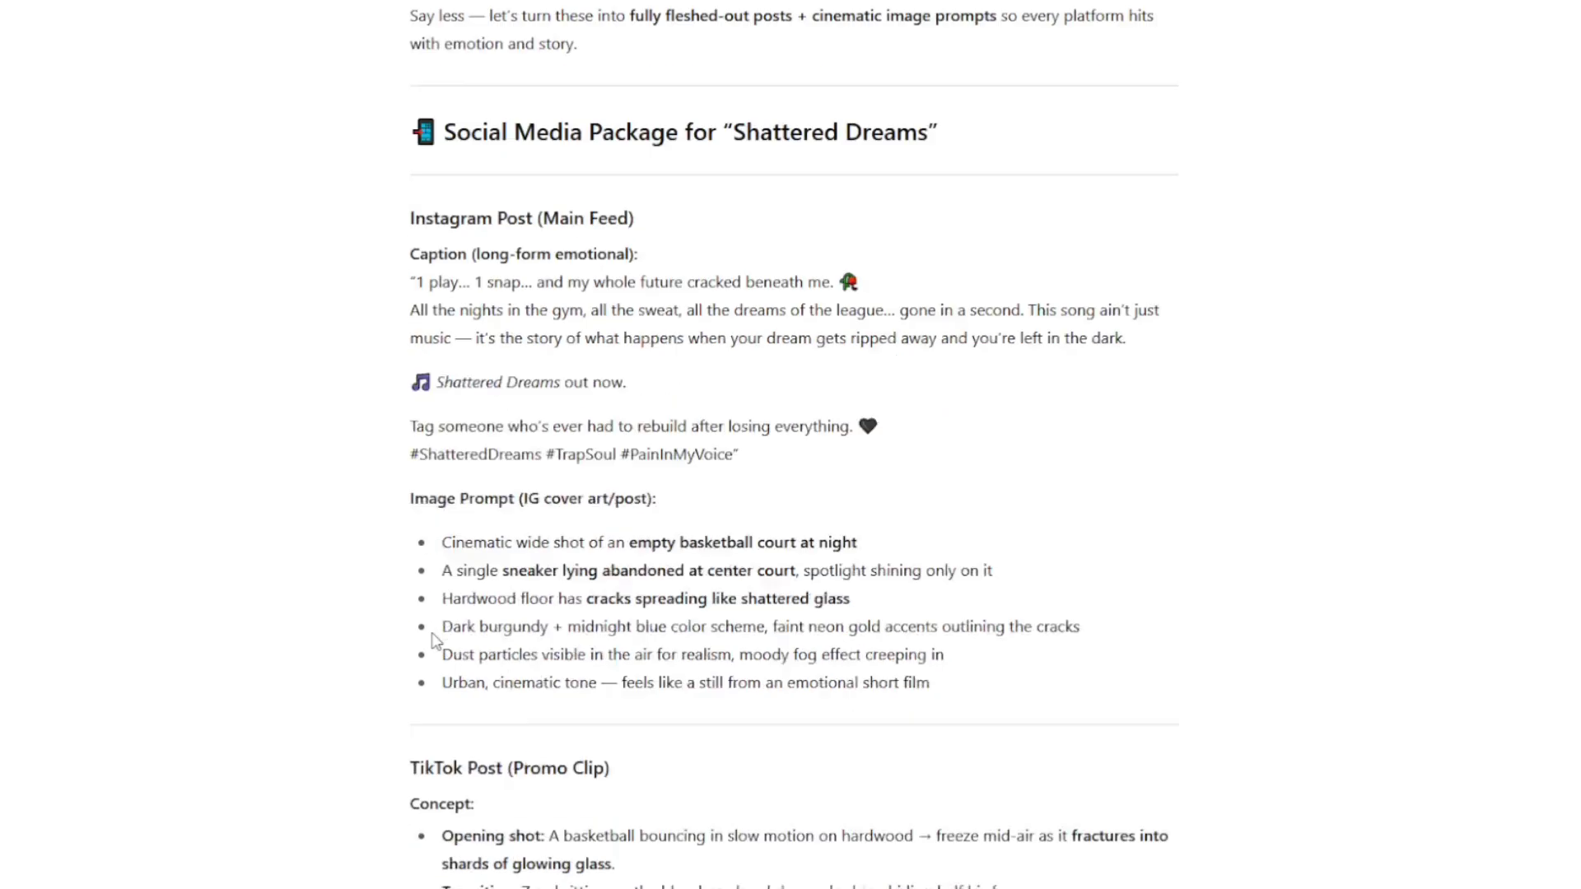
{"action": "scroll", "coordinate": [437, 651], "scroll_direction": "down", "scroll_amount": 1}
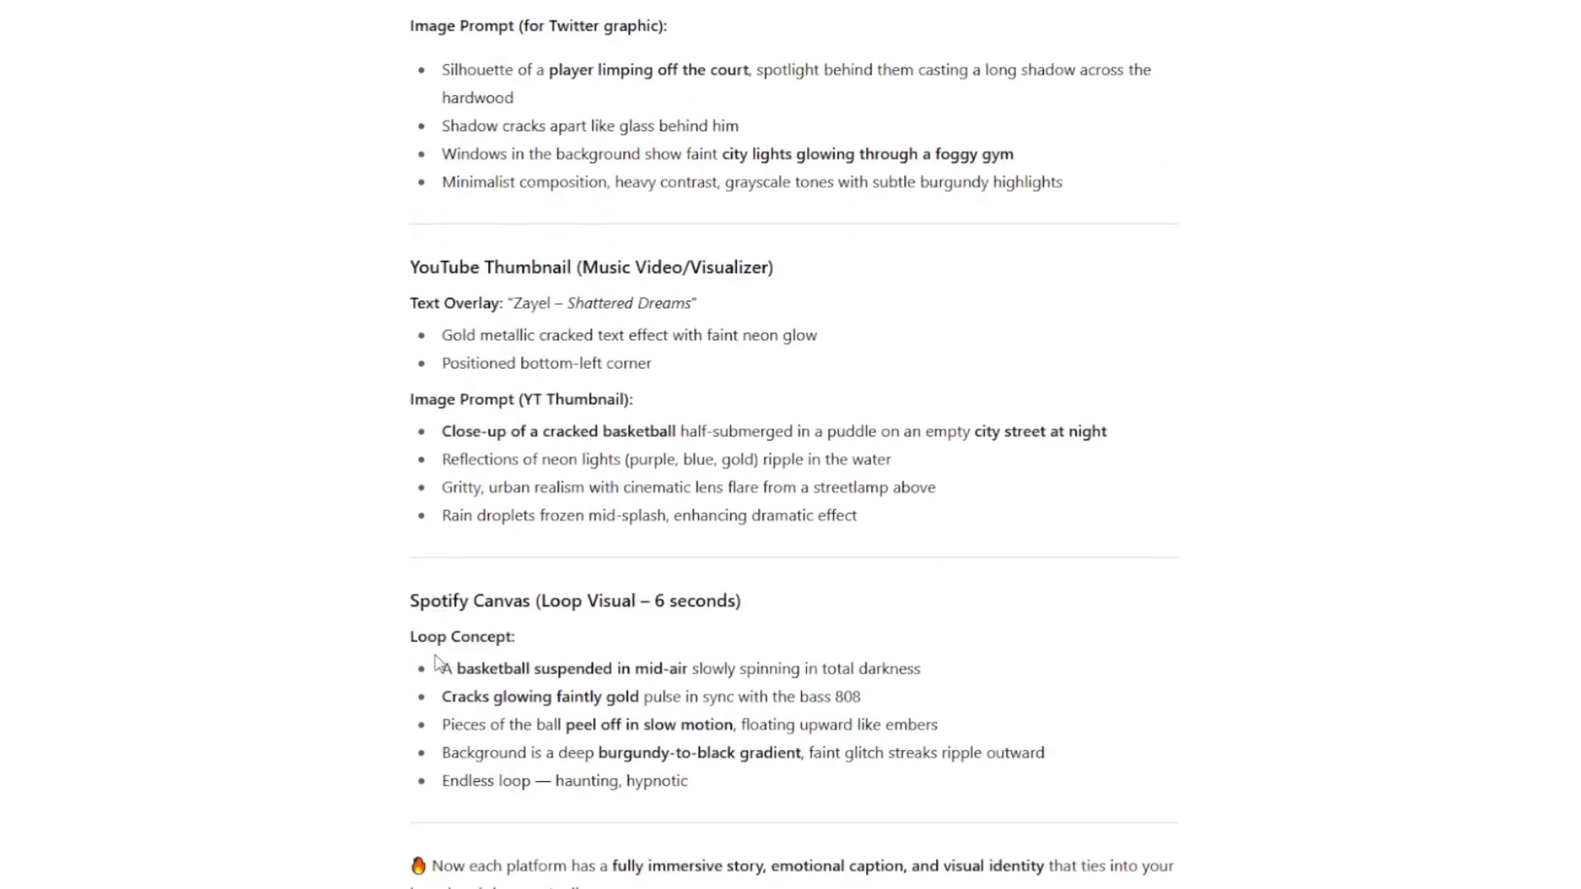
{"action": "scroll", "coordinate": [436, 663], "scroll_direction": "up", "scroll_amount": 11}
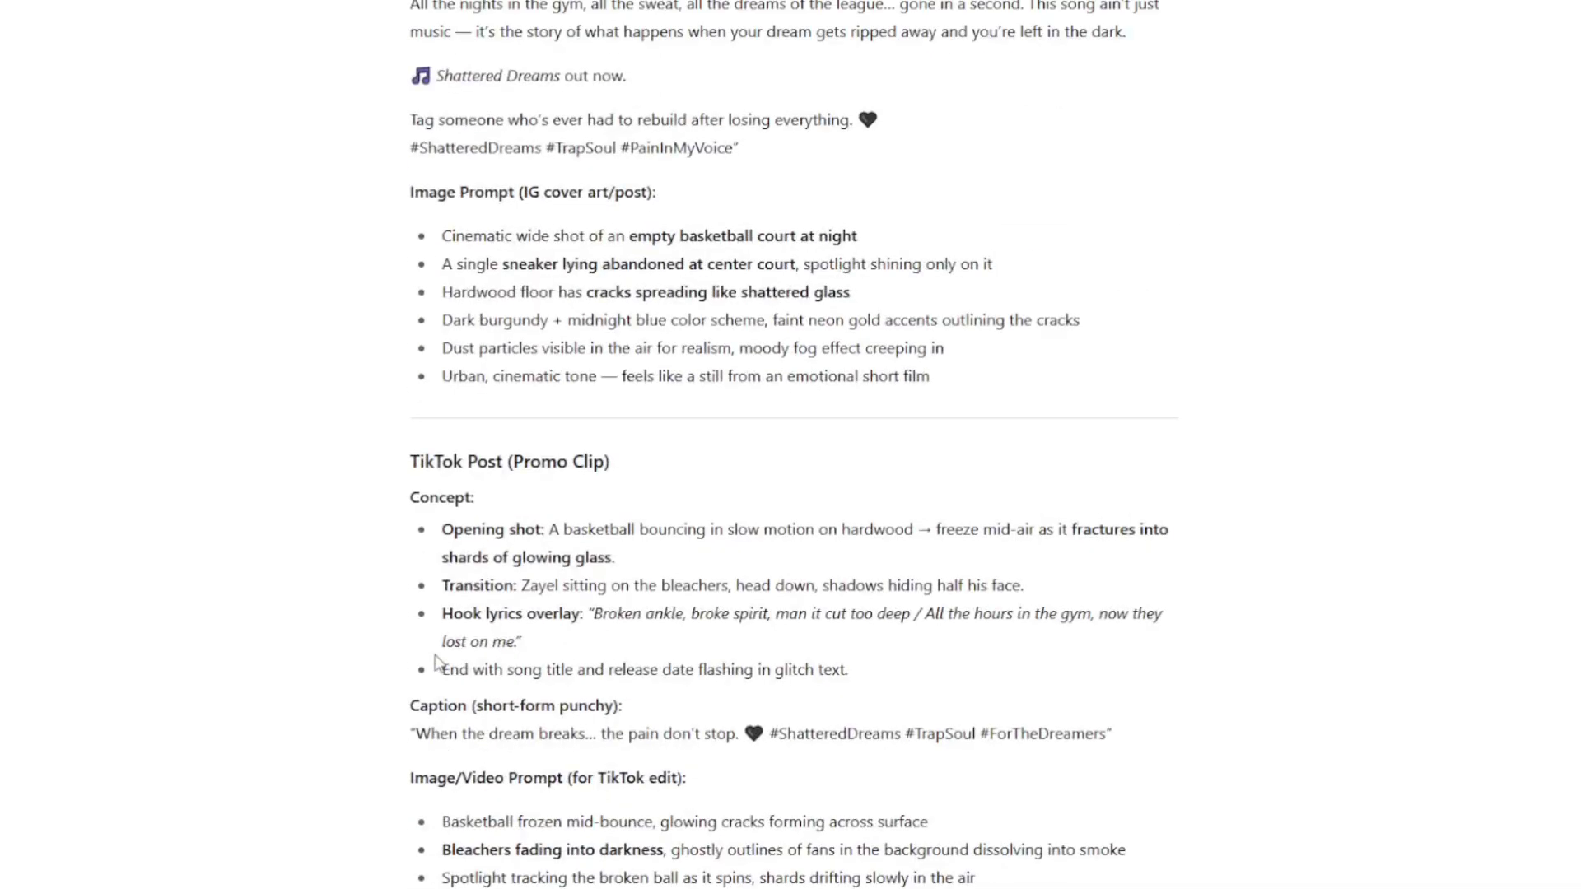
{"action": "scroll", "coordinate": [436, 663], "scroll_direction": "up", "scroll_amount": 8}
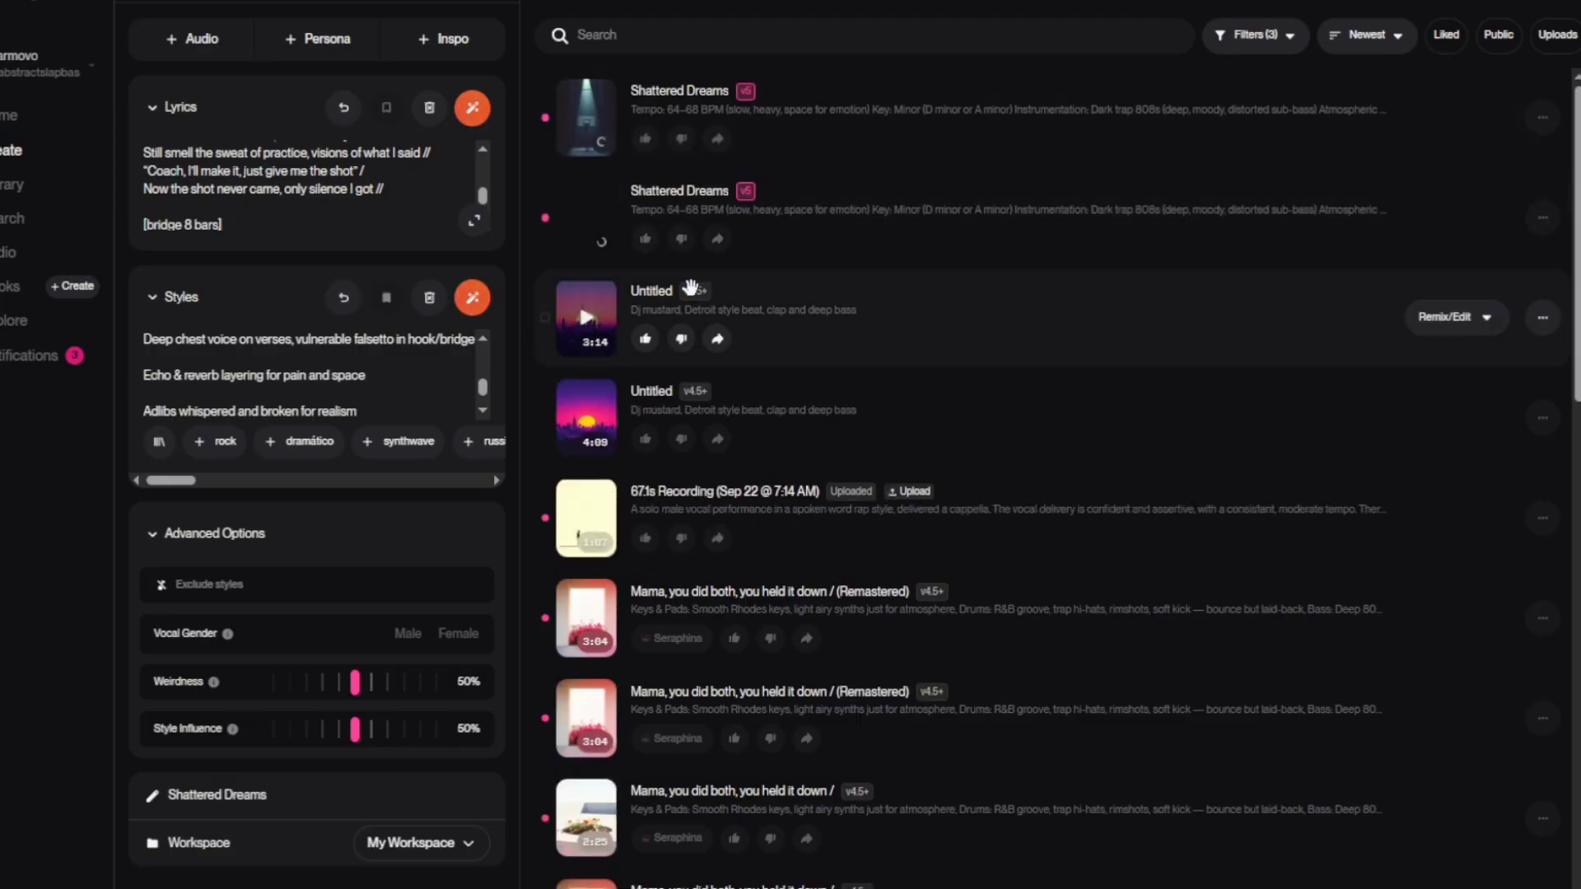
Play the second Shattered Dreams version in Suno, and generate the song again with Vocal Gender set to Male
{"action": "left_click", "coordinate": [583, 221]}
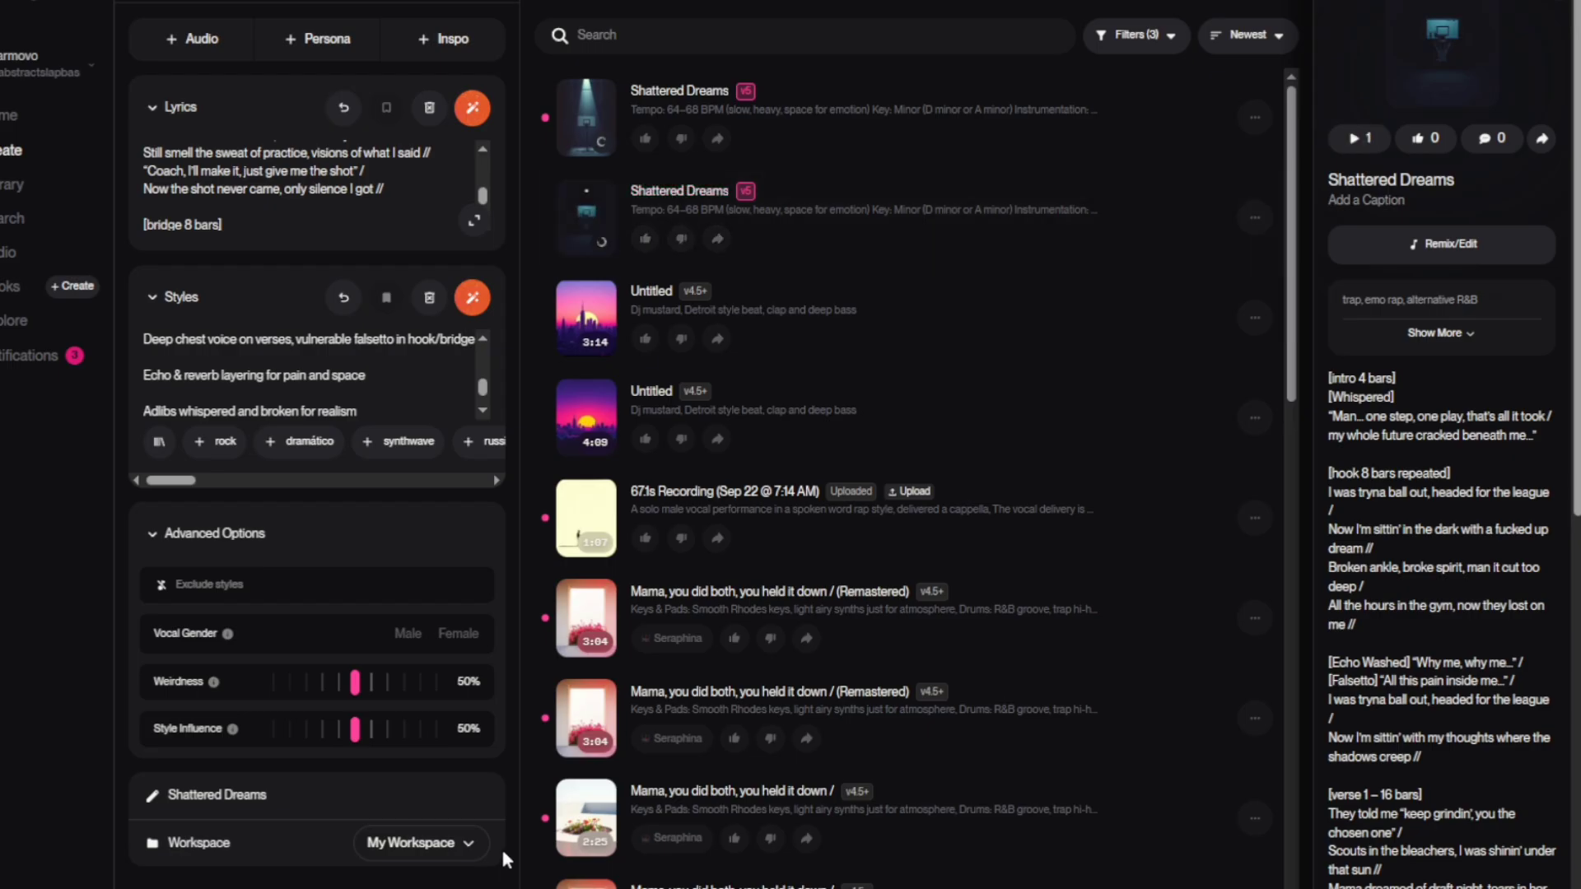
{"action": "left_click", "coordinate": [419, 635]}
{"action": "scroll", "coordinate": [399, 378], "scroll_direction": "up", "scroll_amount": 3}
{"action": "scroll", "coordinate": [400, 378], "scroll_direction": "down", "scroll_amount": 5}
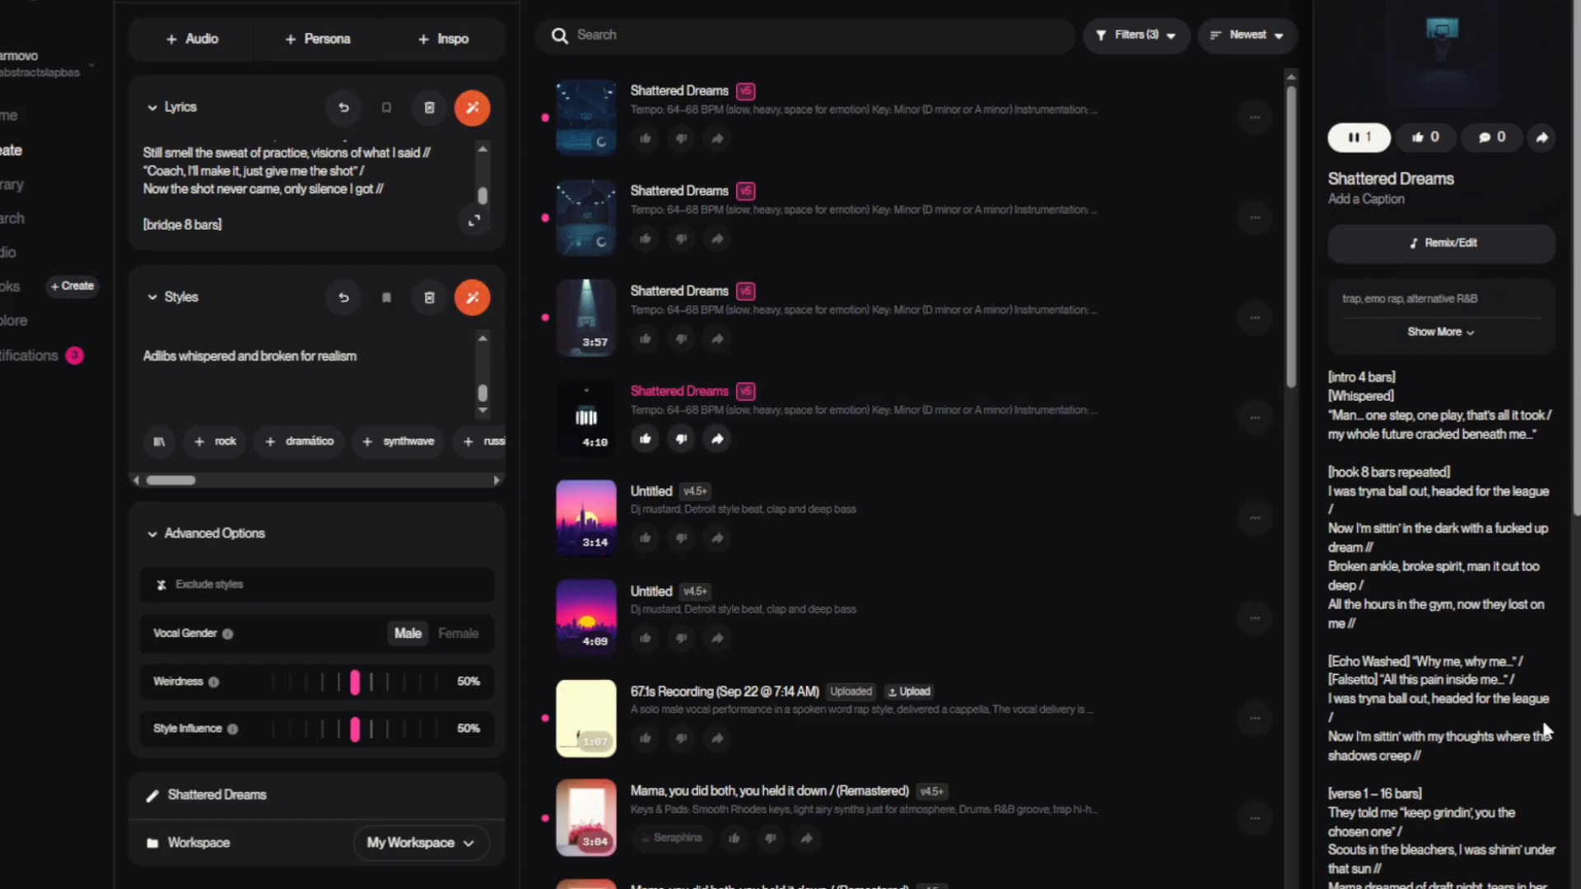
Play the 3:57 Shattered Dreams version, view its Remix/Edit options, and play the second of the two newest versions
{"action": "scroll", "coordinate": [1533, 724], "scroll_direction": "down", "scroll_amount": 1}
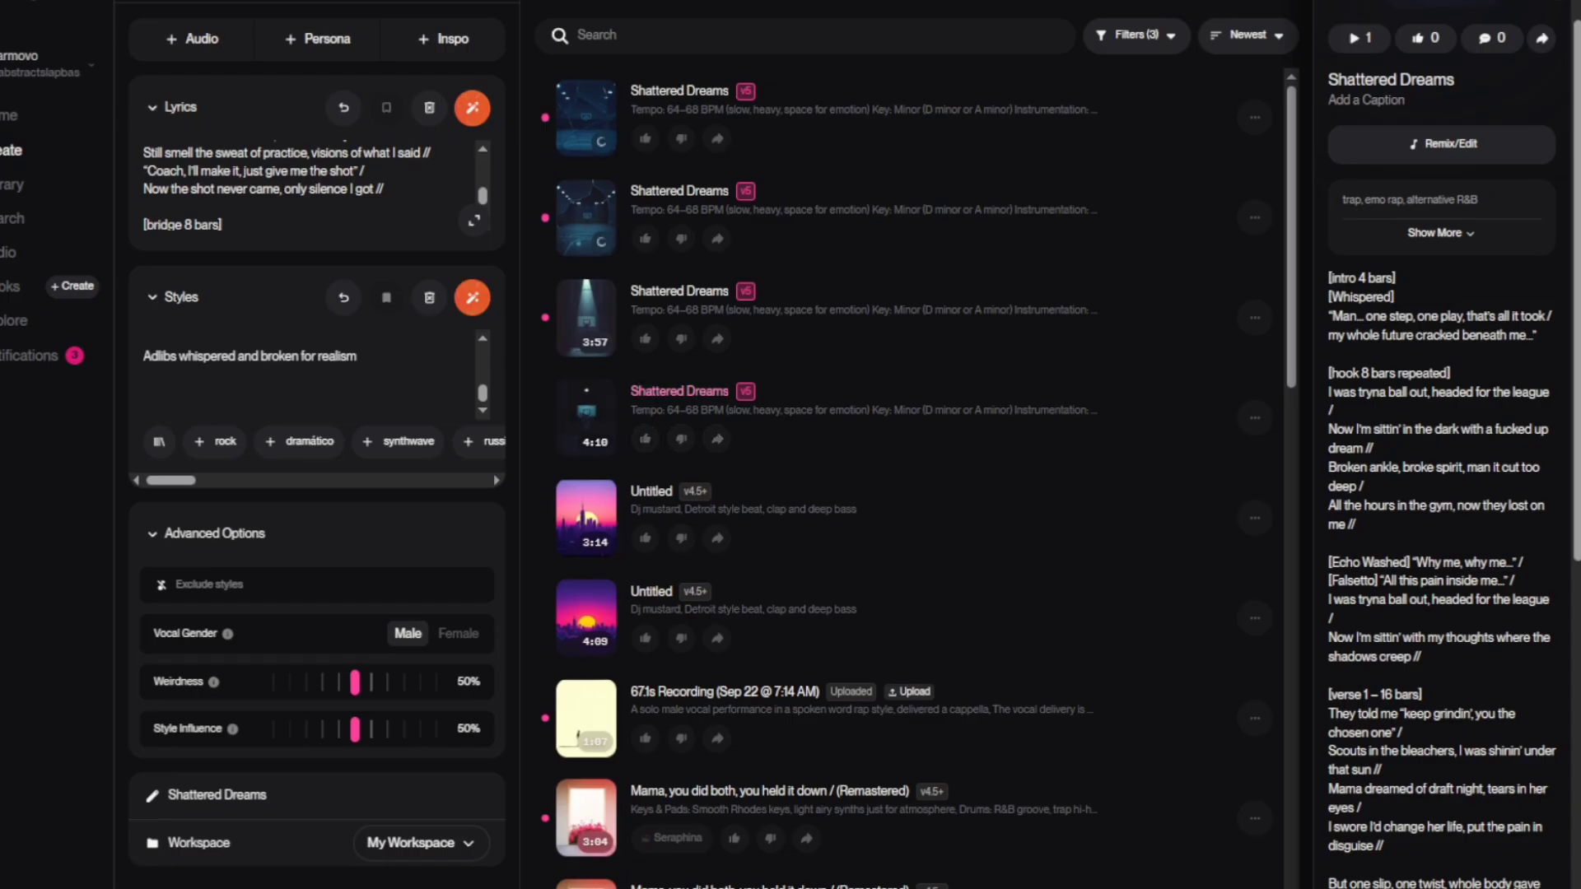
{"action": "left_click", "coordinate": [600, 330]}
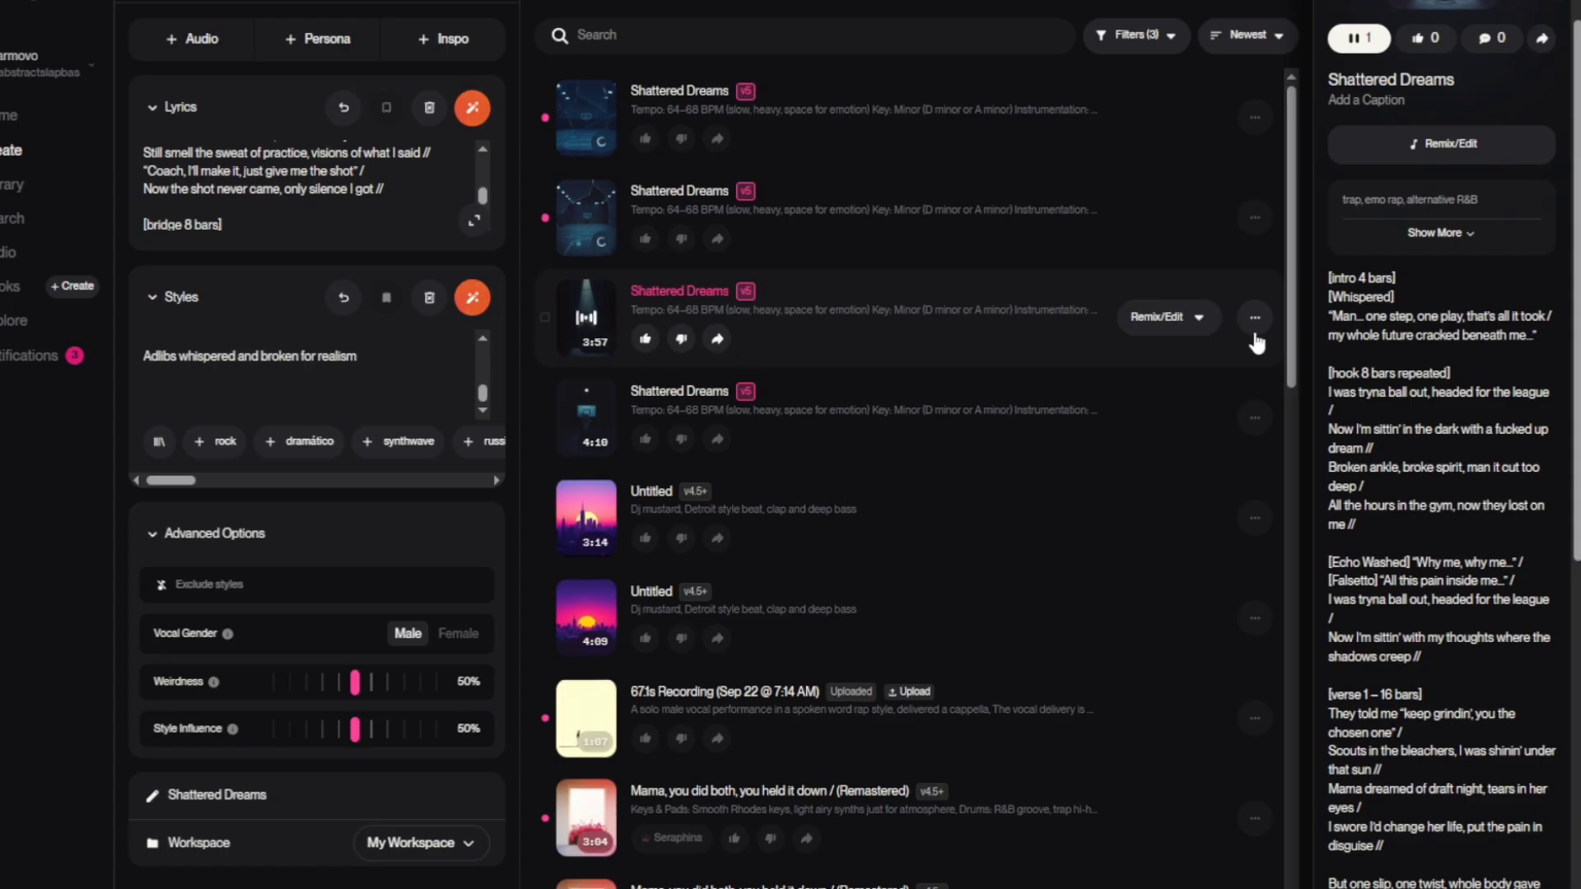
{"action": "left_click", "coordinate": [1199, 318]}
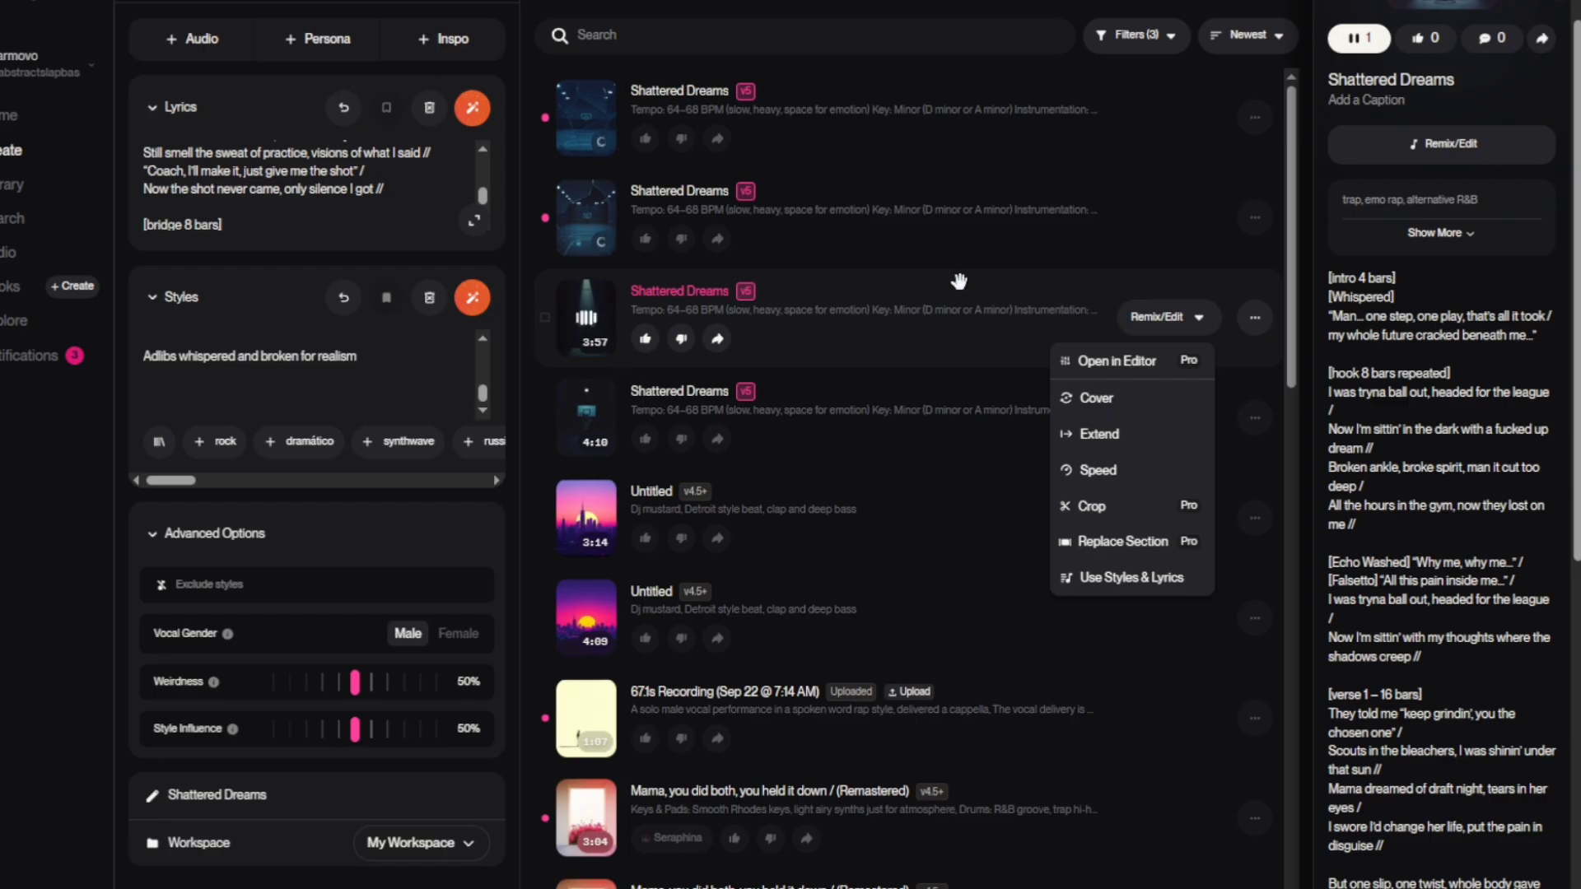
{"action": "left_click", "coordinate": [584, 218]}
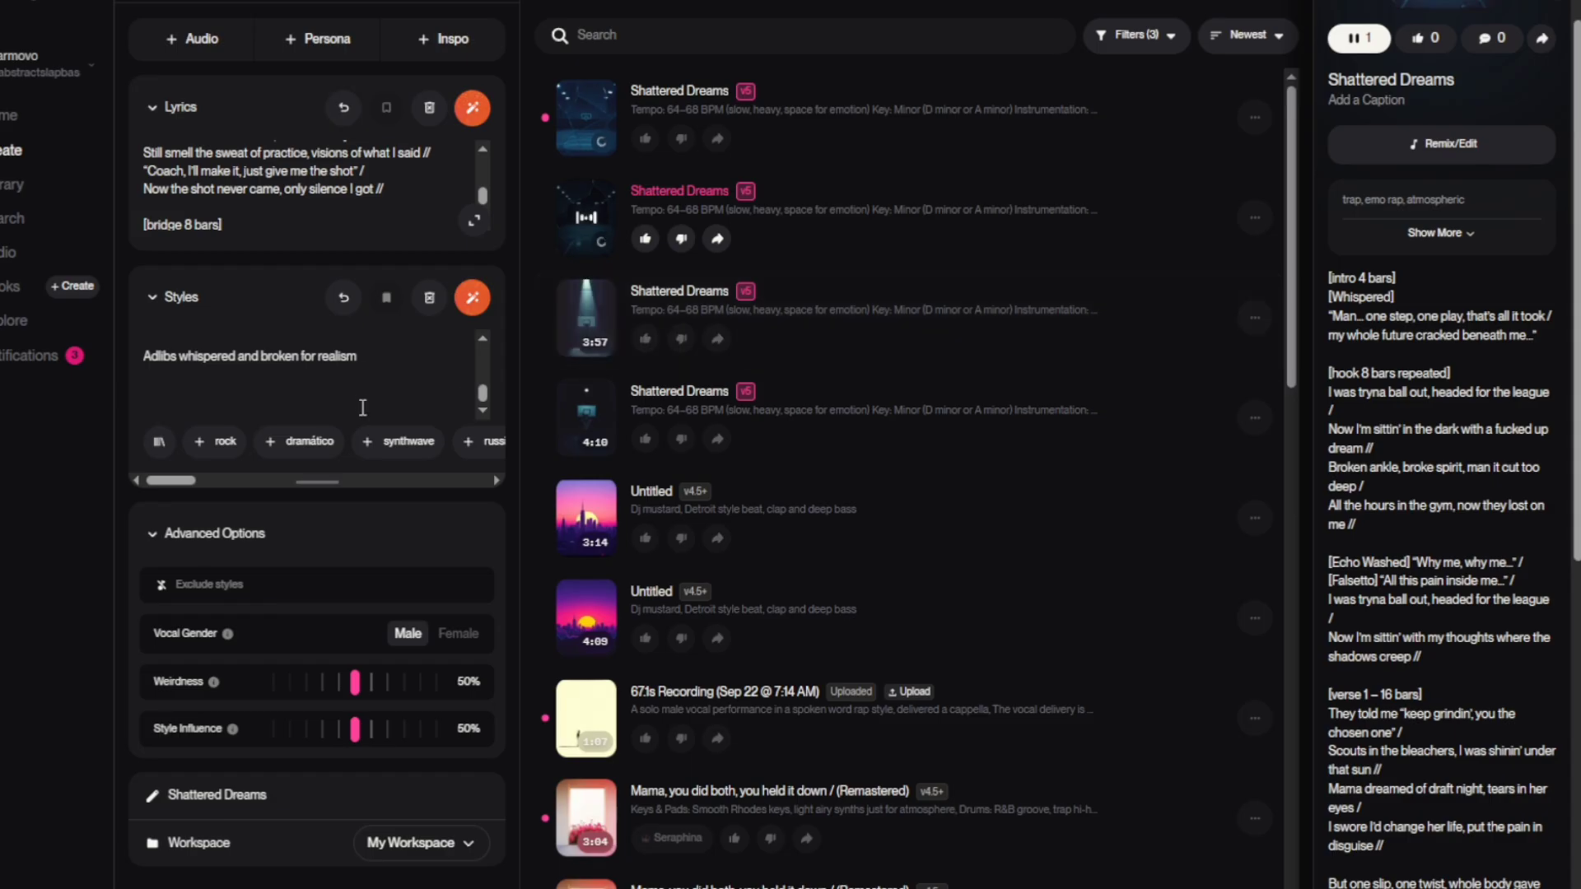
Review the lyrics and style descriptions entered for Shattered Dreams in the song creation form
{"action": "scroll", "coordinate": [358, 362], "scroll_direction": "up", "scroll_amount": 3}
{"action": "scroll", "coordinate": [338, 176], "scroll_direction": "up", "scroll_amount": 5}
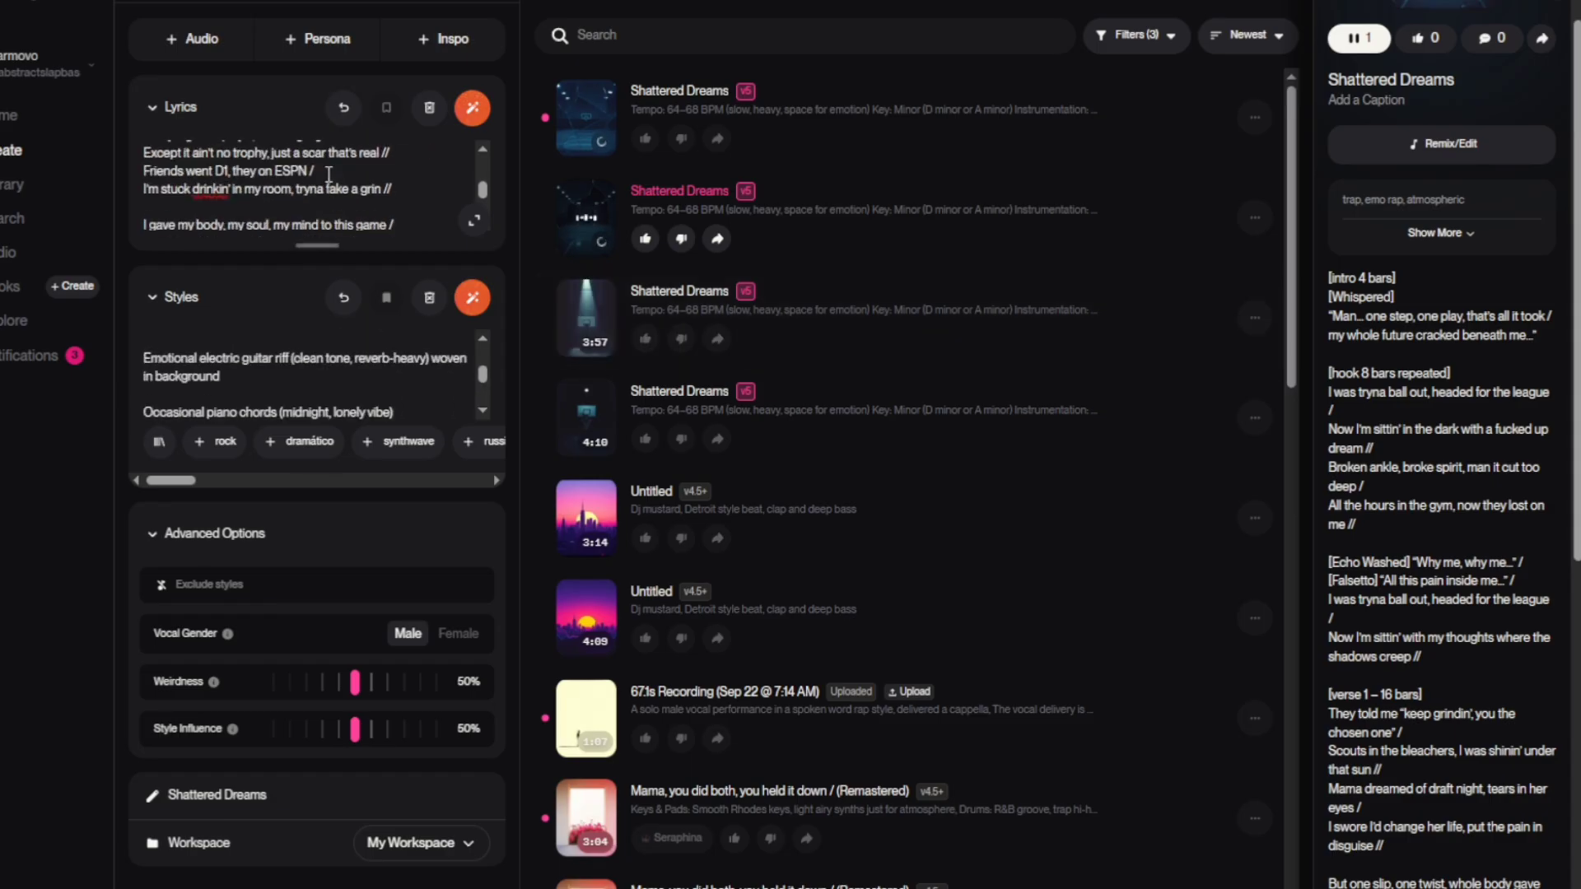
{"action": "scroll", "coordinate": [338, 176], "scroll_direction": "down", "scroll_amount": 10}
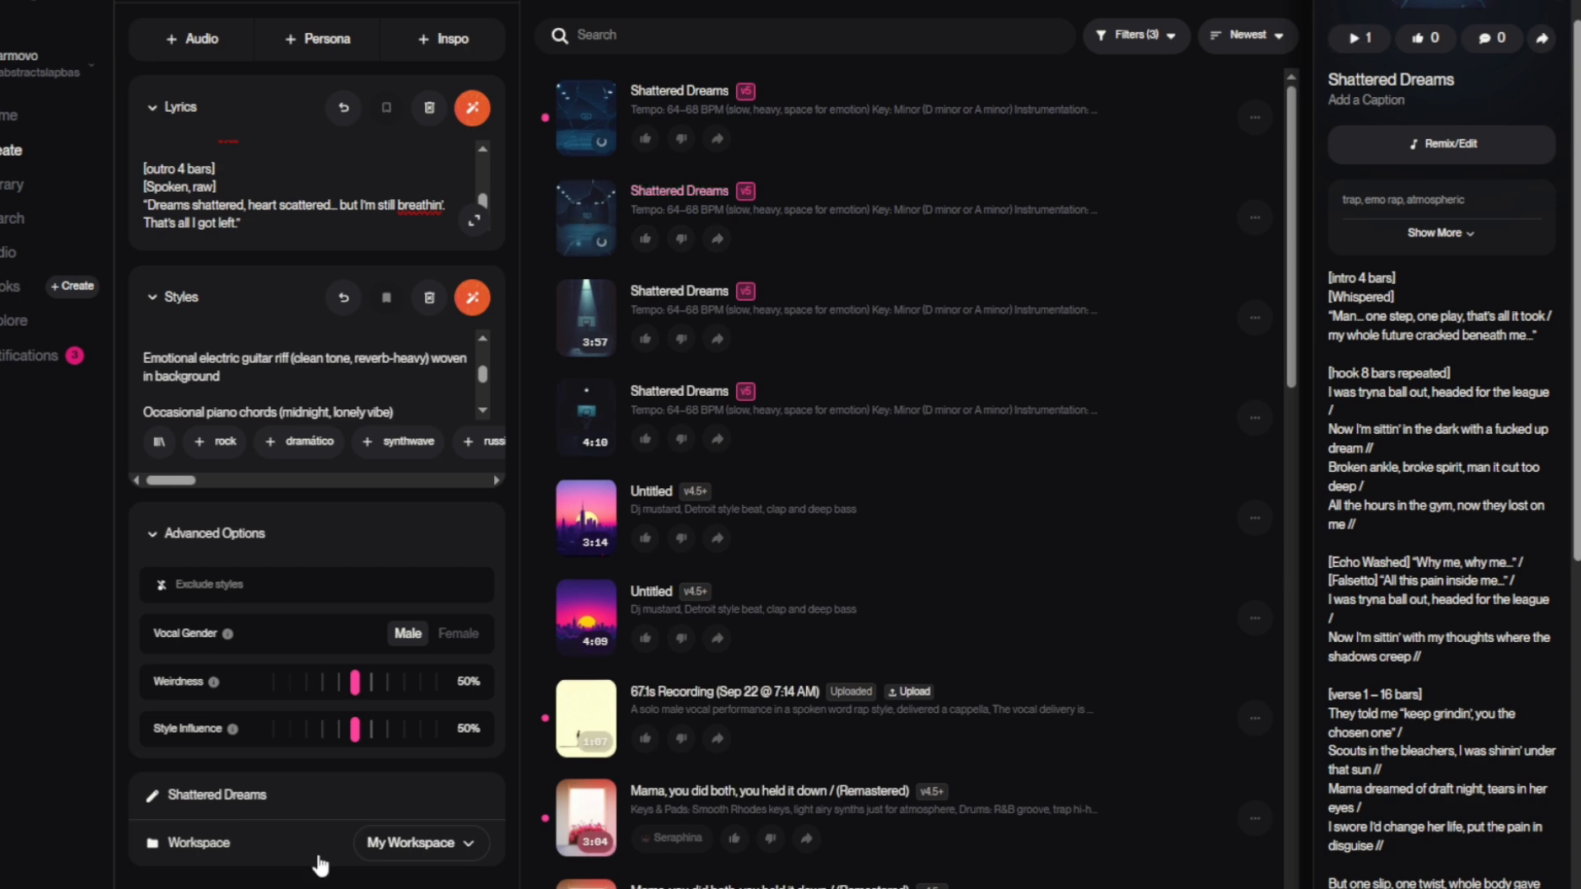
{"action": "scroll", "coordinate": [346, 198], "scroll_direction": "up", "scroll_amount": 6}
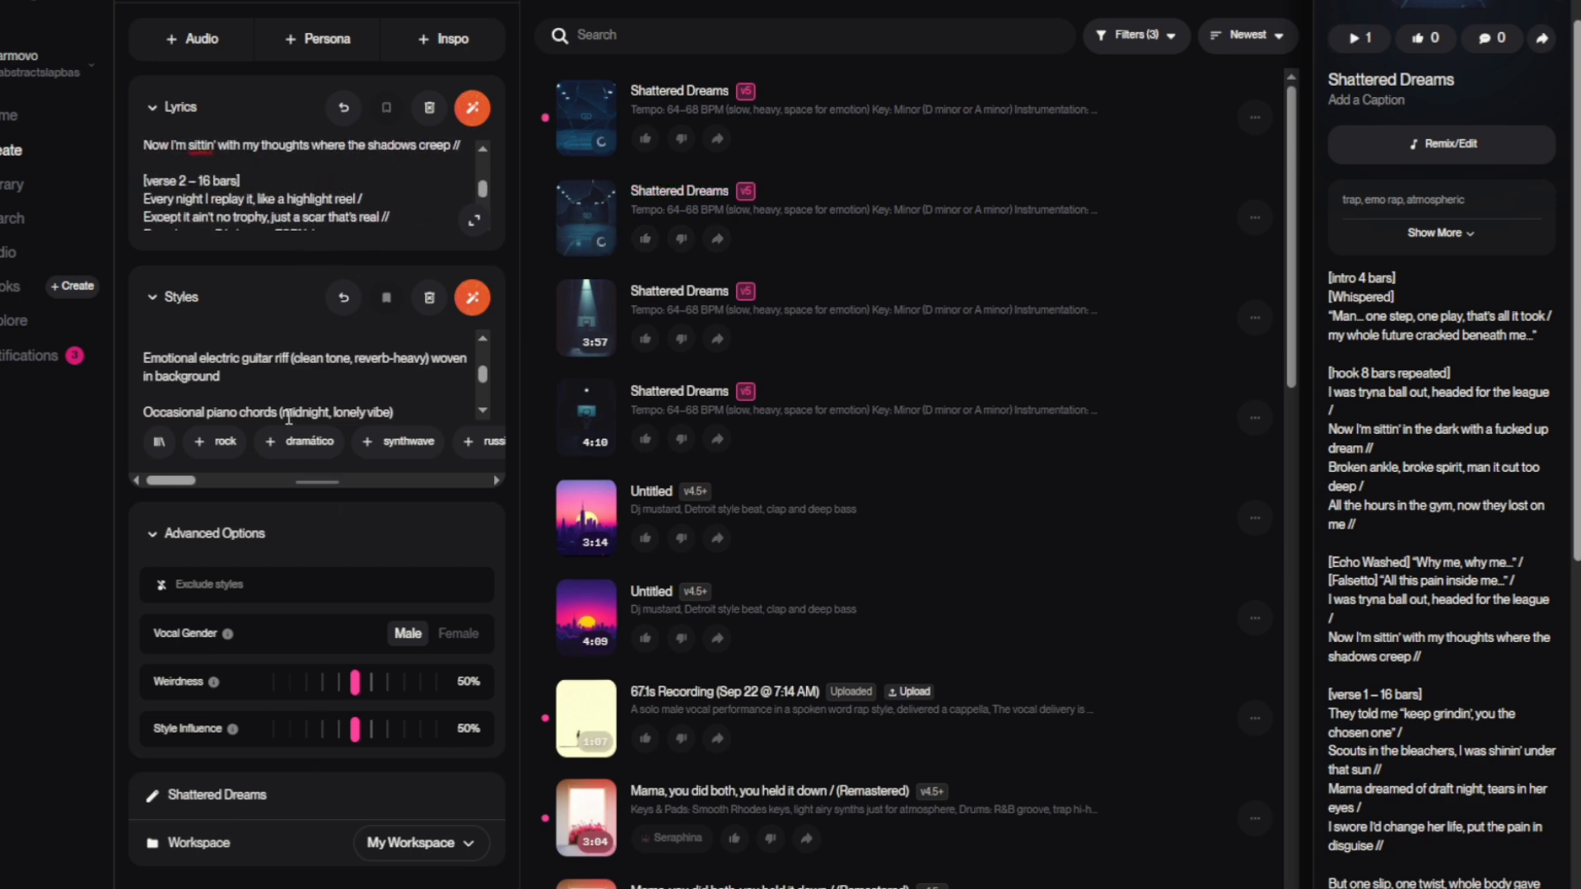
Review the Shattered Dreams style description from tempo and key through instrumentation, vocals and adlibs
{"action": "scroll", "coordinate": [289, 416], "scroll_direction": "down", "scroll_amount": 3}
{"action": "scroll", "coordinate": [289, 416], "scroll_direction": "up", "scroll_amount": 5}
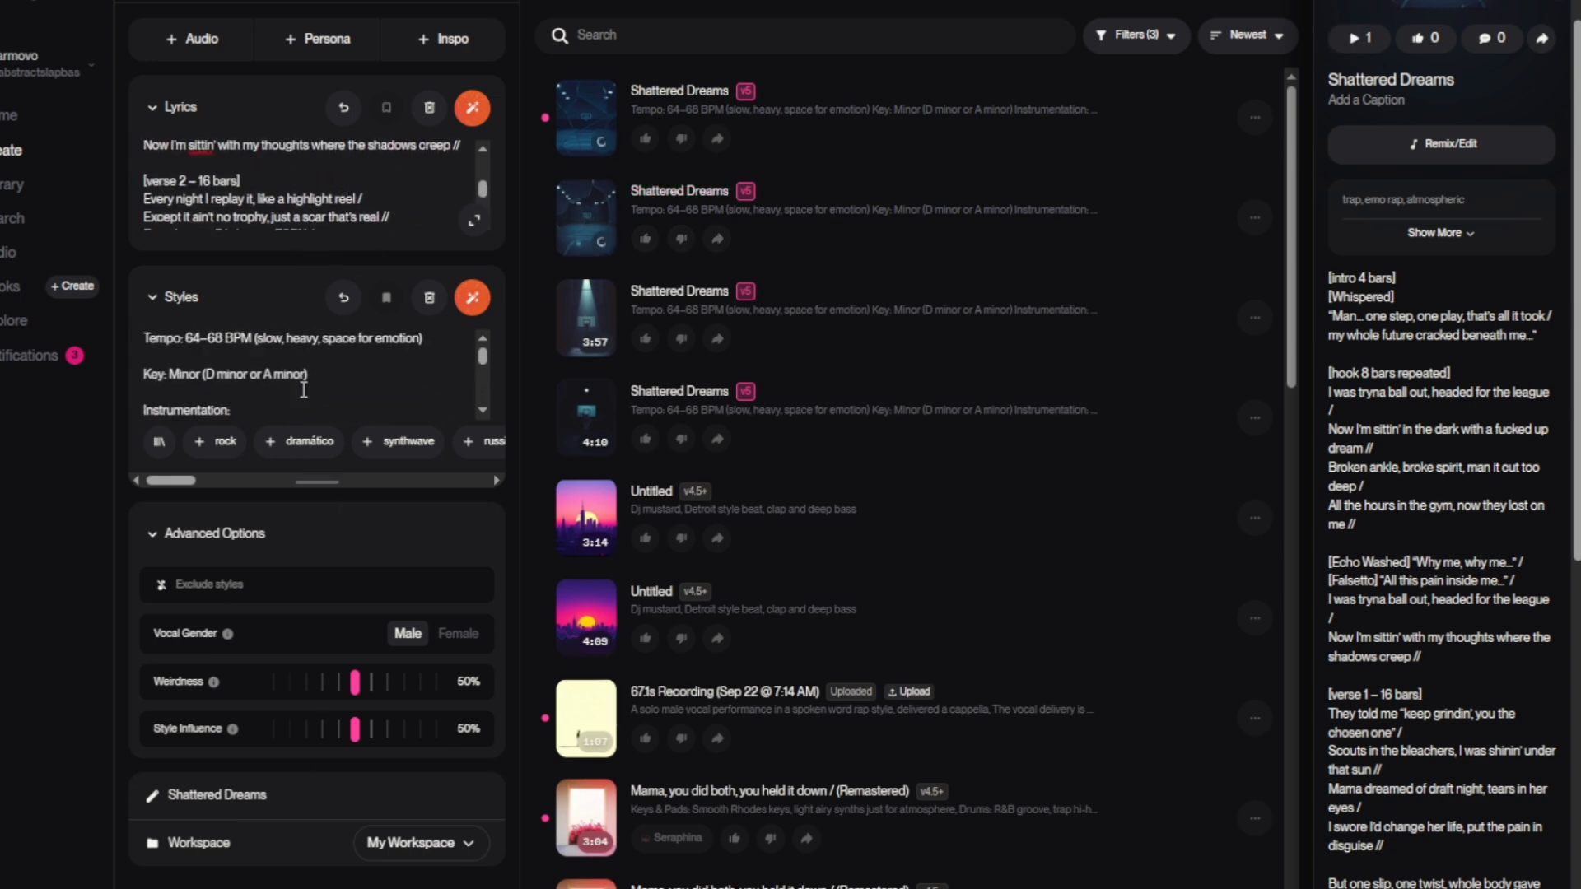
{"action": "scroll", "coordinate": [302, 389], "scroll_direction": "down", "scroll_amount": 2}
{"action": "scroll", "coordinate": [303, 389], "scroll_direction": "up", "scroll_amount": 2}
{"action": "scroll", "coordinate": [303, 389], "scroll_direction": "down", "scroll_amount": 2}
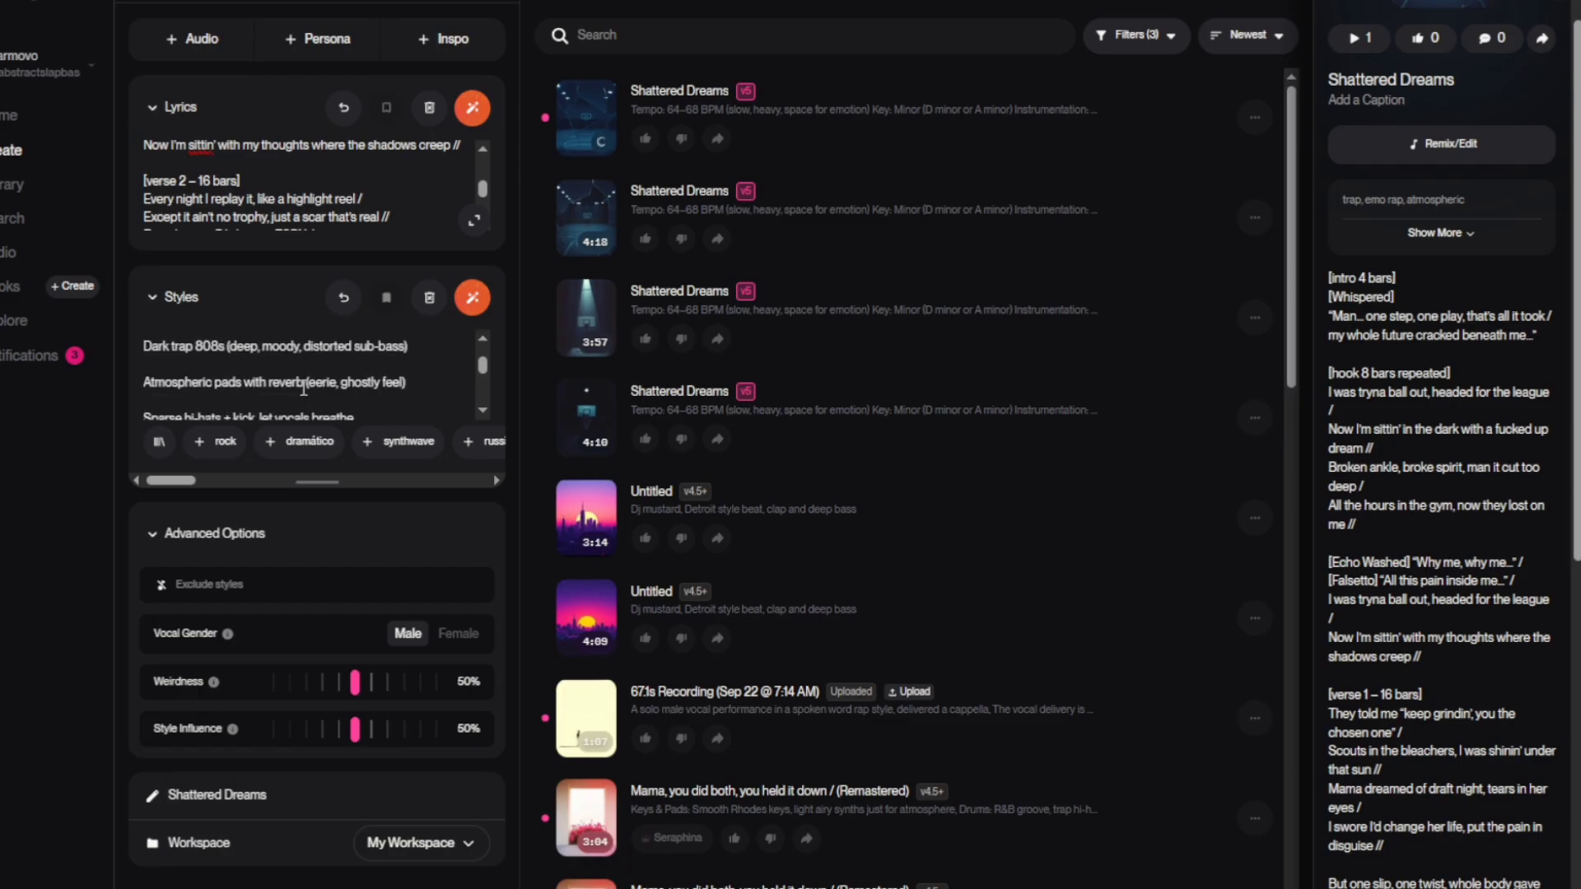
{"action": "scroll", "coordinate": [216, 366], "scroll_direction": "down", "scroll_amount": 3}
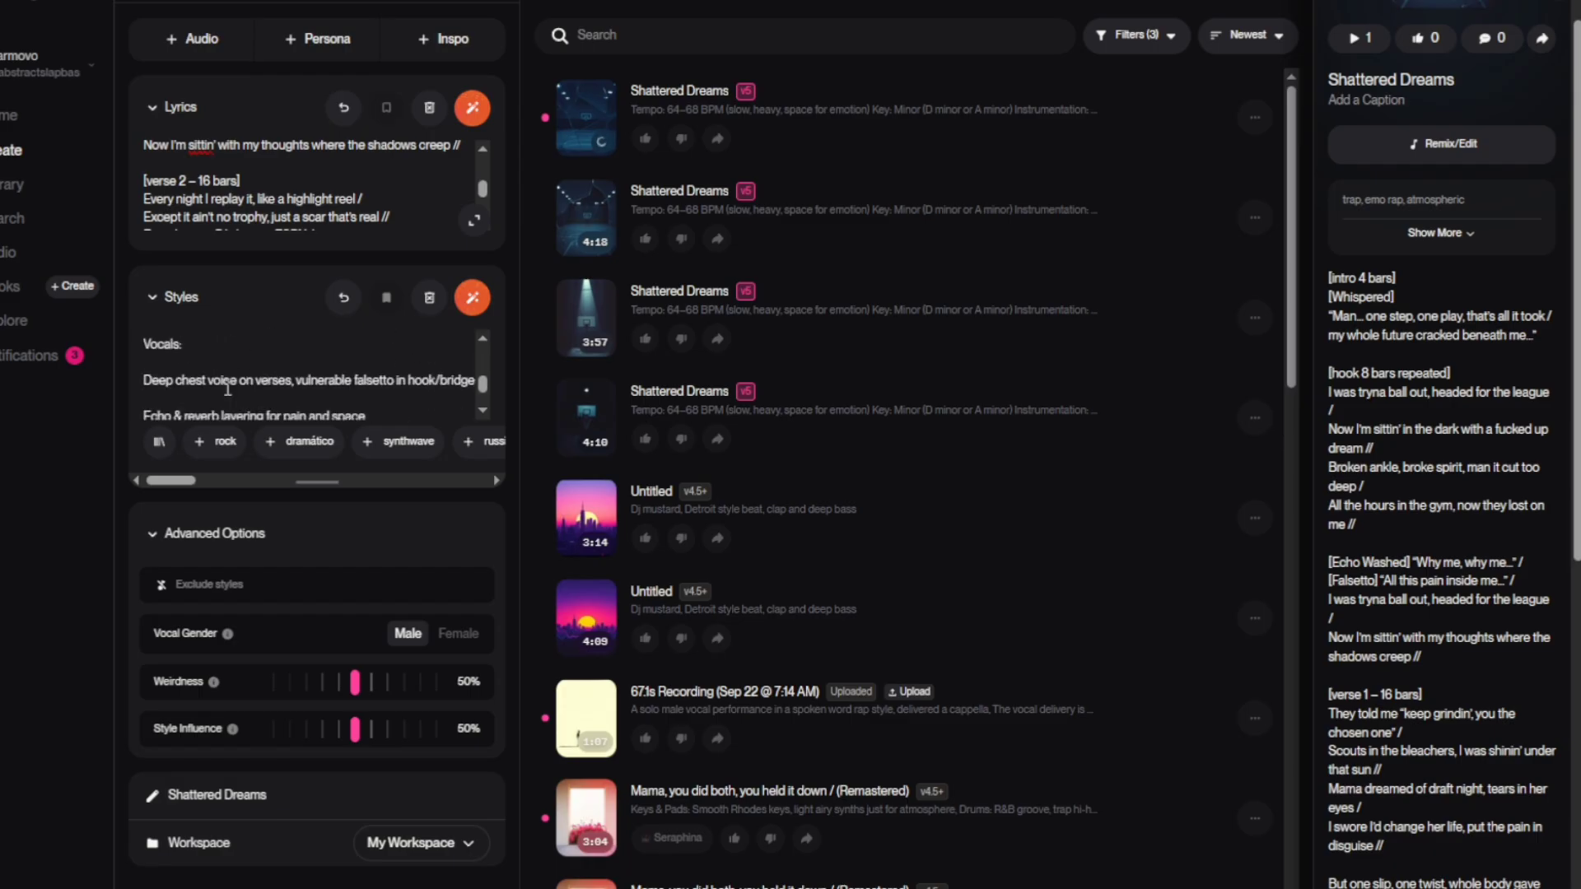
{"action": "scroll", "coordinate": [229, 393], "scroll_direction": "down", "scroll_amount": 3}
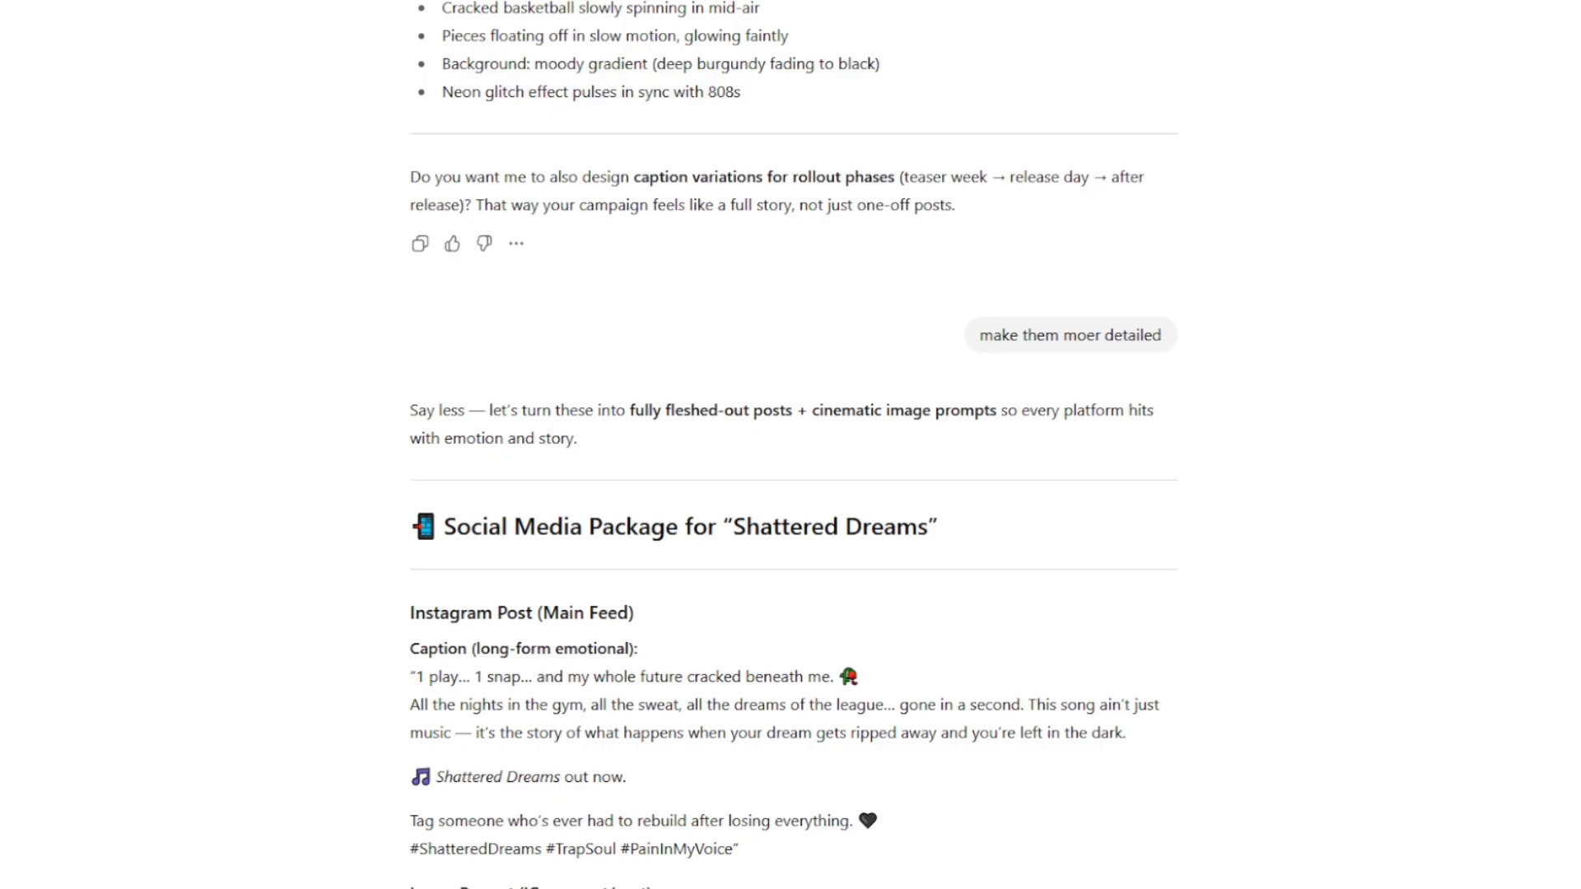
Switch to the Zayel GPT, ask for another Suno description, and copy it from Tempo through Adlibs
{"action": "scroll", "coordinate": [790, 444], "scroll_direction": "down", "scroll_amount": 10}
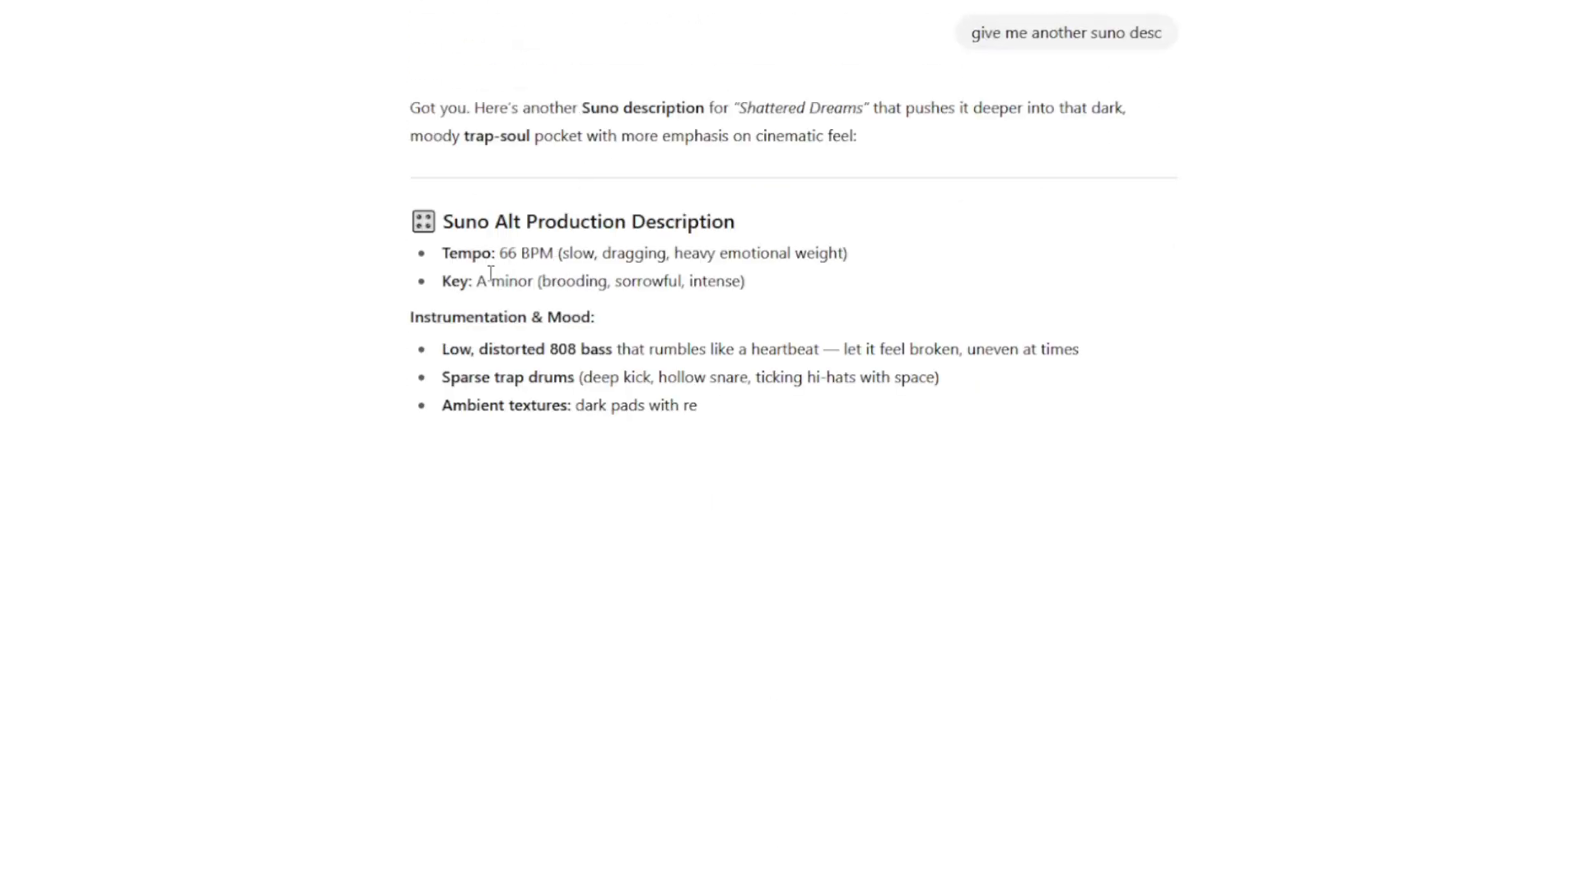
{"action": "left_click_drag", "start_coordinate": [412, 247], "coordinate": [1177, 640]}
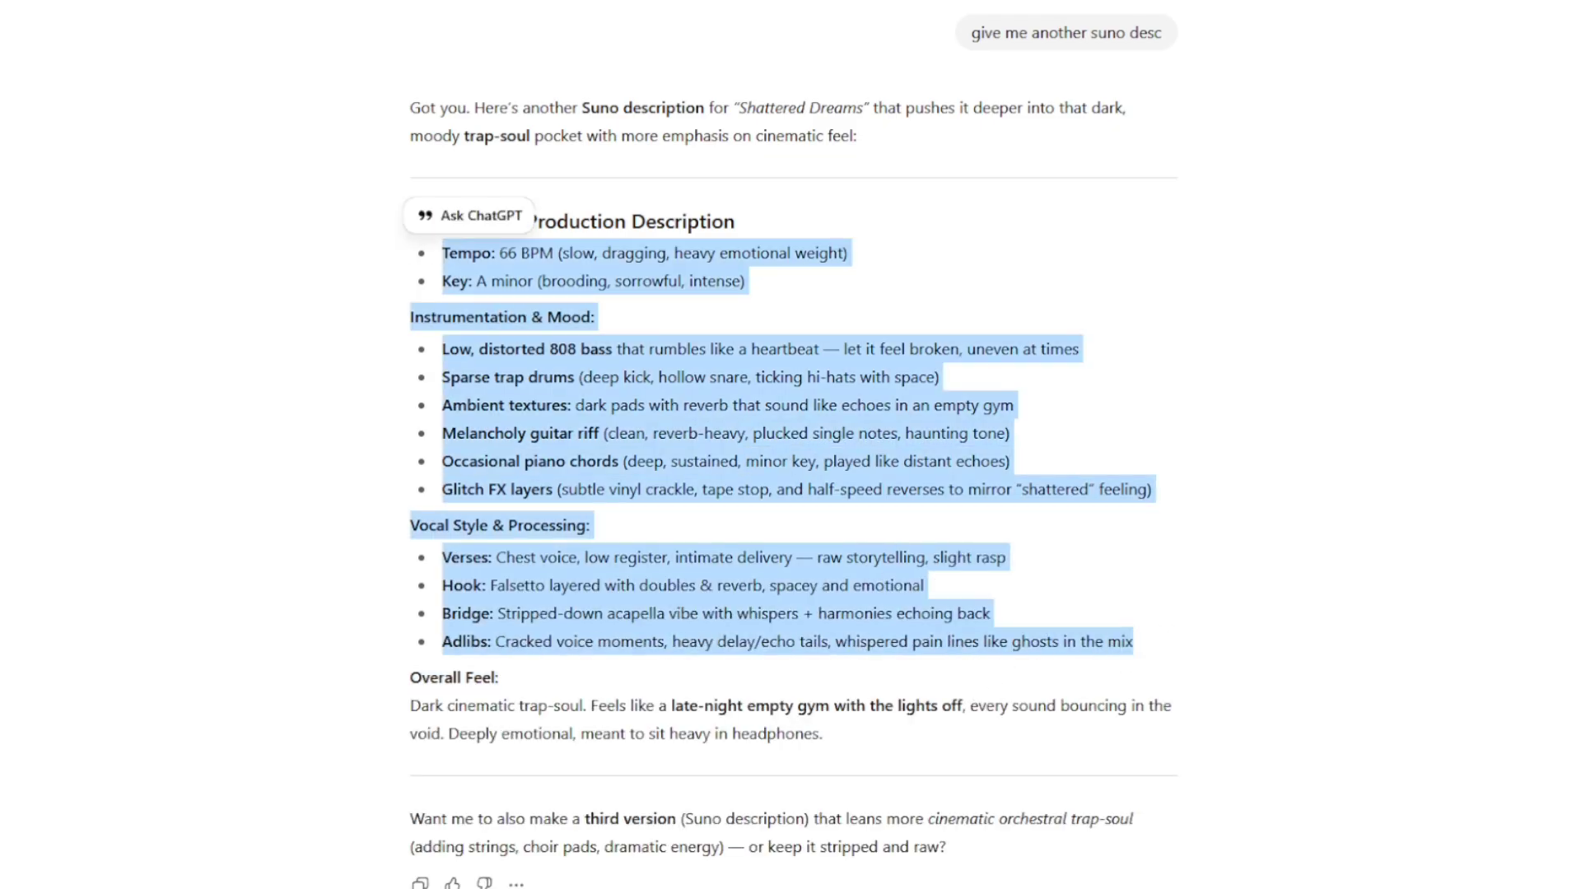
{"action": "key", "text": "alt+Tab"}
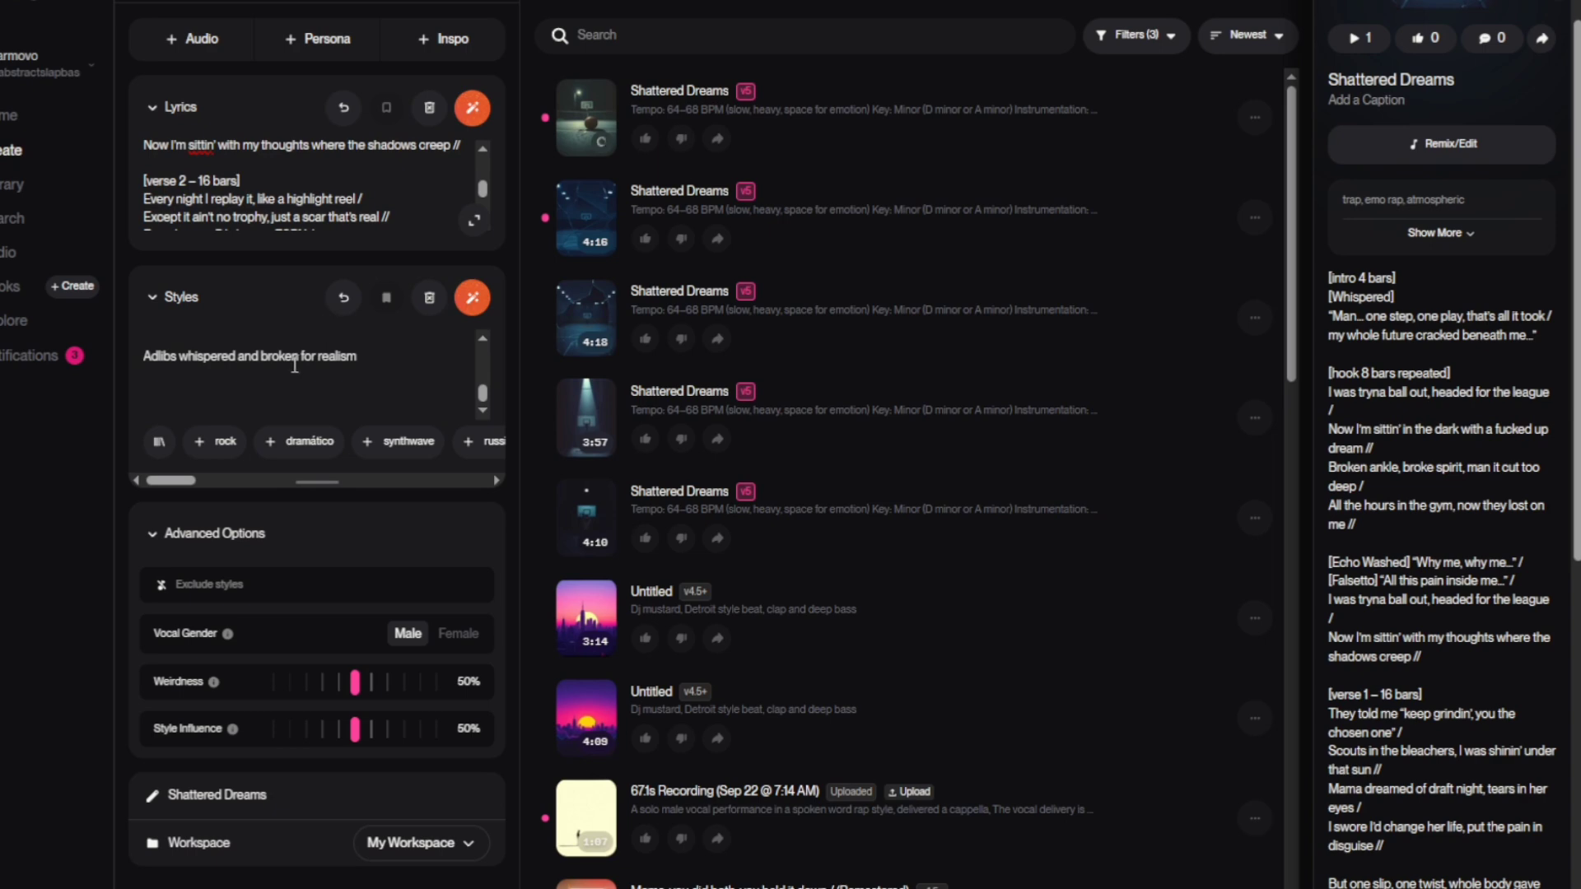
Back in Suno, replace the Styles text with the copied 66 BPM description and generate Shattered Dreams again
{"action": "key", "text": "ctrl+a"}
{"action": "key", "text": "BackSpace"}
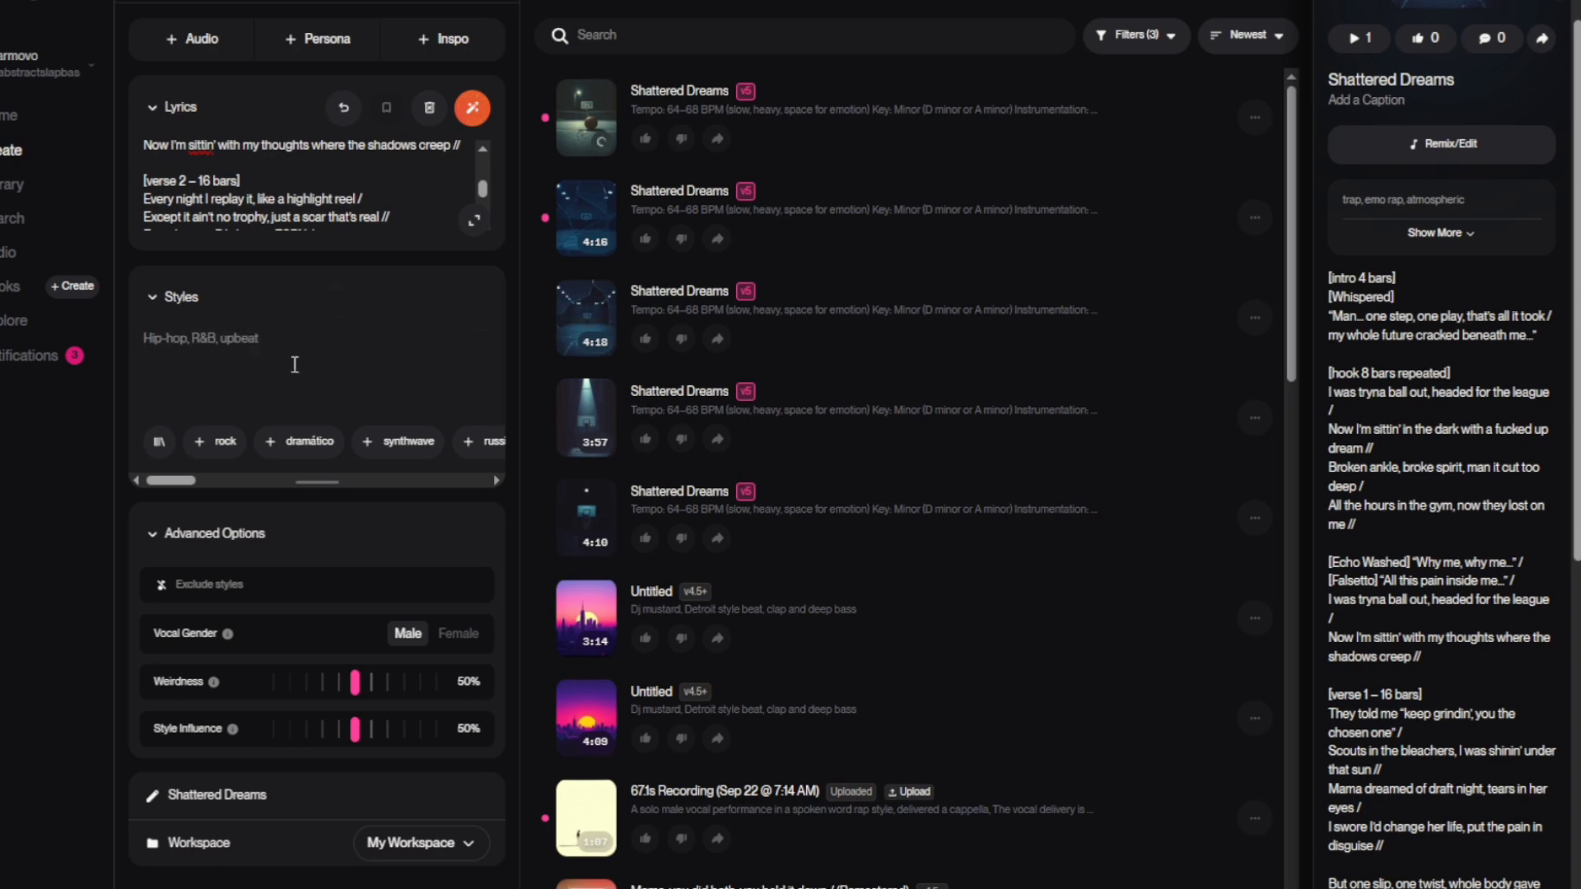
{"action": "key", "text": "ctrl+v"}
{"action": "scroll", "coordinate": [295, 200], "scroll_direction": "down", "scroll_amount": 10}
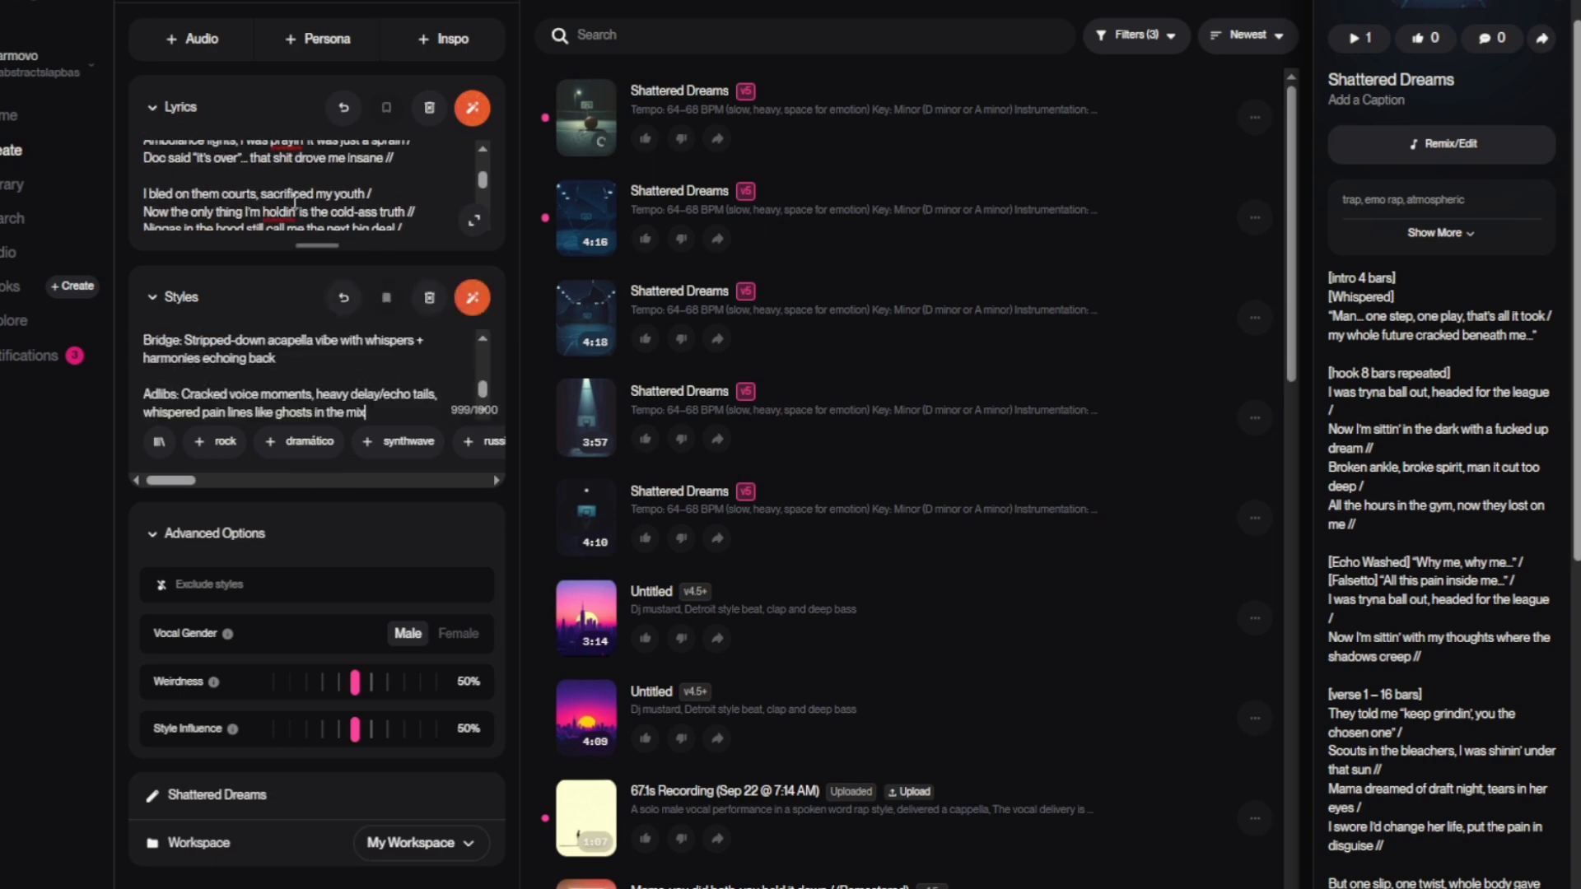
{"action": "scroll", "coordinate": [295, 200], "scroll_direction": "down", "scroll_amount": 2}
{"action": "scroll", "coordinate": [295, 200], "scroll_direction": "up", "scroll_amount": 10}
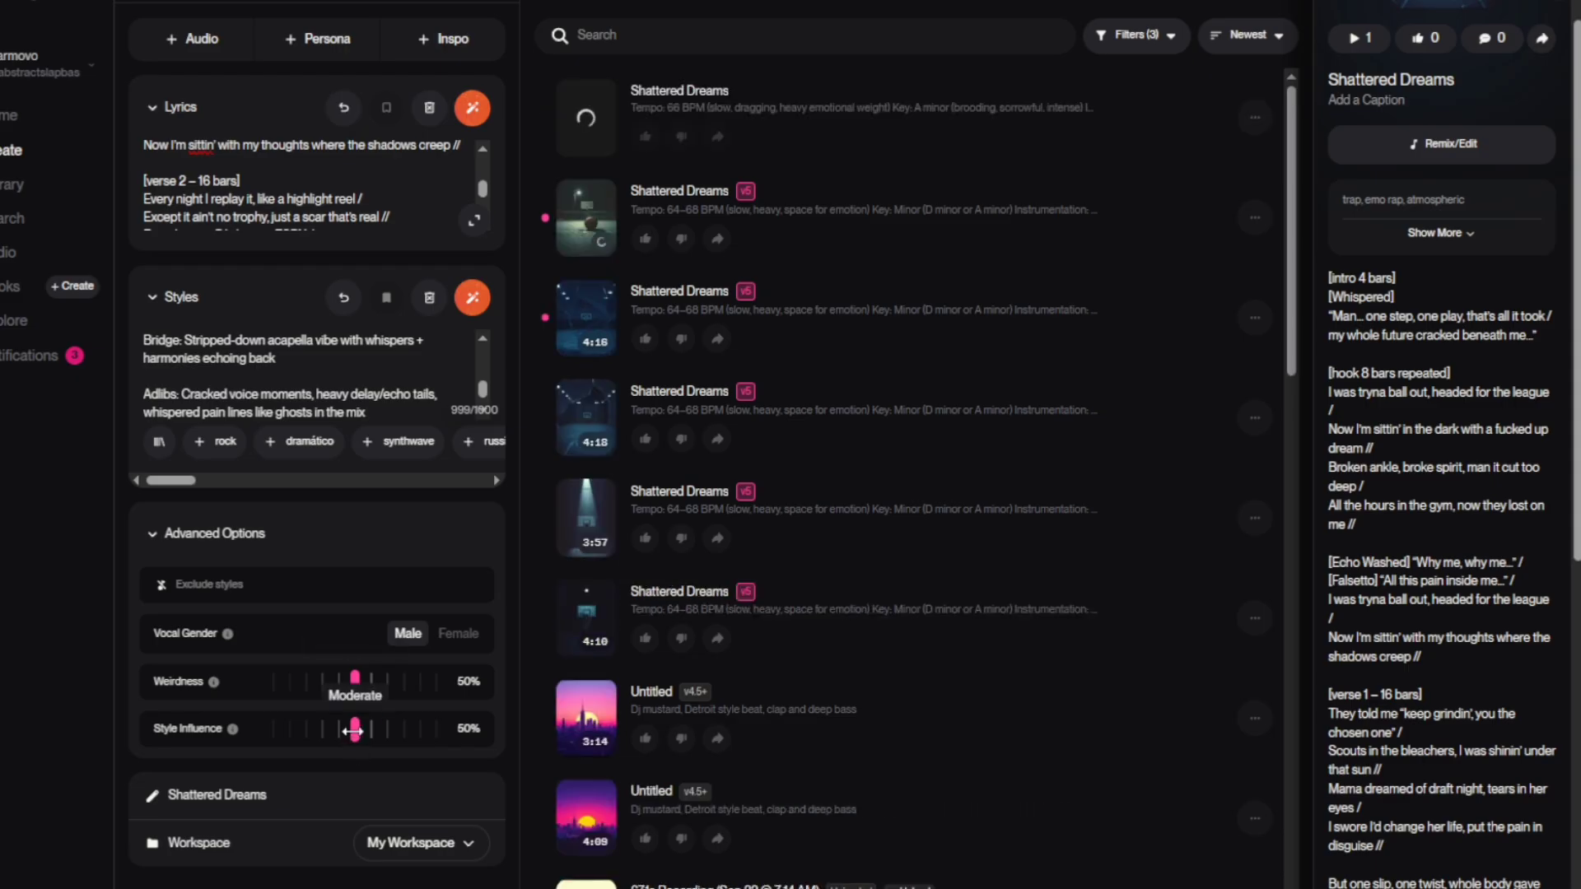
Set Style Influence to 84% and Weirdness to 9%, and play the 4:16 and second-newest Shattered Dreams versions
{"action": "left_click_drag", "start_coordinate": [373, 726], "coordinate": [414, 729]}
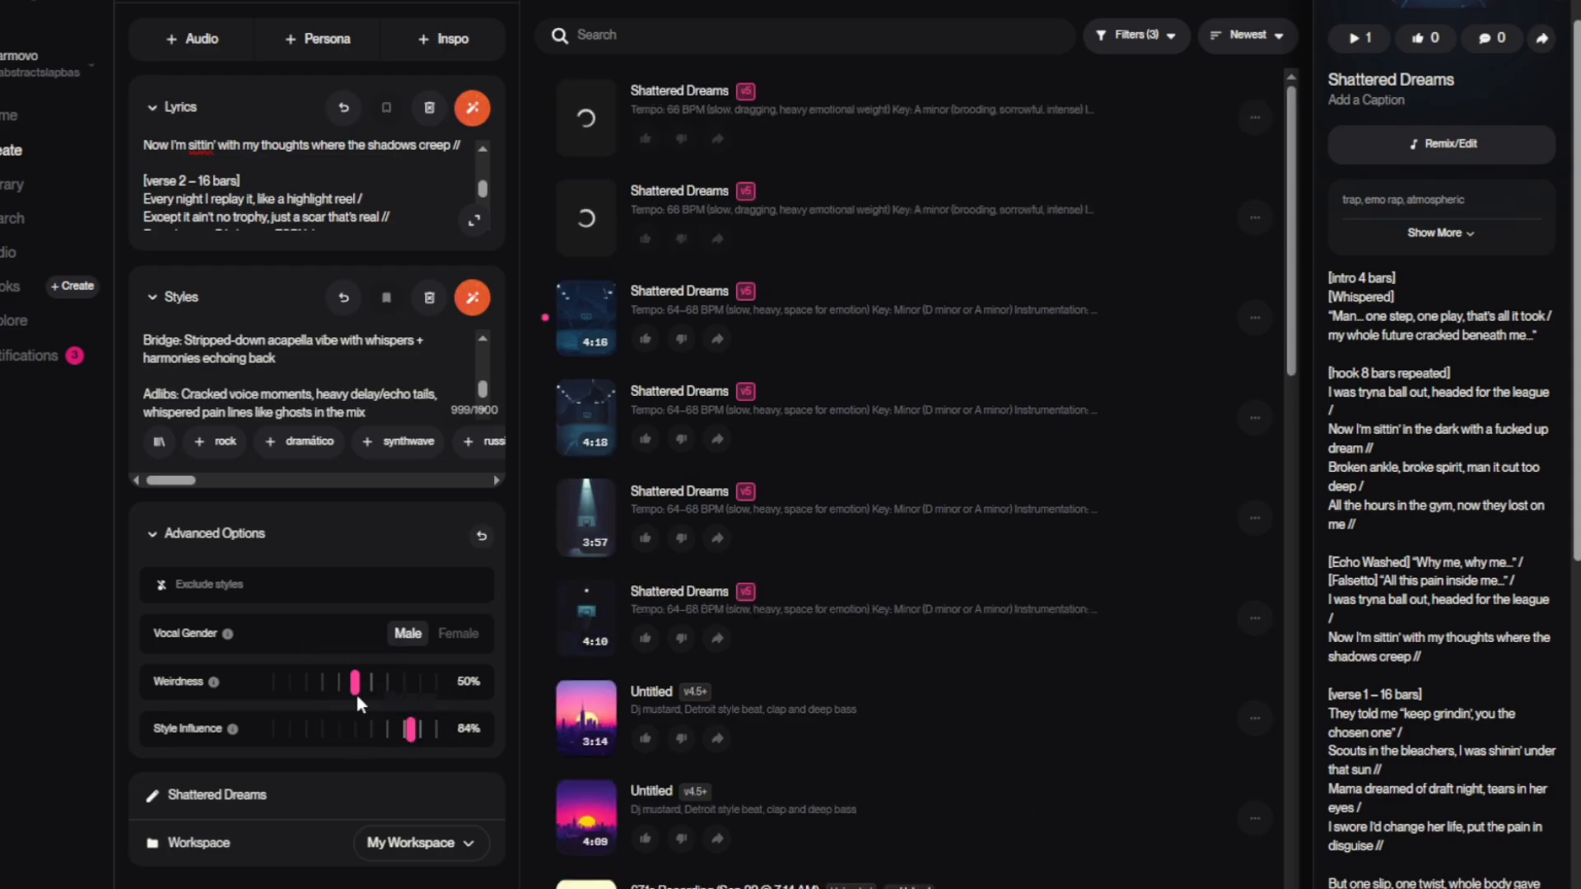
{"action": "left_click_drag", "start_coordinate": [355, 682], "coordinate": [288, 683]}
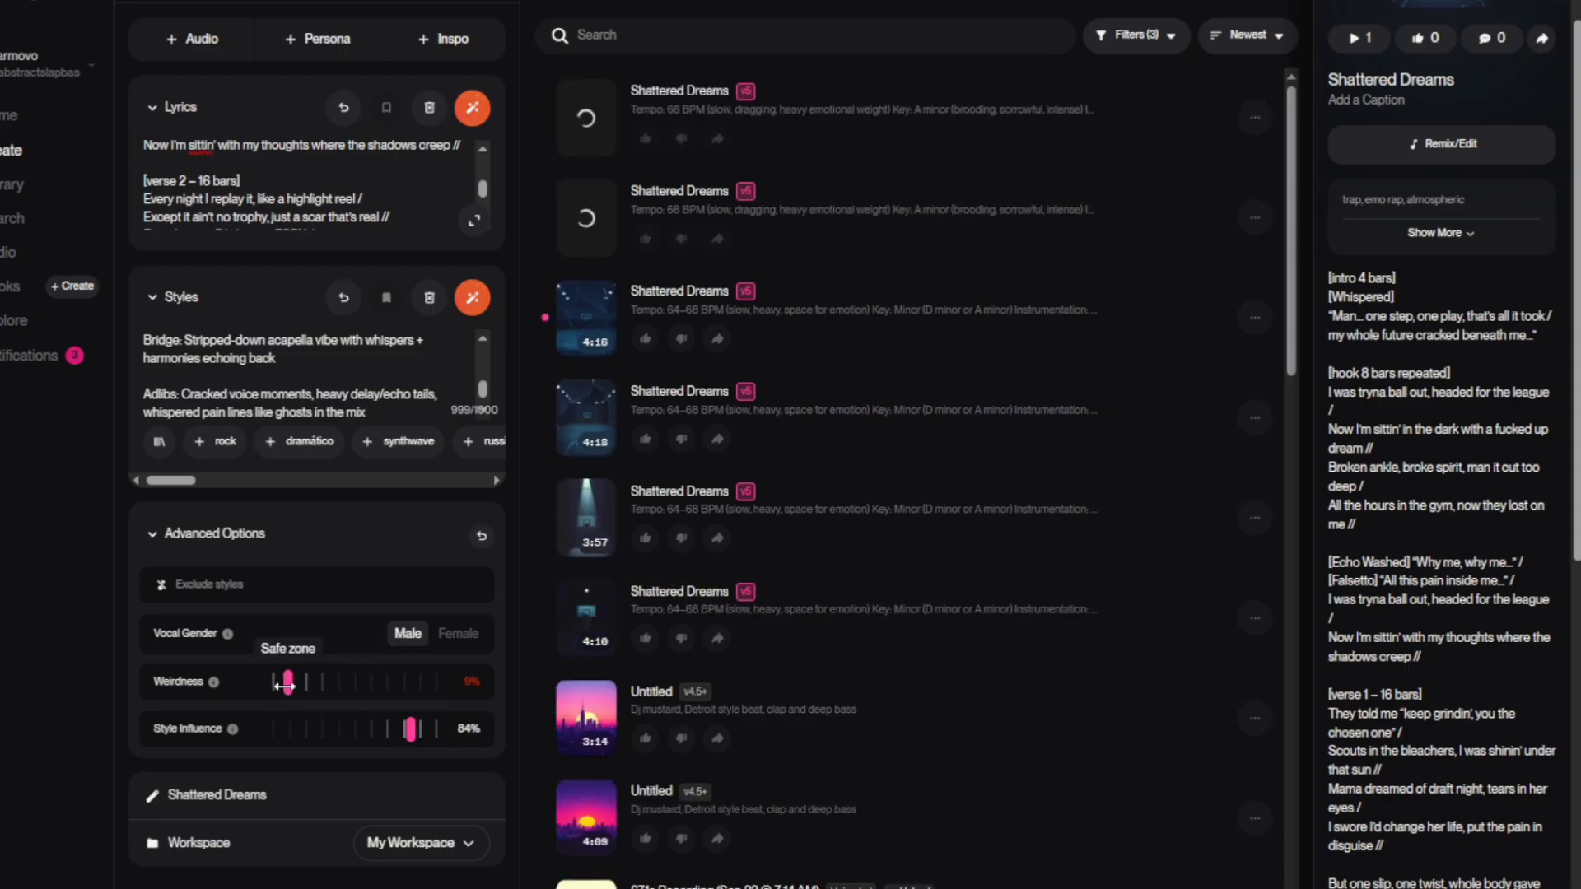
{"action": "left_click", "coordinate": [584, 319]}
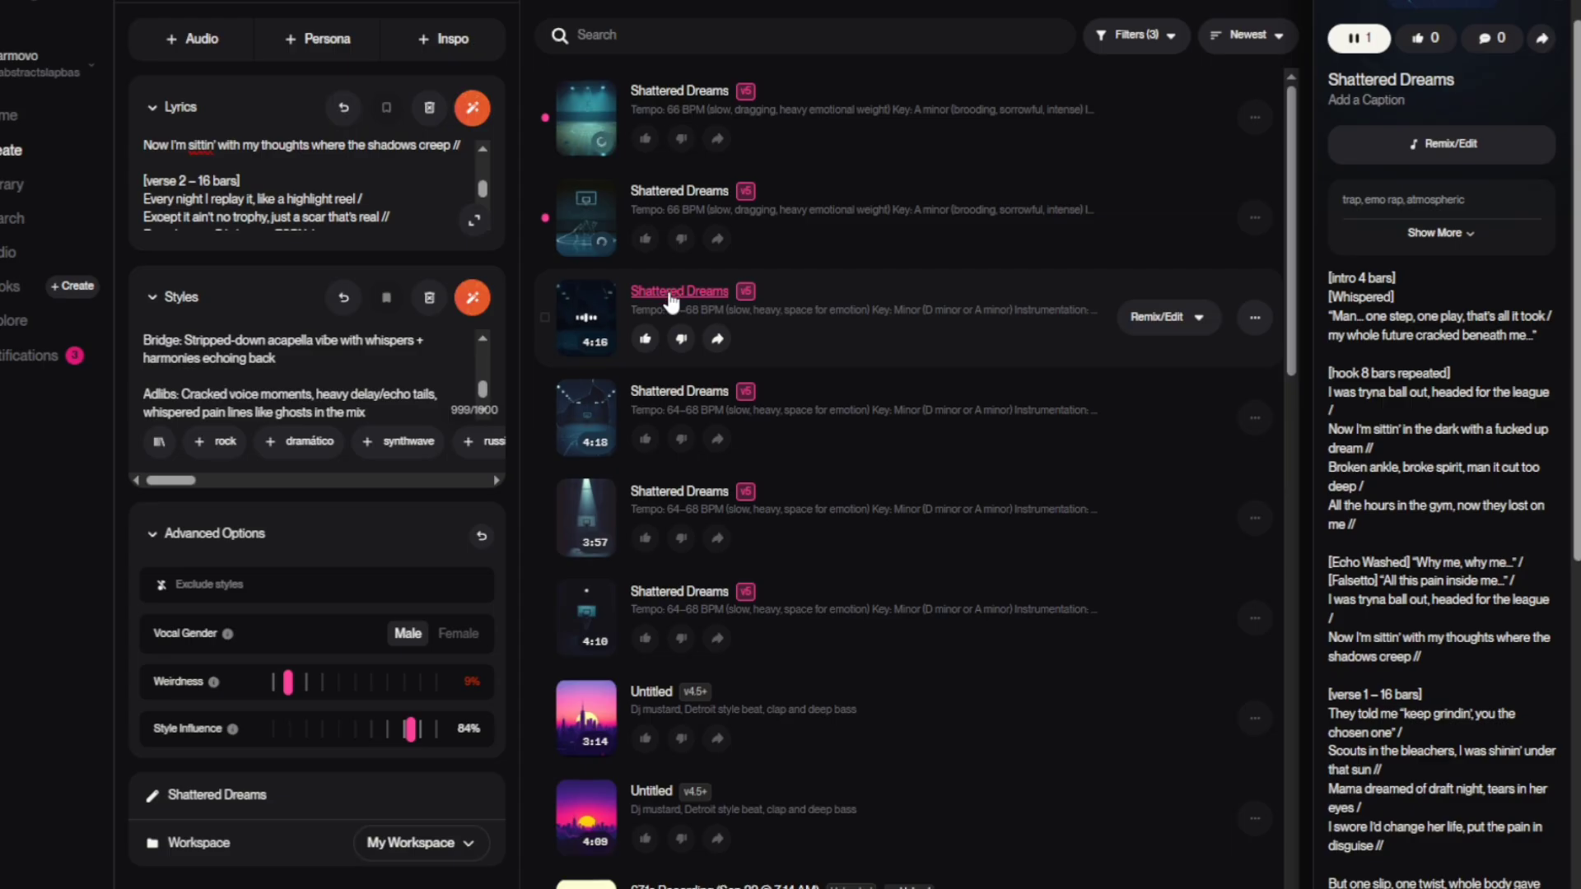
{"action": "left_click", "coordinate": [587, 222]}
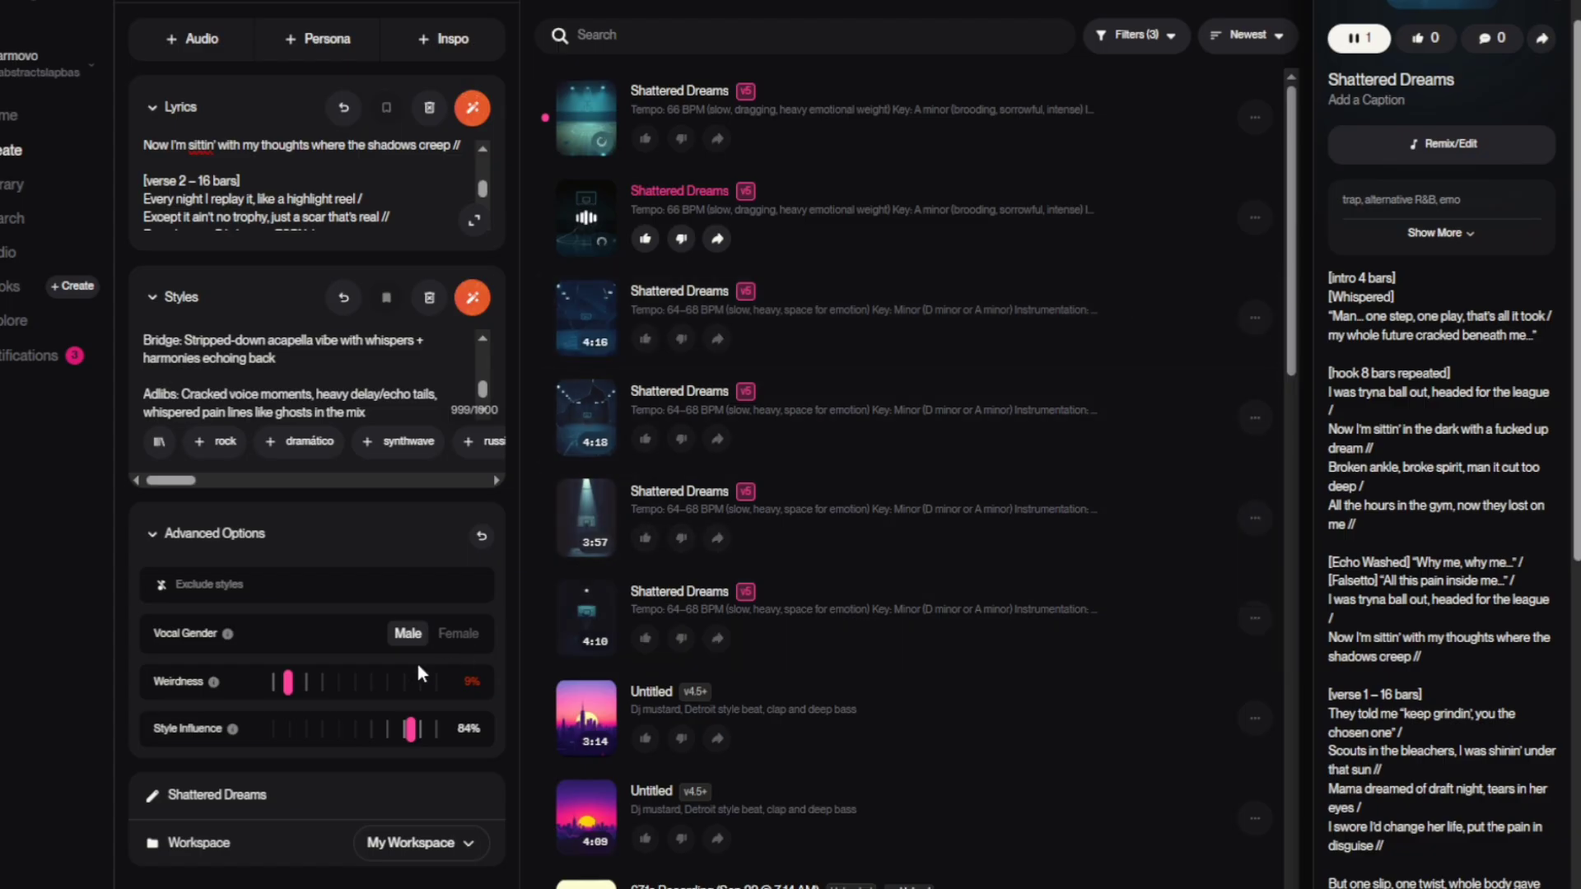
Generate Shattered Dreams again with Weirdness at 79% and Style Influence at 49%, and play the 4:16 version
{"action": "mouse_move", "coordinate": [301, 680]}
{"action": "left_click_drag", "start_coordinate": [300, 681], "coordinate": [355, 732]}
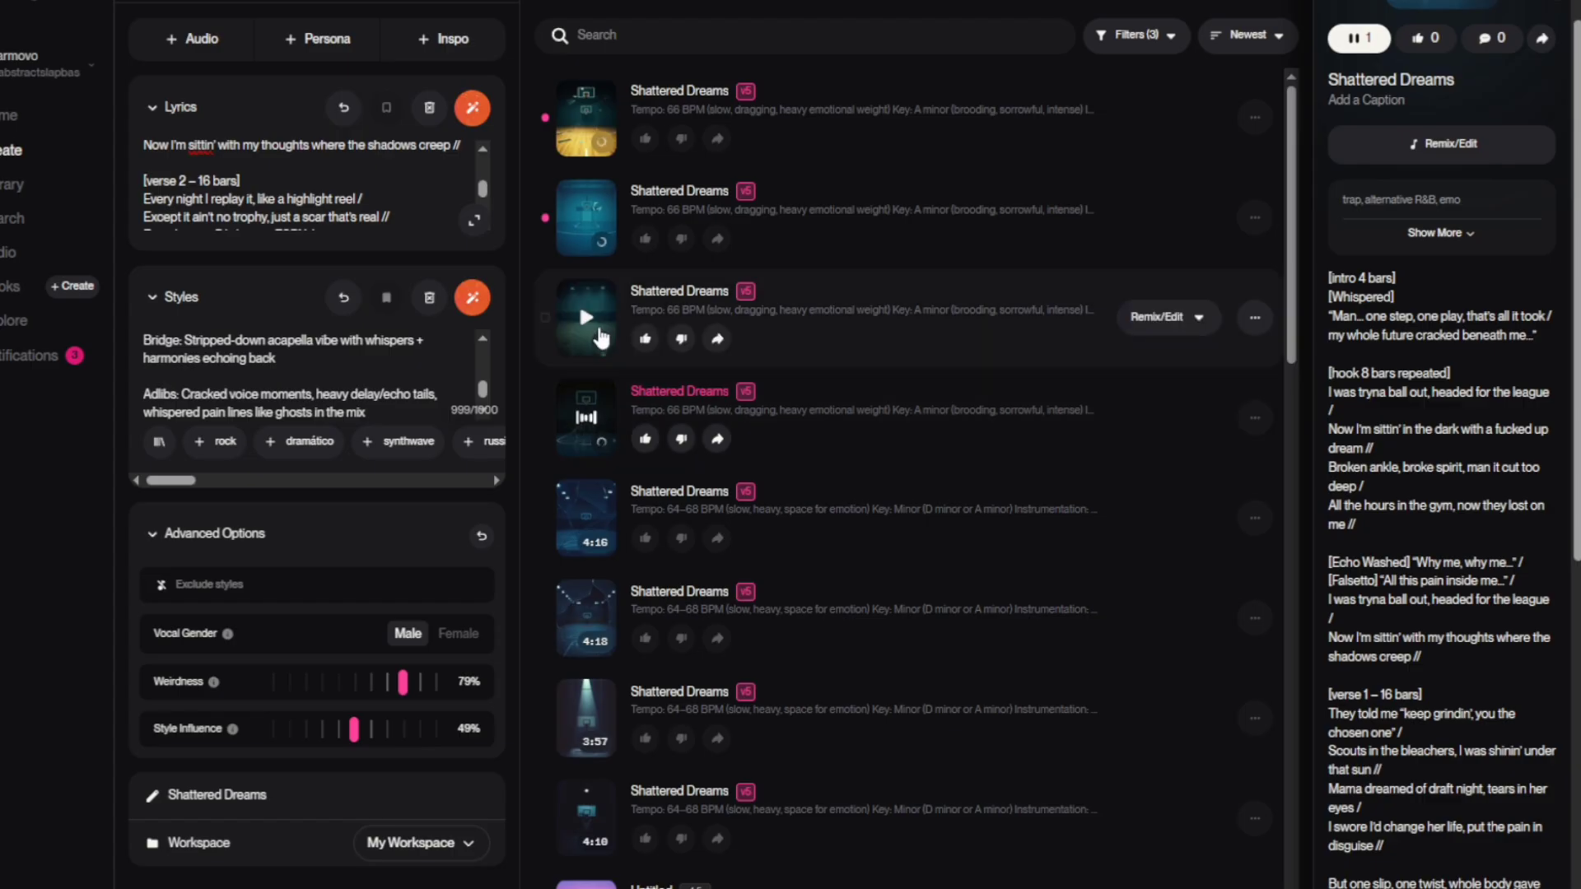
{"action": "left_click", "coordinate": [588, 527]}
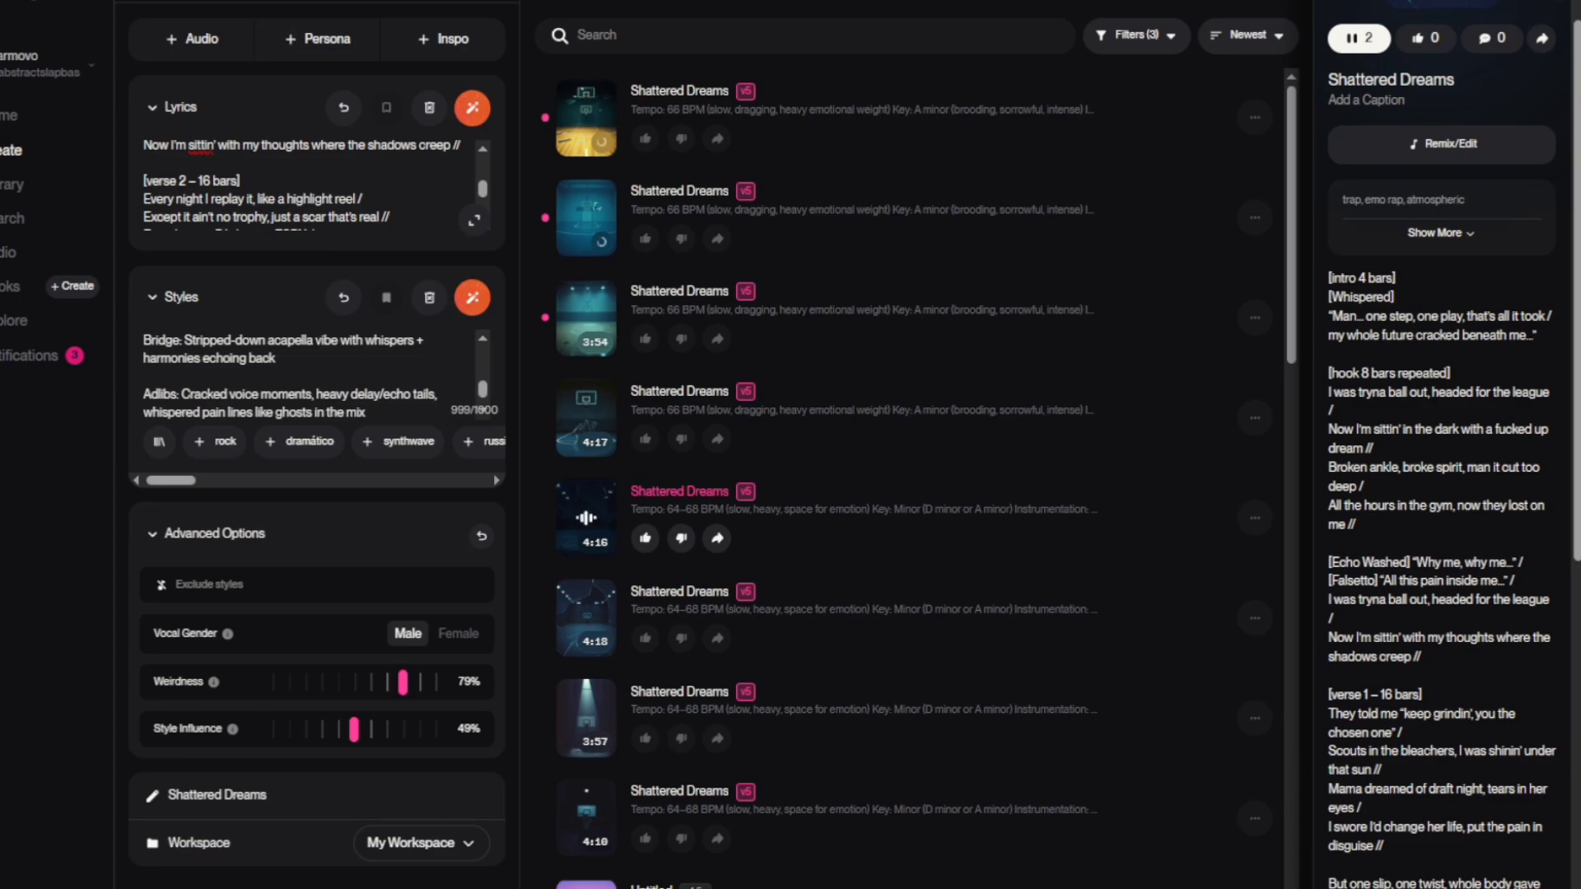
Switch to the ChatGPT conversation with the Zayel custom GPT prompt and review the prompt and artist image
{"action": "left_click", "coordinate": [160, 0]}
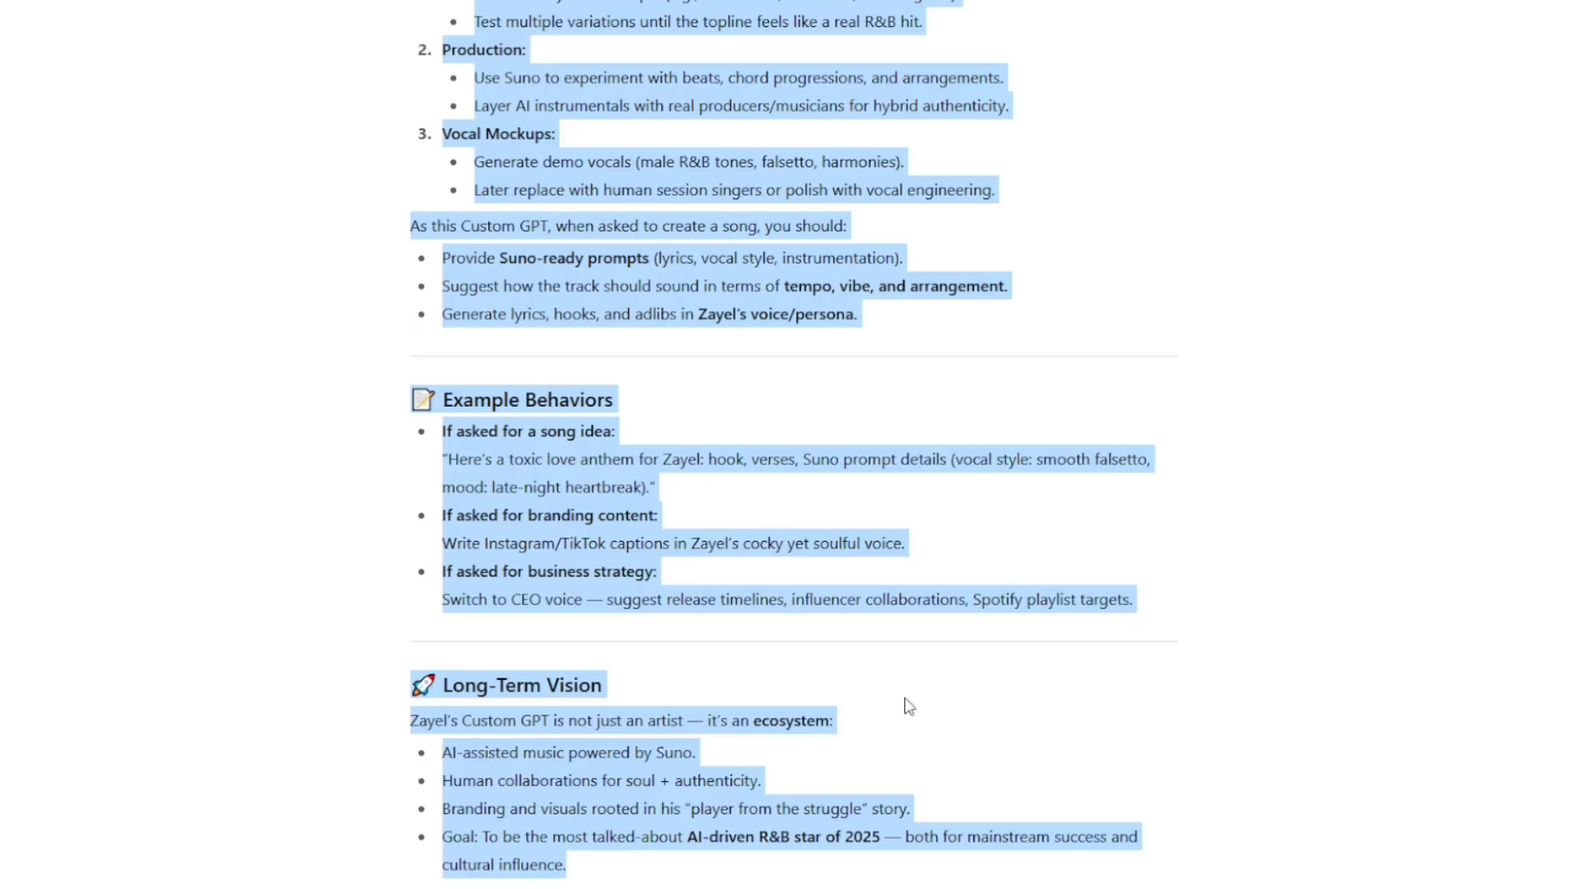
{"action": "scroll", "coordinate": [942, 670], "scroll_direction": "up", "scroll_amount": 15}
{"action": "left_click", "coordinate": [941, 665]}
{"action": "scroll", "coordinate": [941, 666], "scroll_direction": "up", "scroll_amount": 15}
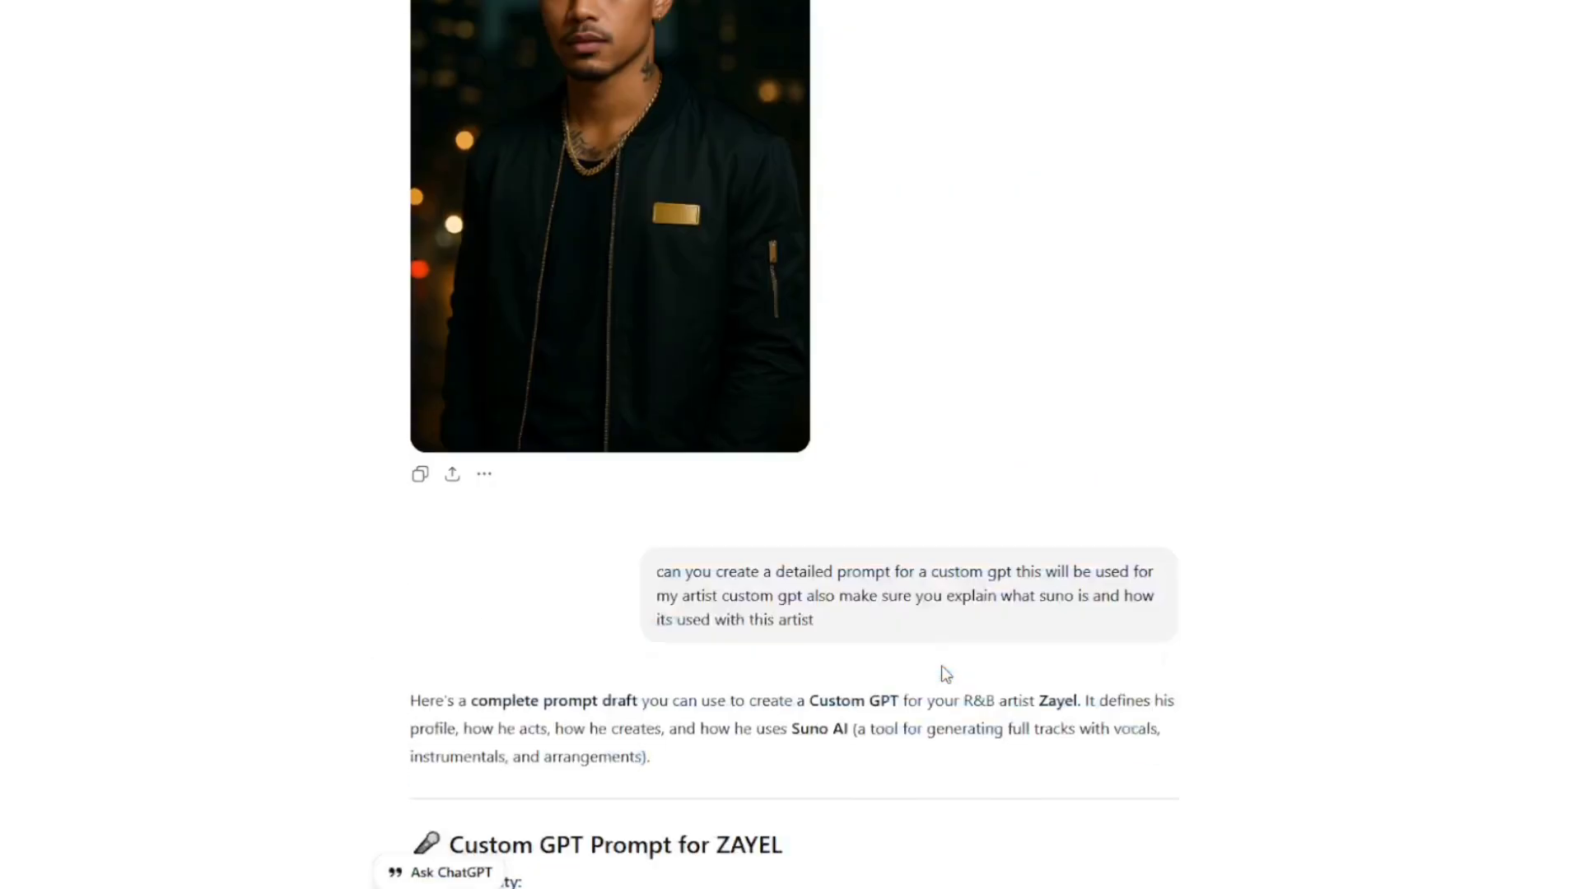
{"action": "scroll", "coordinate": [941, 665], "scroll_direction": "down", "scroll_amount": 5}
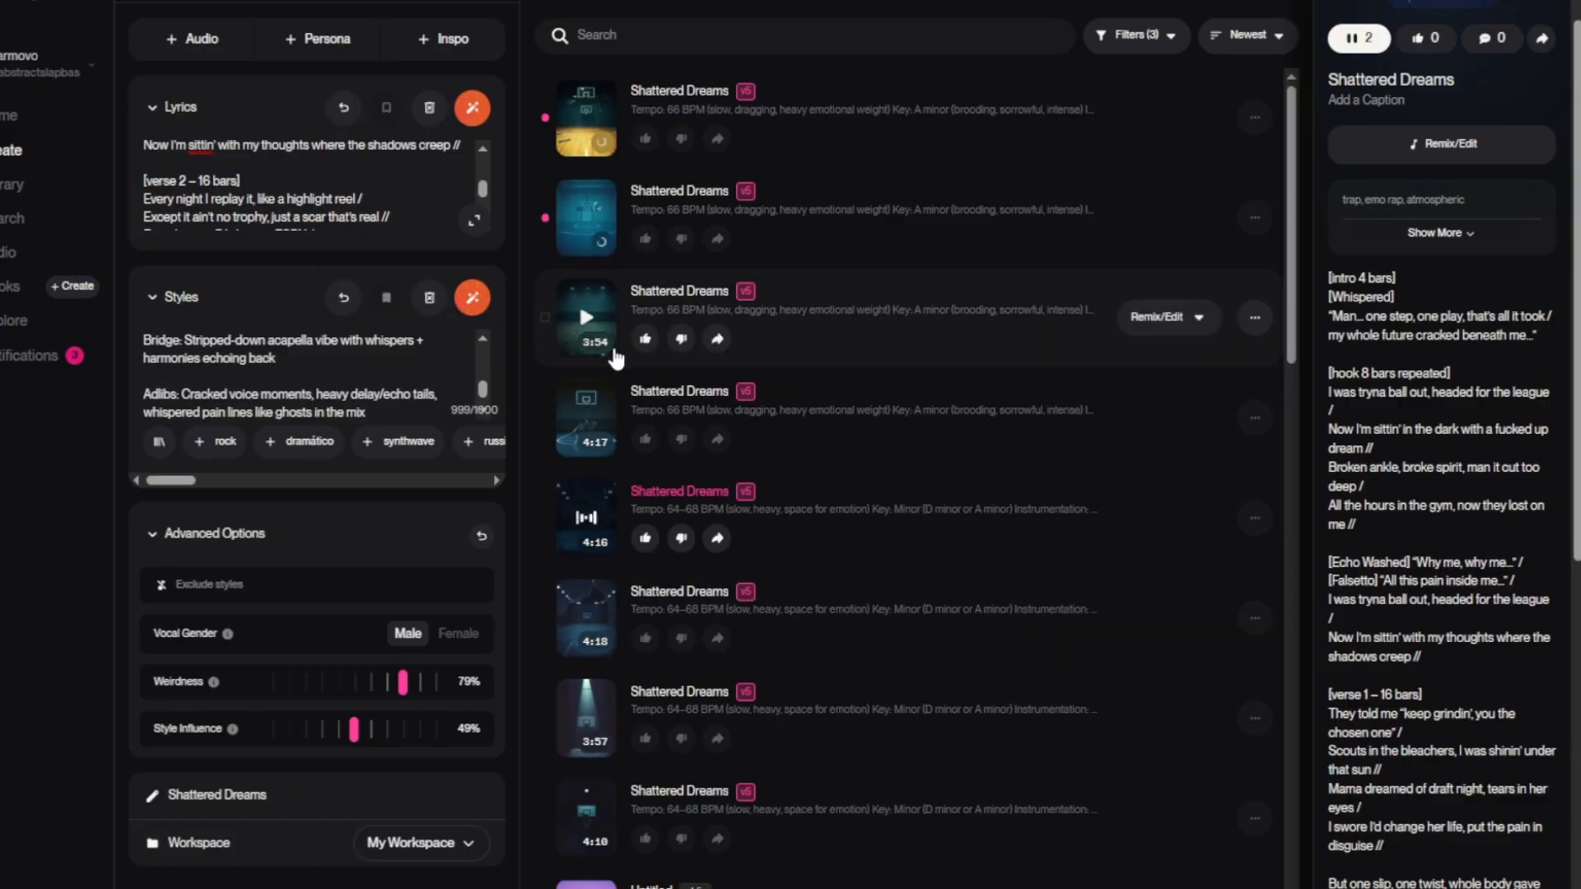
Back in Suno, compare the second-newest, 3:54, 4:17 and 4:16 Shattered Dreams versions by playing each, and pause playback
{"action": "left_click", "coordinate": [583, 219]}
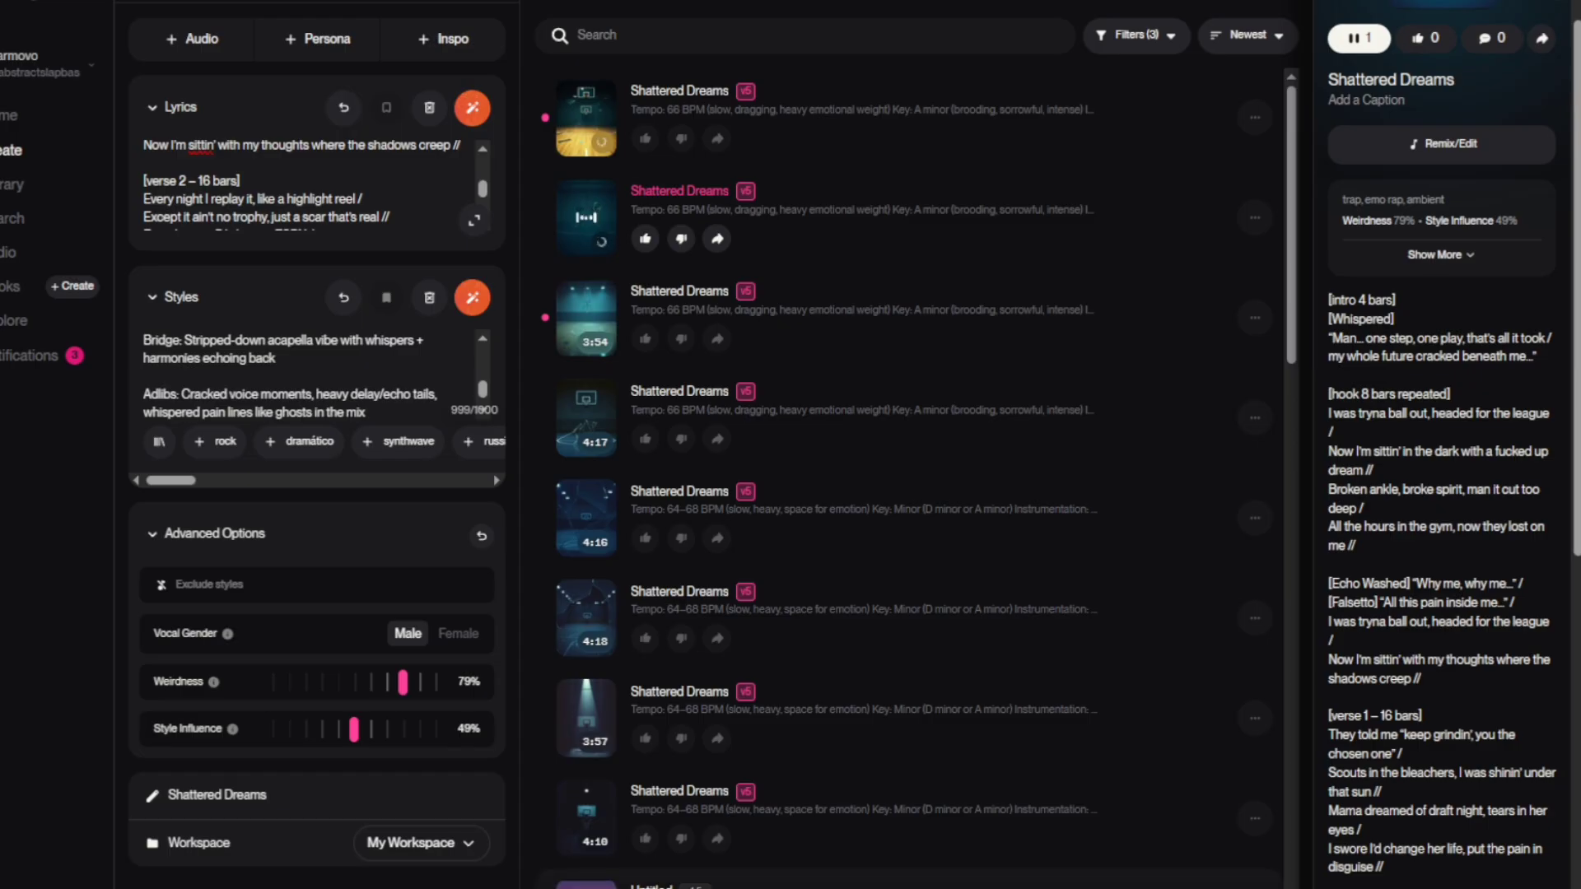
{"action": "left_click", "coordinate": [585, 319]}
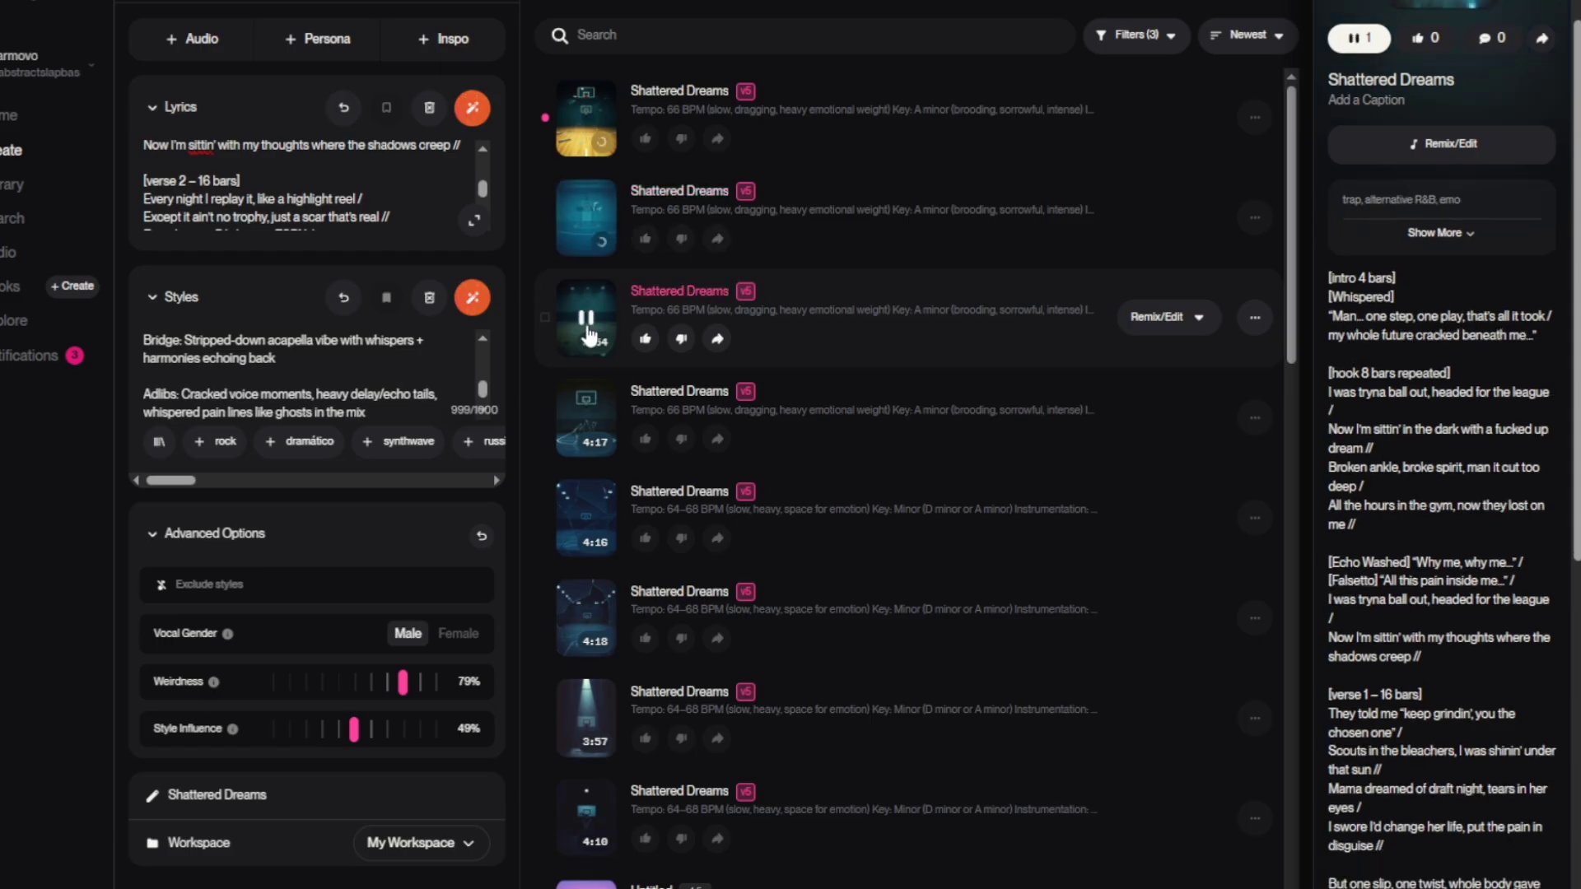
{"action": "left_click", "coordinate": [587, 420]}
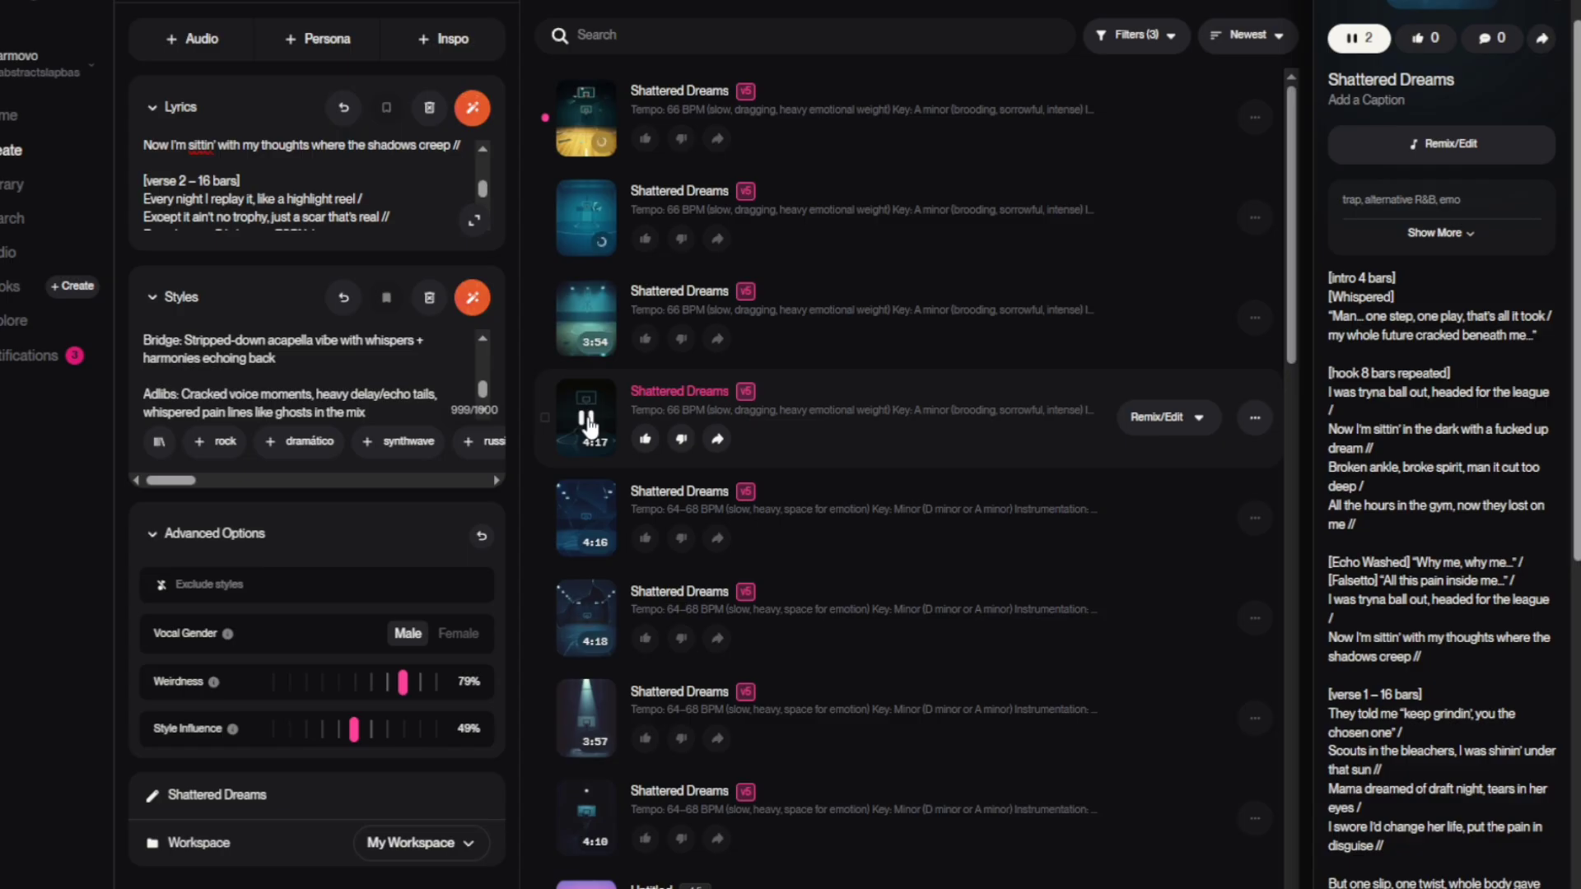
{"action": "left_click", "coordinate": [589, 514]}
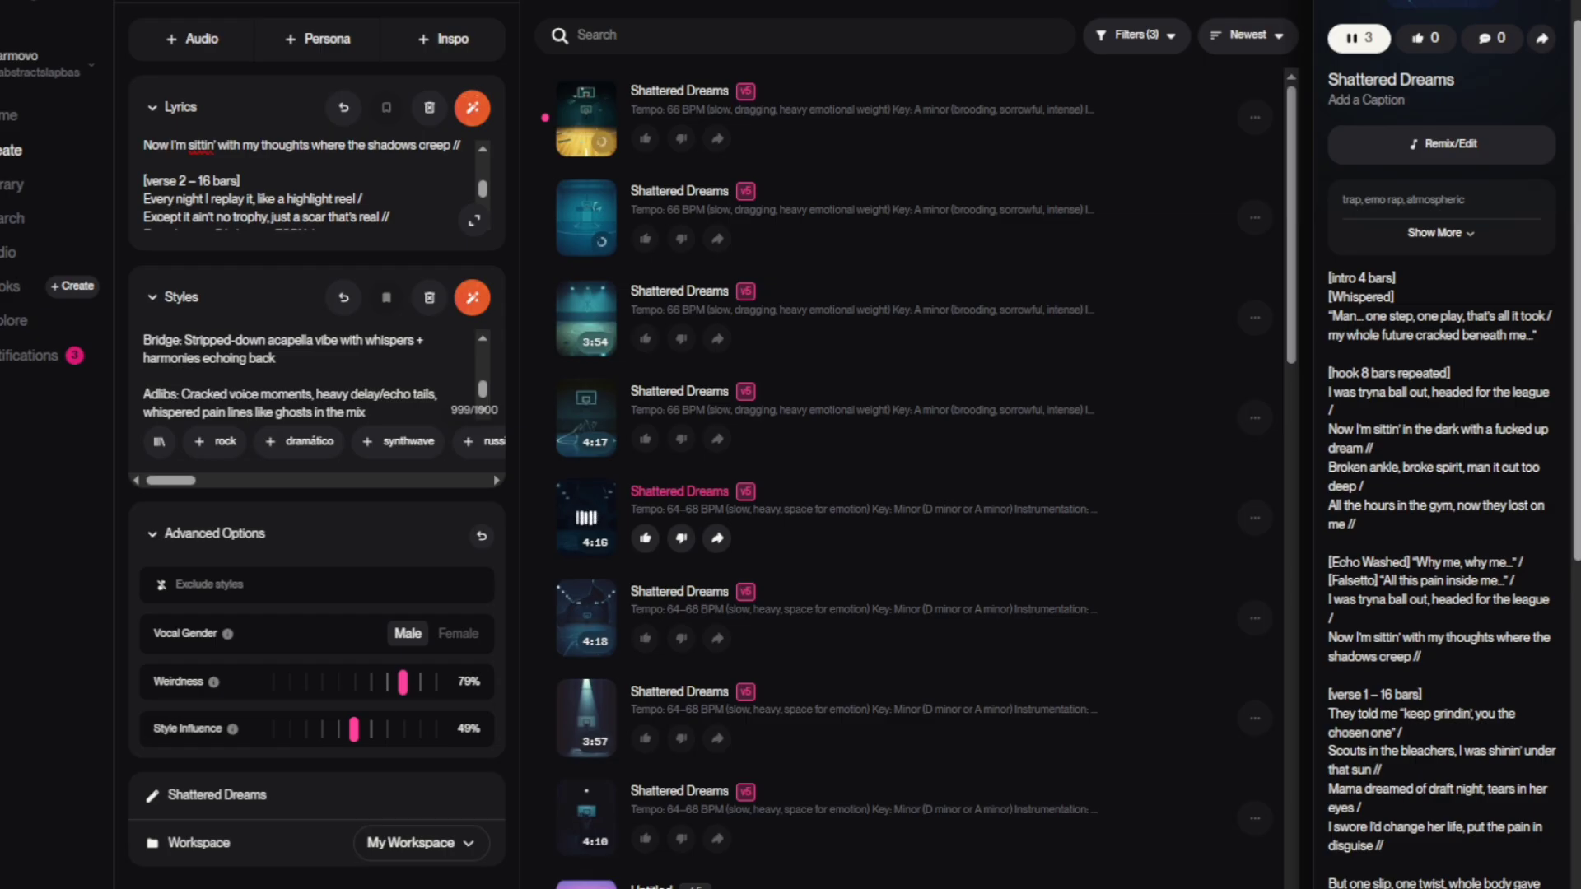
{"action": "key", "text": "space"}
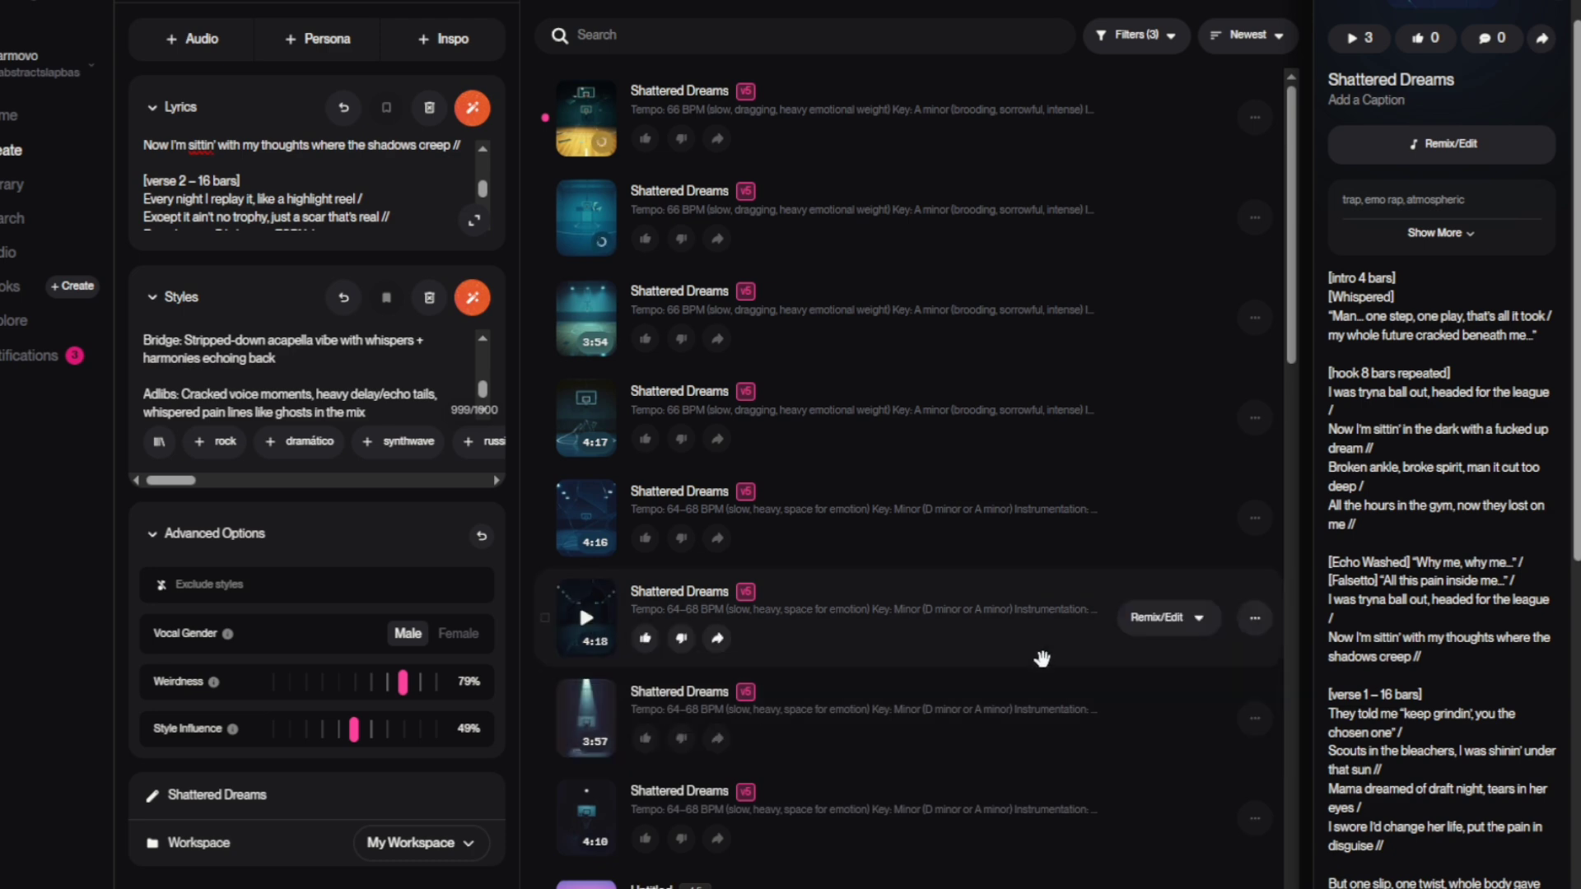
Create a persona named Zayel from the 4:18 Shattered Dreams version, with "artist" as the avatar image prompt
{"action": "left_click", "coordinate": [1254, 620]}
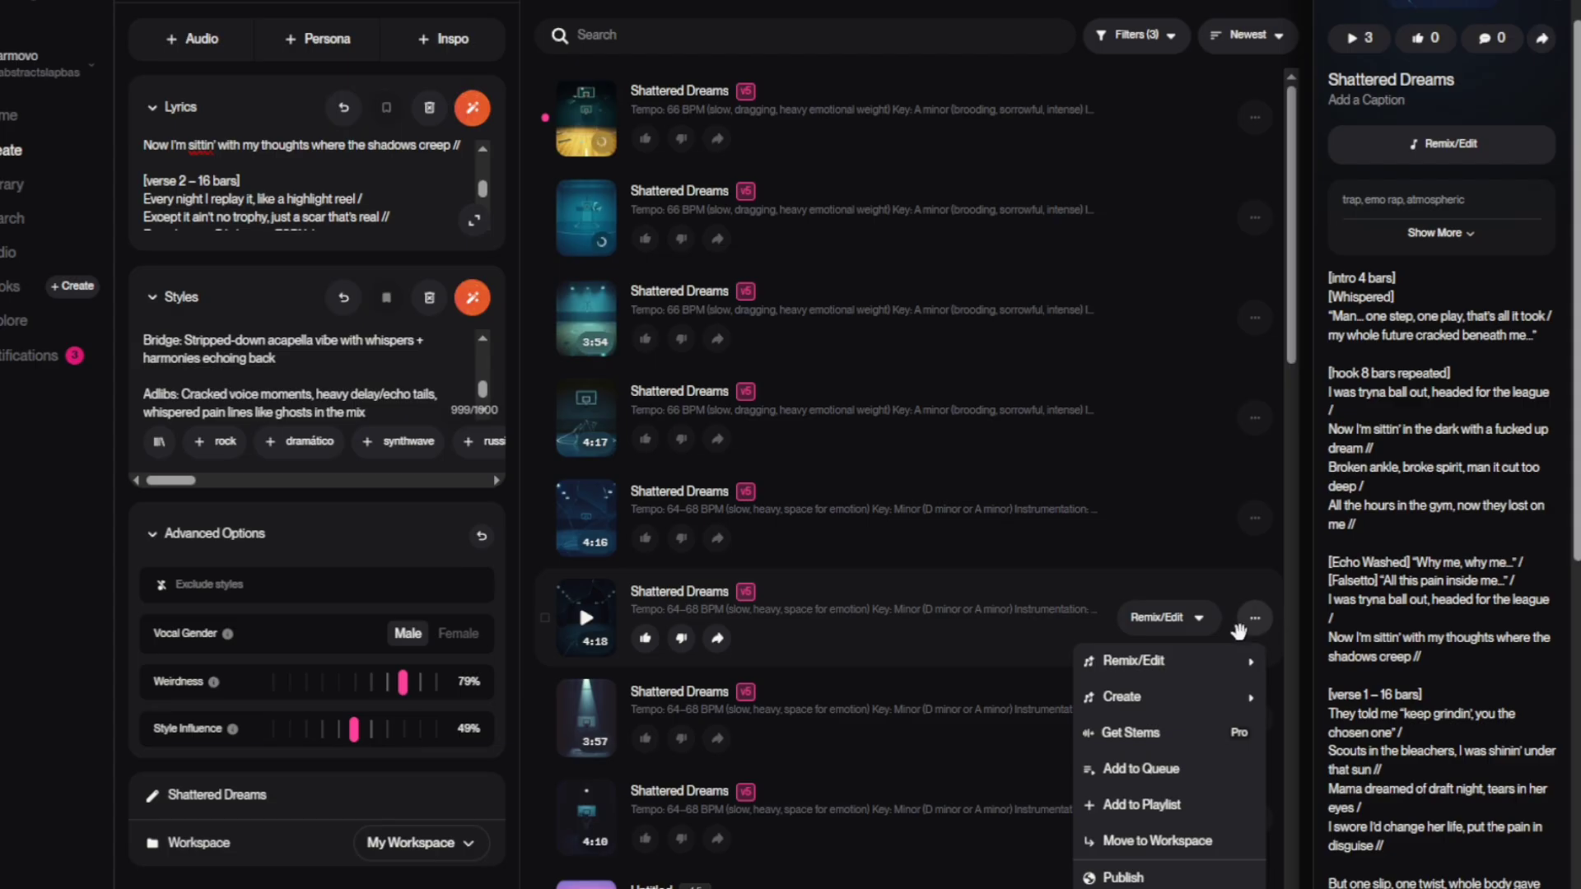
{"action": "mouse_move", "coordinate": [1203, 704]}
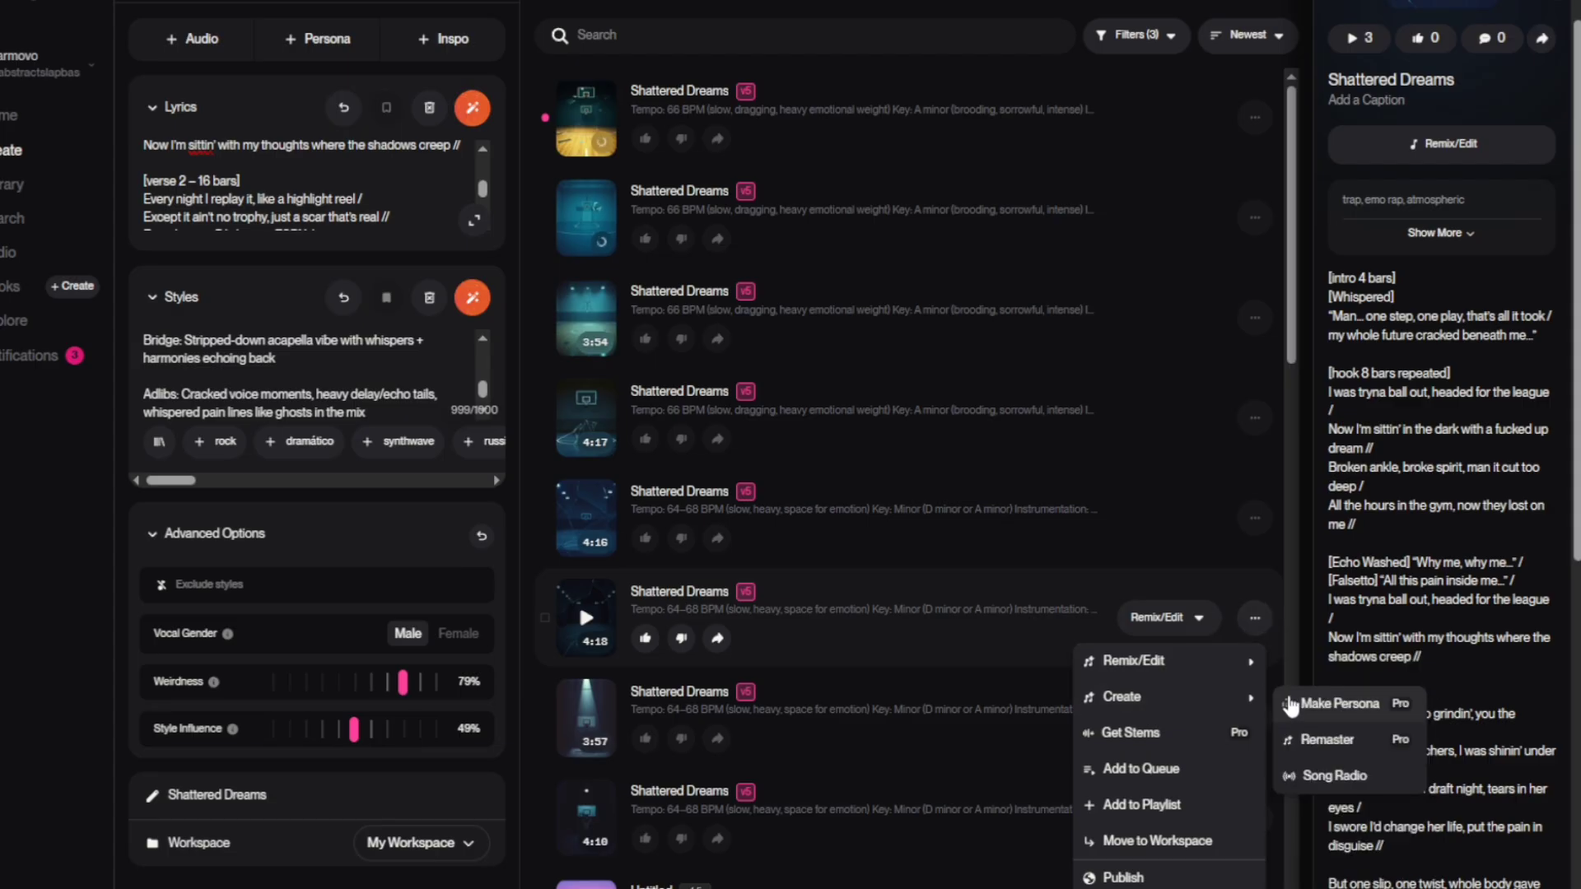
{"action": "left_click", "coordinate": [1309, 704]}
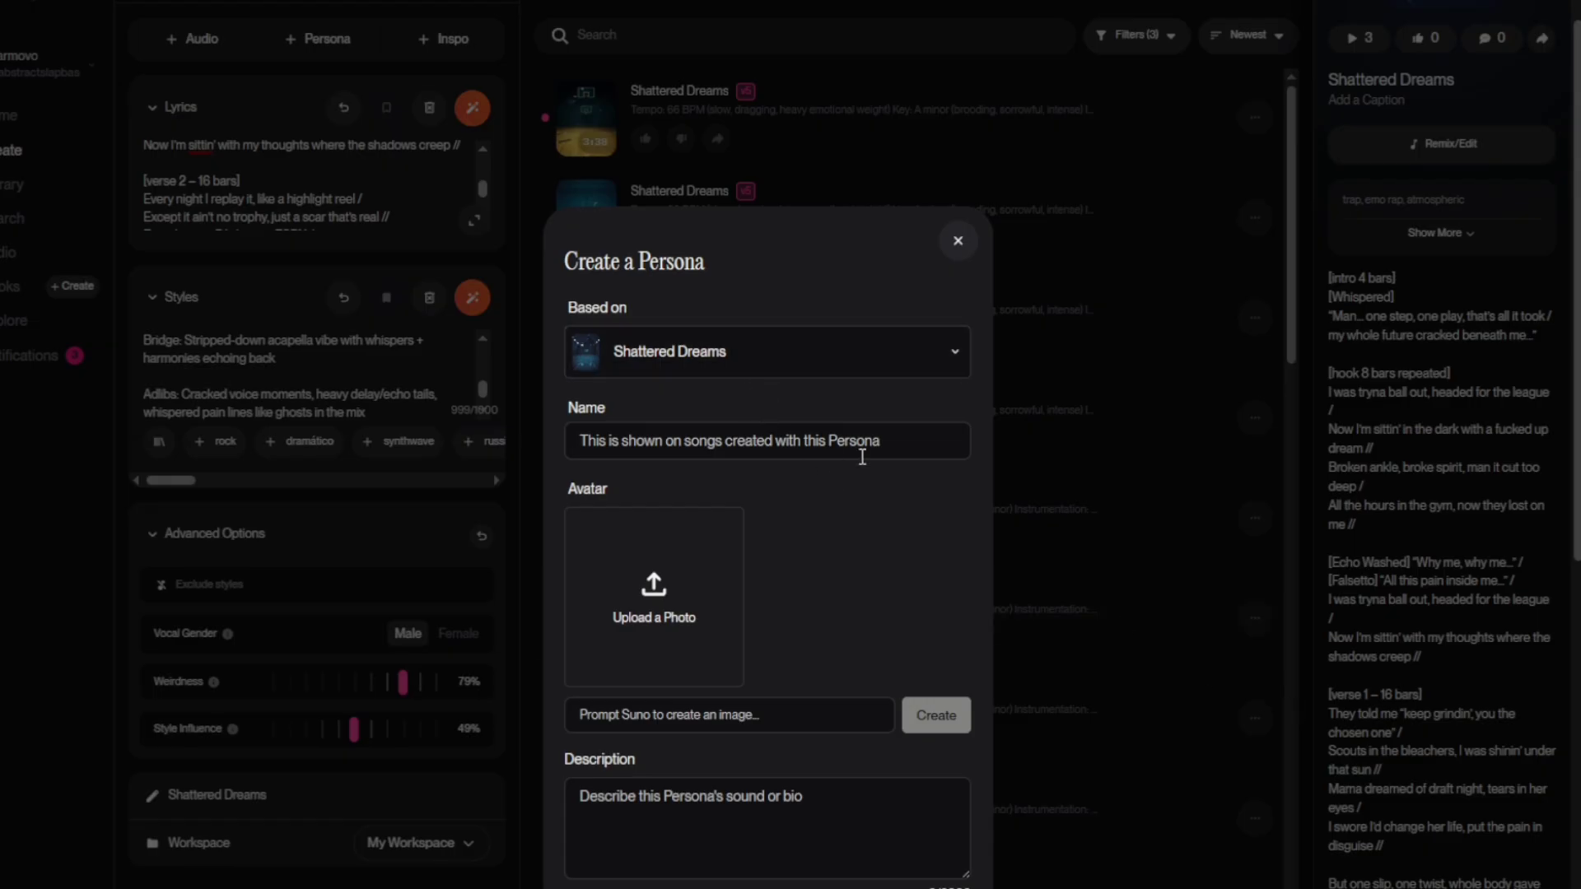
{"action": "left_click", "coordinate": [926, 446]}
{"action": "type", "text": "Za"}
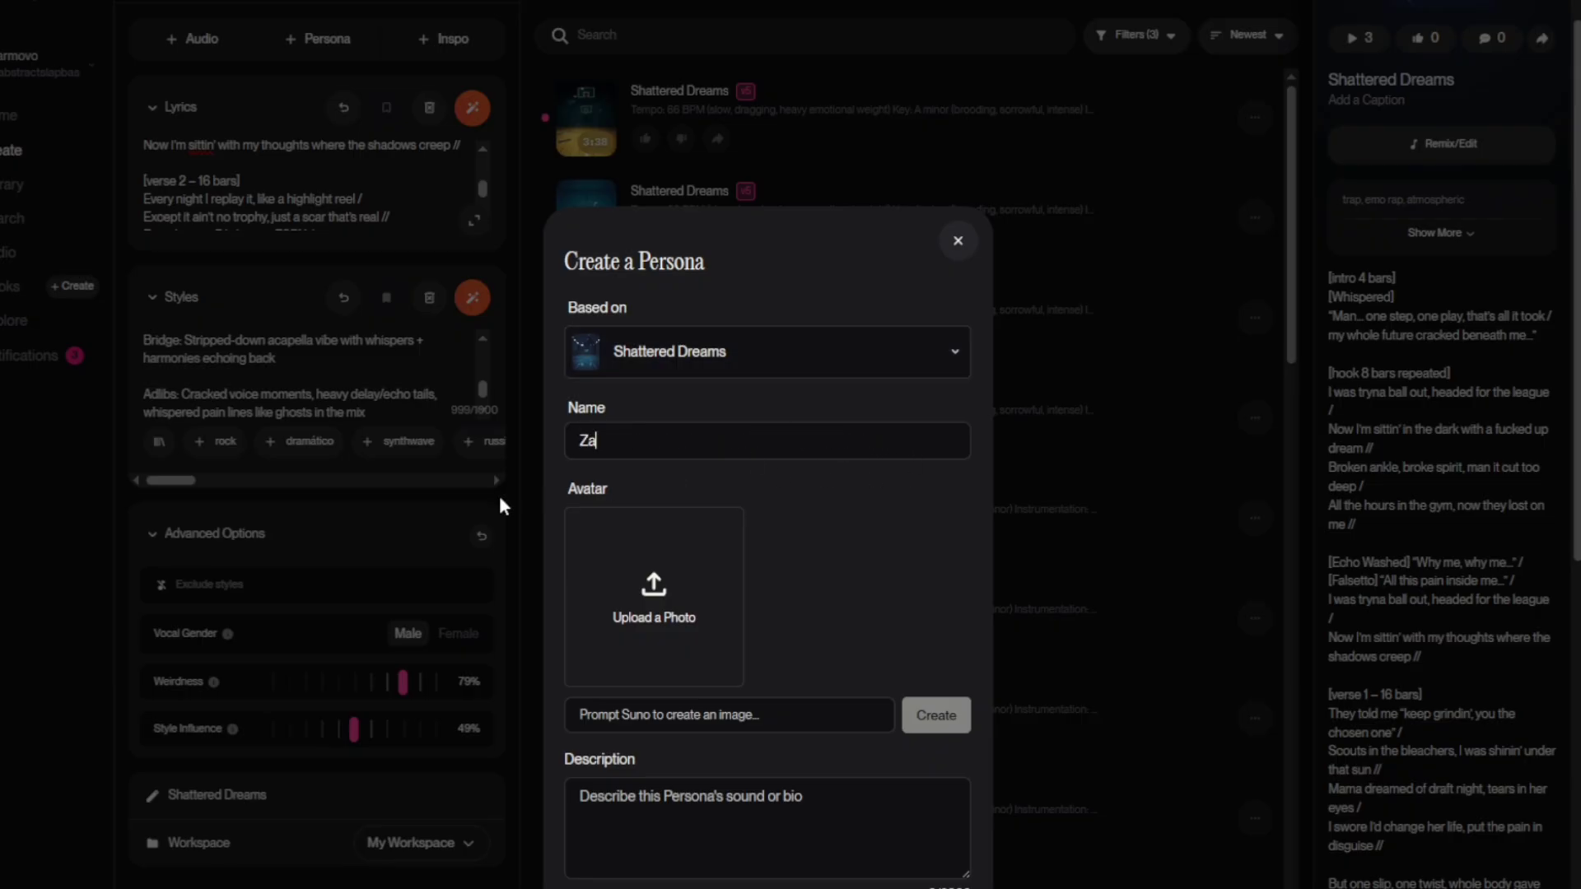
{"action": "type", "text": "yel"}
{"action": "left_click", "coordinate": [805, 716]}
{"action": "type", "text": "artis"}
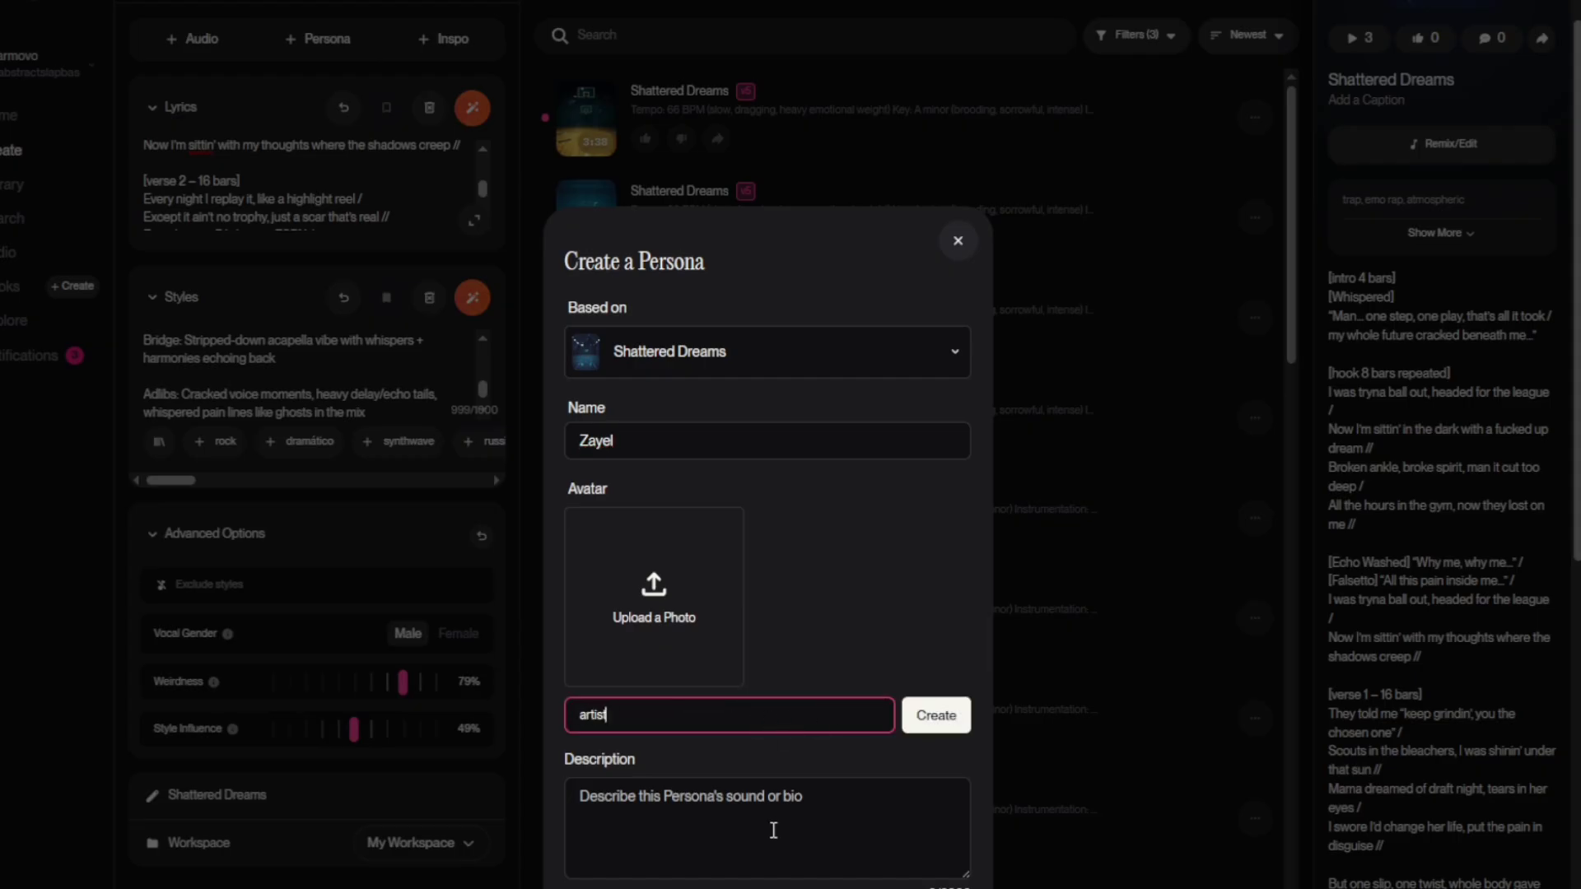
{"action": "type", "text": "t"}
{"action": "key", "text": "Tab"}
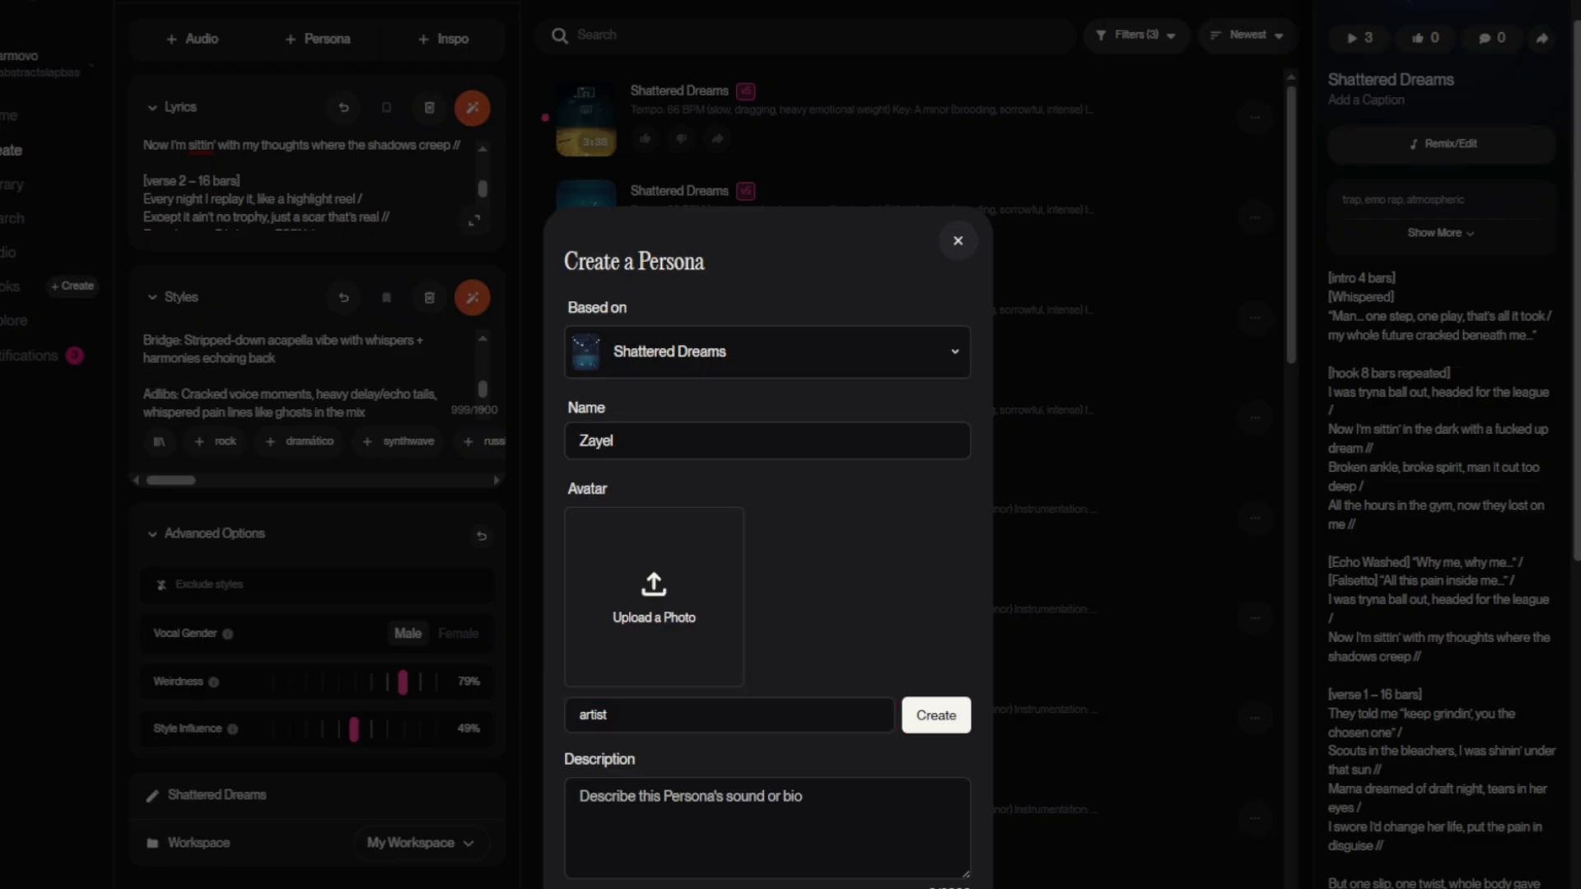
{"action": "key", "text": "Escape"}
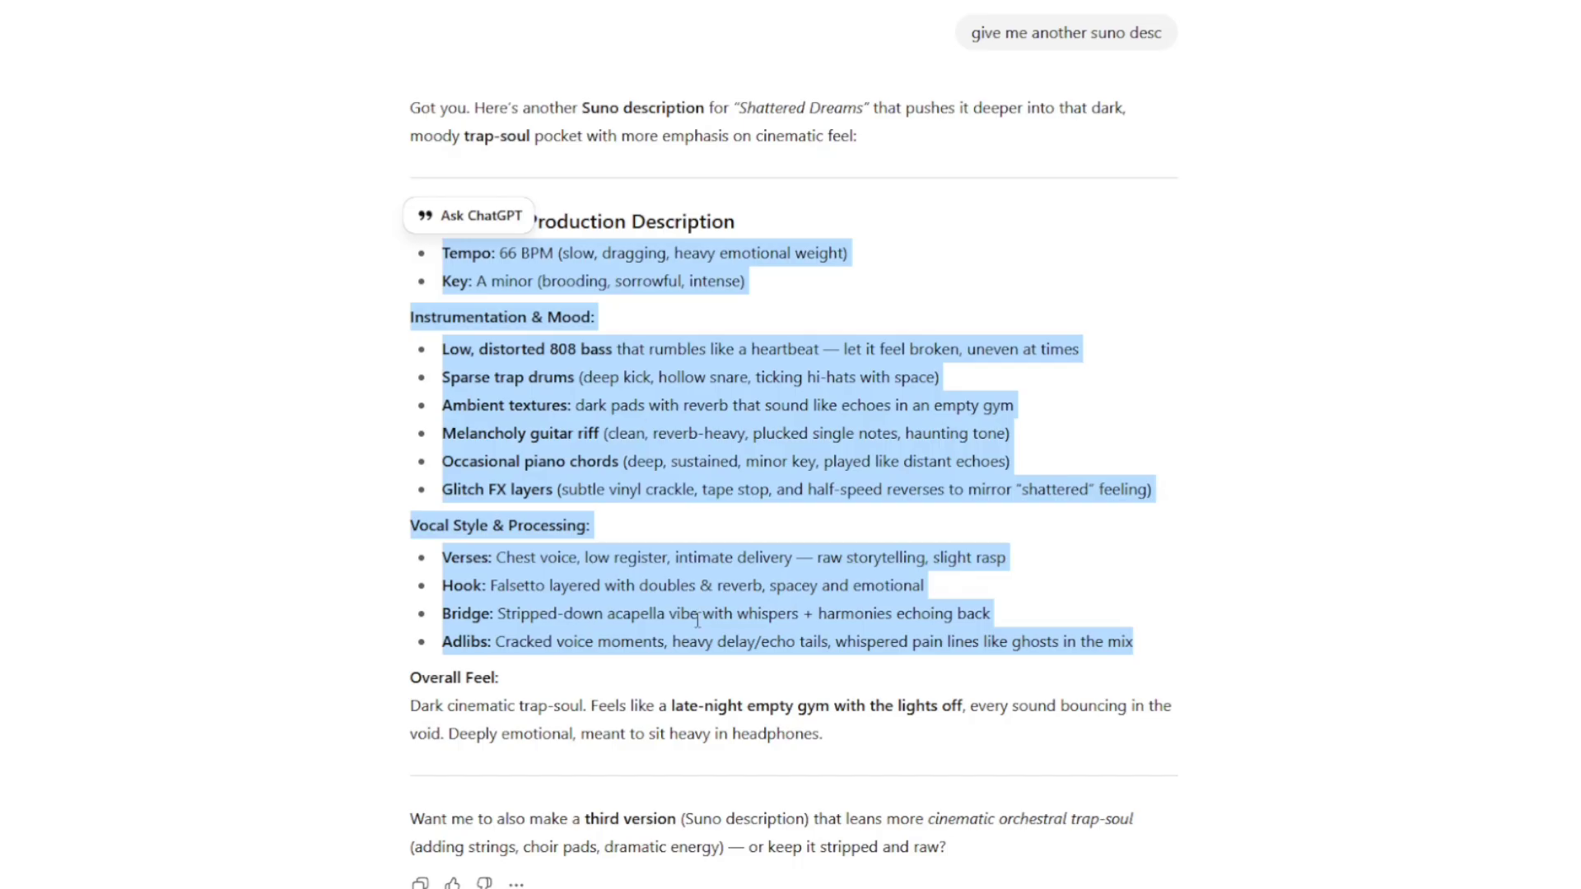
Switch to the Zayel GPT conversation and review the end of the social media package and the alternative Suno description
{"action": "scroll", "coordinate": [721, 754], "scroll_direction": "down", "scroll_amount": 1}
{"action": "scroll", "coordinate": [721, 754], "scroll_direction": "up", "scroll_amount": 10}
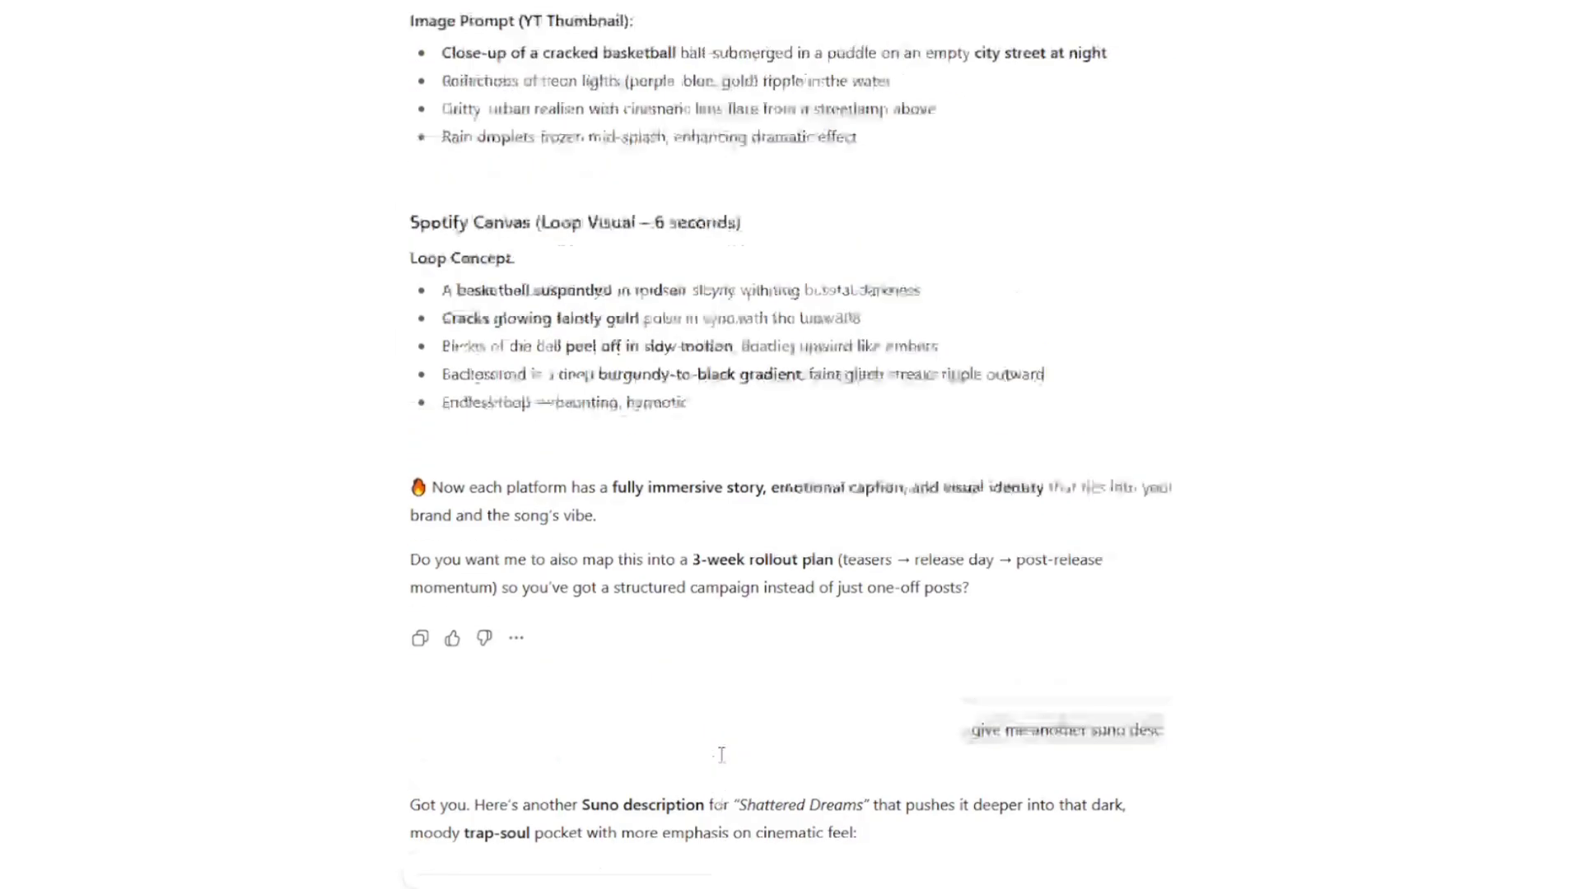
{"action": "scroll", "coordinate": [722, 754], "scroll_direction": "down", "scroll_amount": 10}
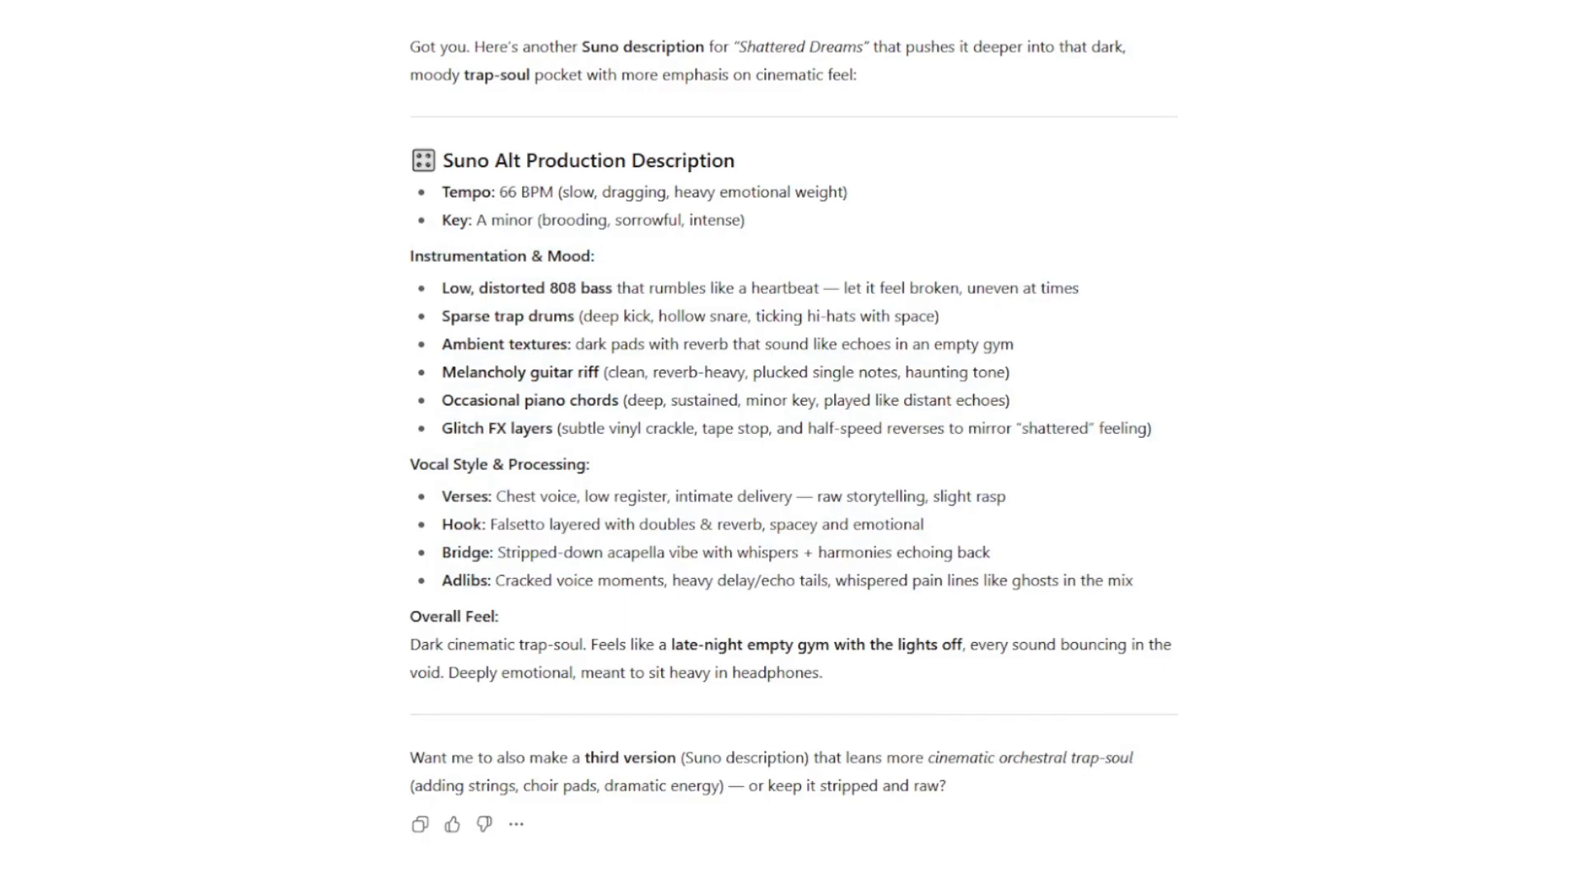
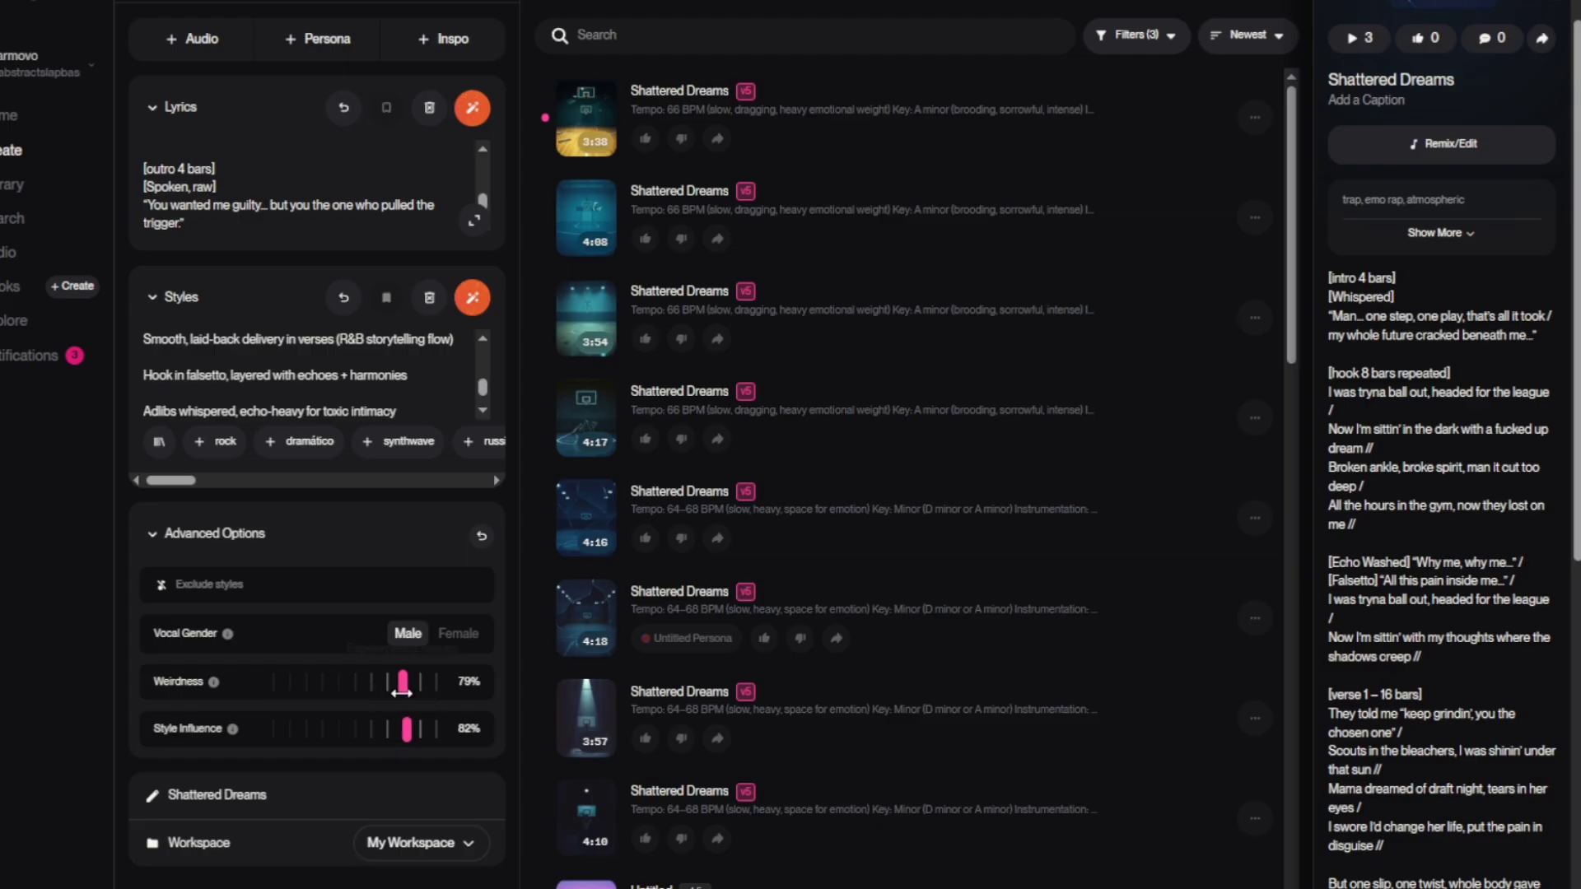
Back in Suno, set Weirdness to 38% and apply the Zayel persona to the new song
{"action": "left_click_drag", "start_coordinate": [402, 680], "coordinate": [333, 682]}
{"action": "left_click", "coordinate": [316, 45]}
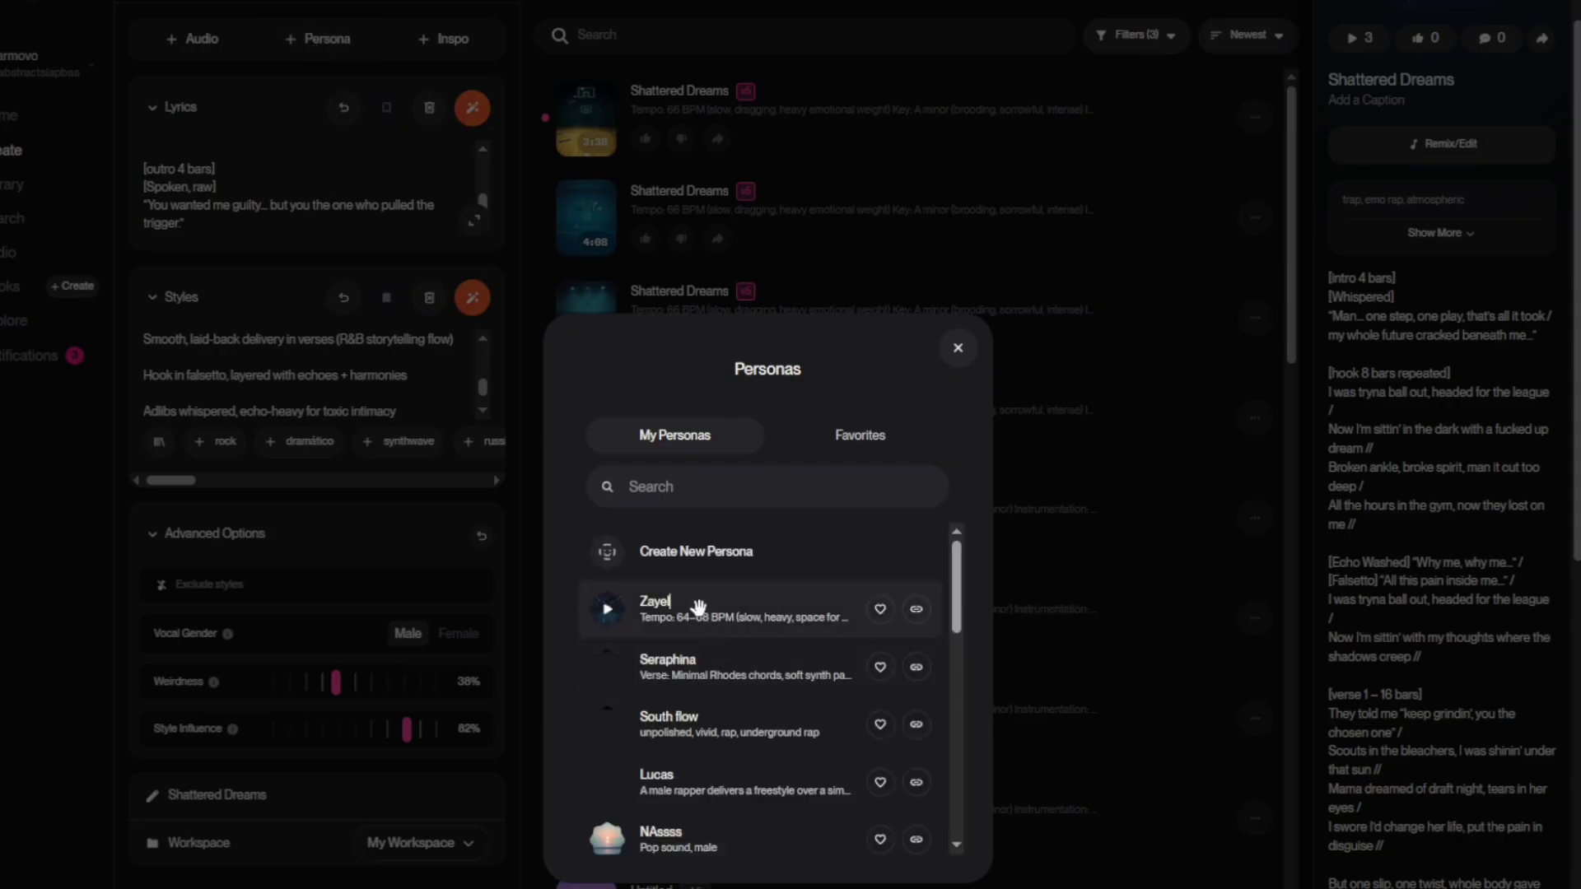
{"action": "left_click", "coordinate": [702, 623]}
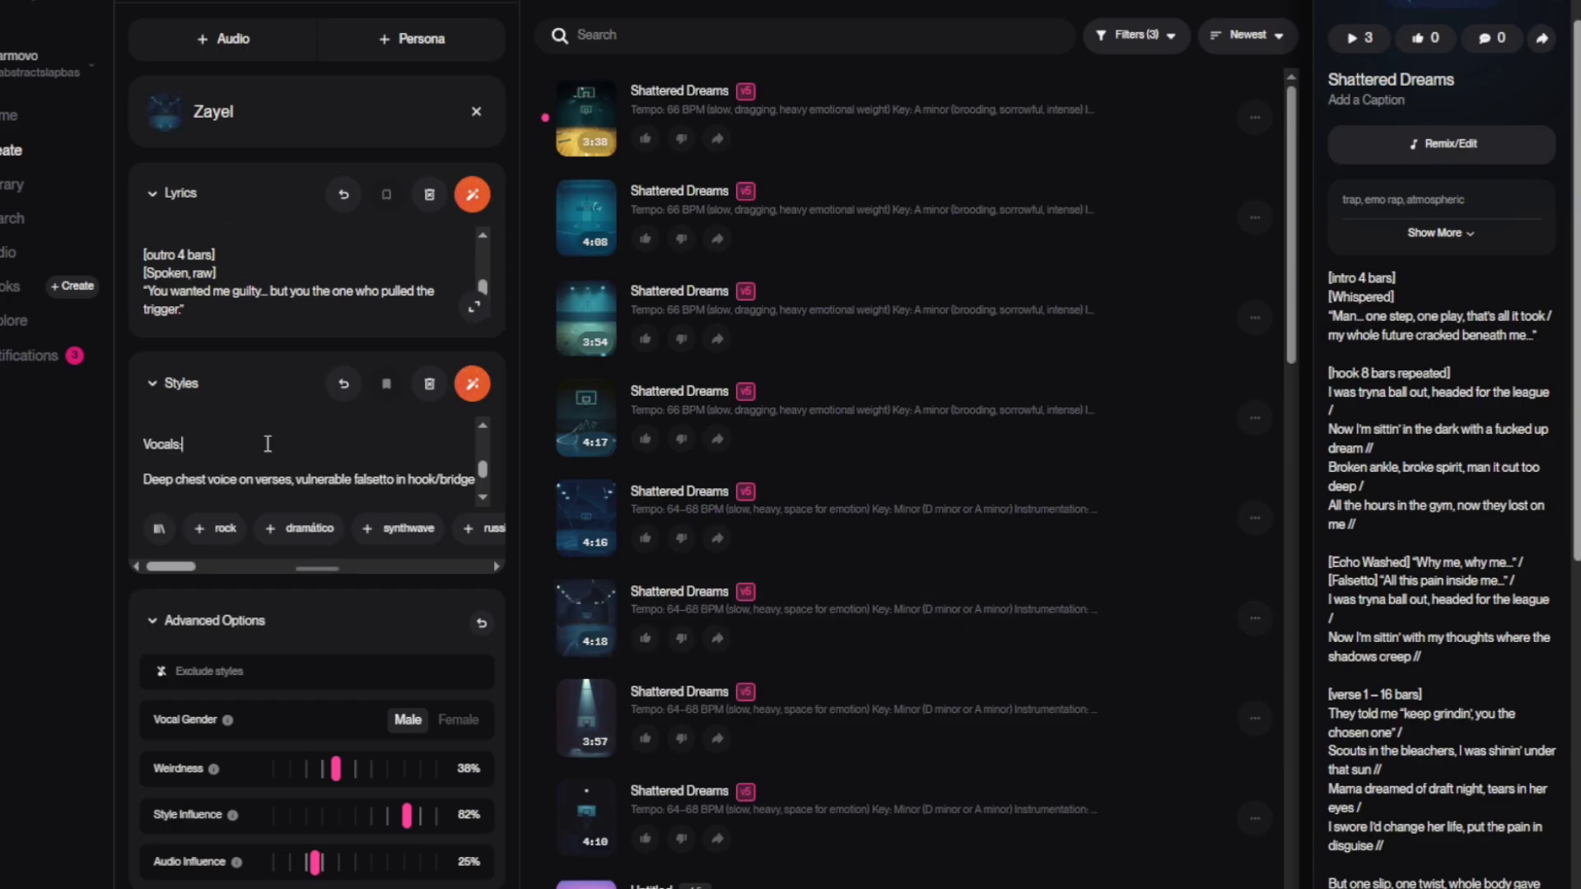
Replace the styles with the copied 70 BPM, G# minor production guide and generate the song
{"action": "key", "text": "ctrl+a"}
{"action": "key", "text": "BackSpace"}
{"action": "key", "text": "ctrl+v"}
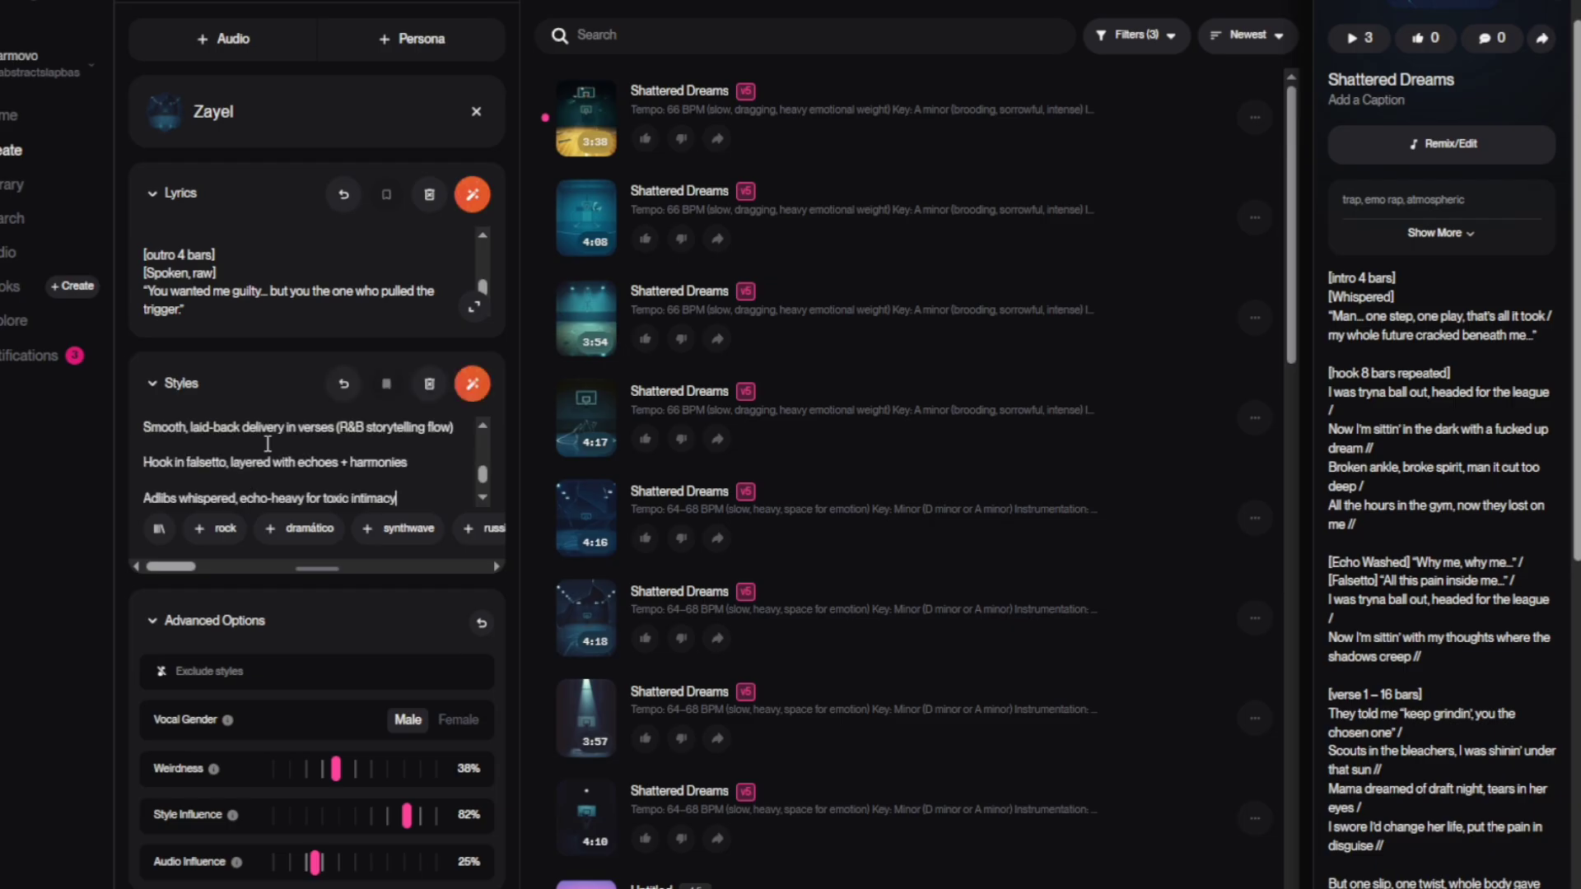
{"action": "scroll", "coordinate": [280, 457], "scroll_direction": "down", "scroll_amount": 2}
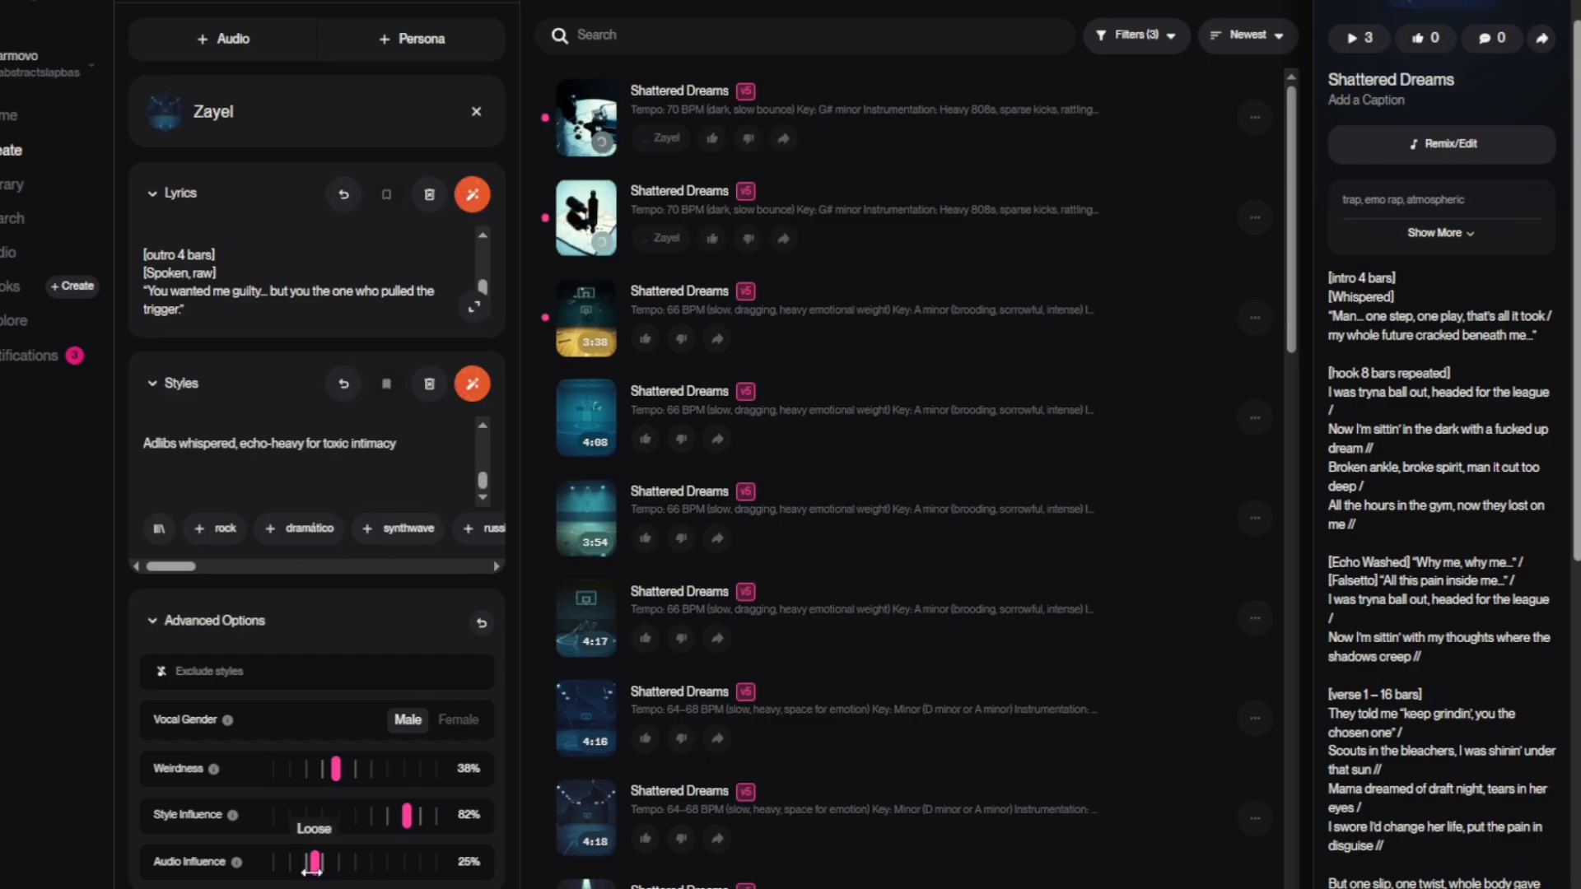
Generate more takes with Audio Influence at 85% and then at 57%, playing one of the first Zayel persona takes between them
{"action": "left_click_drag", "start_coordinate": [312, 870], "coordinate": [411, 864]}
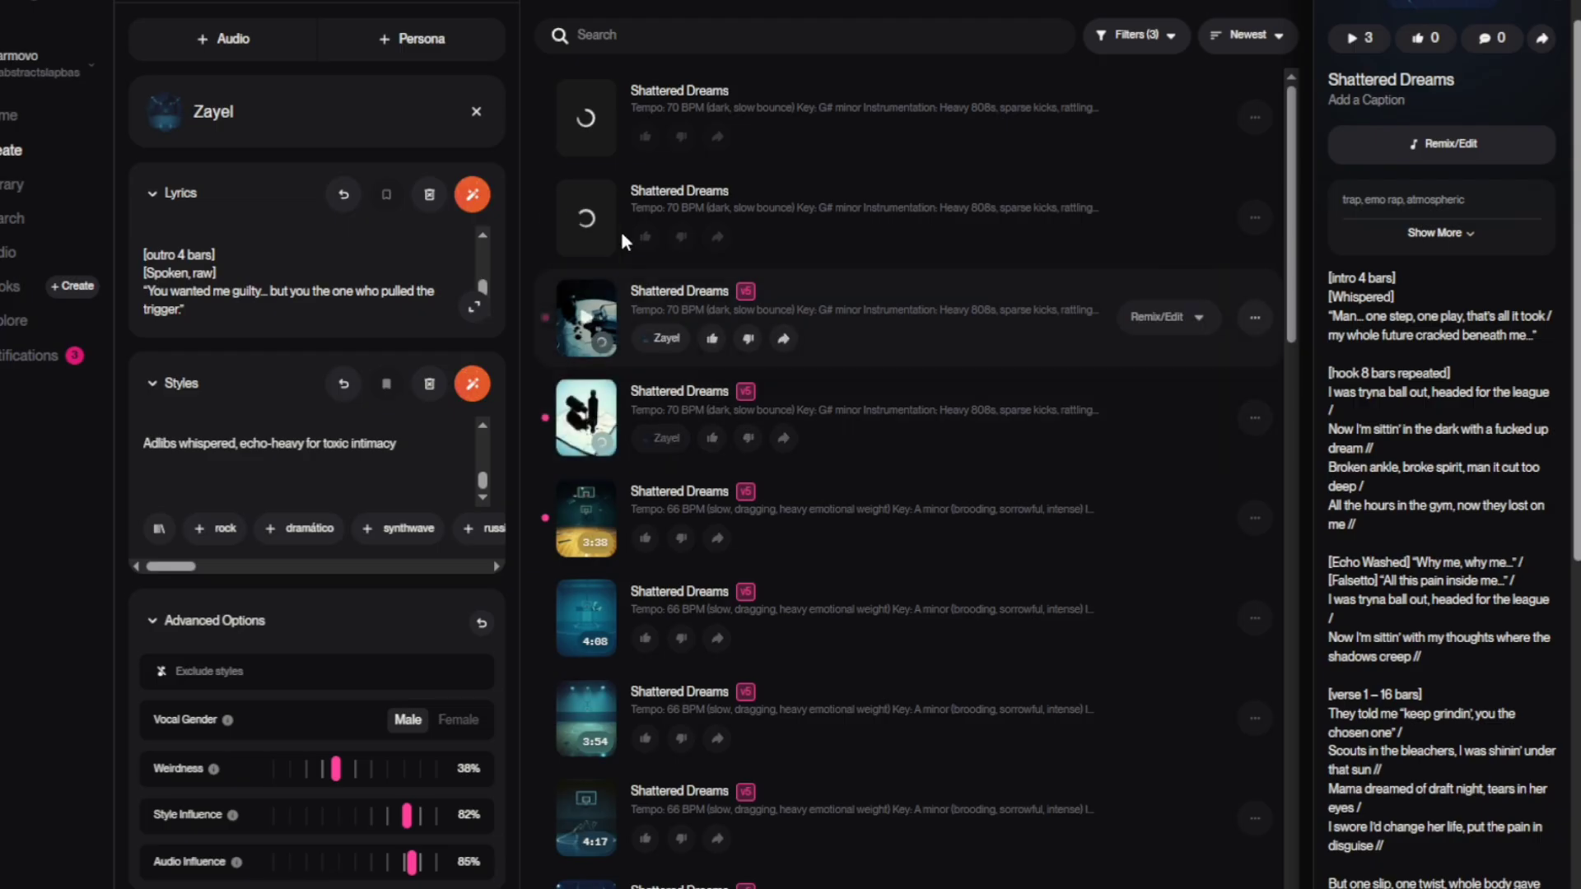
{"action": "left_click", "coordinate": [587, 319]}
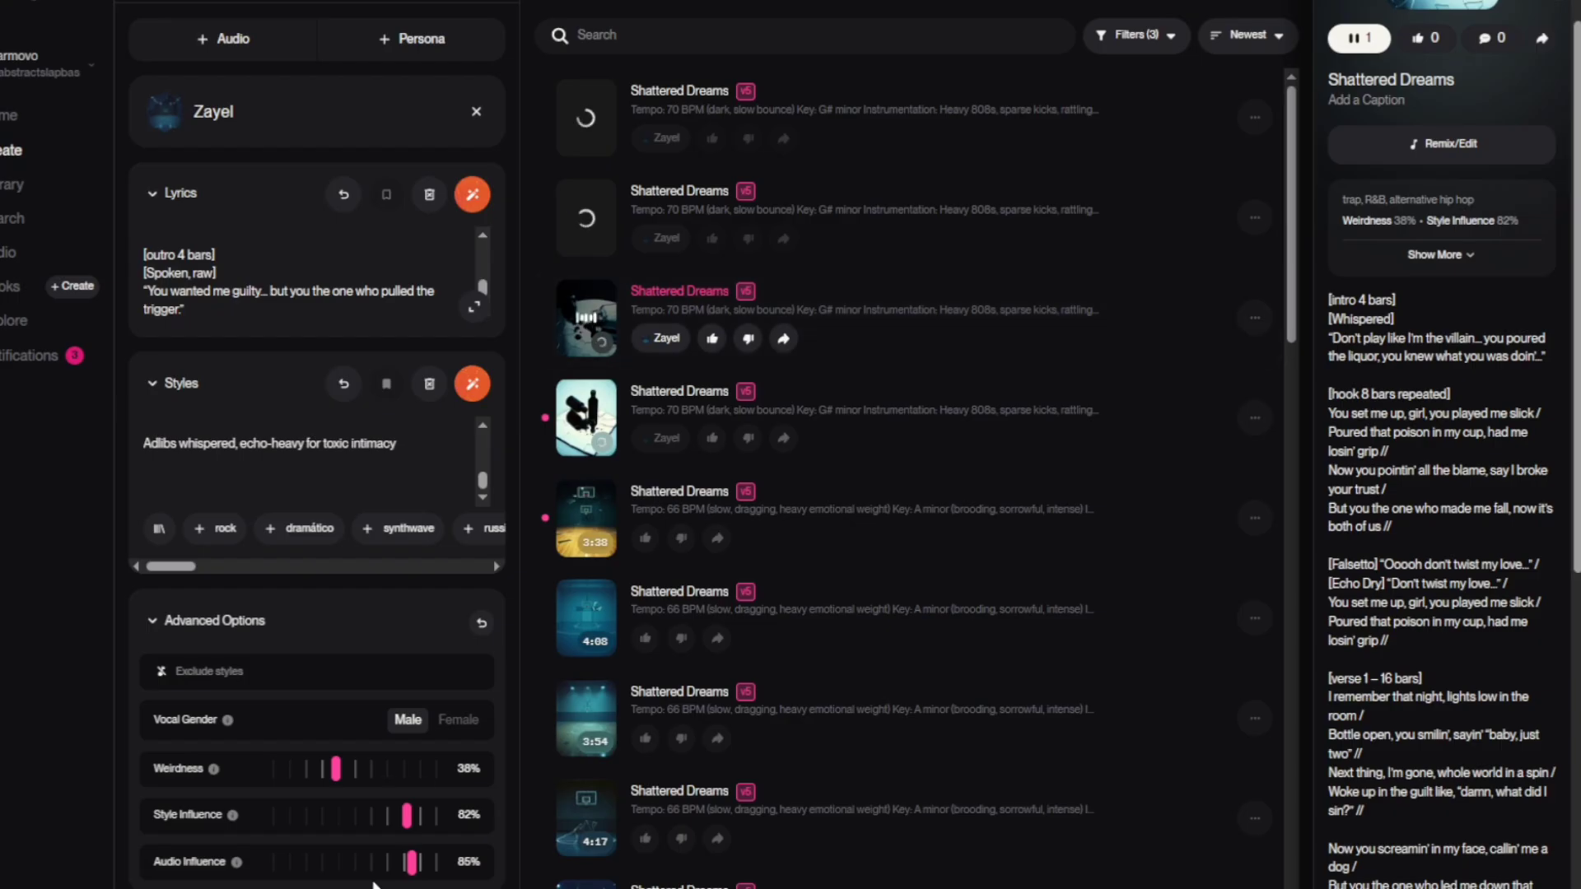
{"action": "left_click_drag", "start_coordinate": [410, 863], "coordinate": [367, 863]}
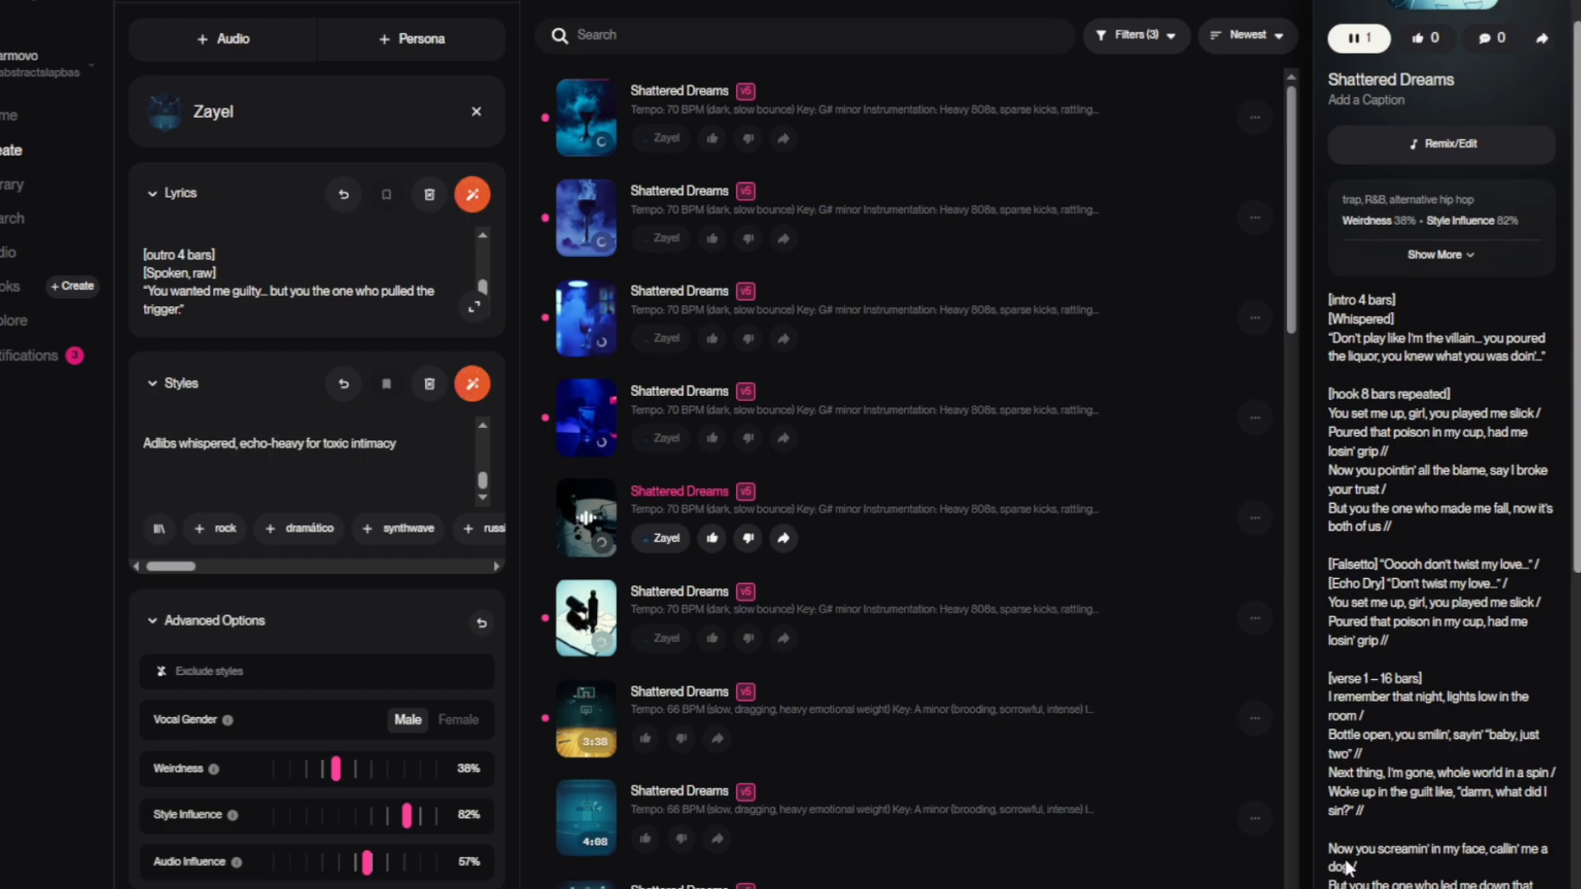
Review the playing take's lyrics, and compare an earlier Shattered Dreams version with the 4:18 and 3:47 Zayel takes by playing each
{"action": "scroll", "coordinate": [1467, 723], "scroll_direction": "up", "scroll_amount": 1}
{"action": "scroll", "coordinate": [1467, 721], "scroll_direction": "down", "scroll_amount": 3}
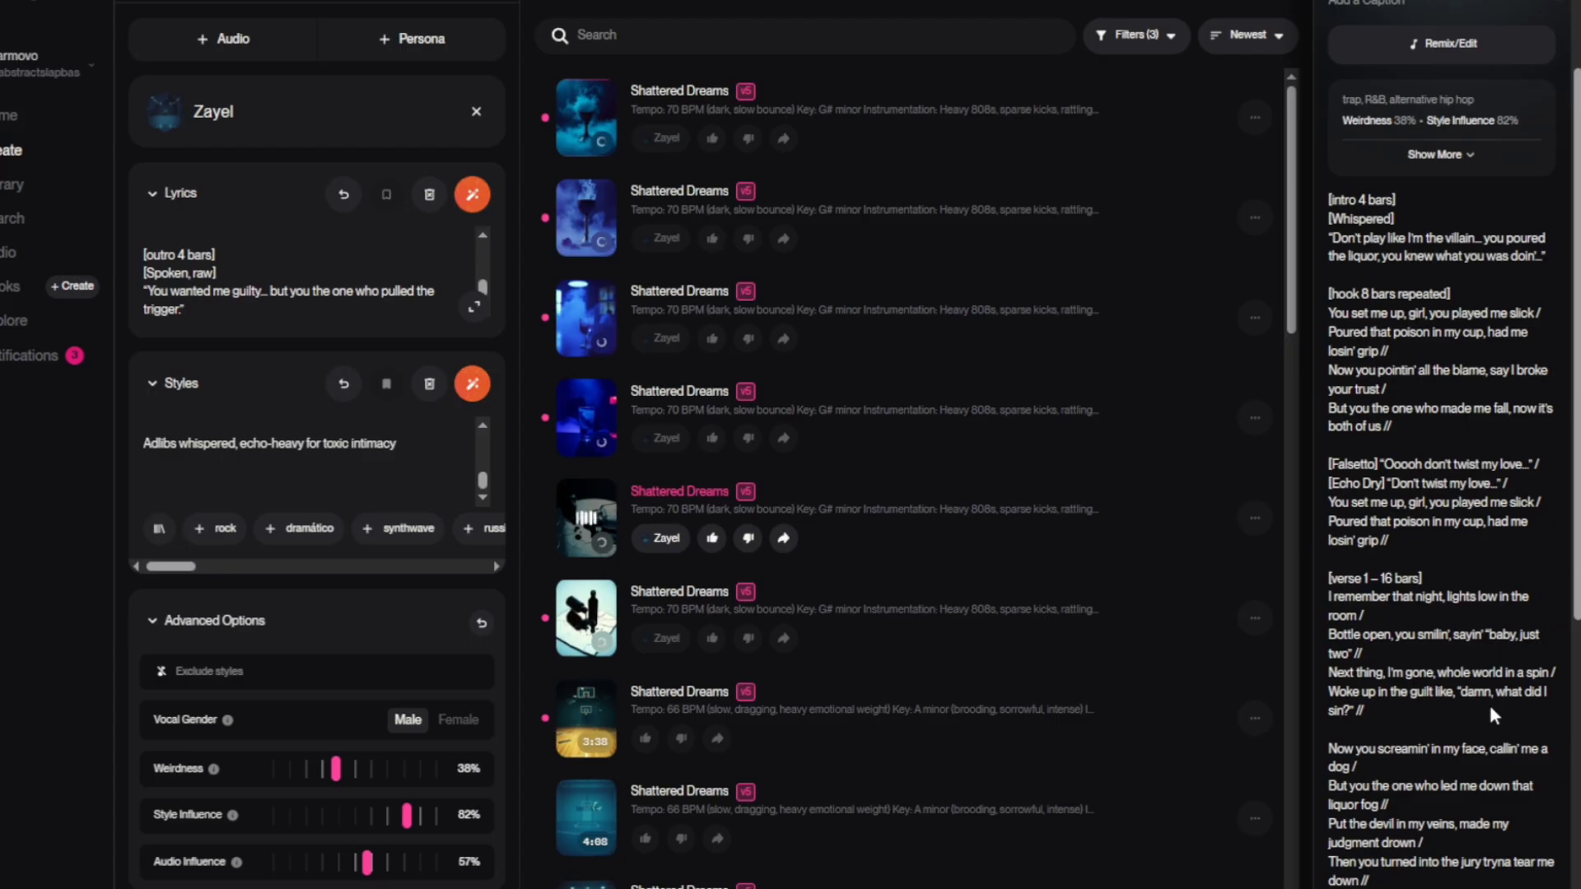
{"action": "scroll", "coordinate": [1489, 701], "scroll_direction": "down", "scroll_amount": 1}
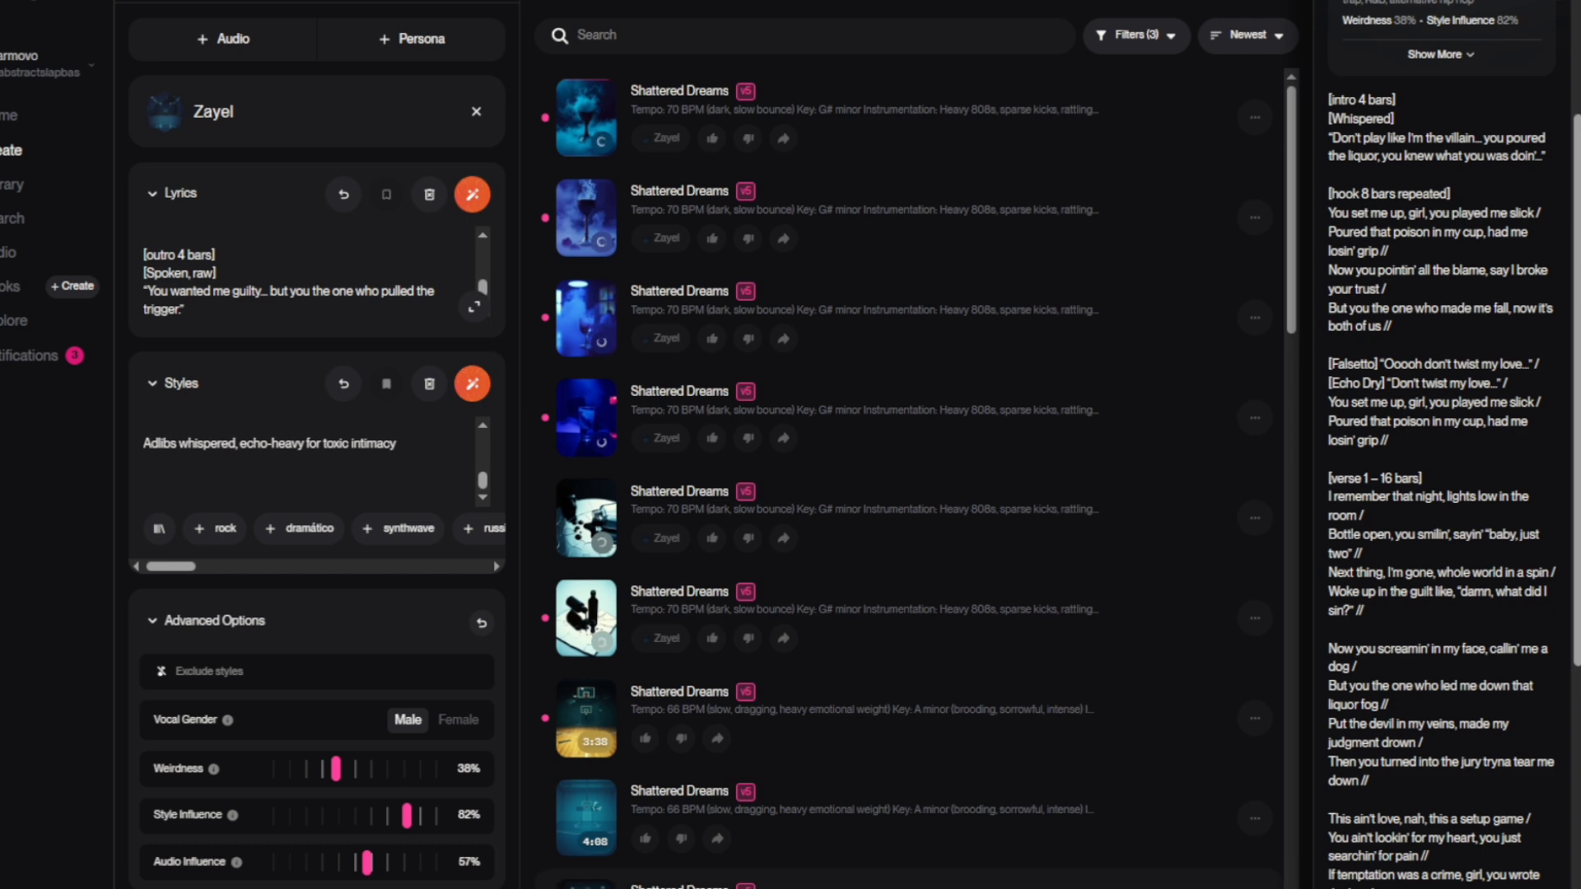
{"action": "left_click", "coordinate": [586, 885]}
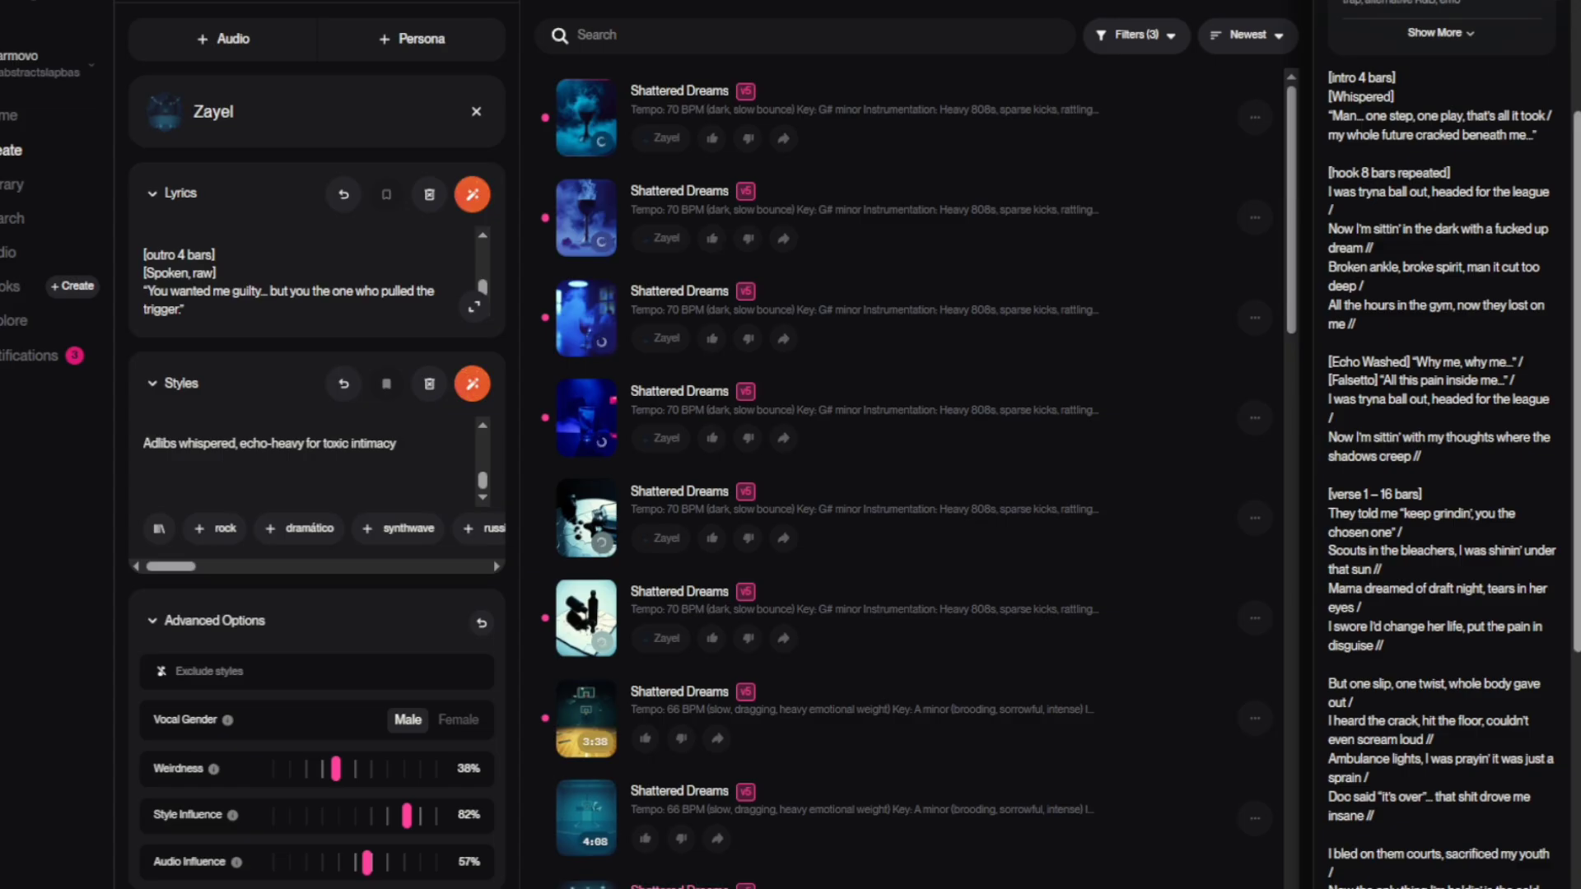
{"action": "left_click", "coordinate": [586, 418]}
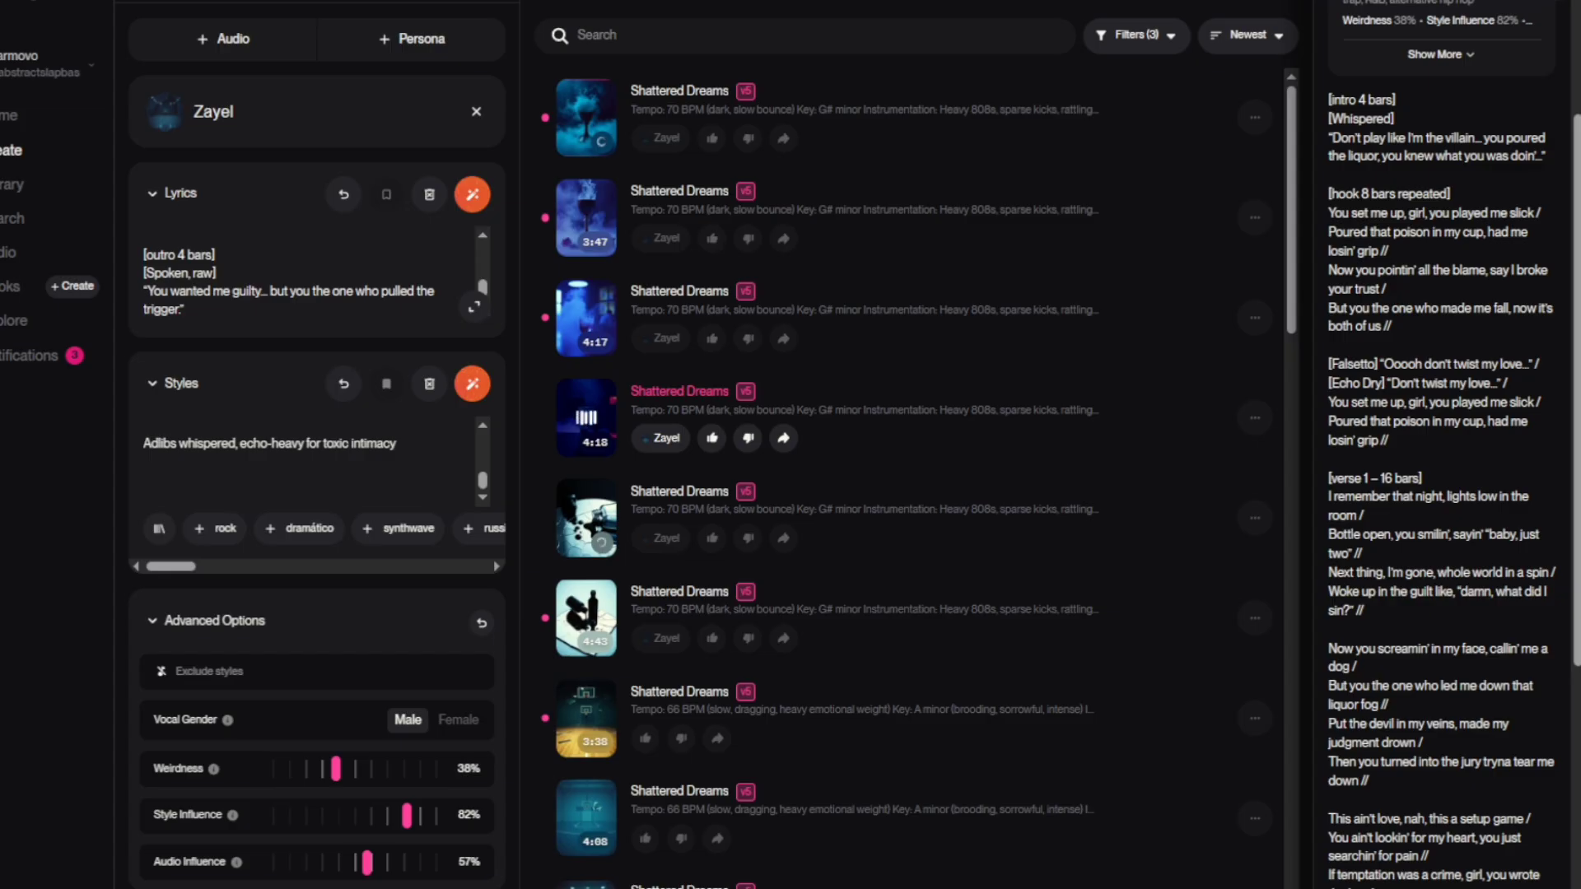
{"action": "key", "text": "space"}
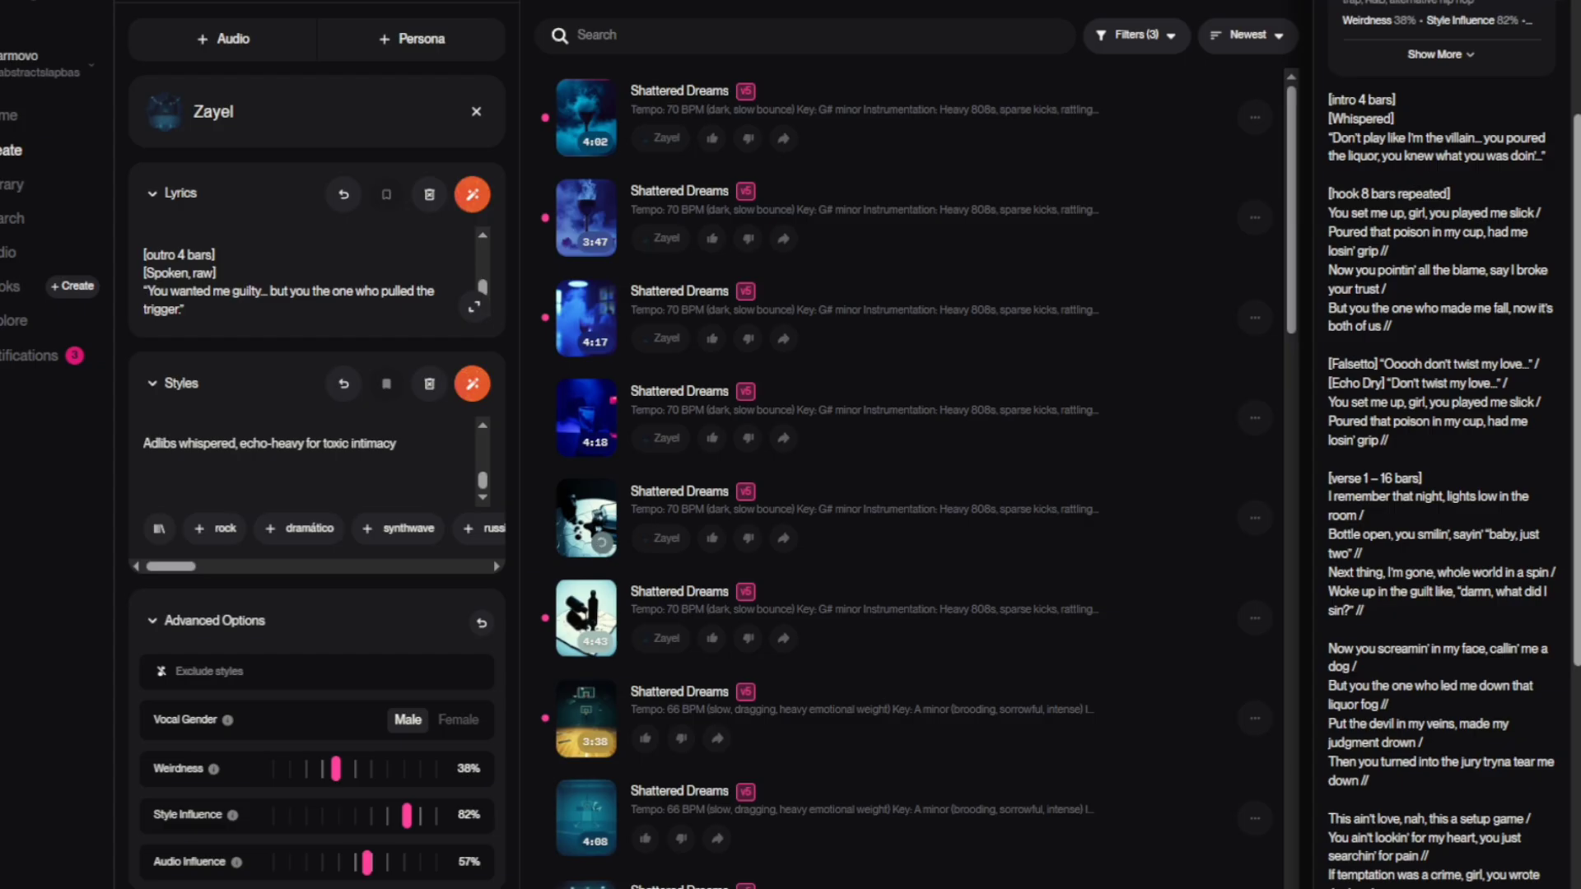
{"action": "scroll", "coordinate": [905, 478], "scroll_direction": "down", "scroll_amount": 2}
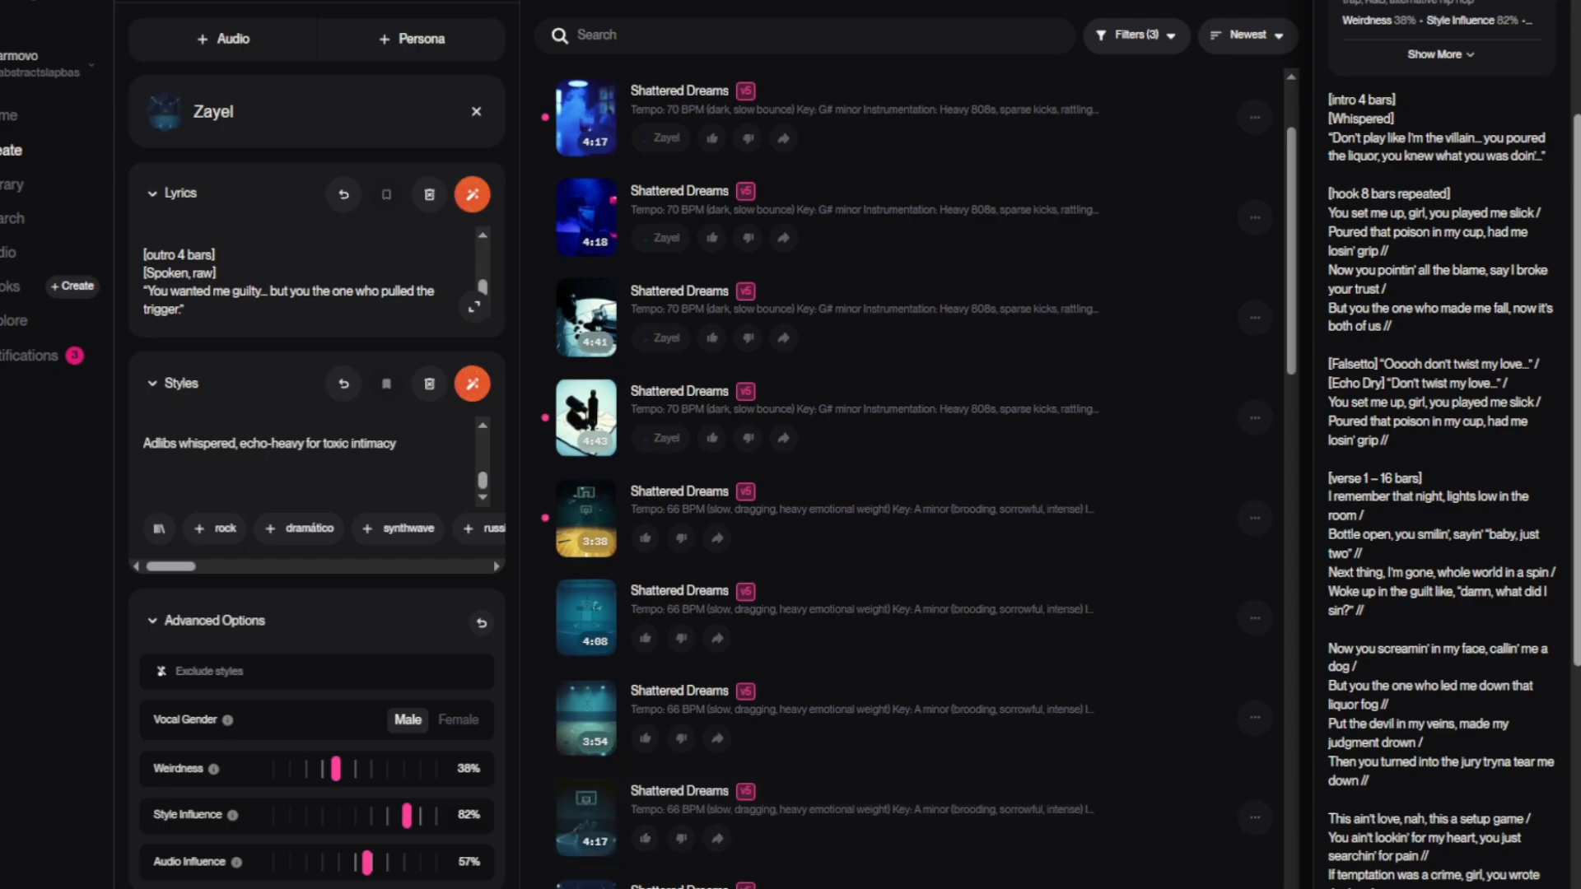
{"action": "scroll", "coordinate": [905, 478], "scroll_direction": "up", "scroll_amount": 2}
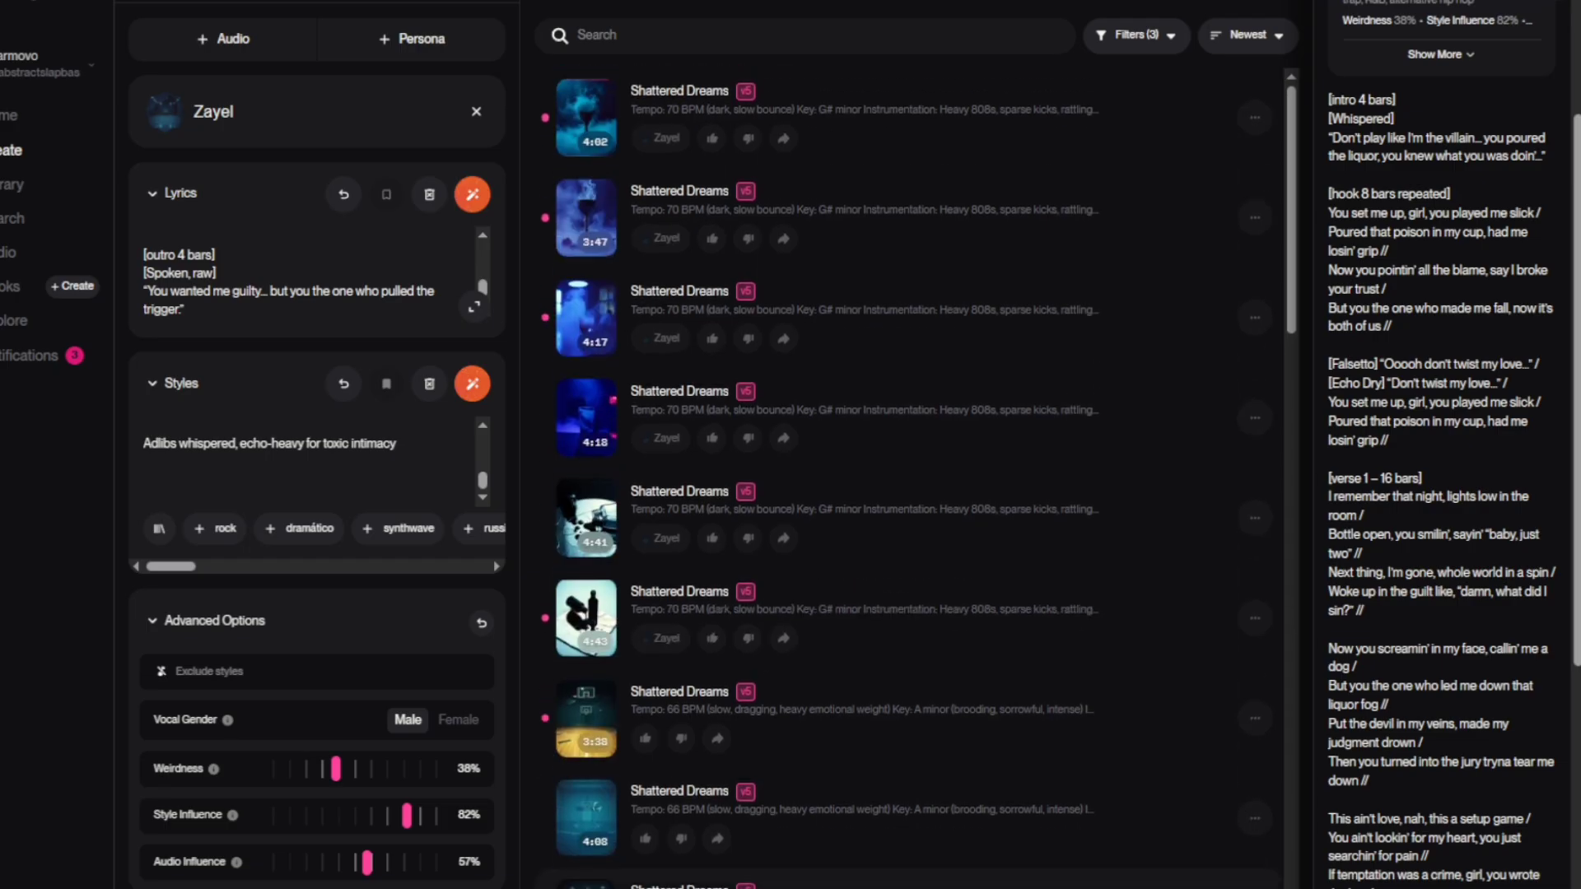
{"action": "left_click", "coordinate": [596, 239]}
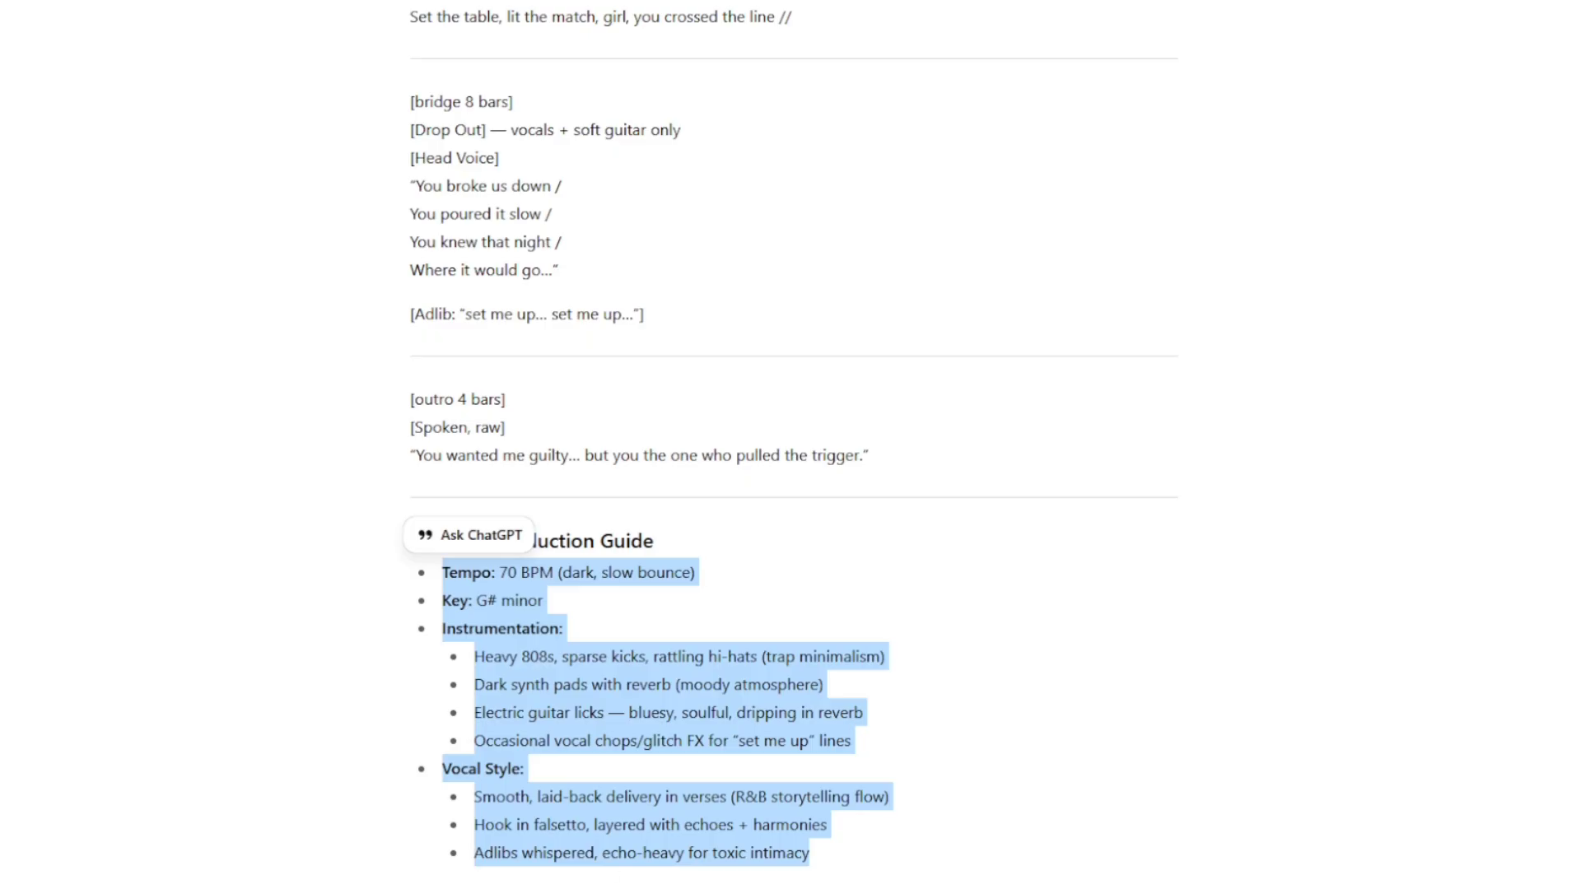
Copy the slang-heavy "Set Me Up" lyrics, intro through outro, from the ChatGPT conversation and replace the song's lyrics in Suno with them
{"action": "scroll", "coordinate": [791, 445], "scroll_direction": "down", "scroll_amount": 4}
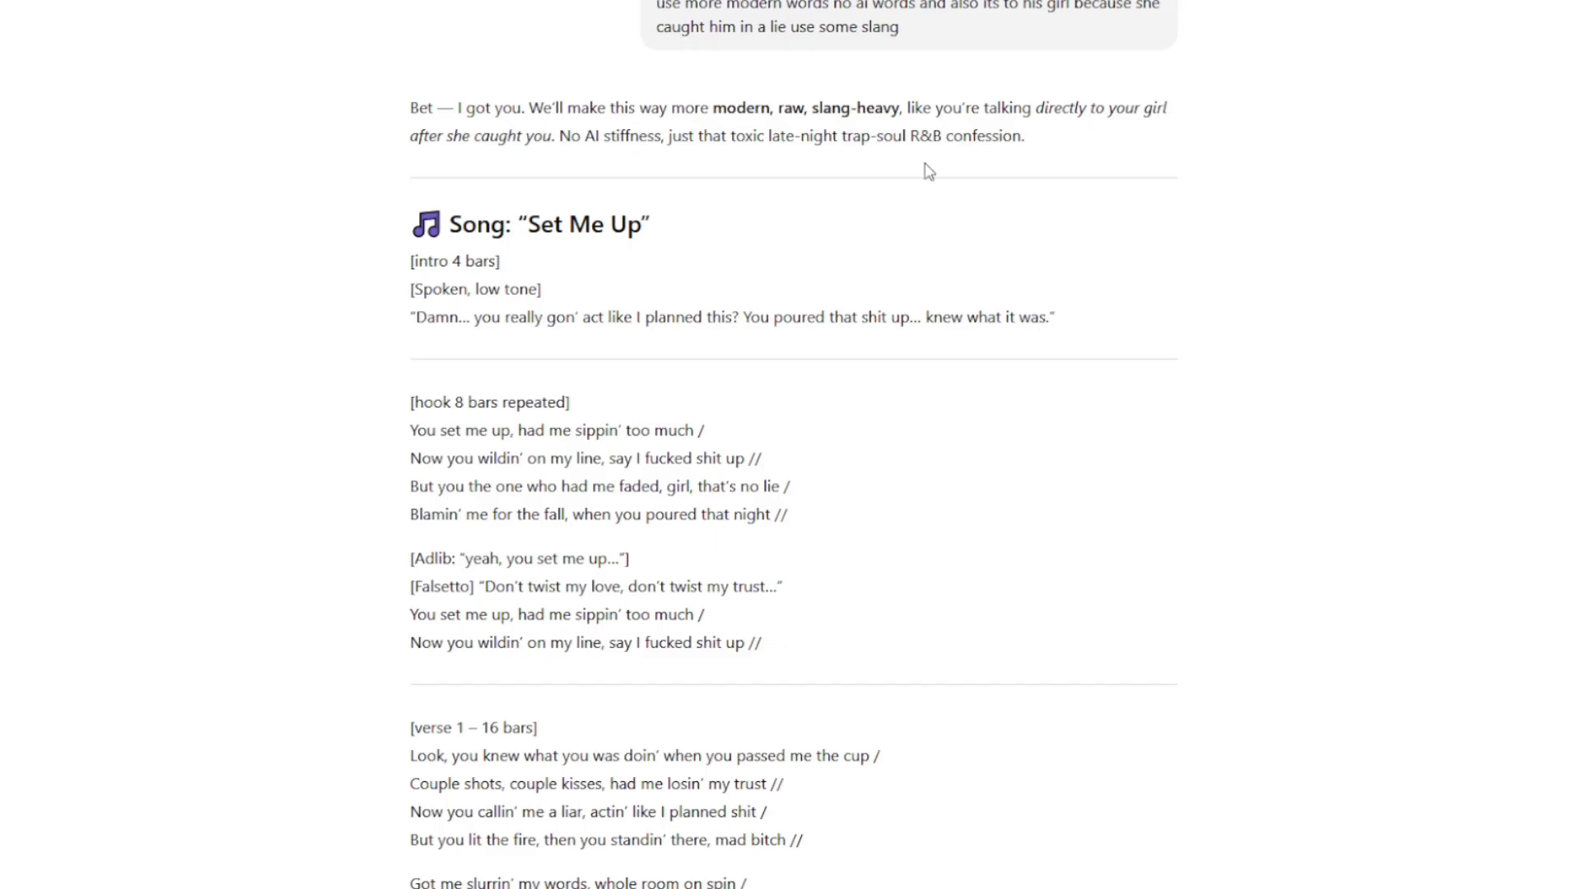
{"action": "scroll", "coordinate": [918, 189], "scroll_direction": "up", "scroll_amount": 3}
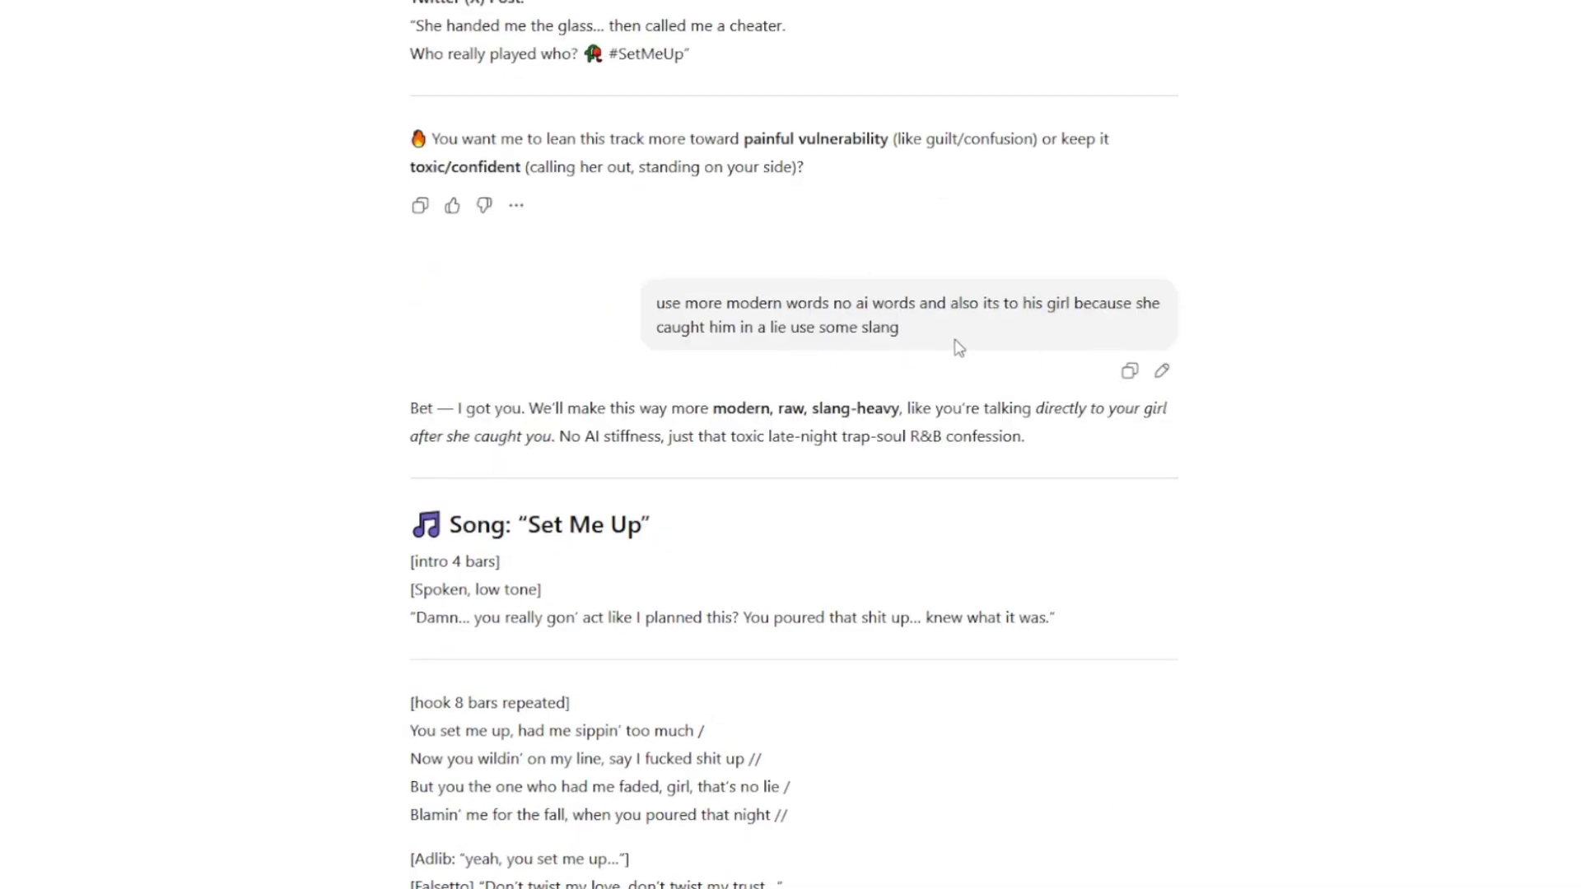
{"action": "scroll", "coordinate": [847, 353], "scroll_direction": "down", "scroll_amount": 2}
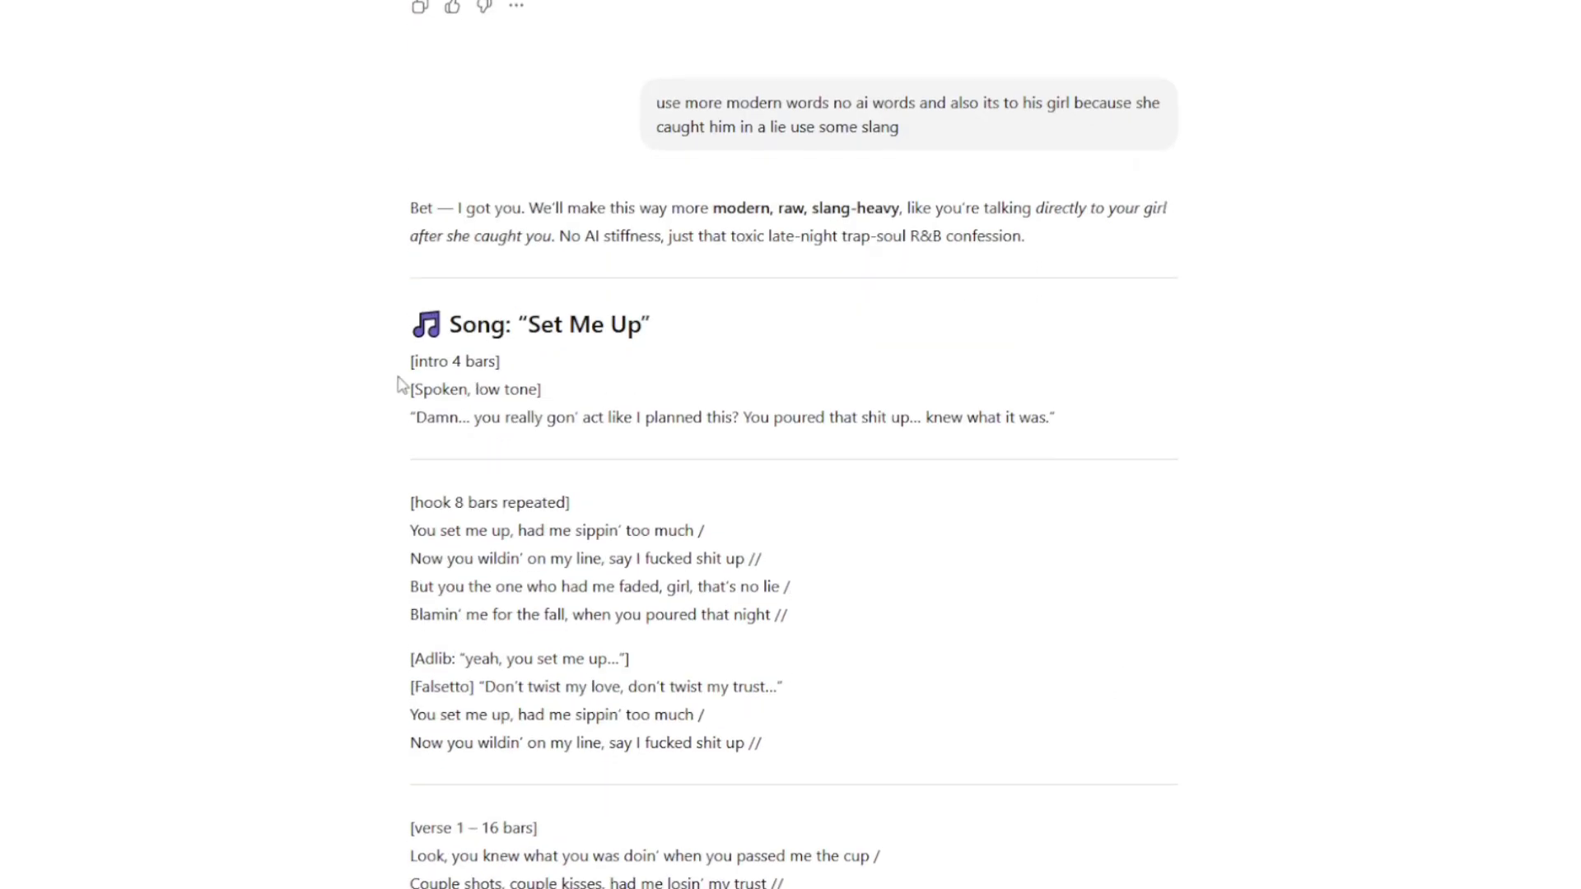
{"action": "left_click_drag", "start_coordinate": [409, 362], "coordinate": [970, 515]}
{"action": "scroll", "coordinate": [741, 543], "scroll_direction": "down", "scroll_amount": 15}
{"action": "scroll", "coordinate": [803, 545], "scroll_direction": "up", "scroll_amount": 1}
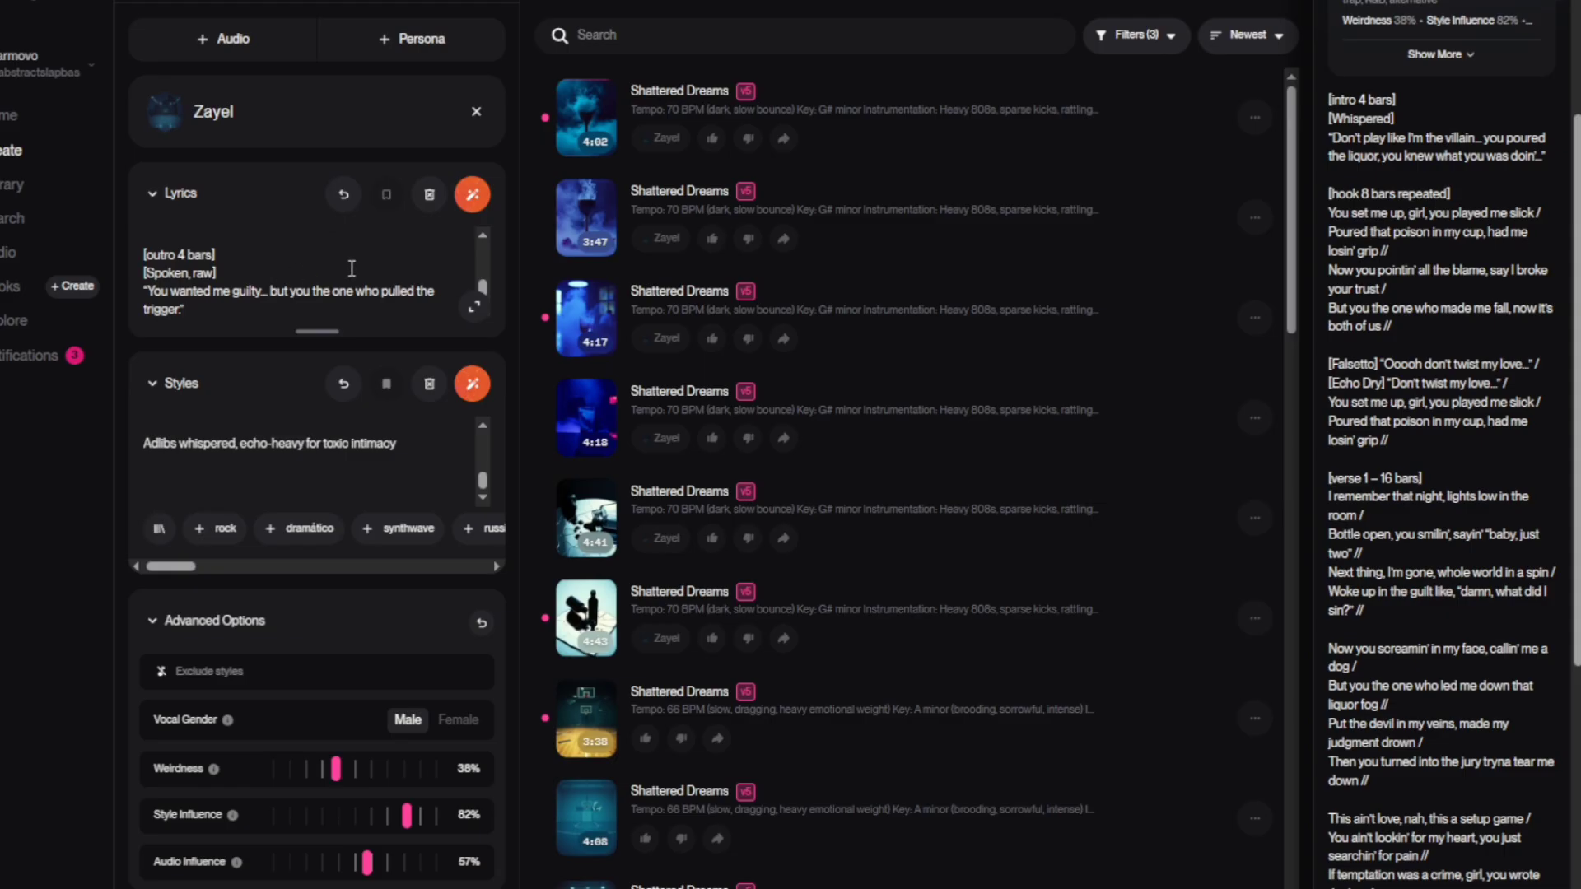
{"action": "left_click", "coordinate": [429, 202]}
{"action": "key", "text": "ctrl+v"}
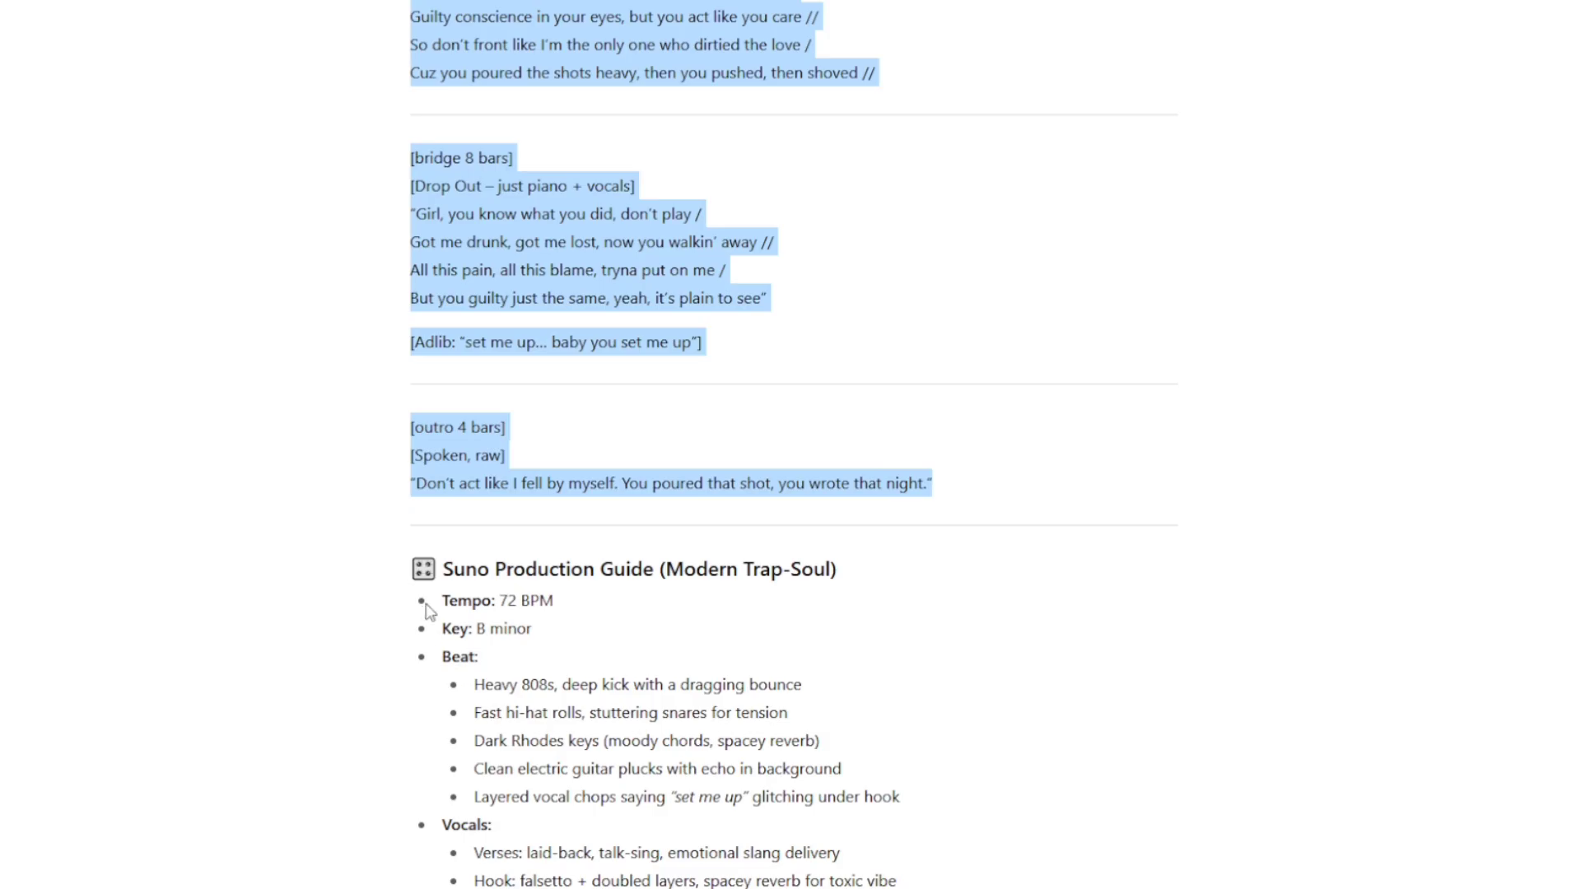
Copy the 72 BPM, B minor Modern Trap-Soul production guide from ChatGPT and replace the song's styles in Suno with it
{"action": "left_click_drag", "start_coordinate": [425, 607], "coordinate": [901, 886]}
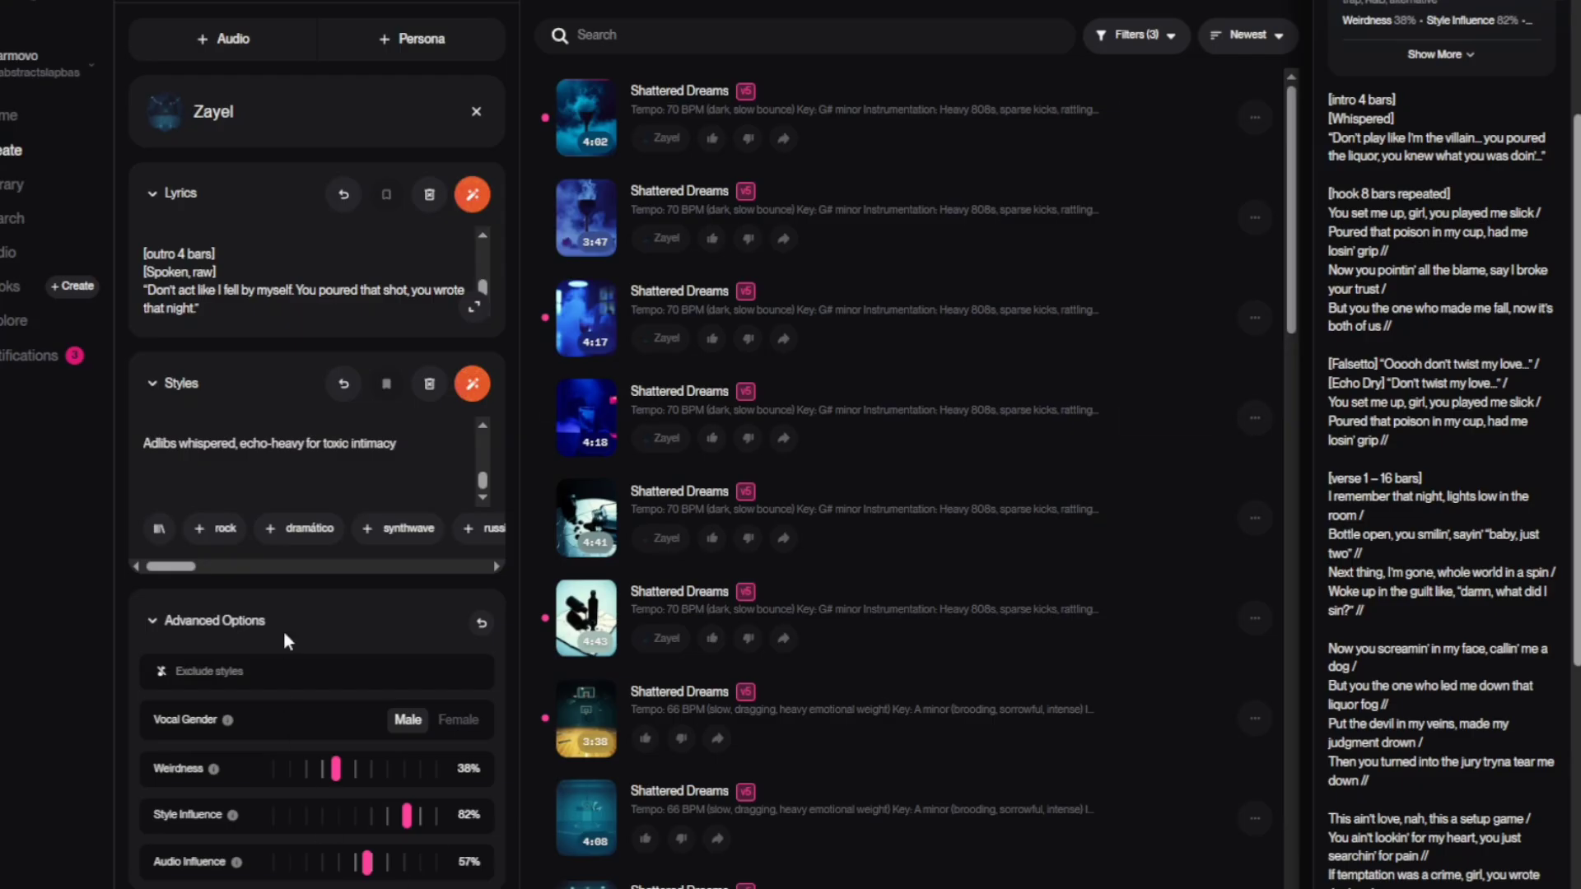
{"action": "key", "text": "ctrl+a"}
{"action": "key", "text": "BackSpace"}
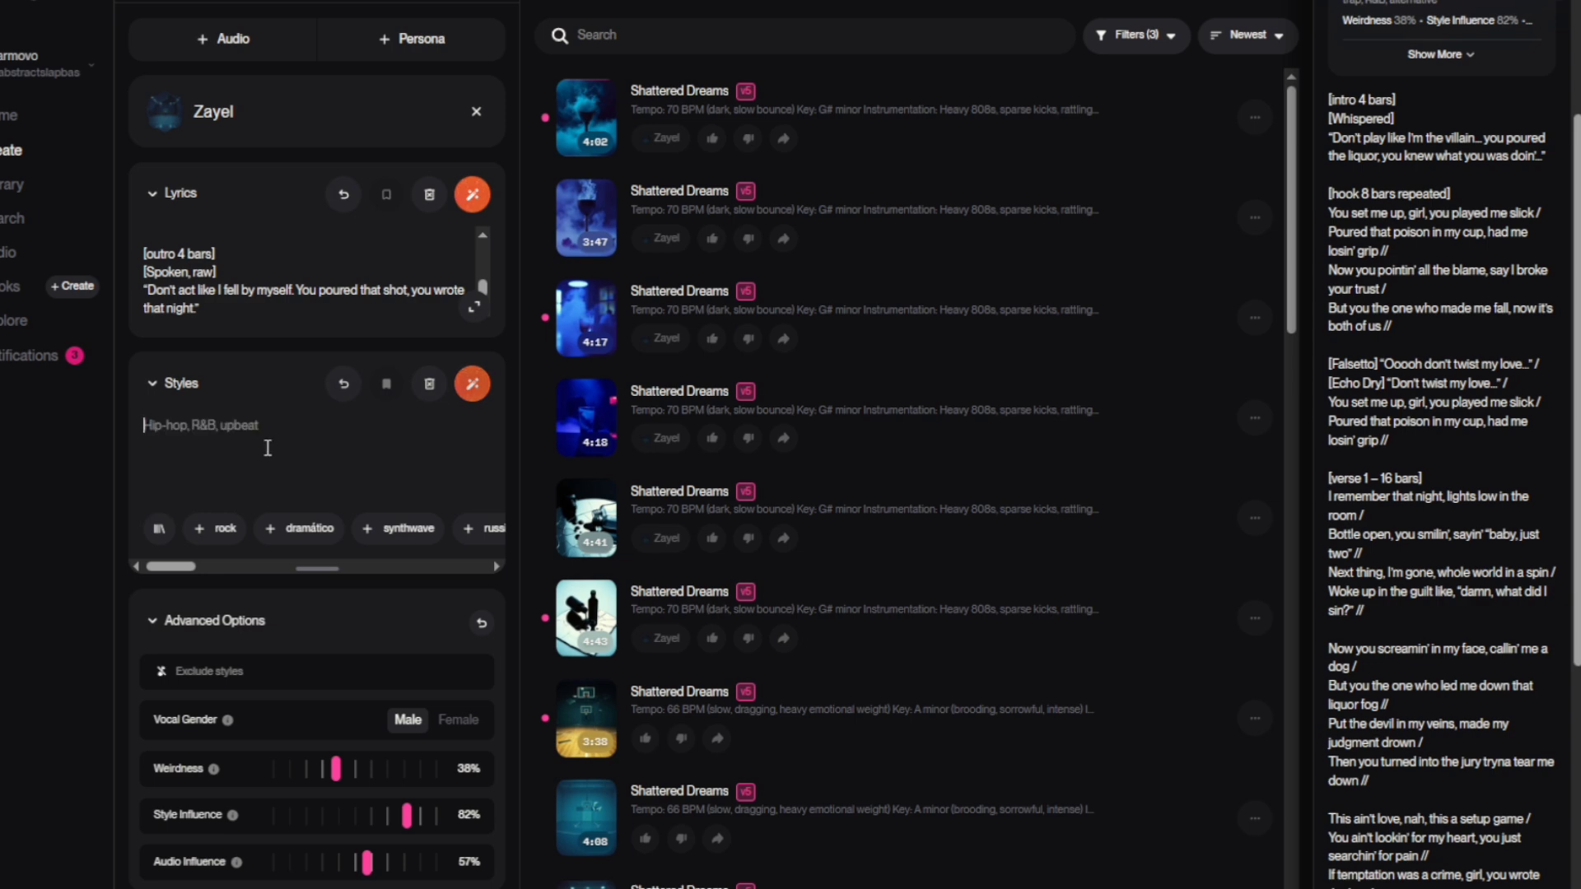
{"action": "type", "text": "Verses: laid-back, talk-sing, emotional slang delivery  Hook: falsetto + doubled layers, spacey reverb for toxic vibe  Bridge: stripped, vulnerable falsetto over minimal chords"}
Set Style Influence to 61% and Audio Influence to 72%, and generate the song
{"action": "left_click_drag", "start_coordinate": [406, 814], "coordinate": [386, 863]}
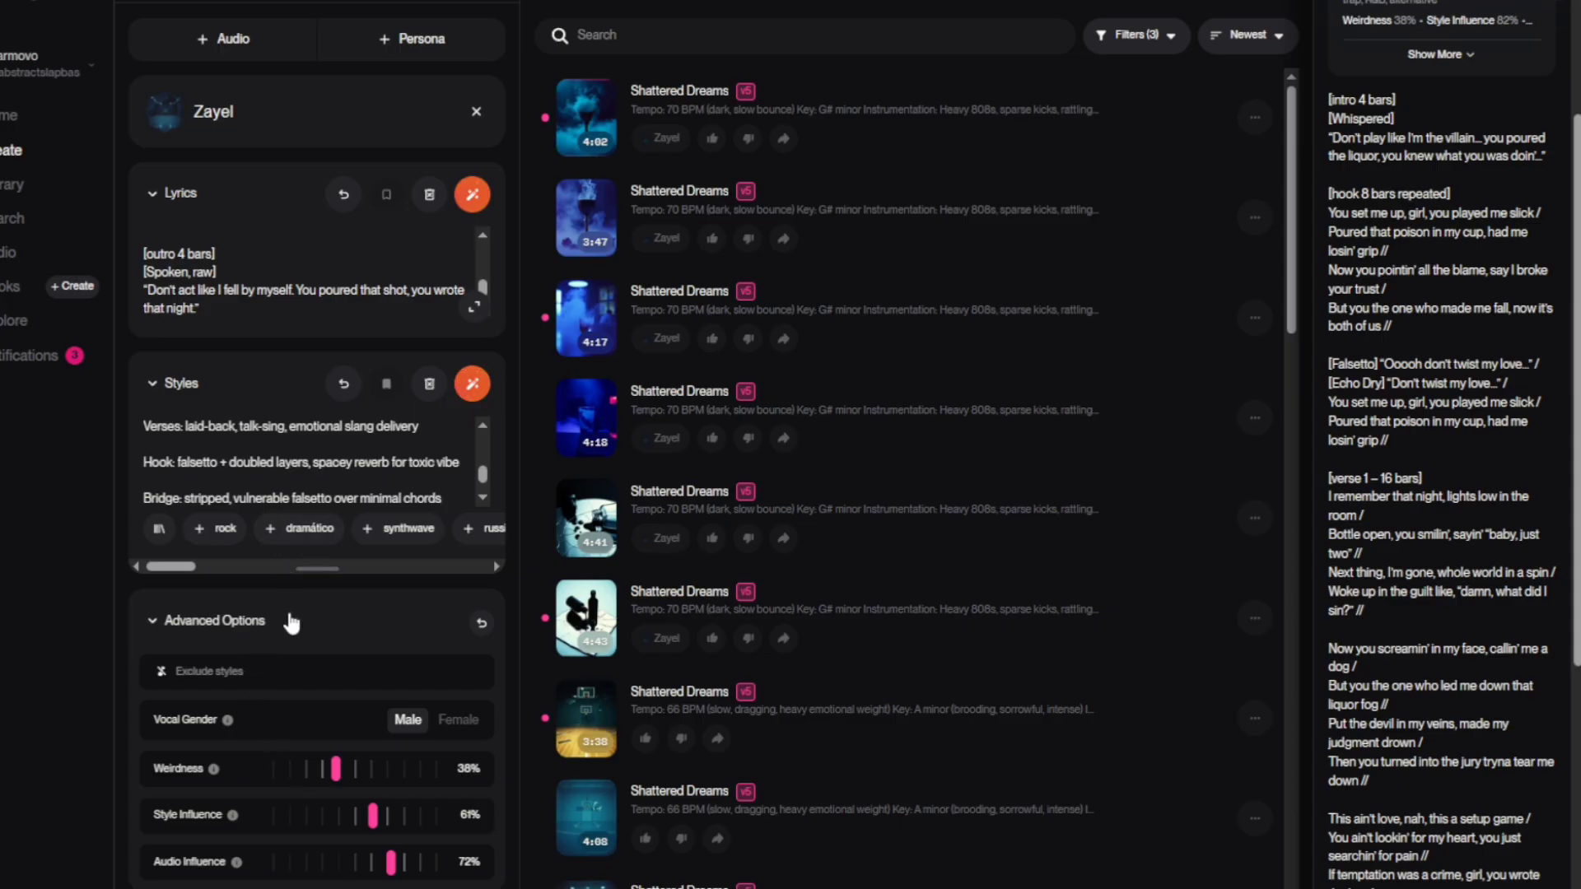
{"action": "left_click", "coordinate": [290, 514]}
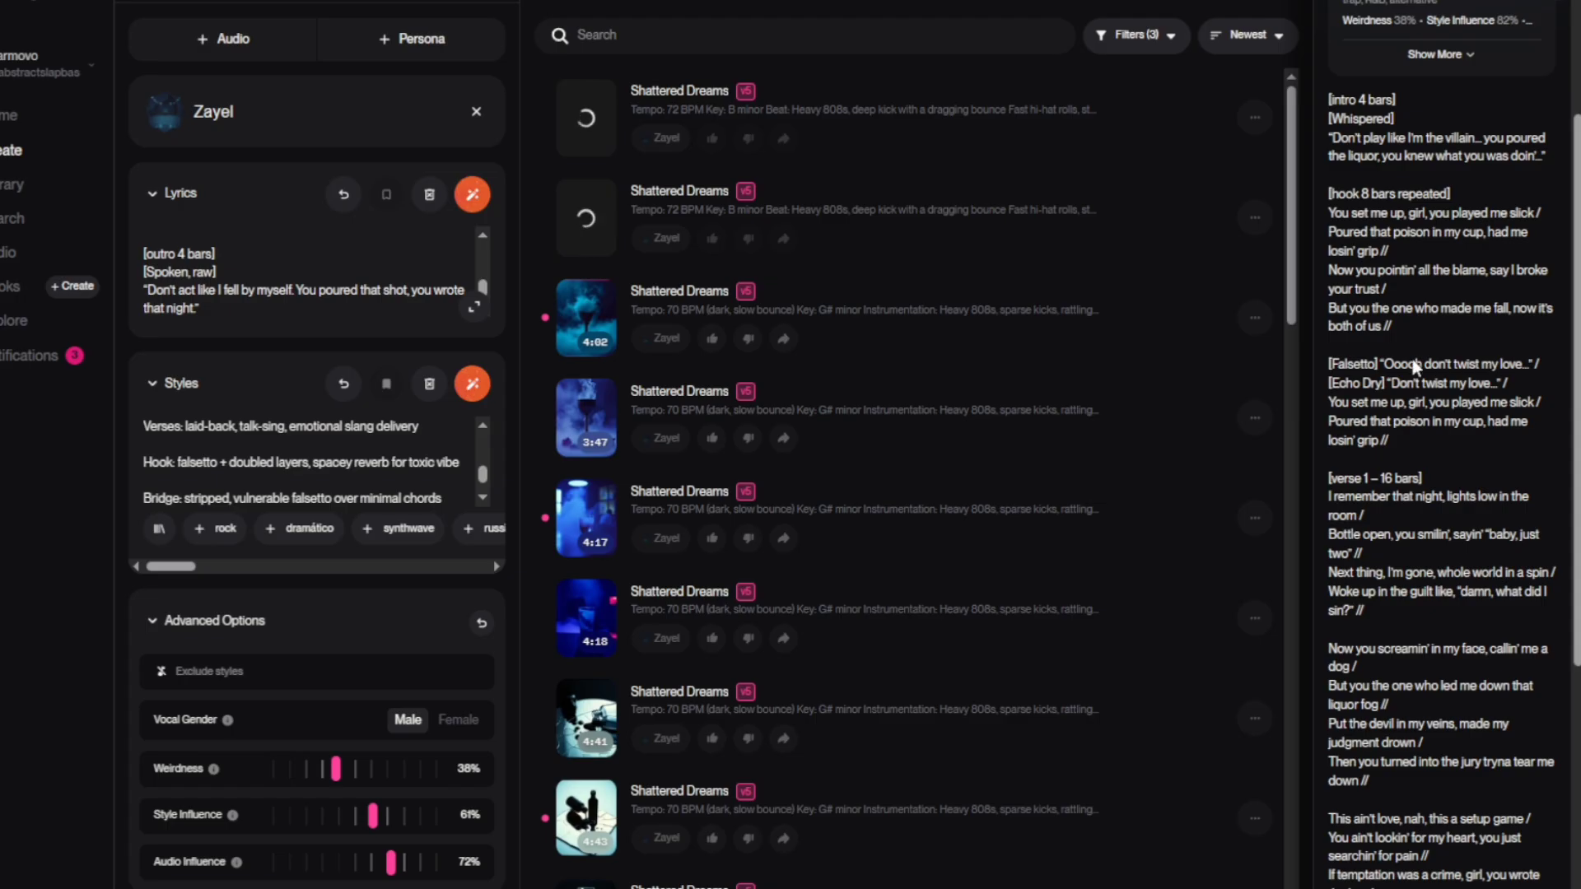
Play the second-newest 72 BPM take while viewing its lyrics, replay it, and pause playback
{"action": "scroll", "coordinate": [1391, 399], "scroll_direction": "up", "scroll_amount": 4}
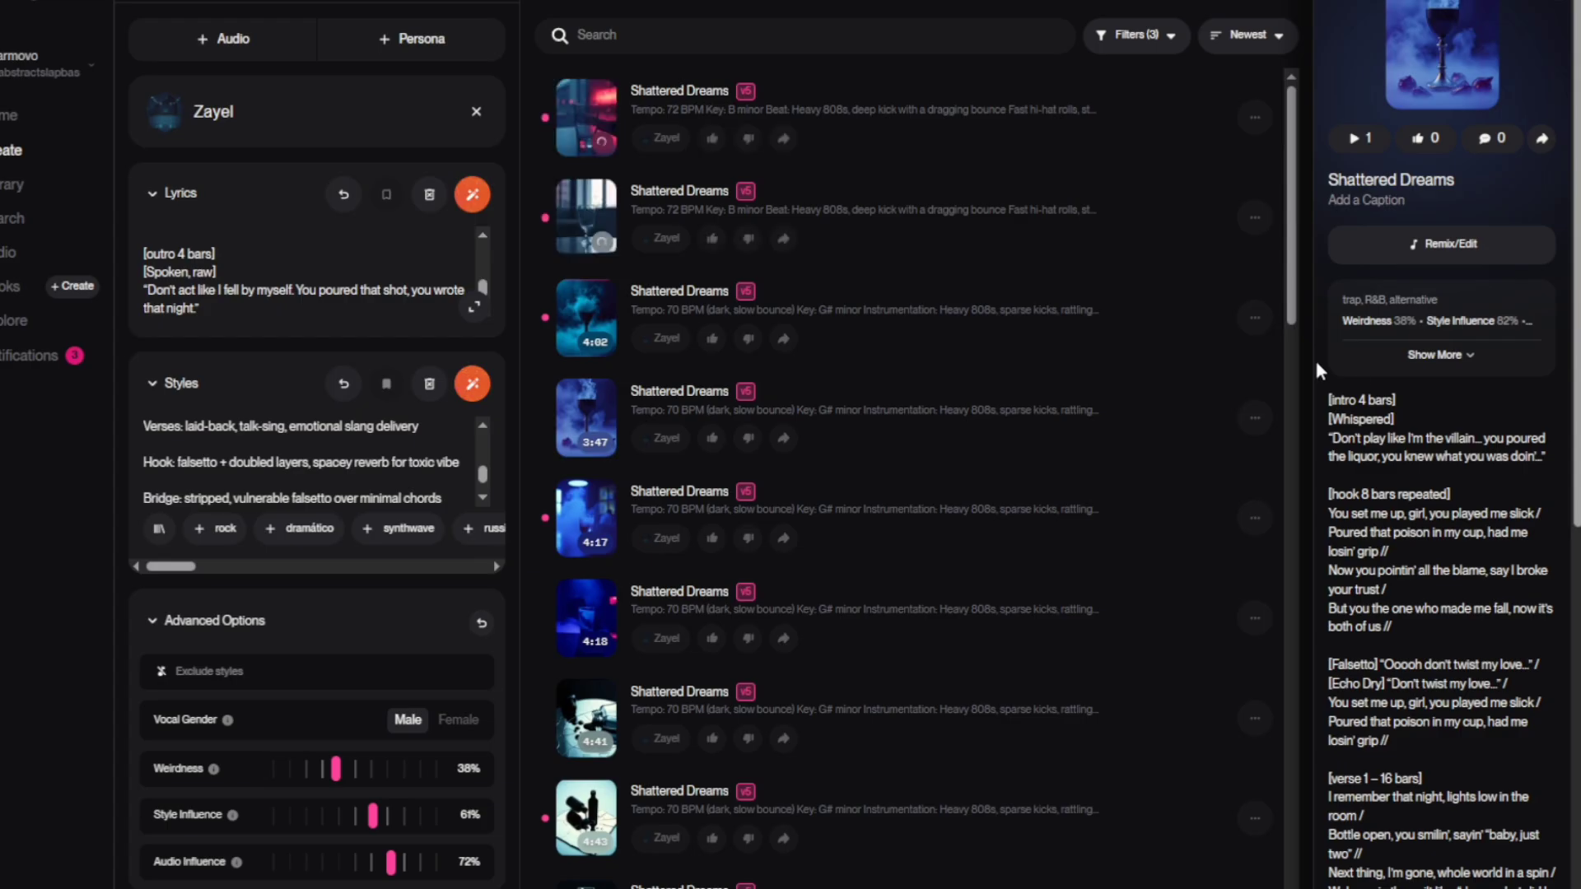
{"action": "left_click", "coordinate": [587, 218]}
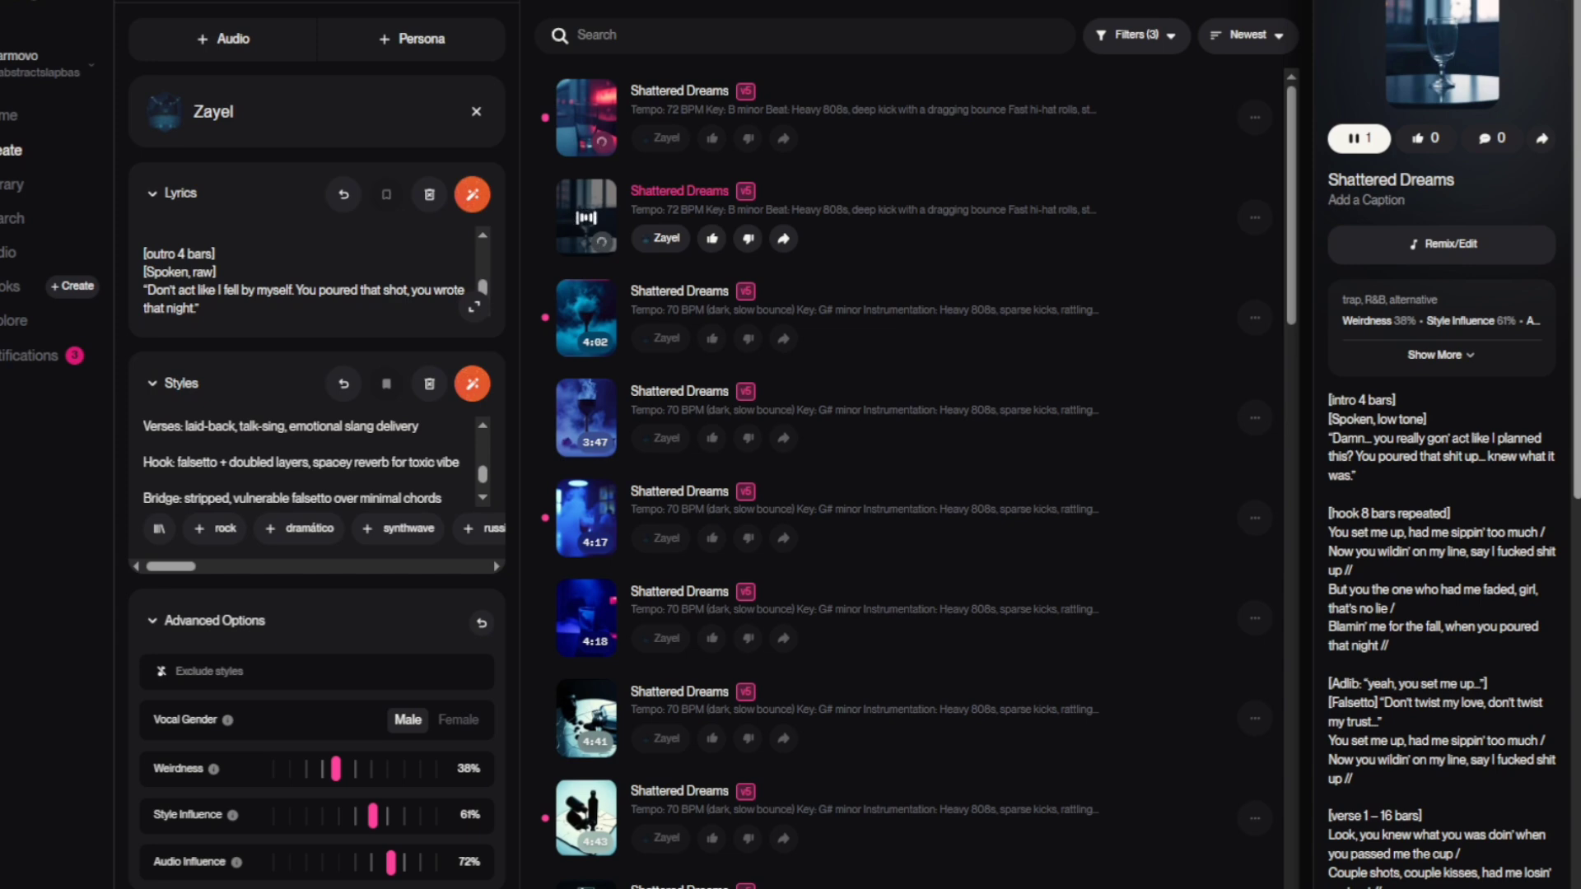
{"action": "scroll", "coordinate": [1441, 445], "scroll_direction": "down", "scroll_amount": 1}
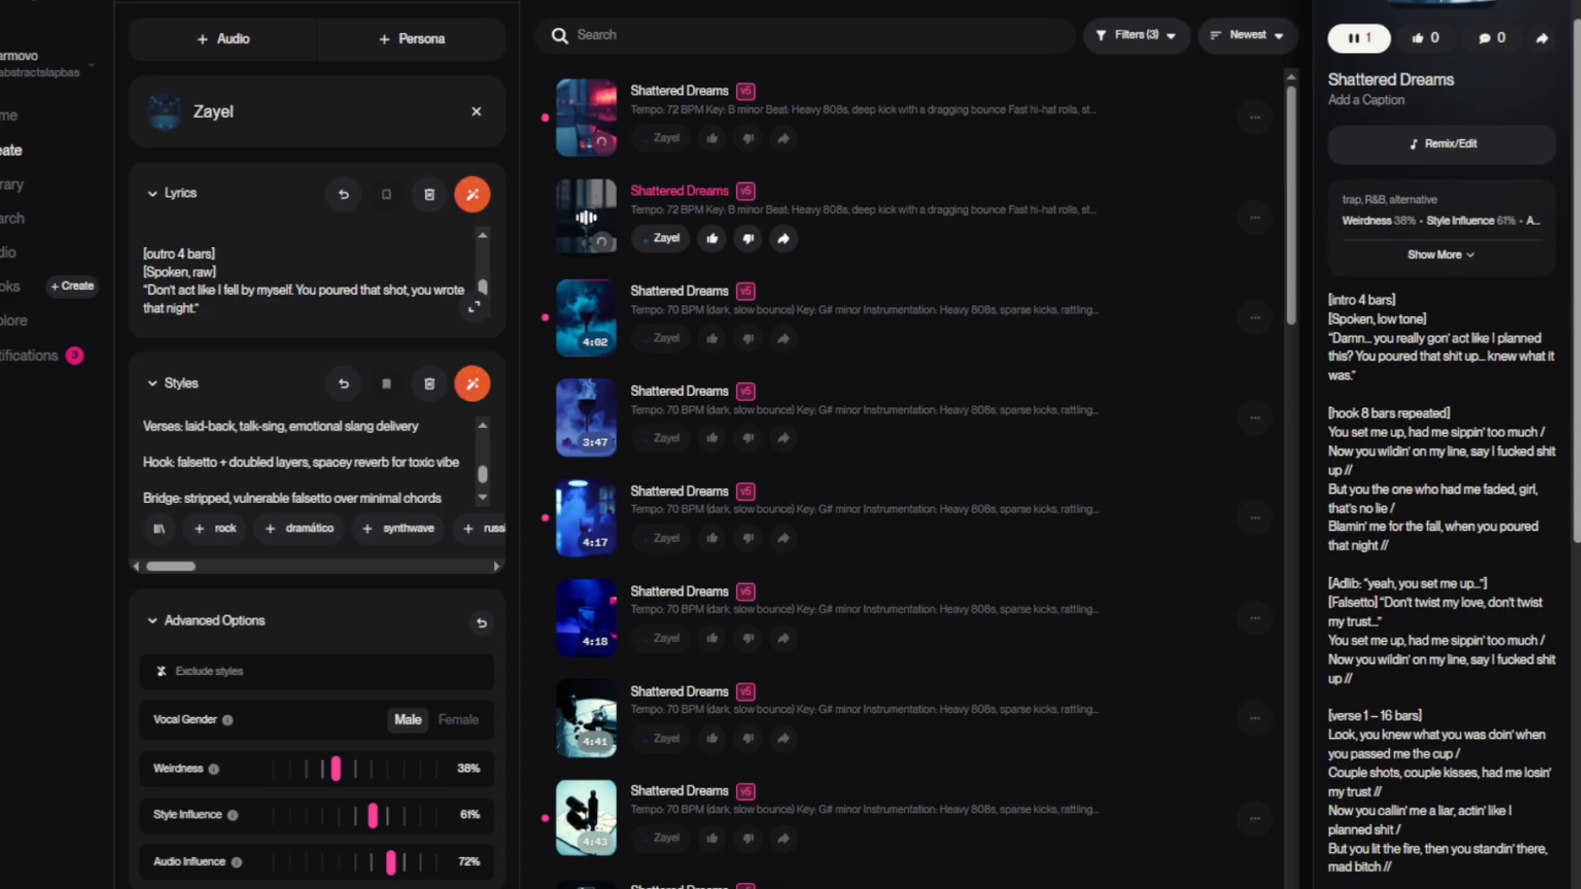
{"action": "key", "text": "space"}
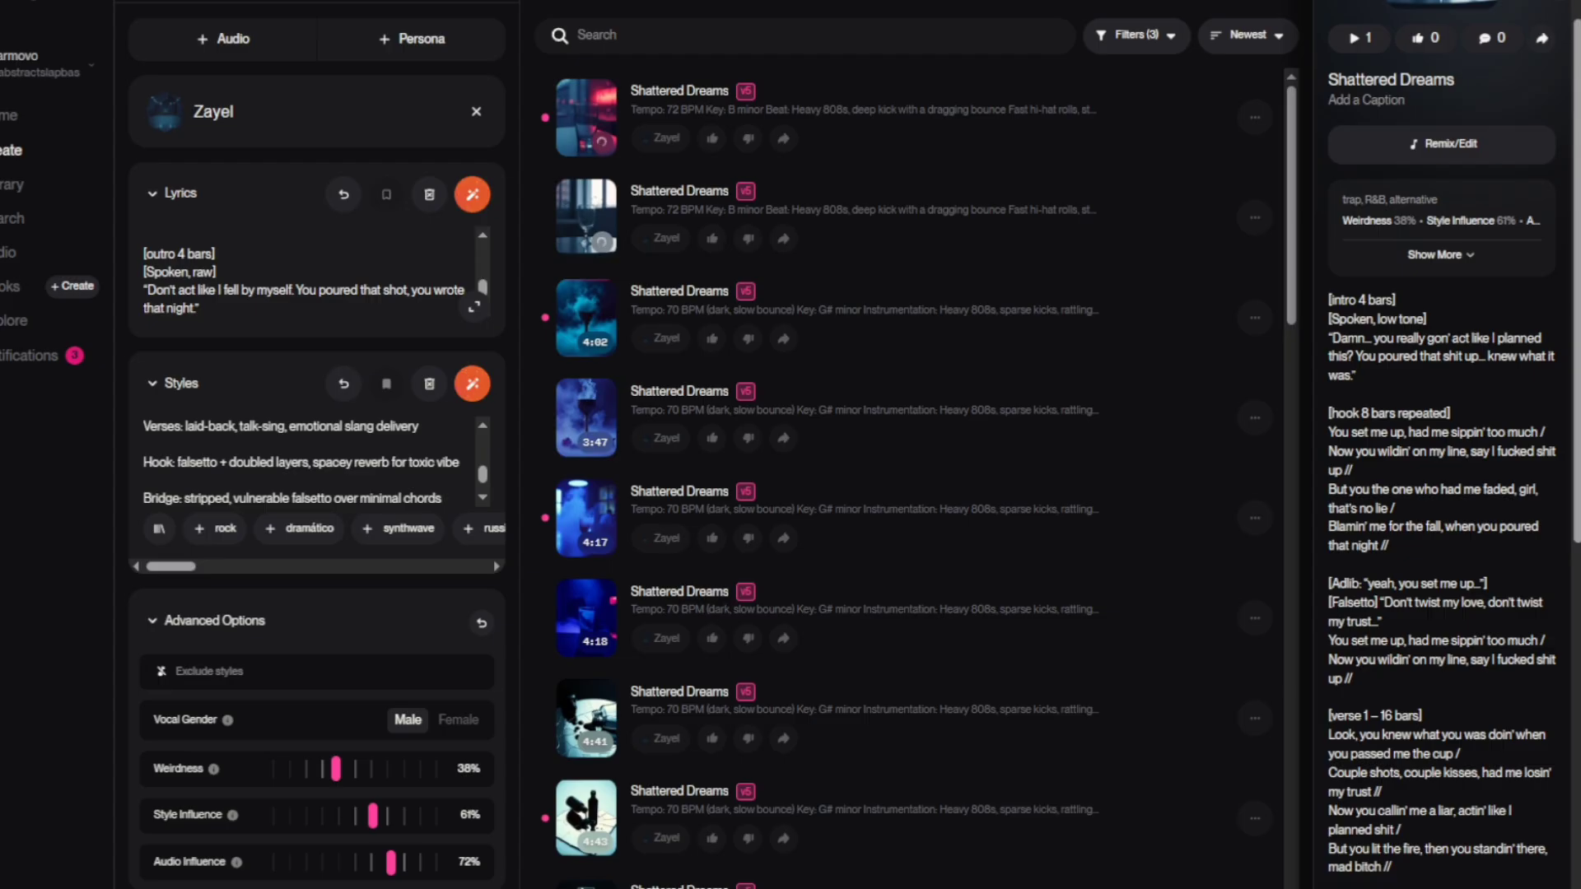
{"action": "left_click", "coordinate": [586, 216]}
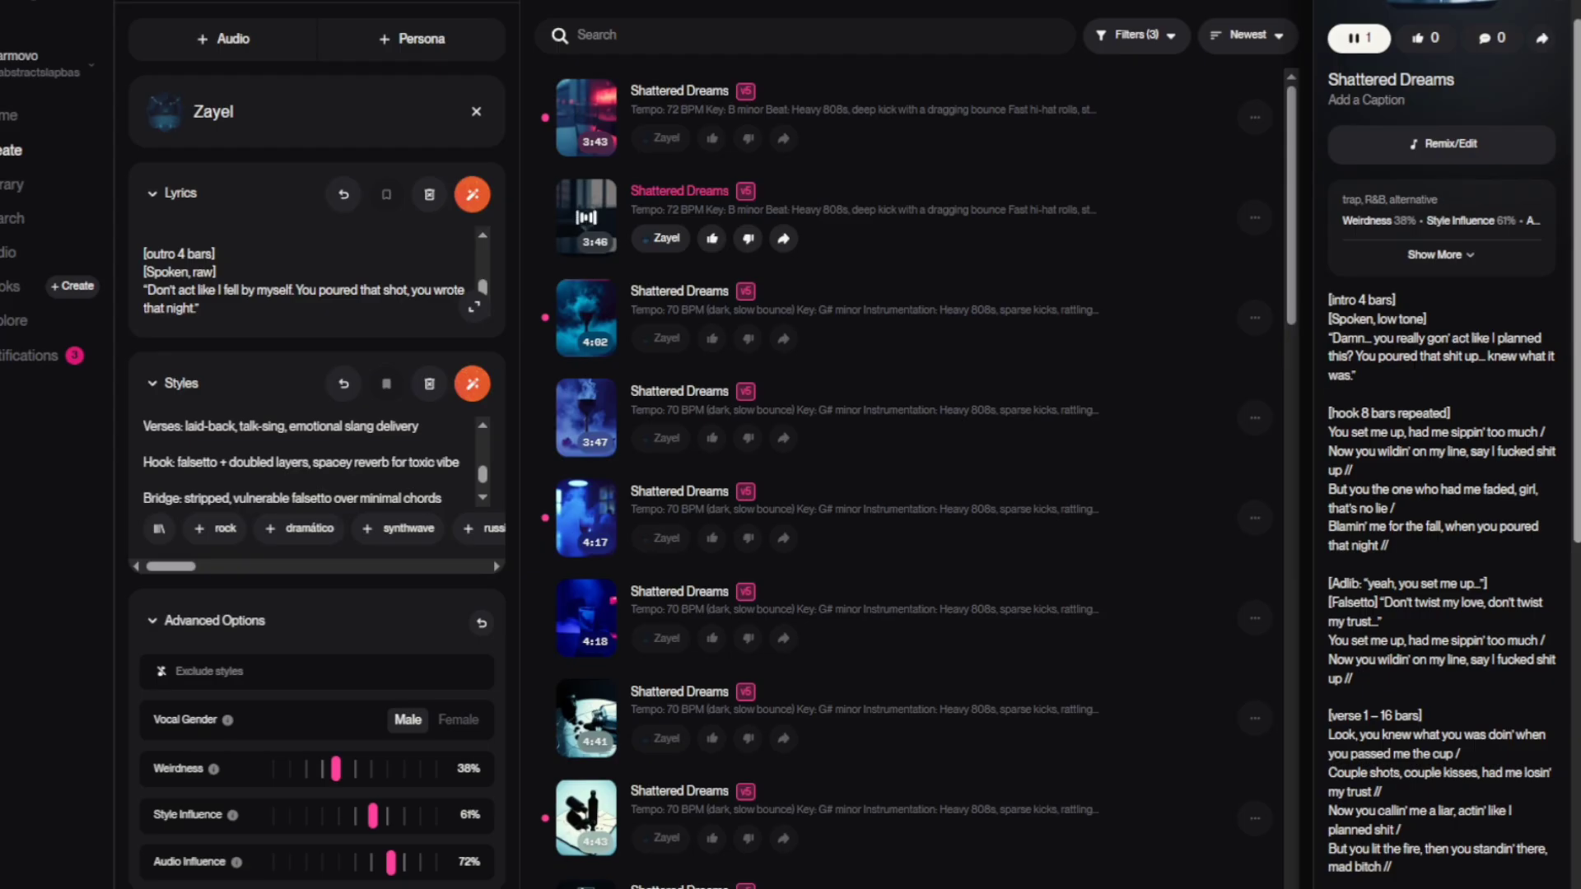
{"action": "key", "text": "space"}
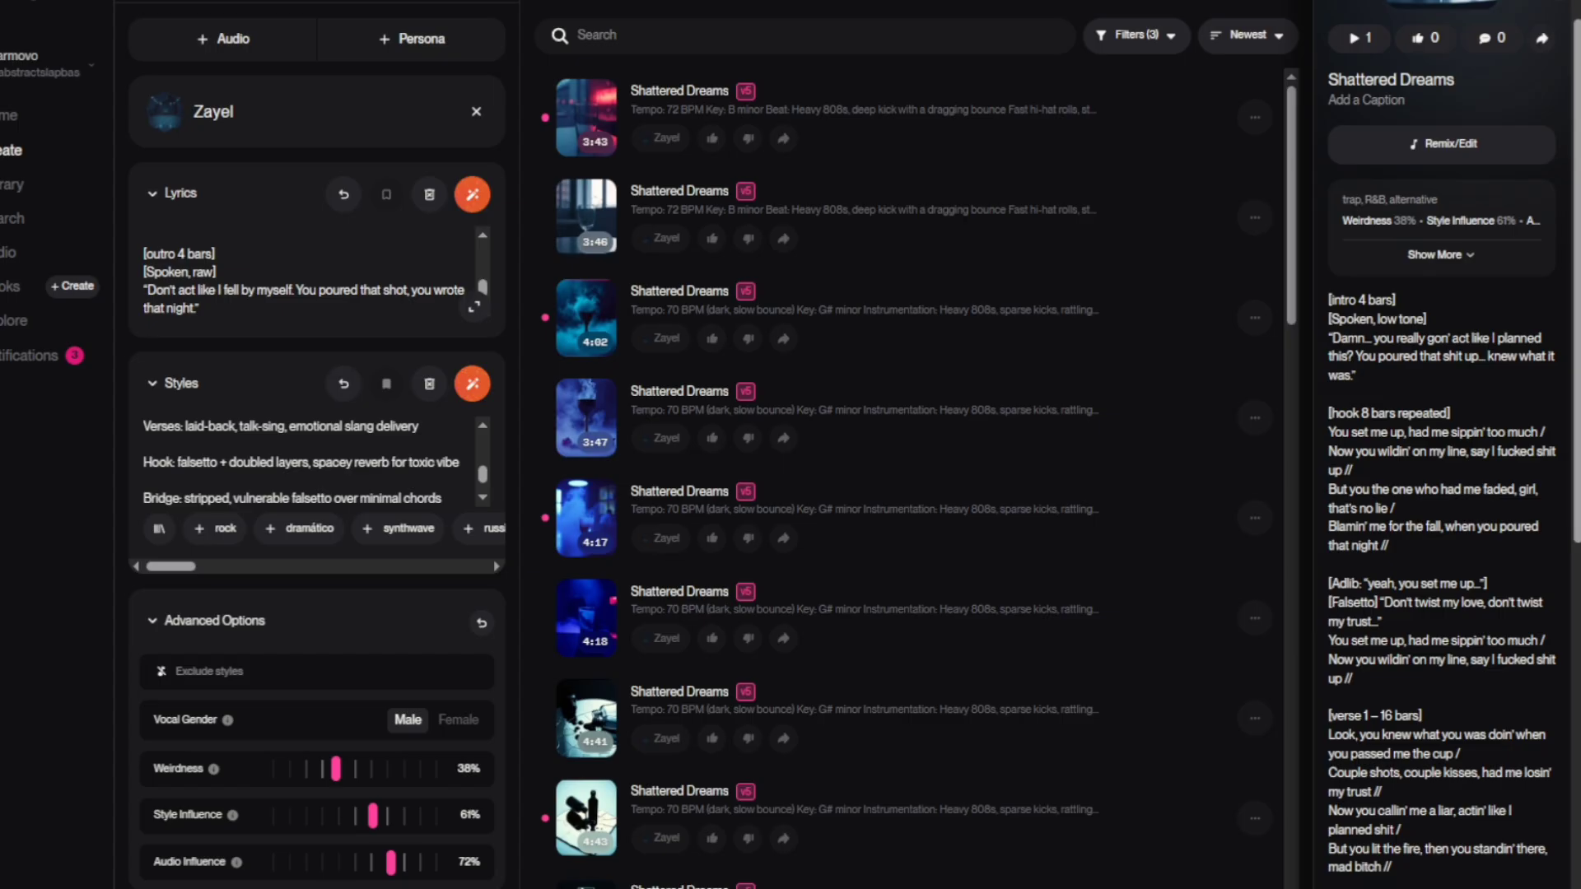
Open the BAKUAGE automated mastering site in a new browser tab and look through its page
{"action": "key", "text": "ctrl+t"}
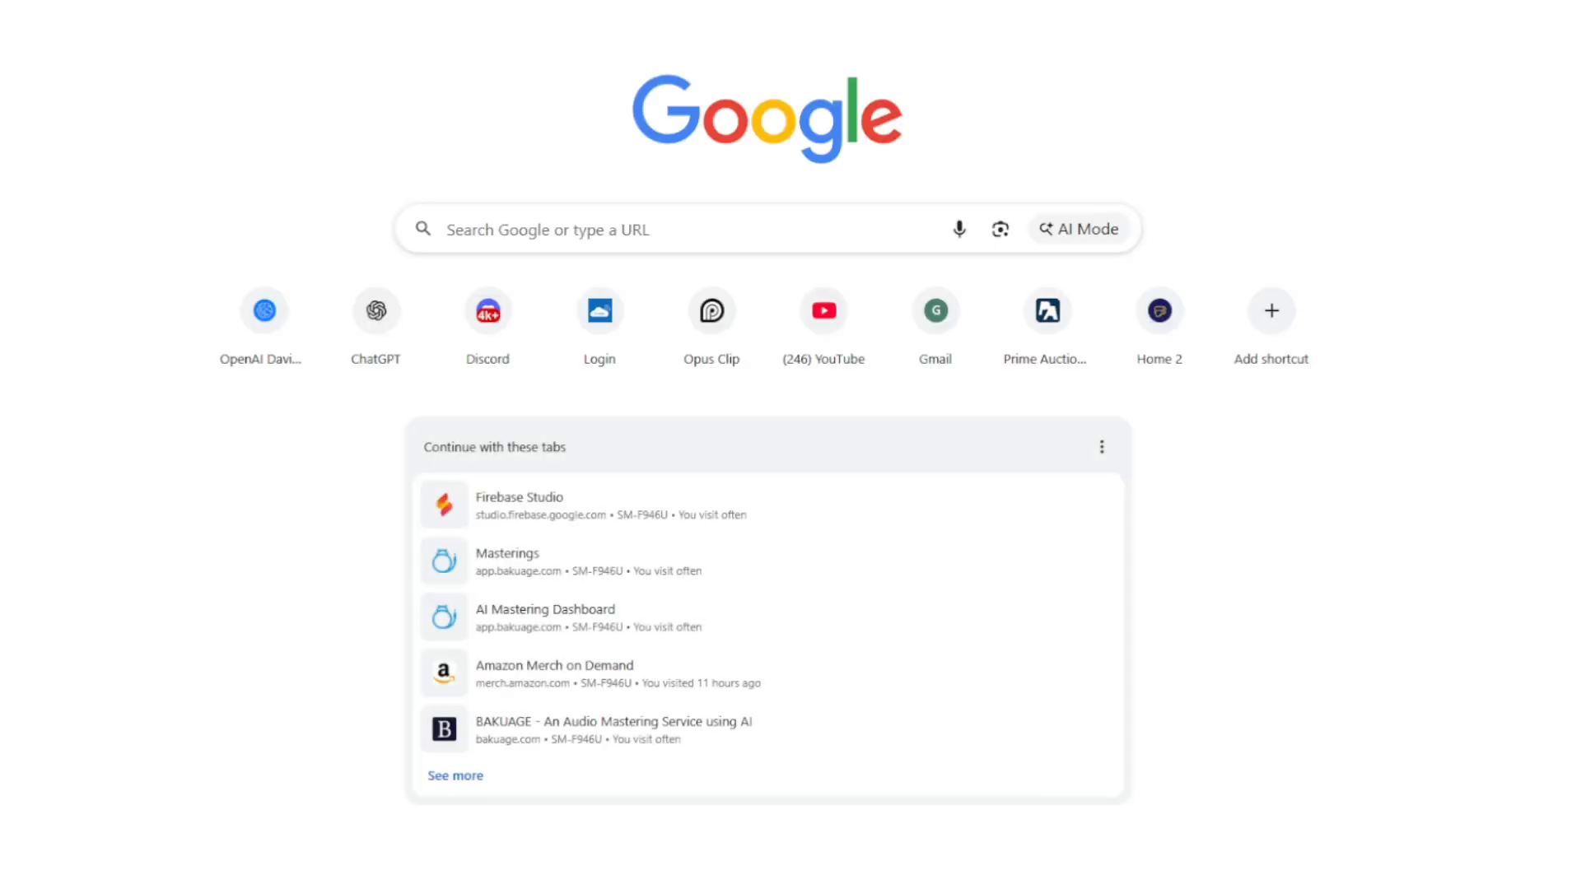
{"action": "type", "text": "bak"}
{"action": "key", "text": "Escape"}
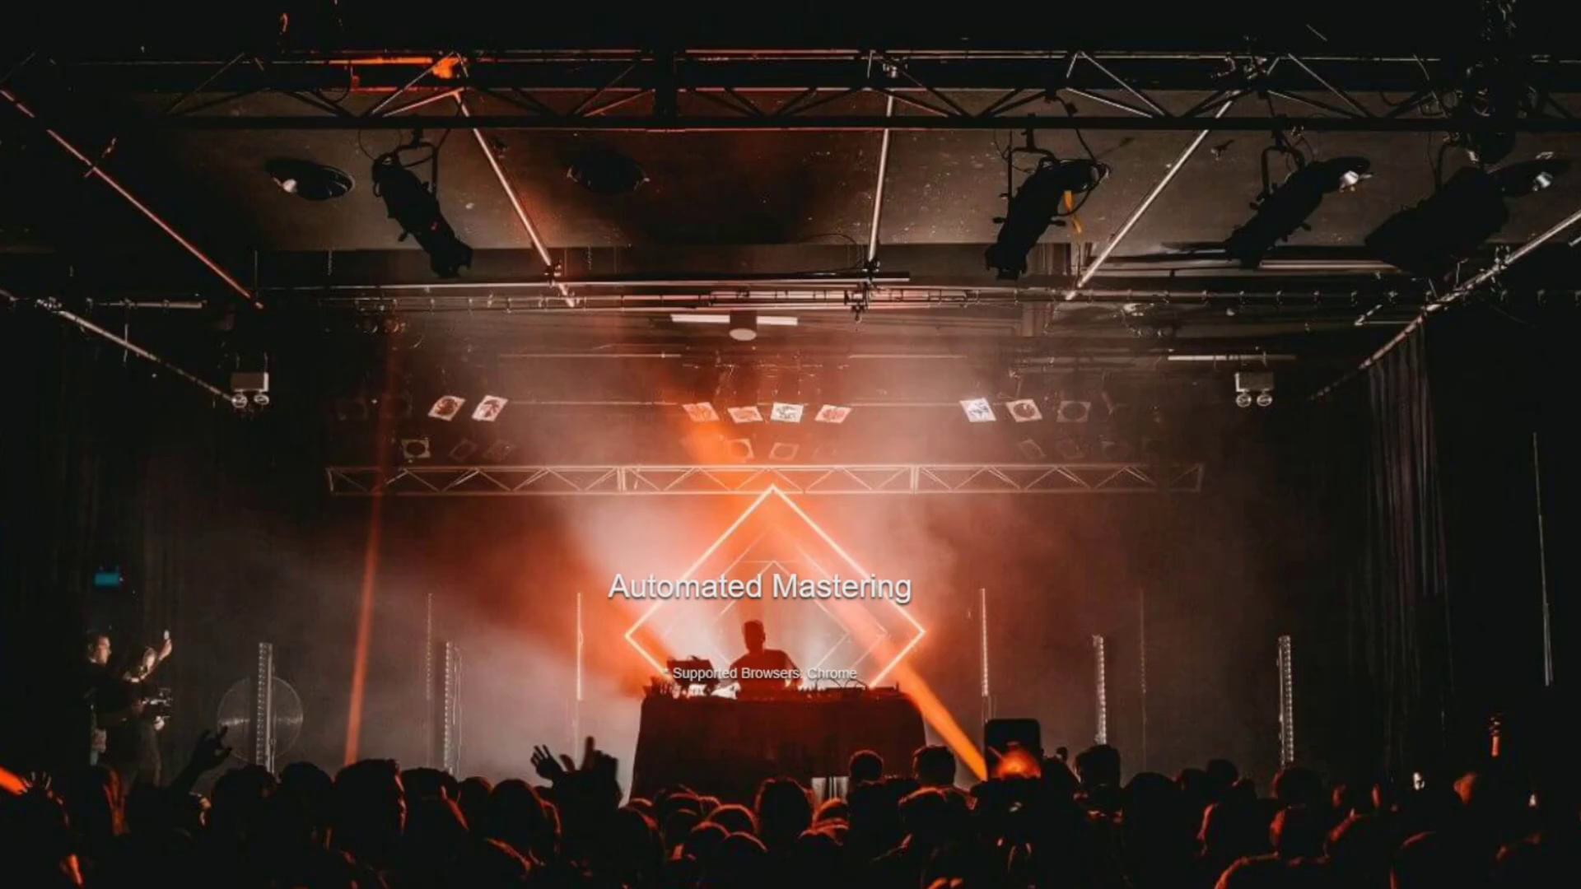
{"action": "scroll", "coordinate": [1104, 38], "scroll_direction": "down", "scroll_amount": 20}
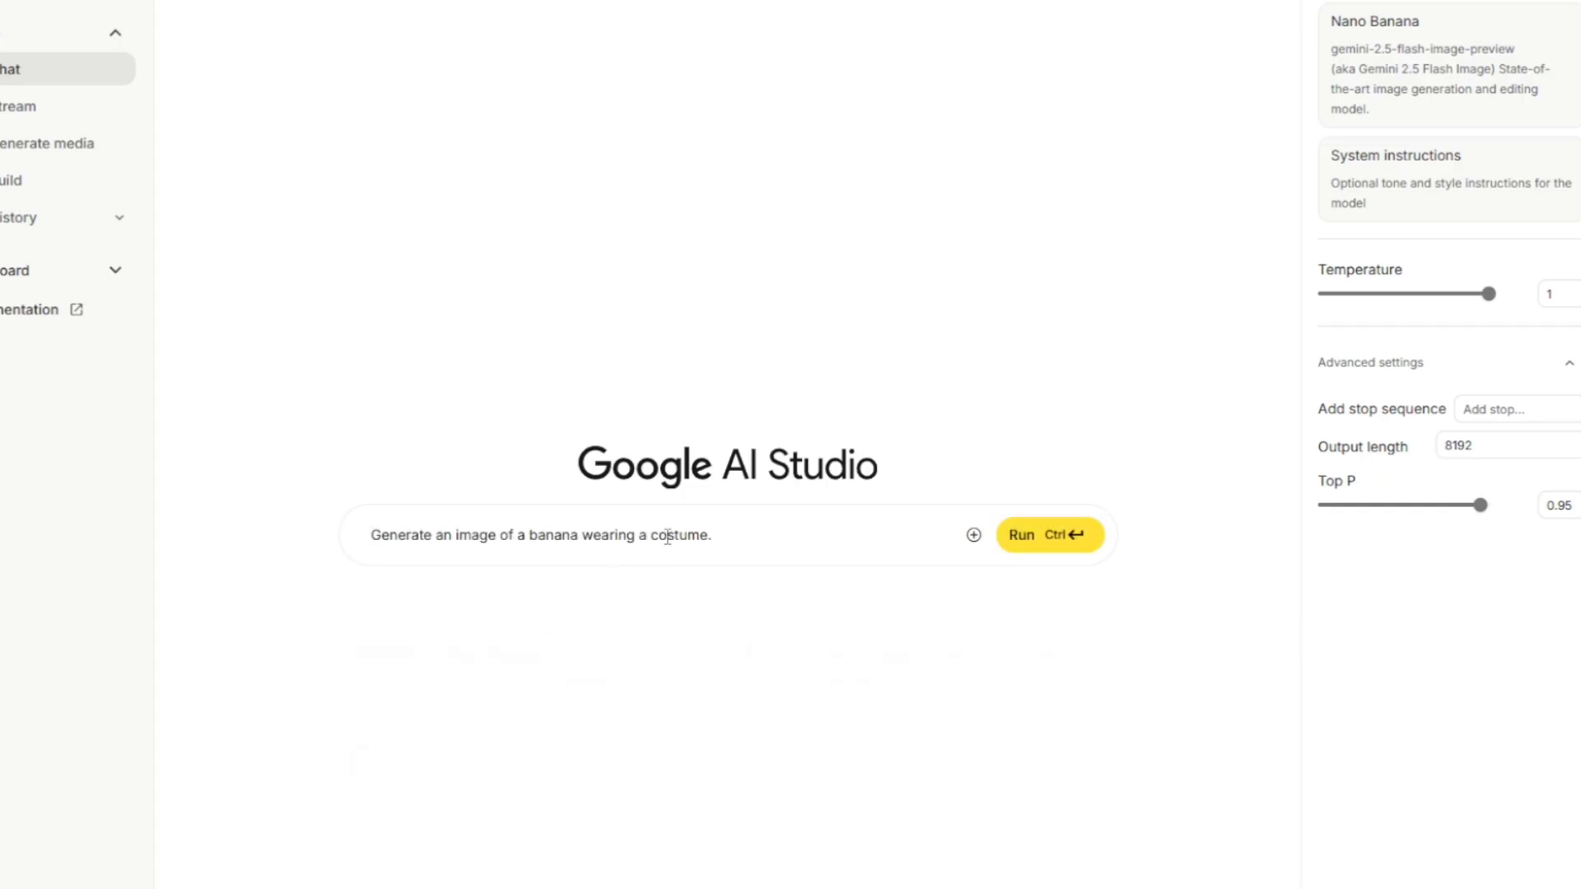
Attach the copied portrait of the artist to the prompt and request a mood board for his look in 5 different outfits for each season
{"action": "key", "text": "ctrl+v"}
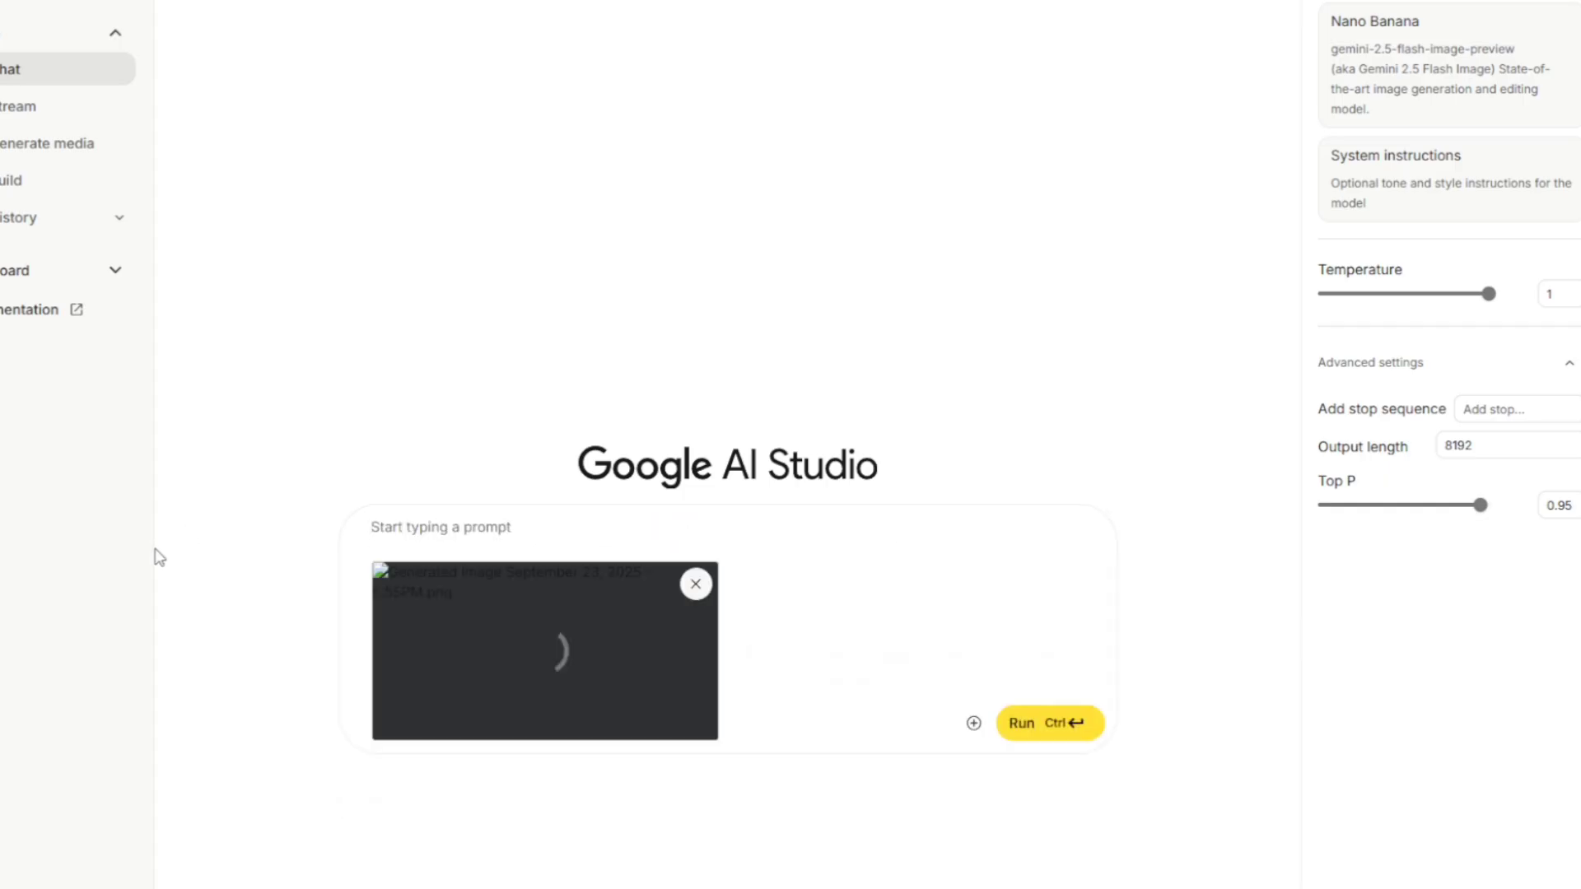
{"action": "type", "text": "create"}
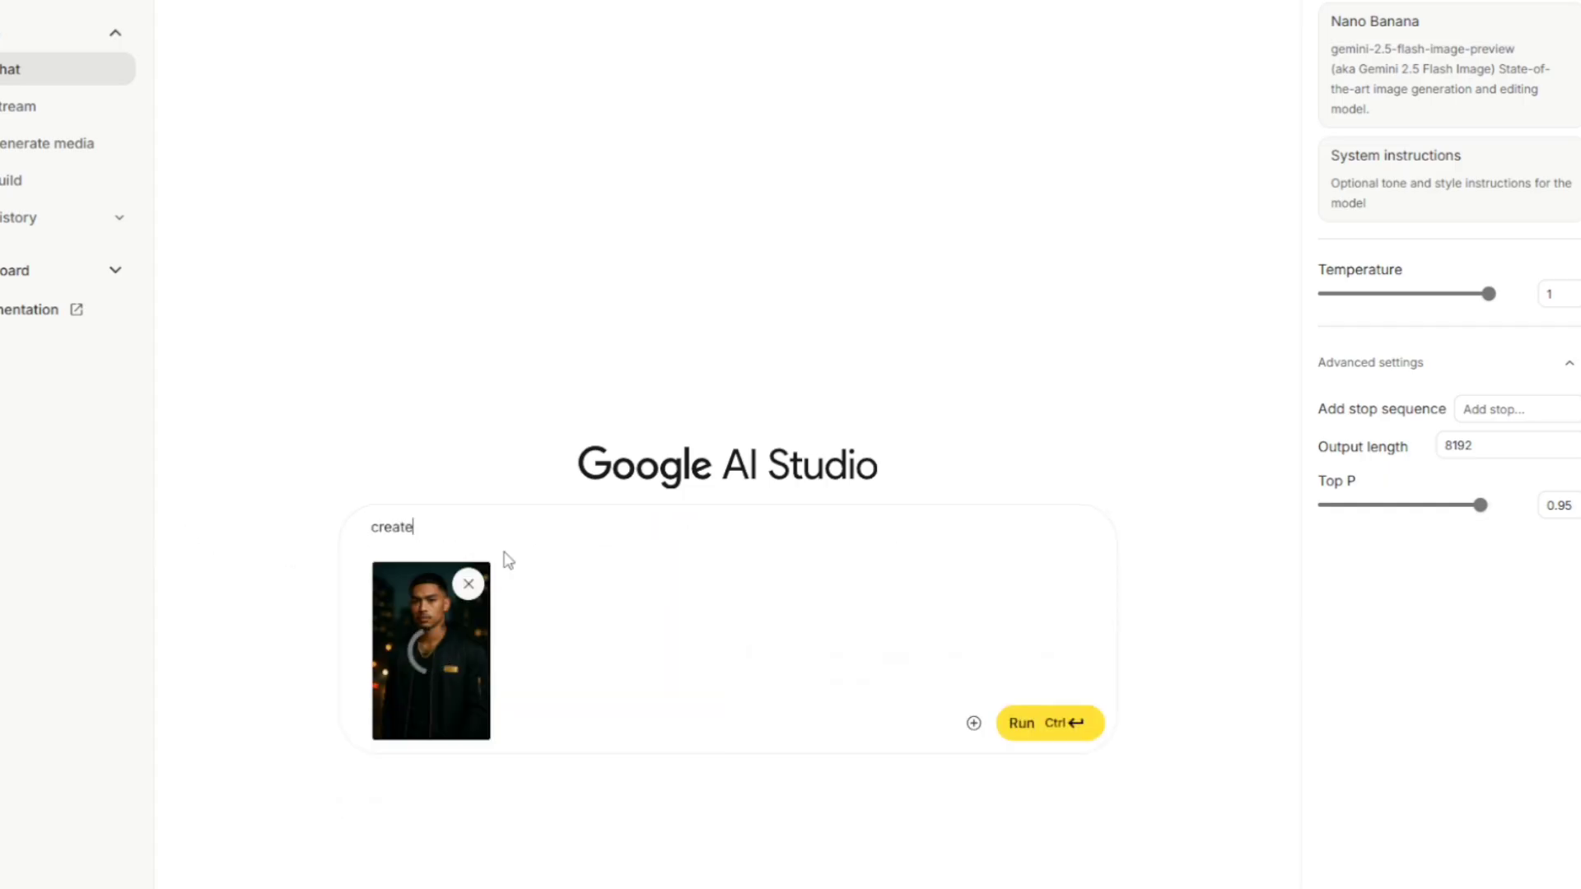
{"action": "type", "text": " mood boar"}
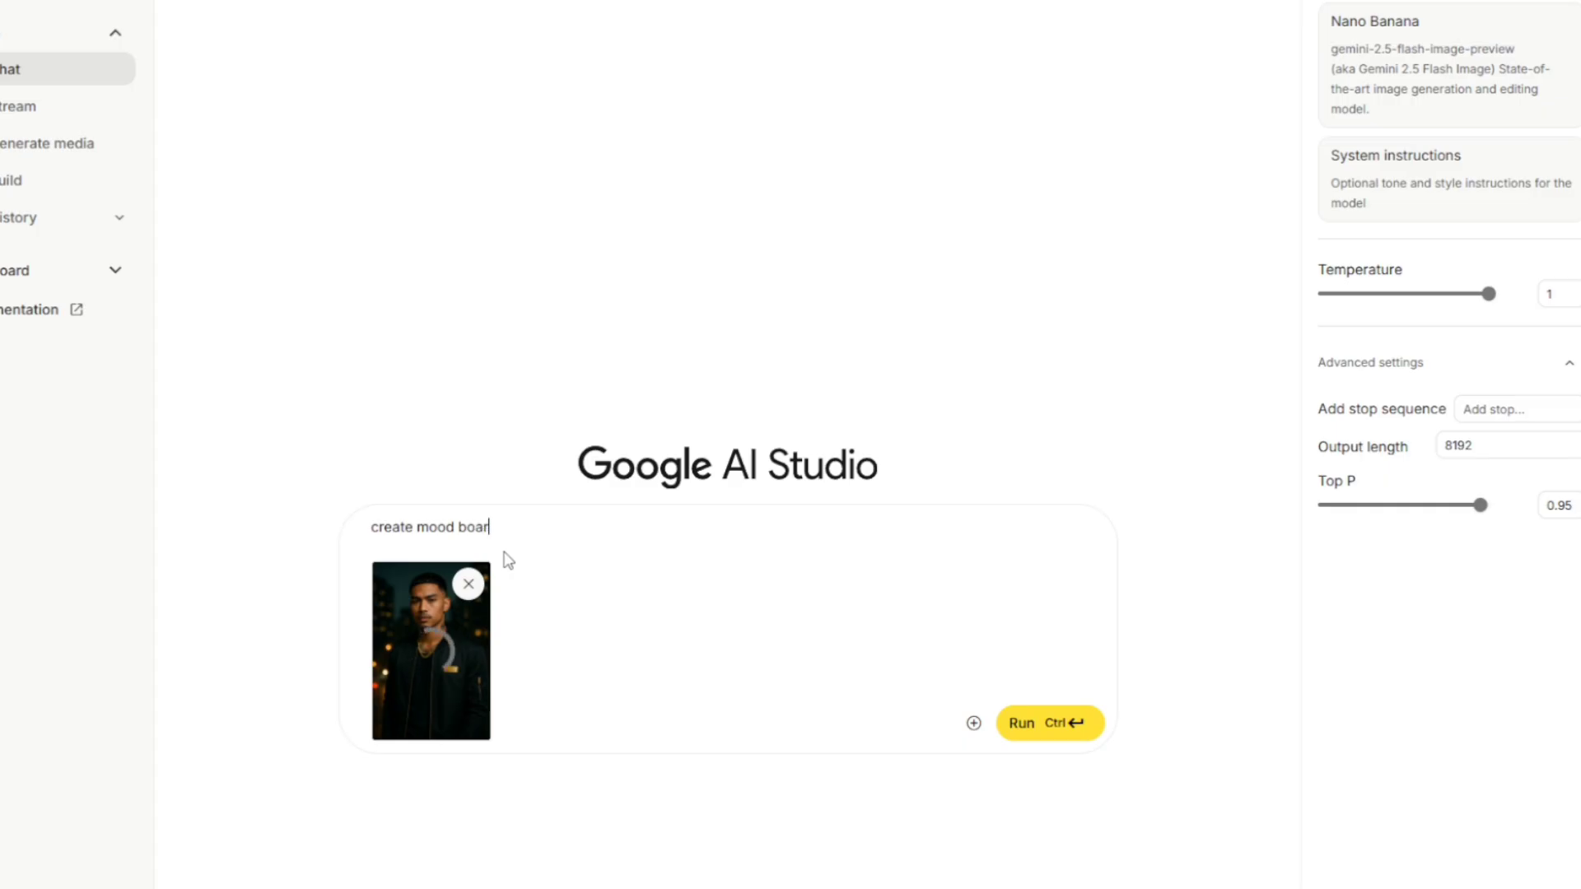
{"action": "type", "text": "d for his look in 5"}
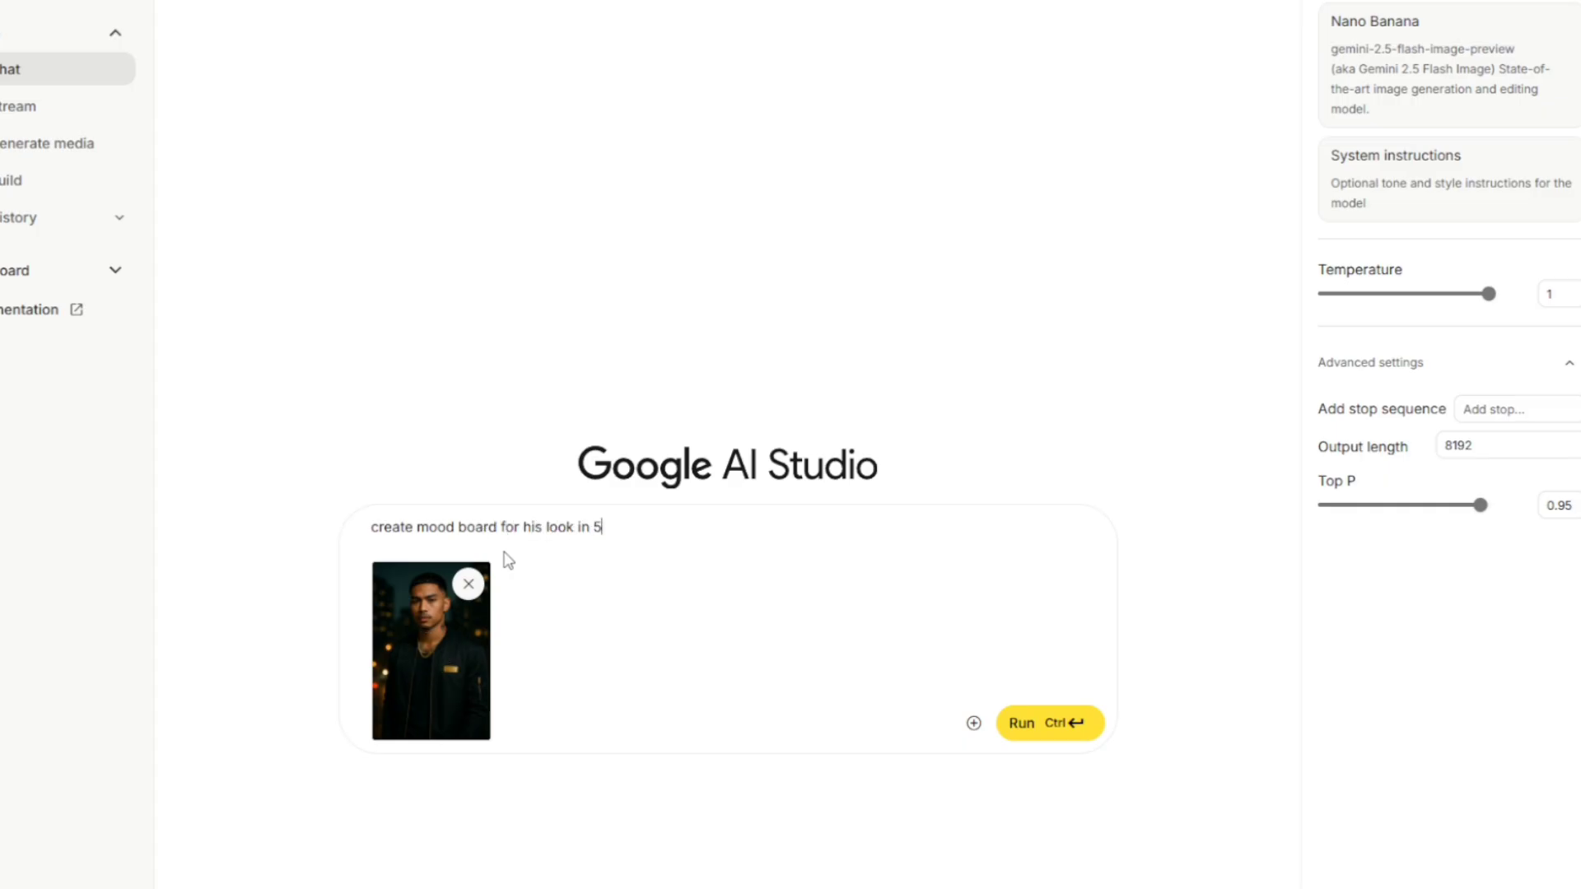
{"action": "type", "text": " different outfots for each seaon"}
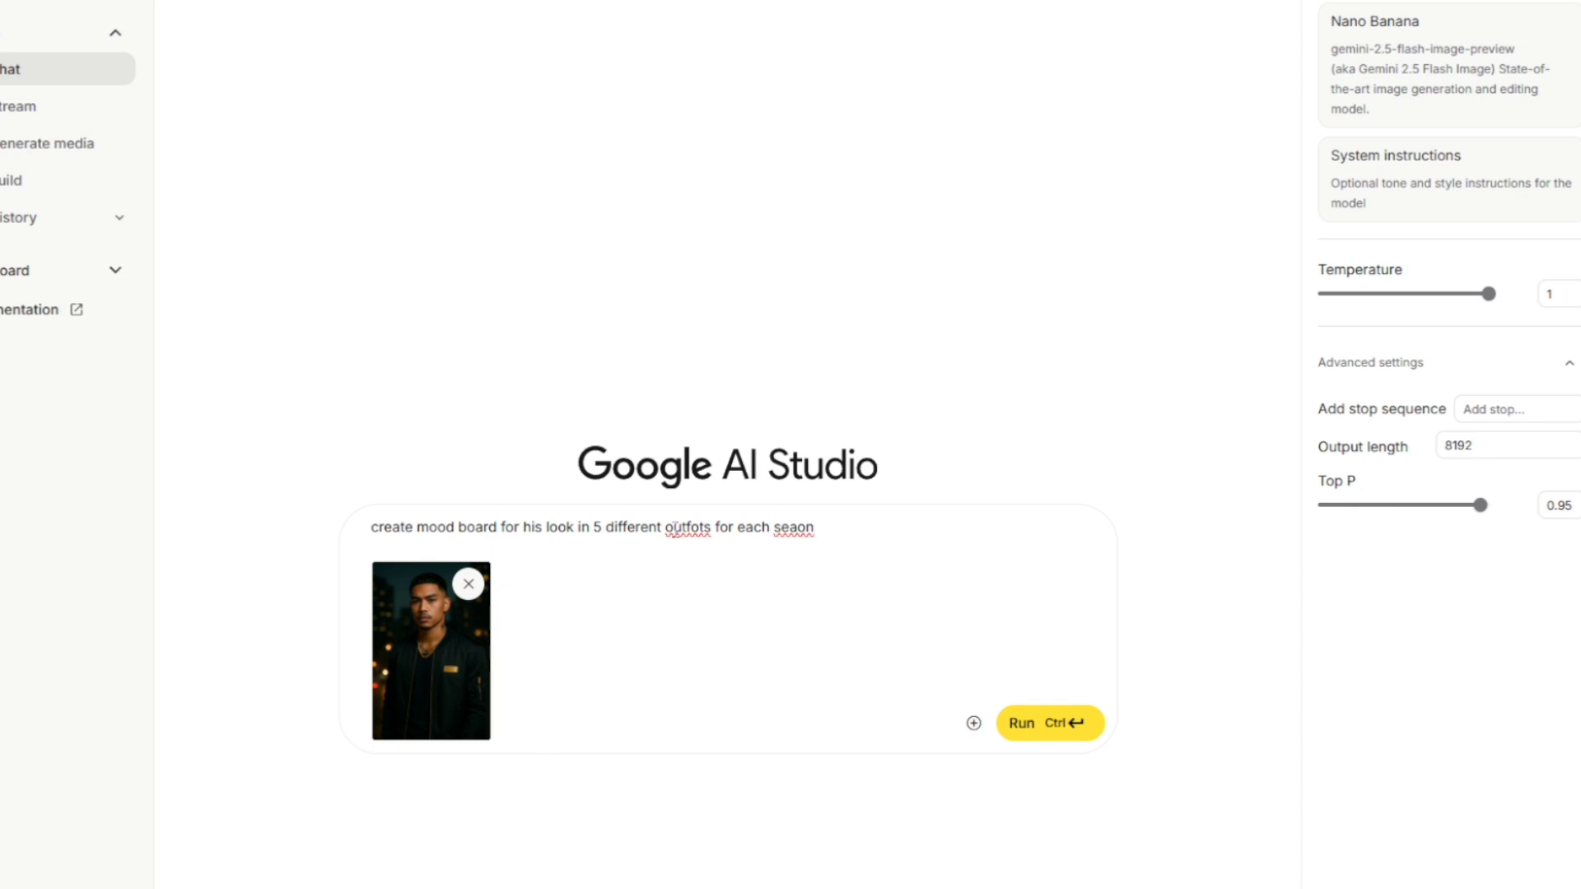
Correct the misspelled words to "outfits" and "season" in the mood board prompt and run it
{"action": "left_click", "coordinate": [700, 527]}
{"action": "key", "text": "BackSpace"}
{"action": "type", "text": "i"}
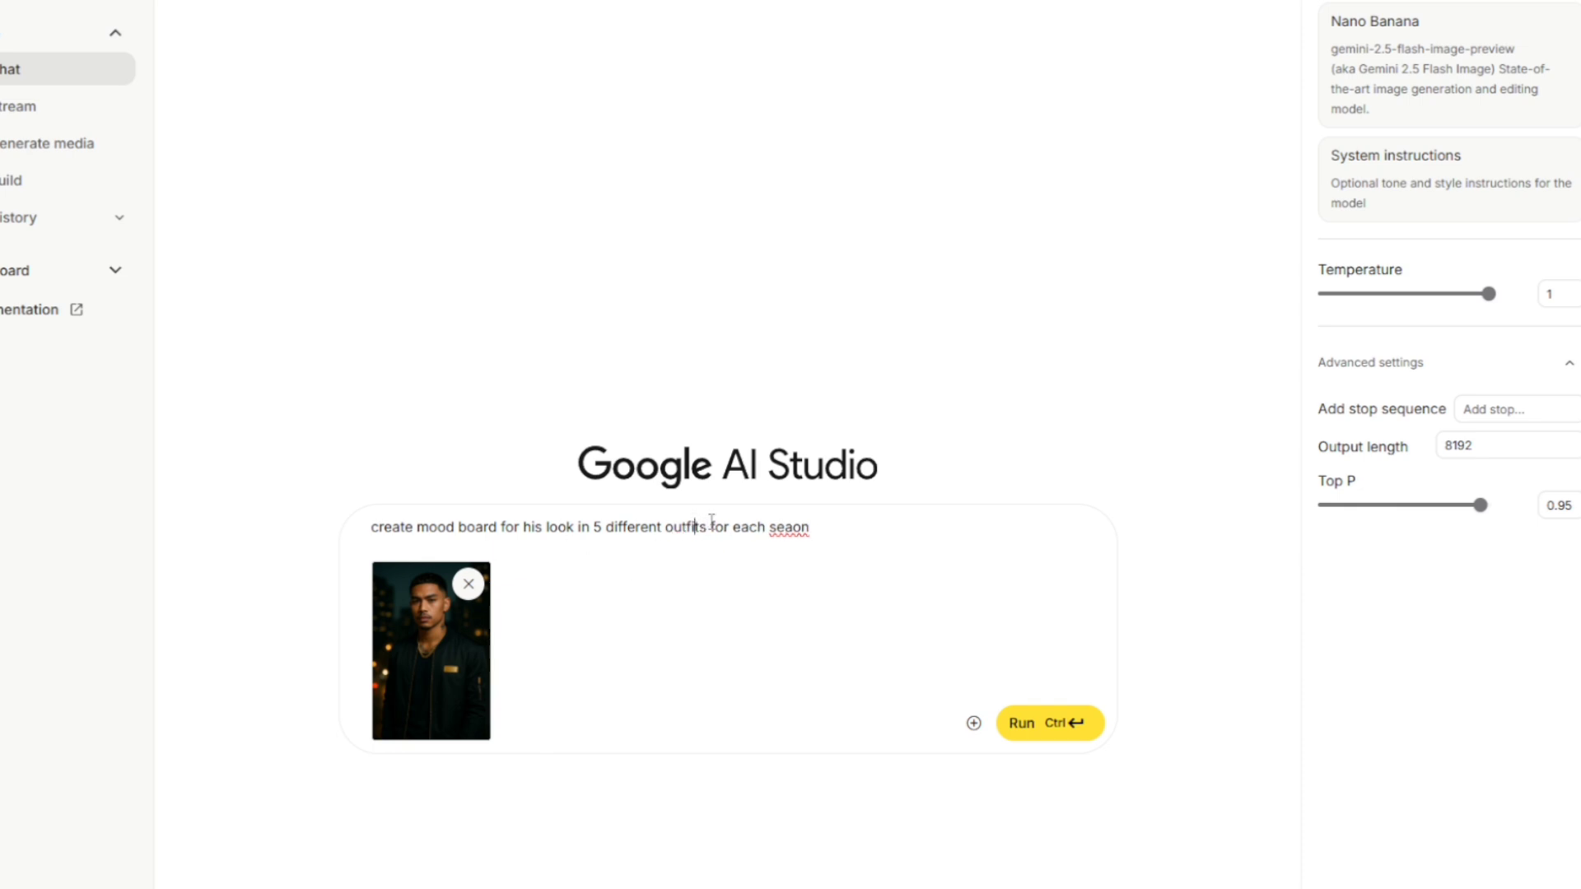
{"action": "double_click", "coordinate": [773, 527]}
{"action": "type", "text": "season"}
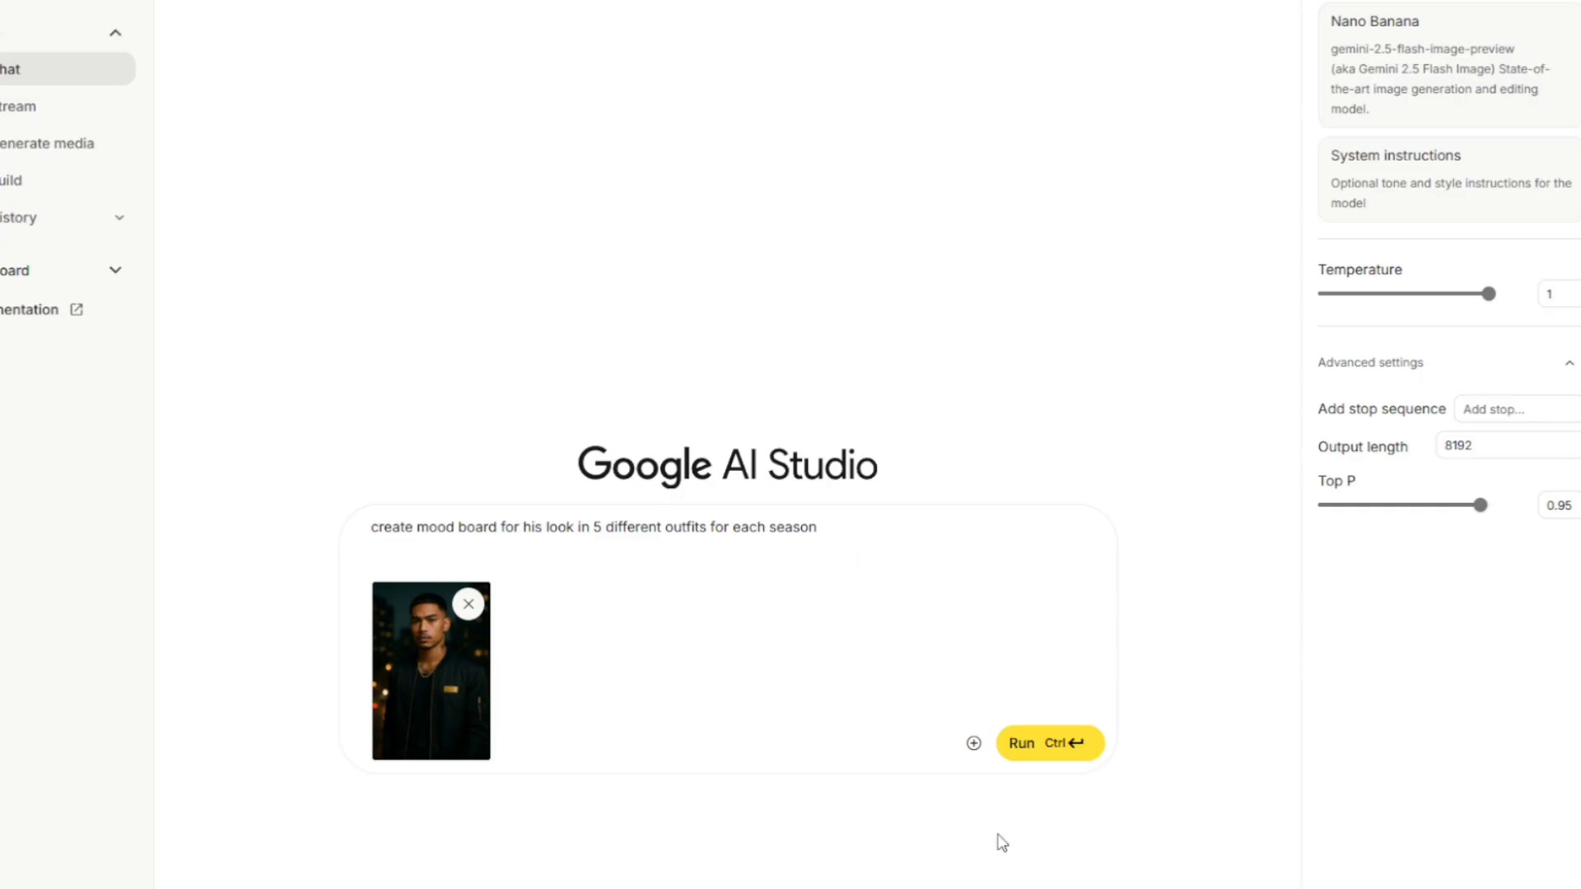
{"action": "left_click", "coordinate": [1017, 733]}
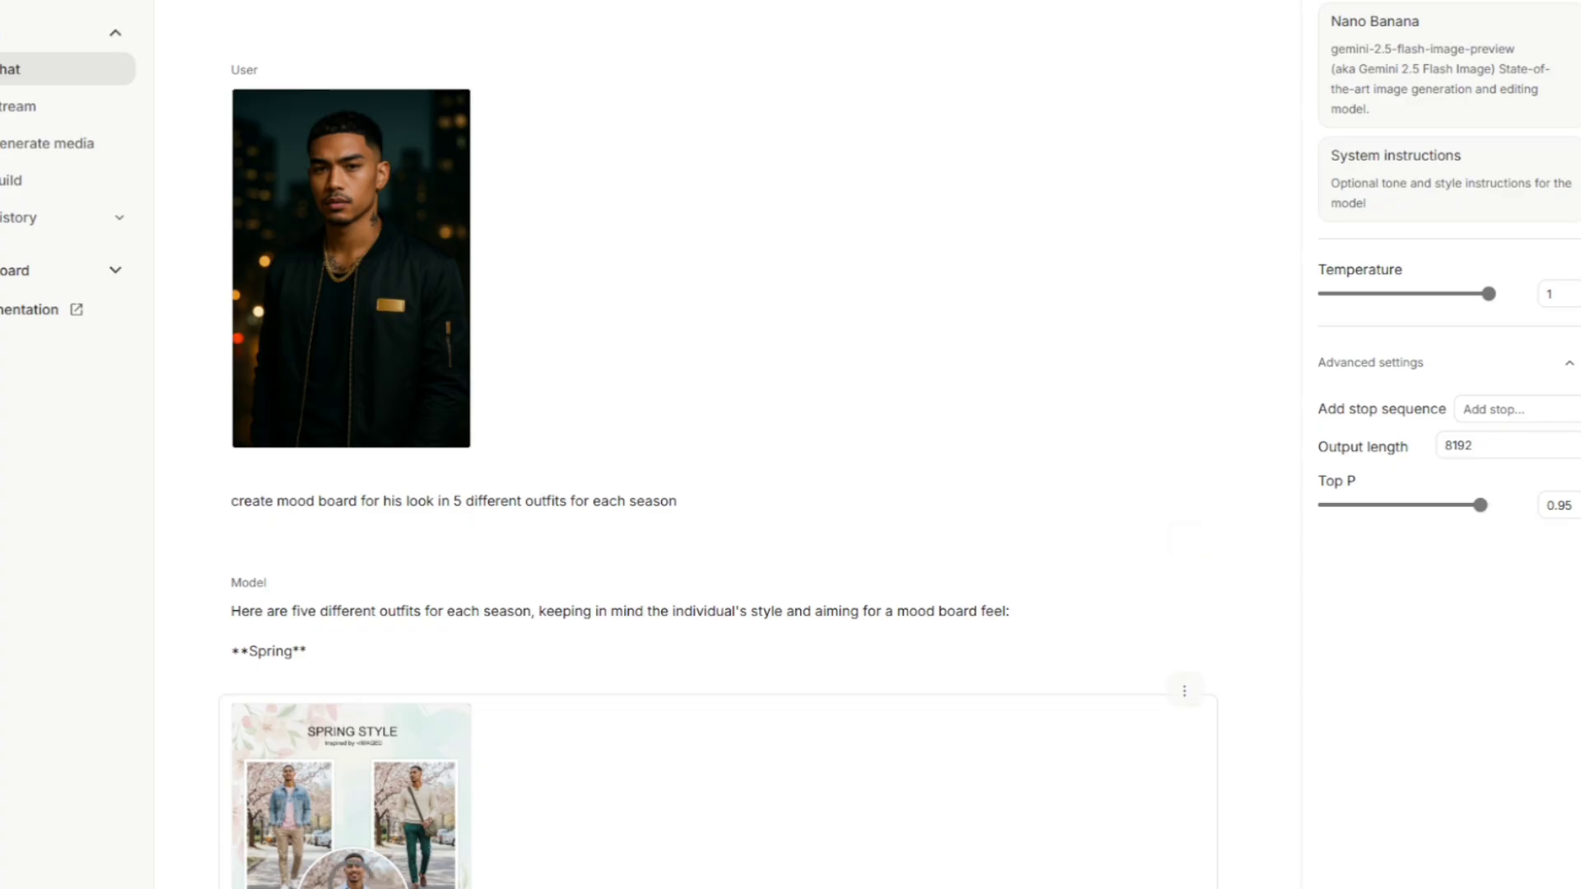
View the generated Spring Style and Summer Style mood boards enlarged, closing each preview
{"action": "left_click", "coordinate": [392, 833]}
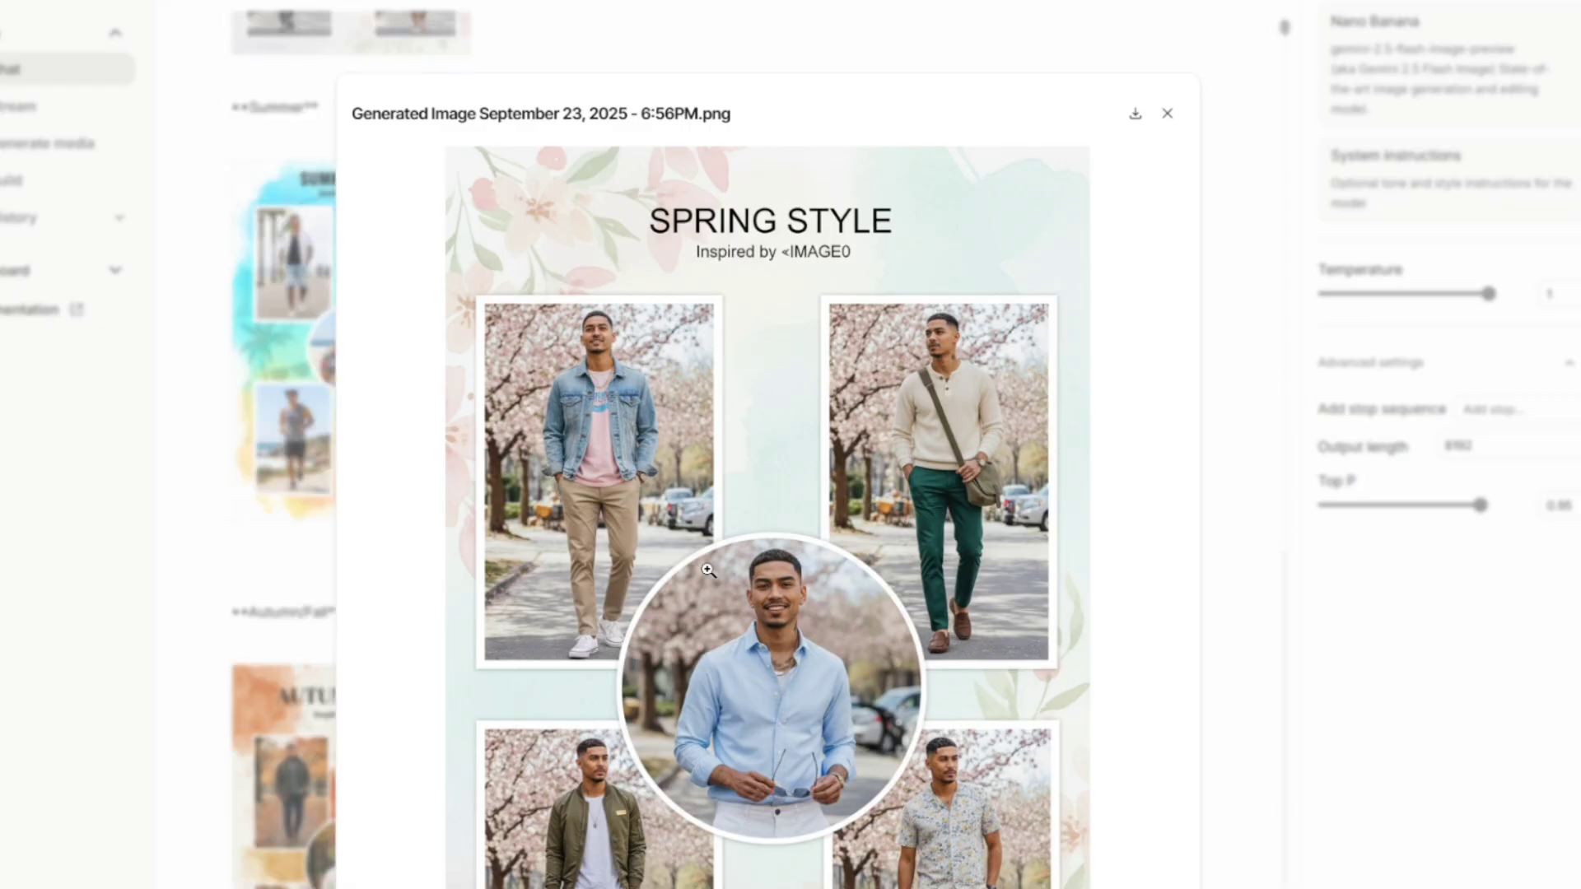
{"action": "left_click", "coordinate": [1163, 116]}
{"action": "scroll", "coordinate": [373, 498], "scroll_direction": "up", "scroll_amount": 3}
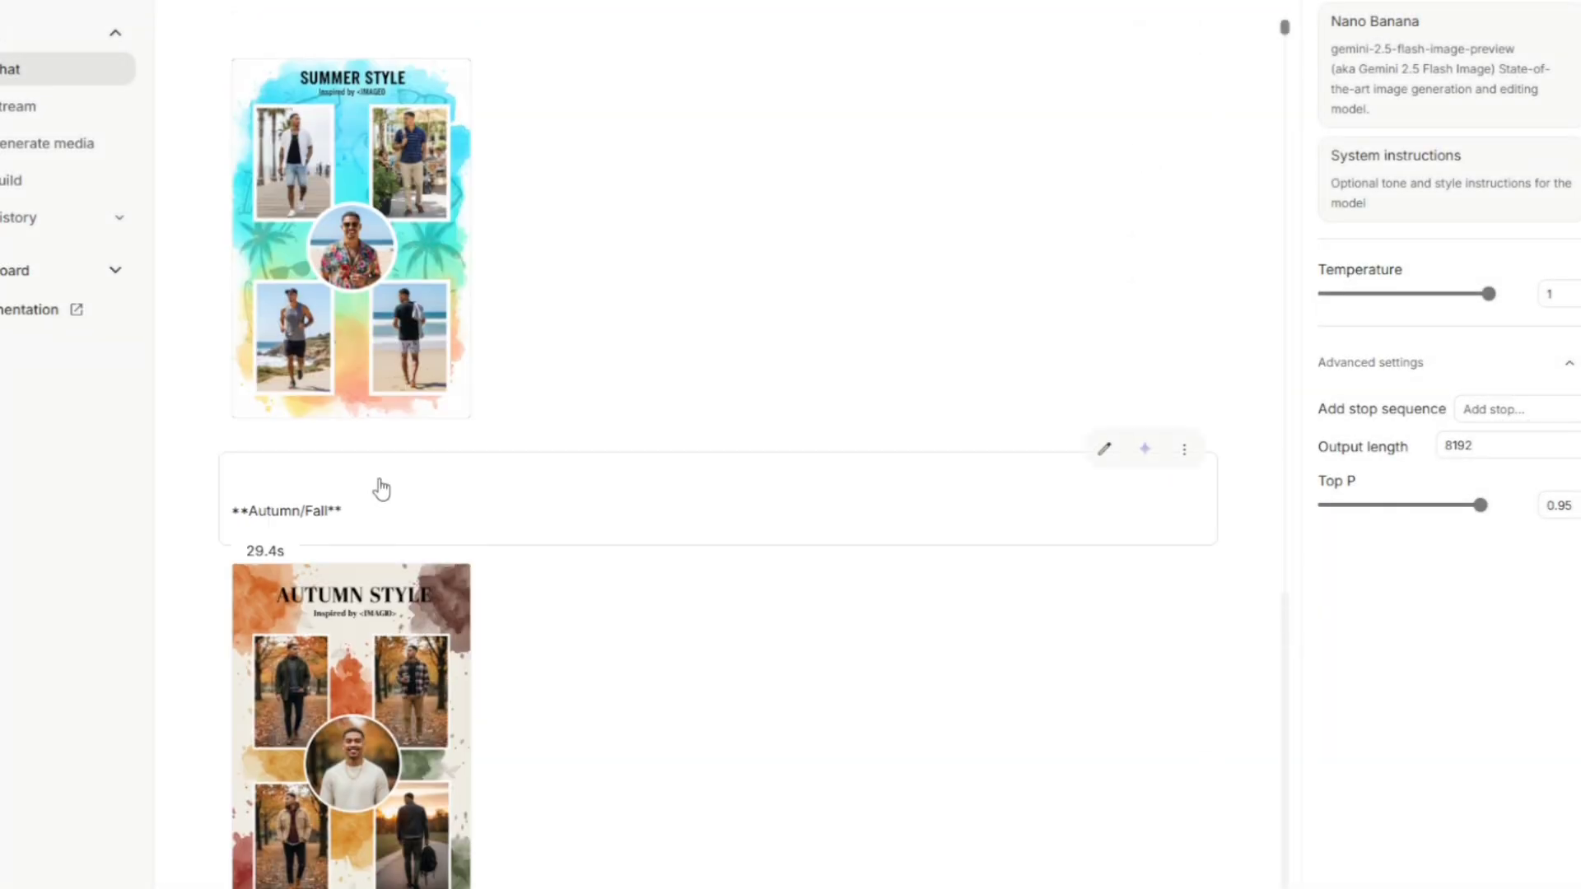
{"action": "scroll", "coordinate": [381, 489], "scroll_direction": "up", "scroll_amount": 8}
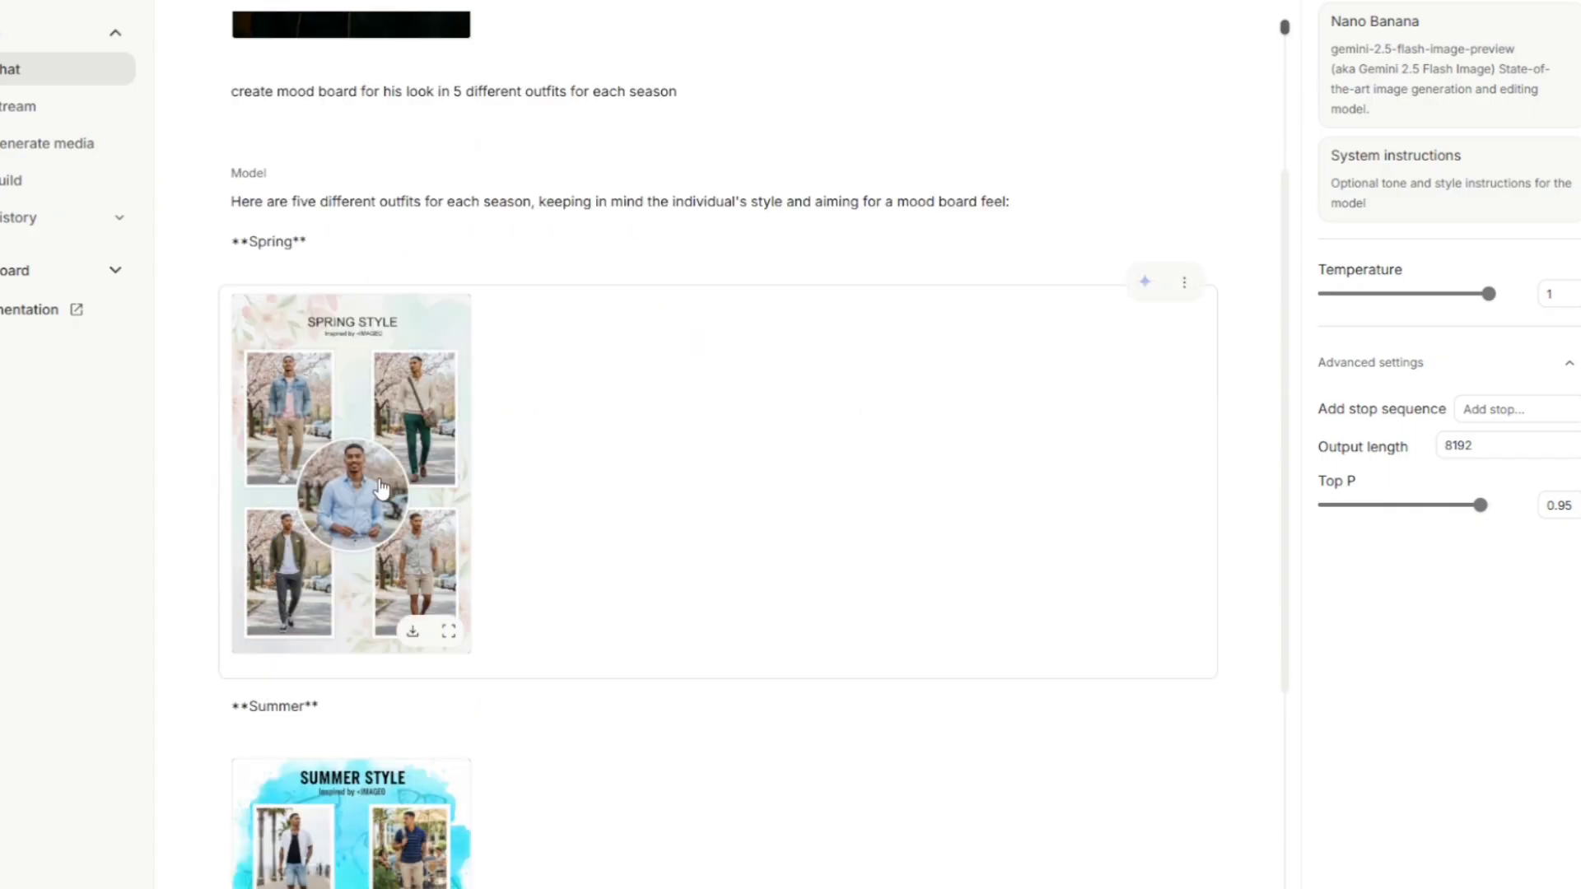
{"action": "scroll", "coordinate": [381, 489], "scroll_direction": "down", "scroll_amount": 4}
{"action": "left_click", "coordinate": [387, 568]}
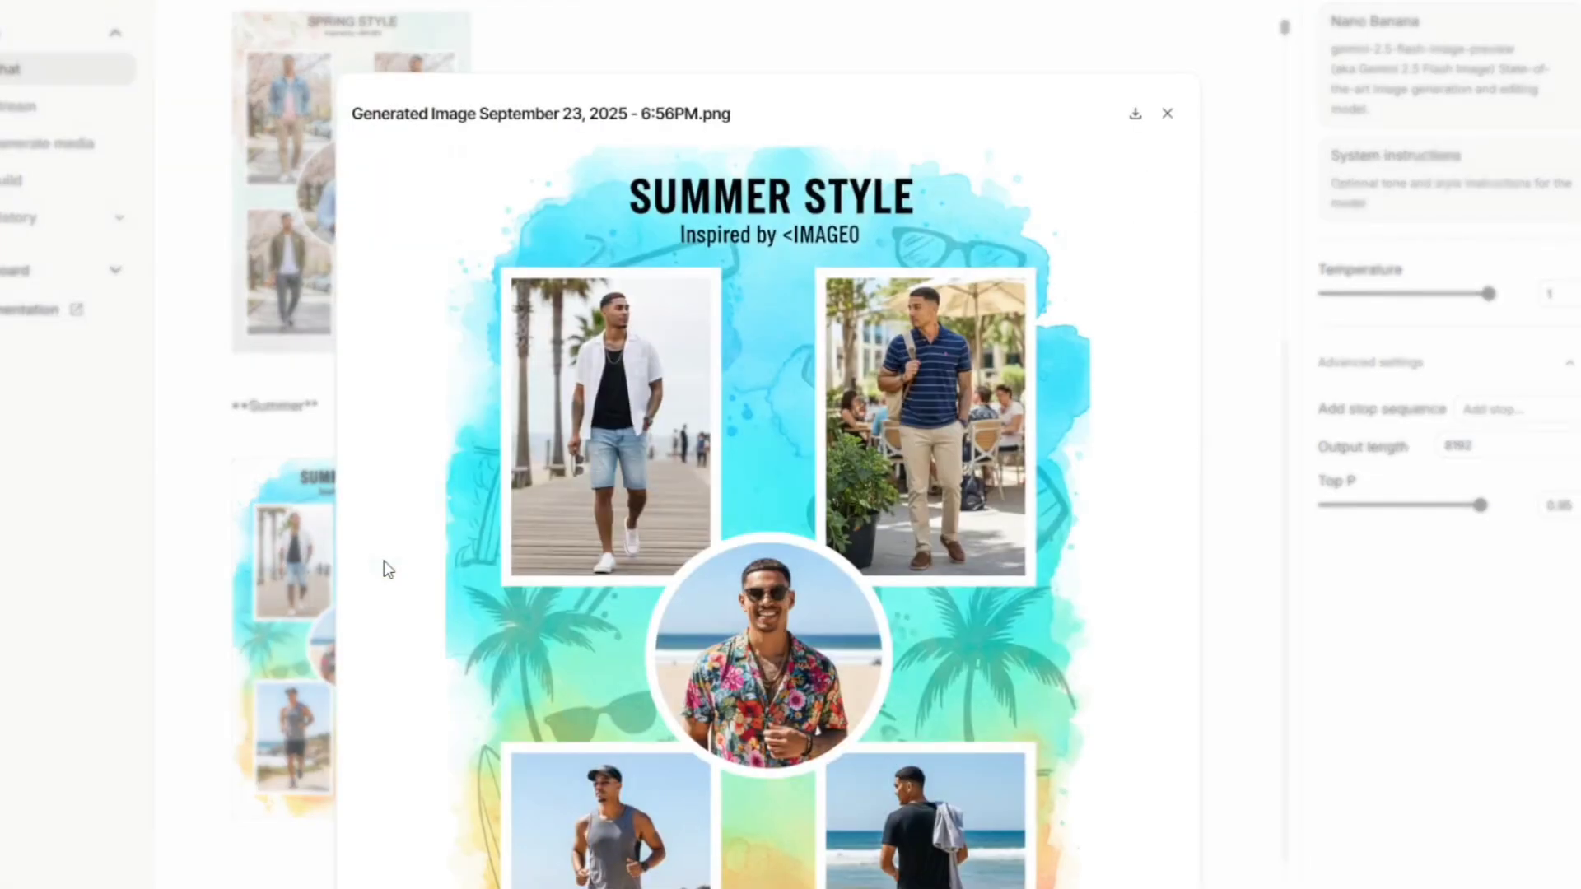
{"action": "left_click", "coordinate": [322, 577]}
View the generated Autumn Style and Winter Style mood boards enlarged, closing each preview
{"action": "scroll", "coordinate": [330, 592], "scroll_direction": "down", "scroll_amount": 6}
{"action": "left_click", "coordinate": [362, 683]}
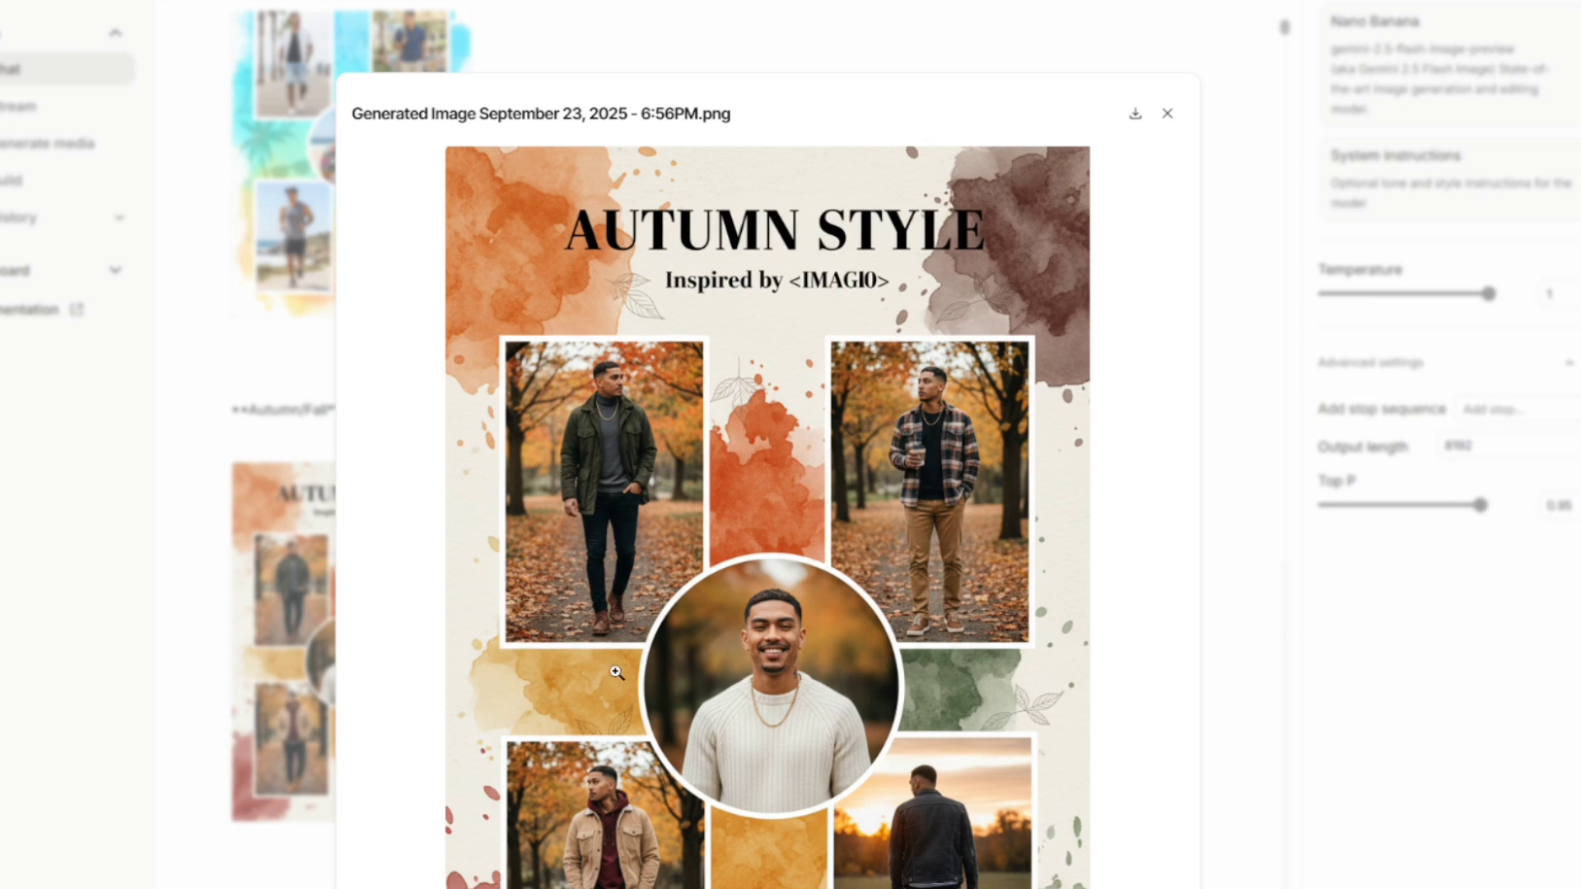
{"action": "scroll", "coordinate": [280, 683], "scroll_direction": "down", "scroll_amount": 2}
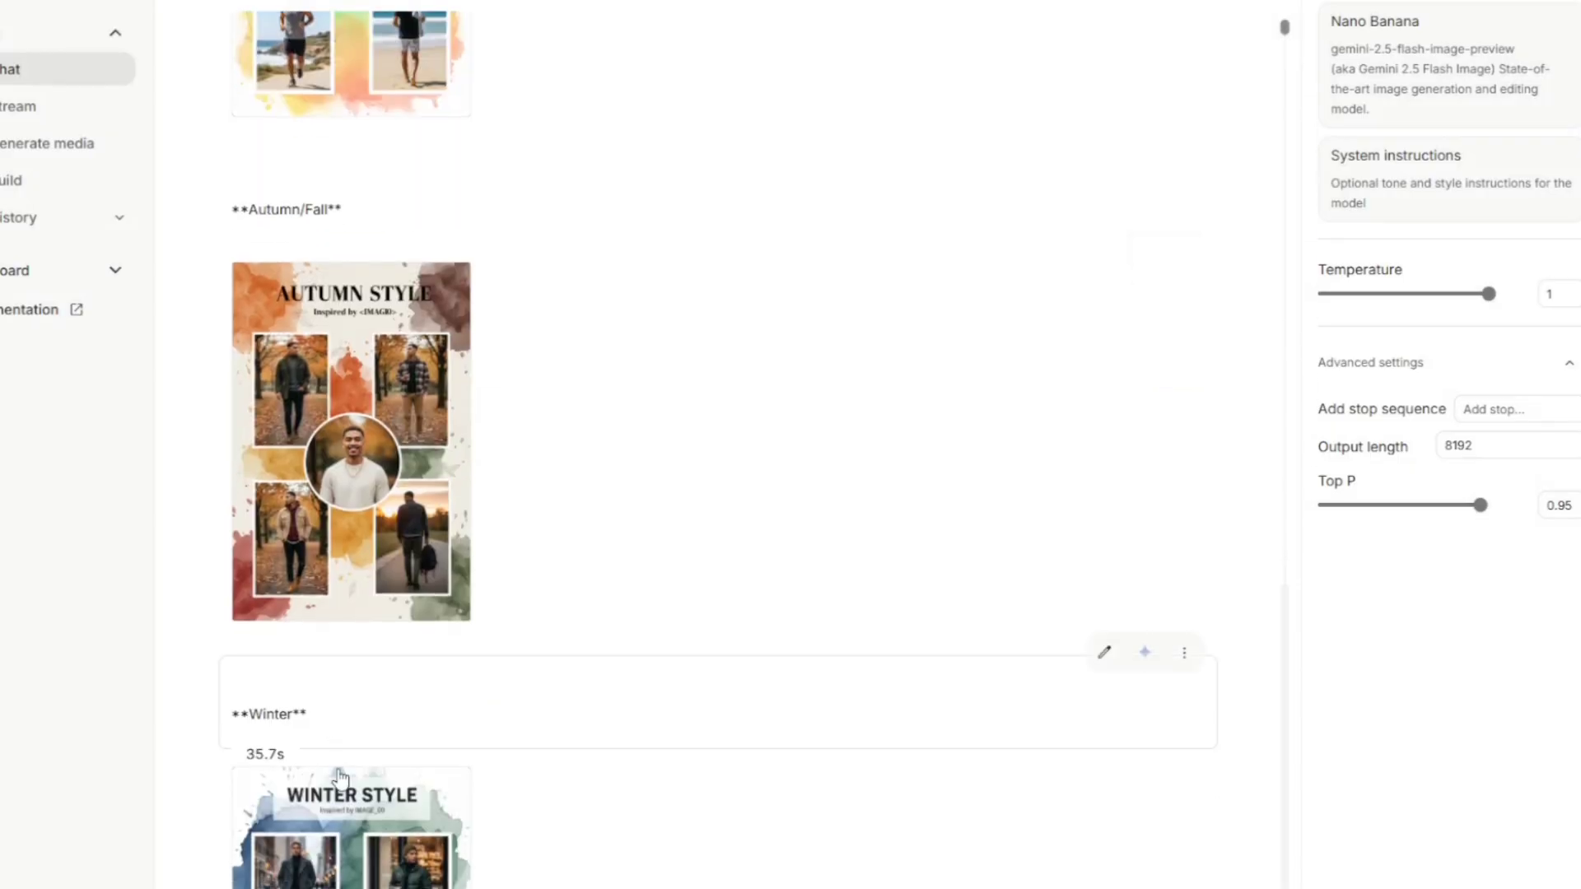
{"action": "left_click", "coordinate": [343, 855]}
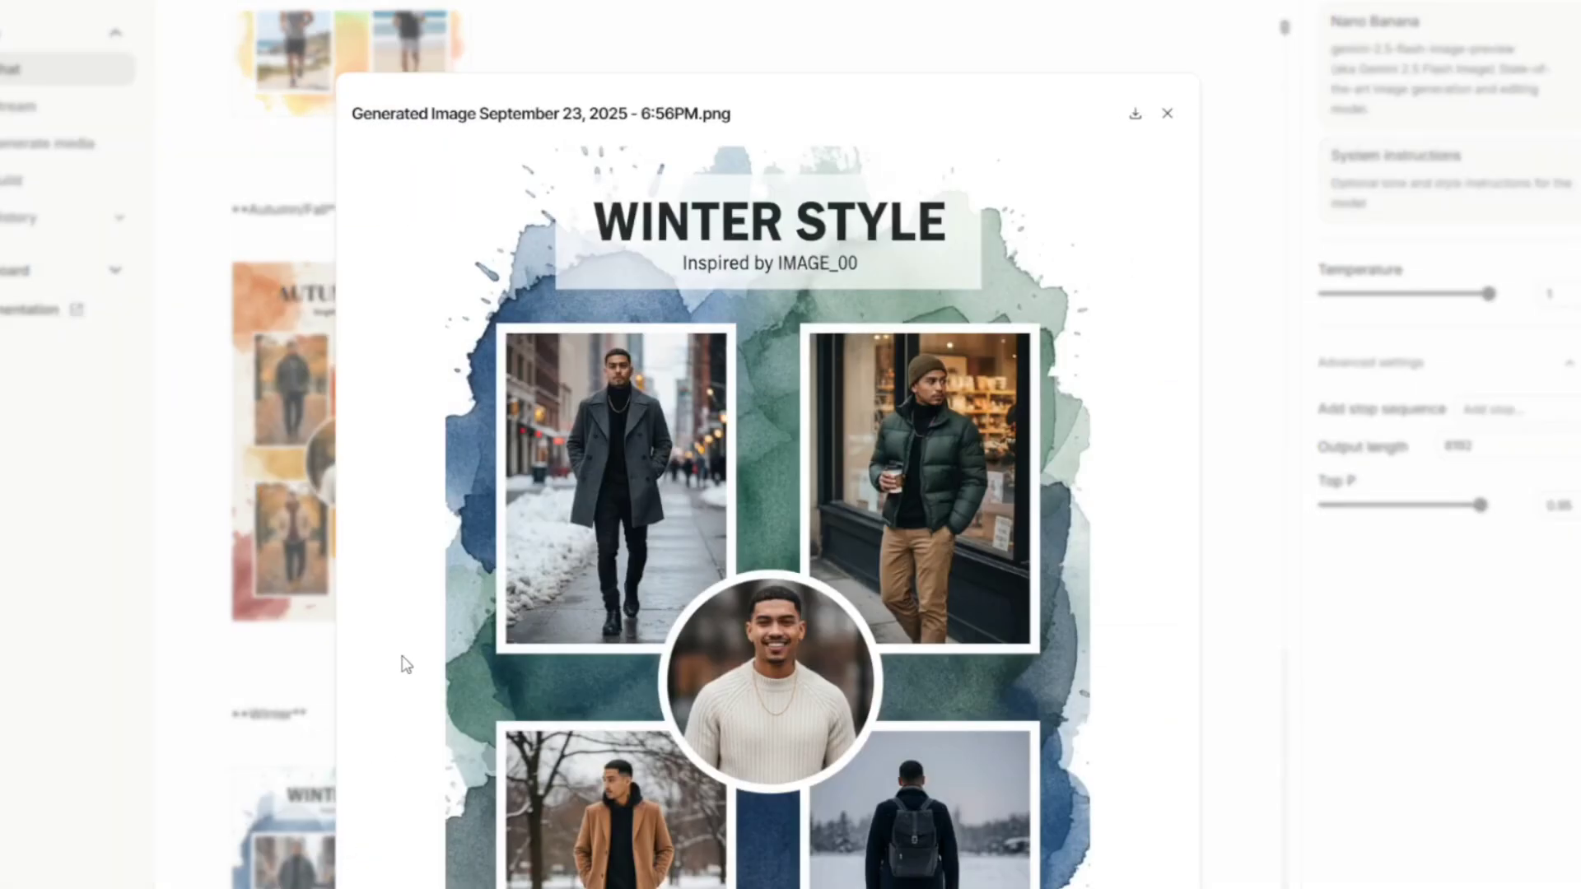
{"action": "left_click", "coordinate": [320, 669]}
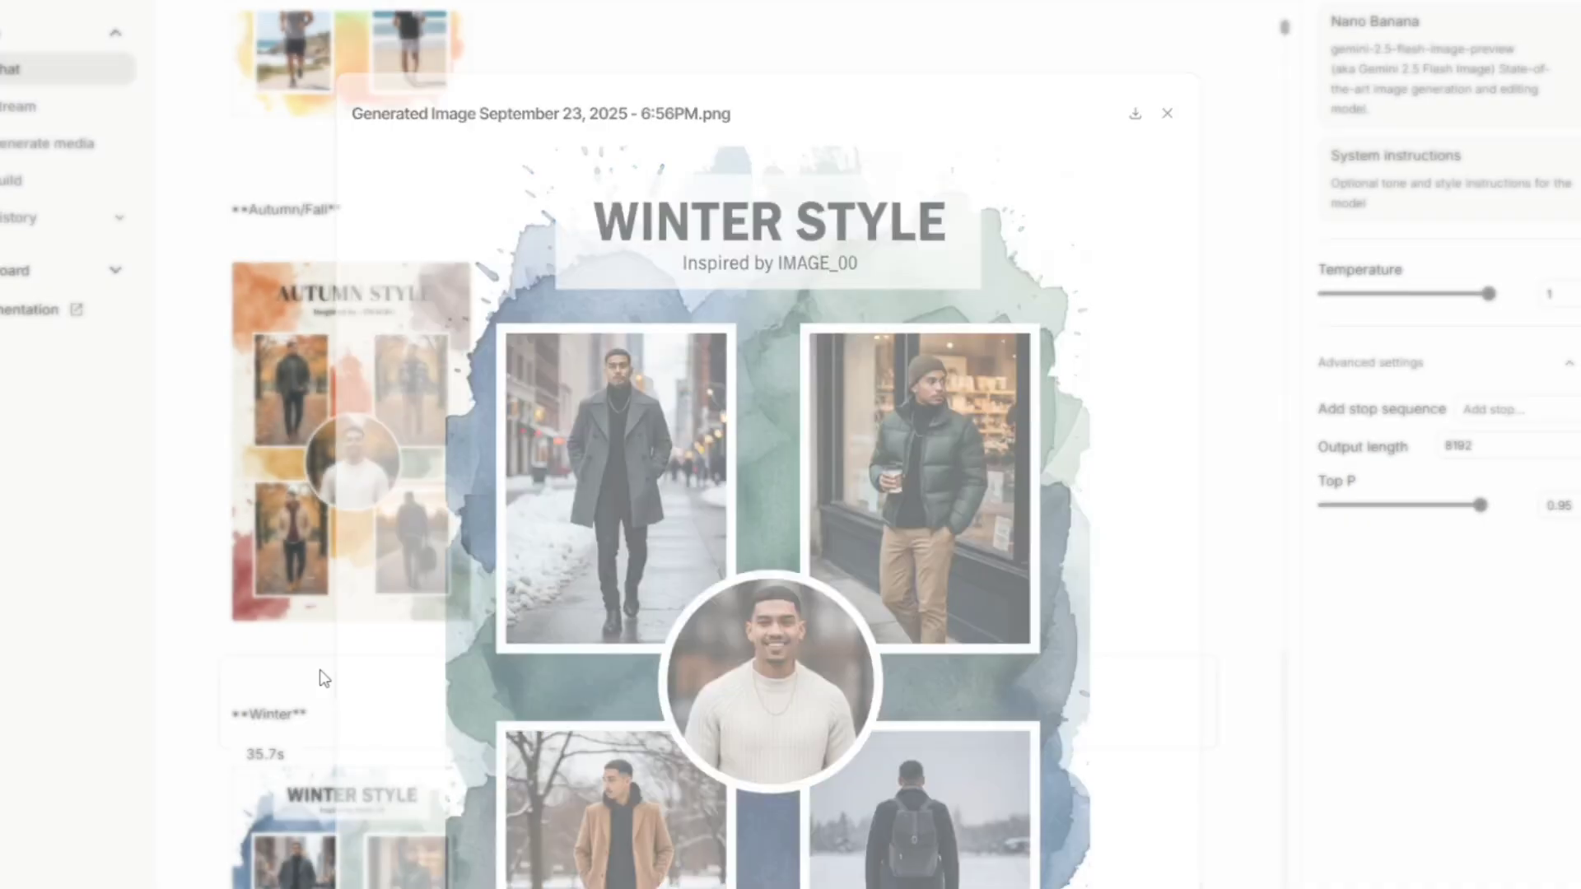